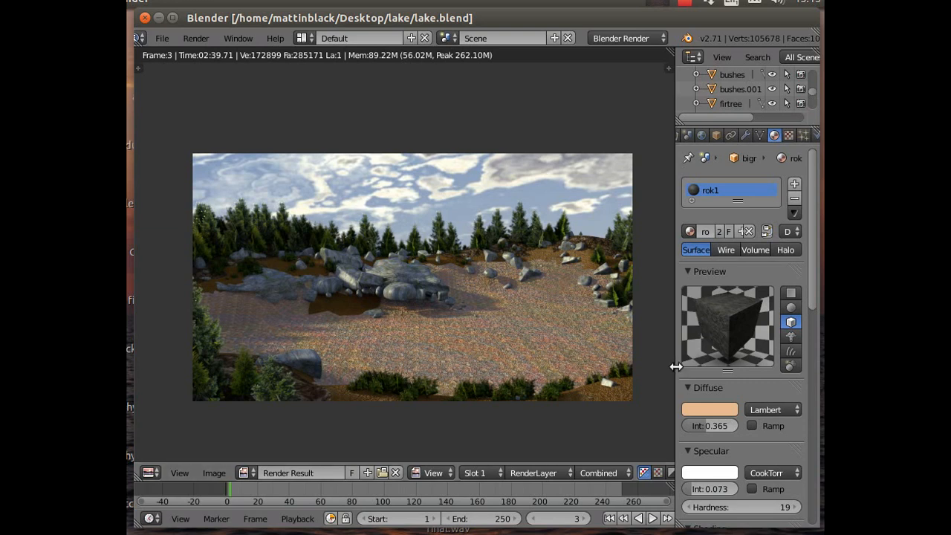
# Widen the main editor area and hide the render view to return to the 3D scene.
pyautogui.moveTo(675, 366); pyautogui.dragTo(728, 370)
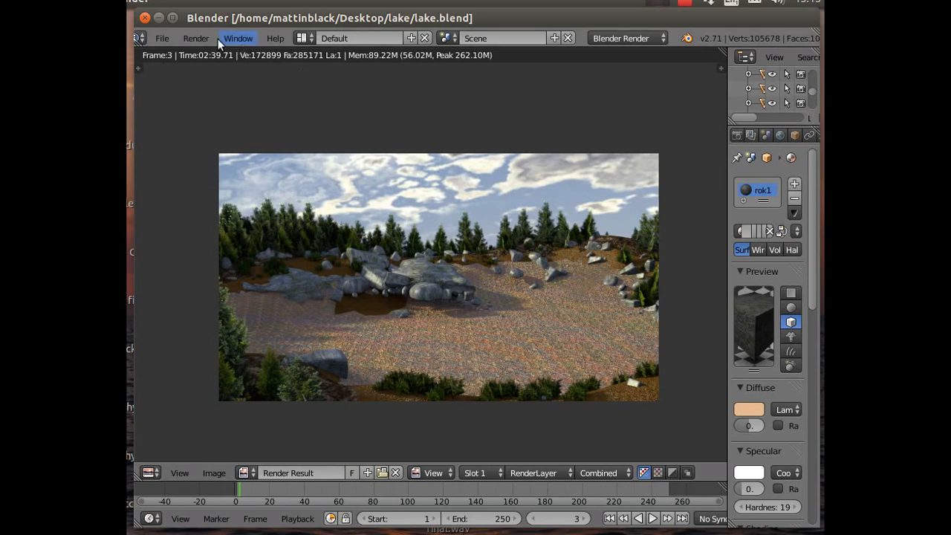
pyautogui.click(197, 38)
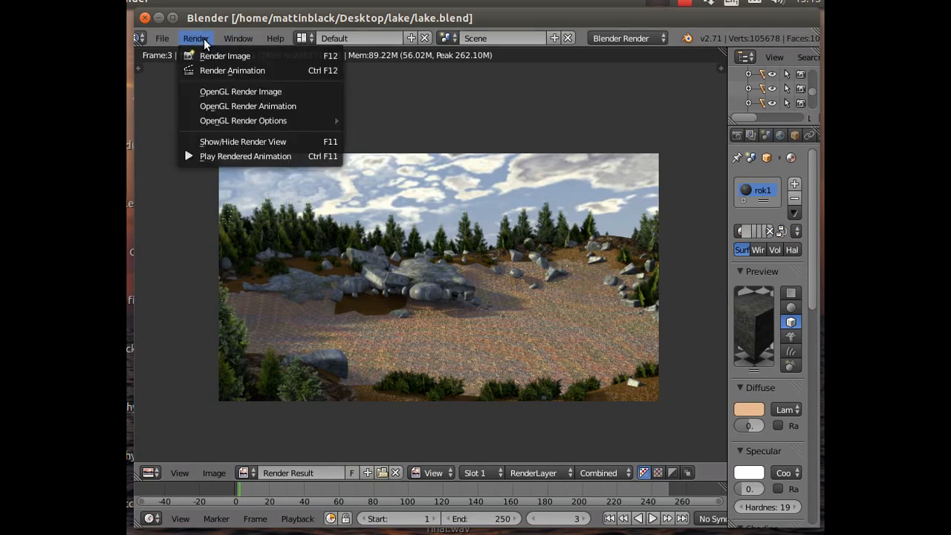
pyautogui.click(242, 143)
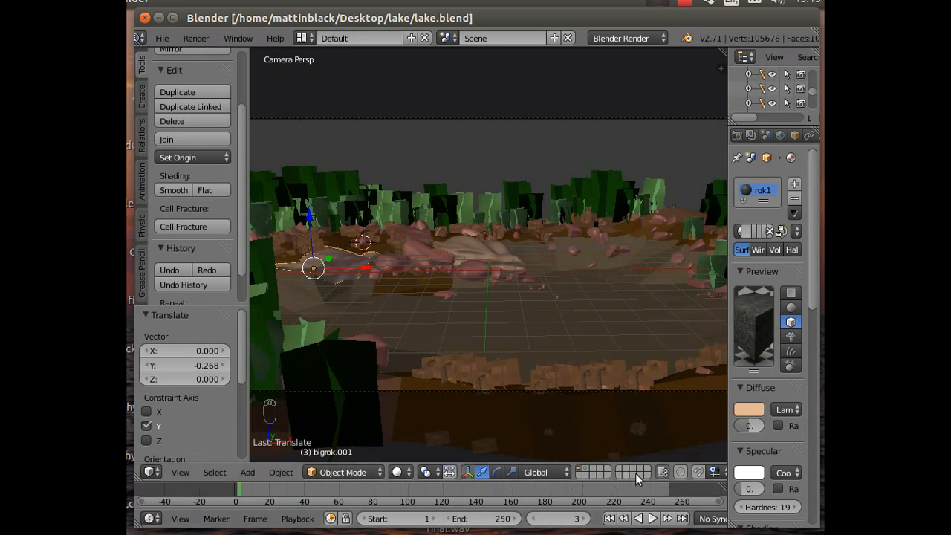
# Move the lake plane from the second layer to the first layer and display the first layer.
pyautogui.click(585, 469)
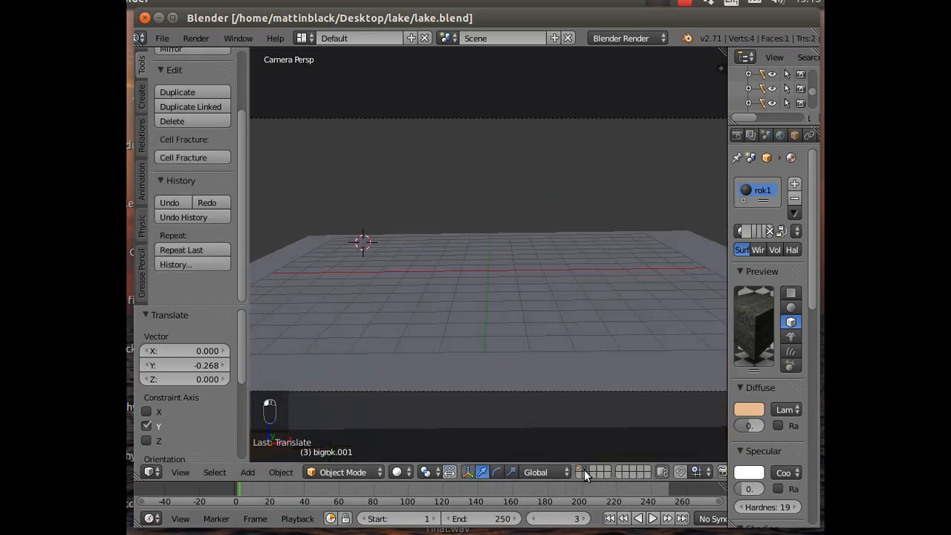
pyautogui.rightClick(554, 356)
pyautogui.press('m')
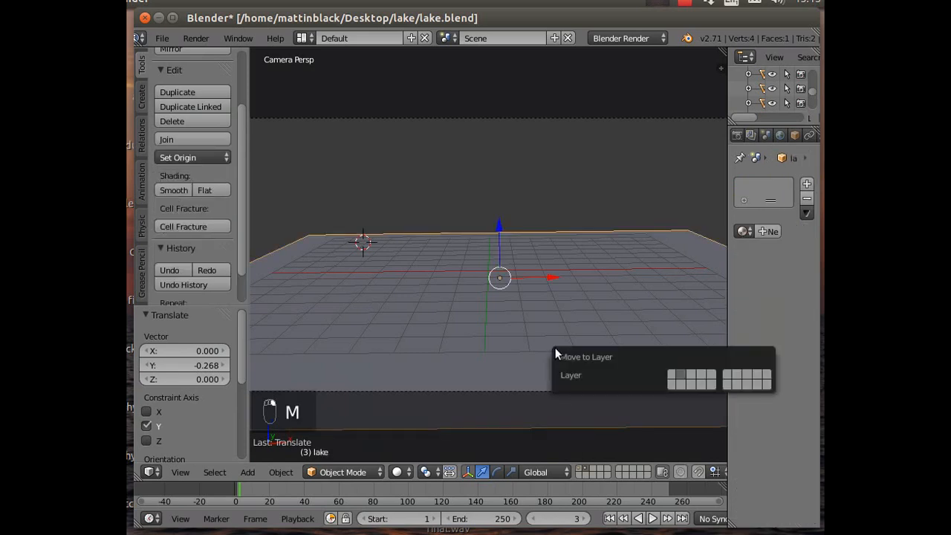
pyautogui.click(669, 371)
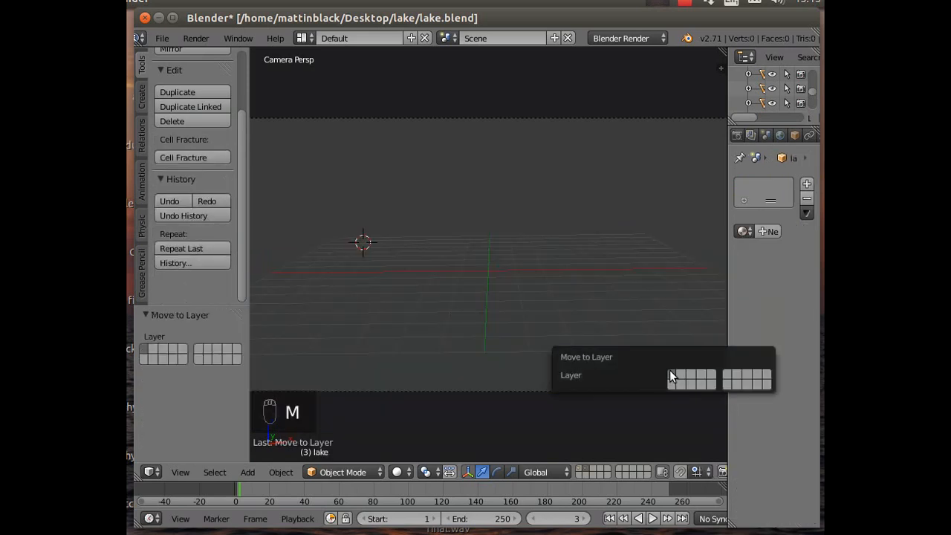
pyautogui.click(582, 473)
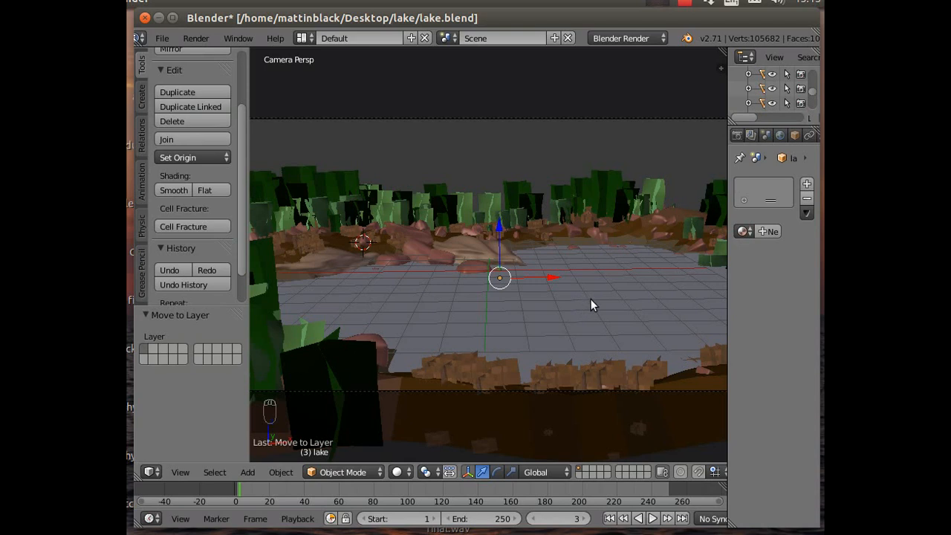
# Add an Ocean modifier to the lake plane and raise the plane about 2.4 units along Z.
pyautogui.scroll(-3, 590, 300)
pyautogui.scroll(3, 589, 301)
pyautogui.scroll(-2, 590, 300)
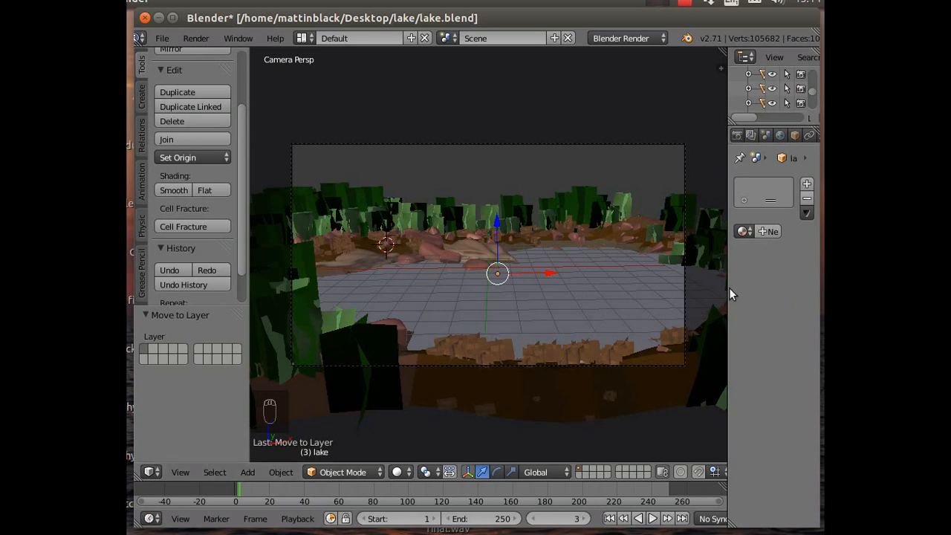
pyautogui.moveTo(728, 289); pyautogui.dragTo(661, 301)
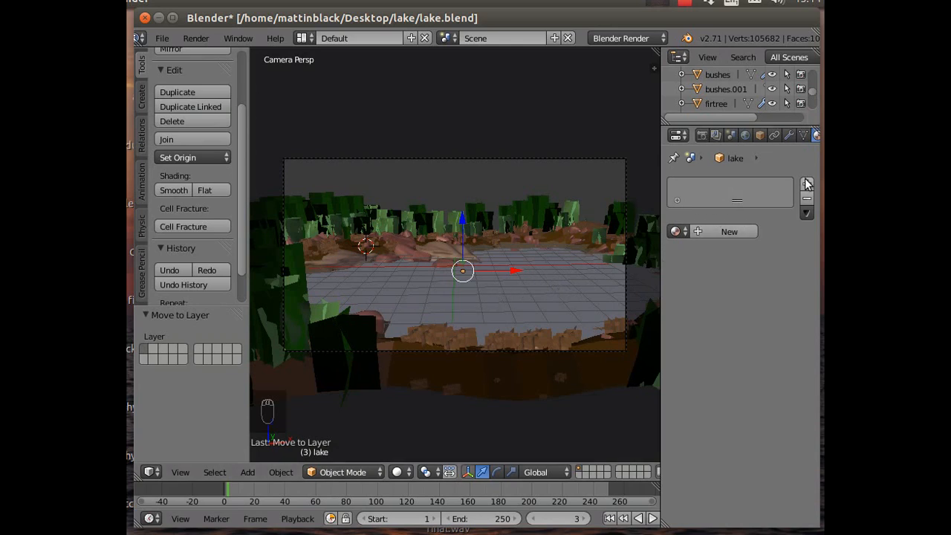
pyautogui.click(788, 136)
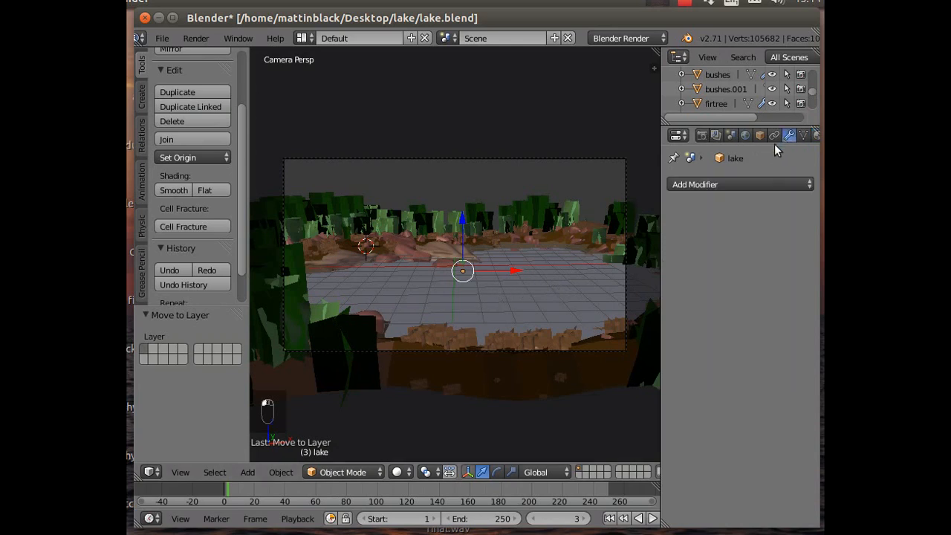
pyautogui.click(739, 183)
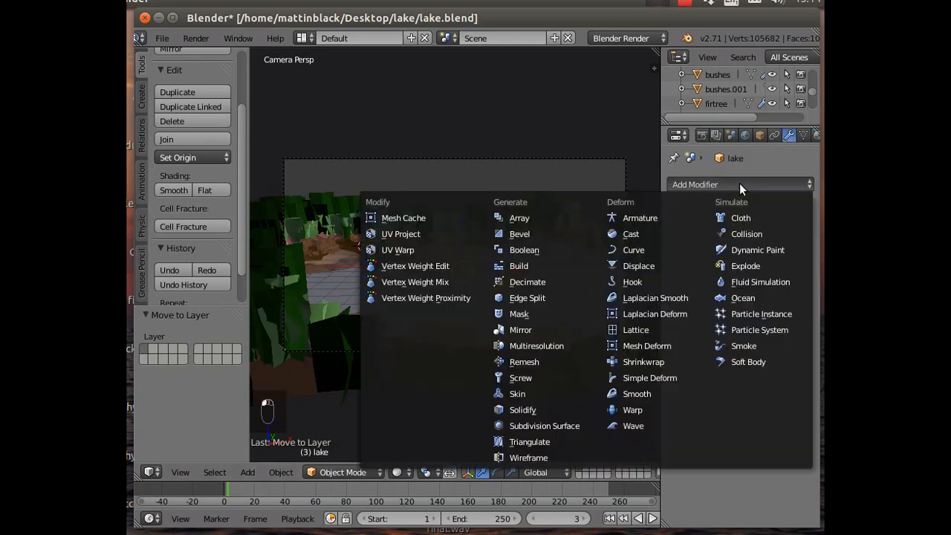
pyautogui.click(748, 298)
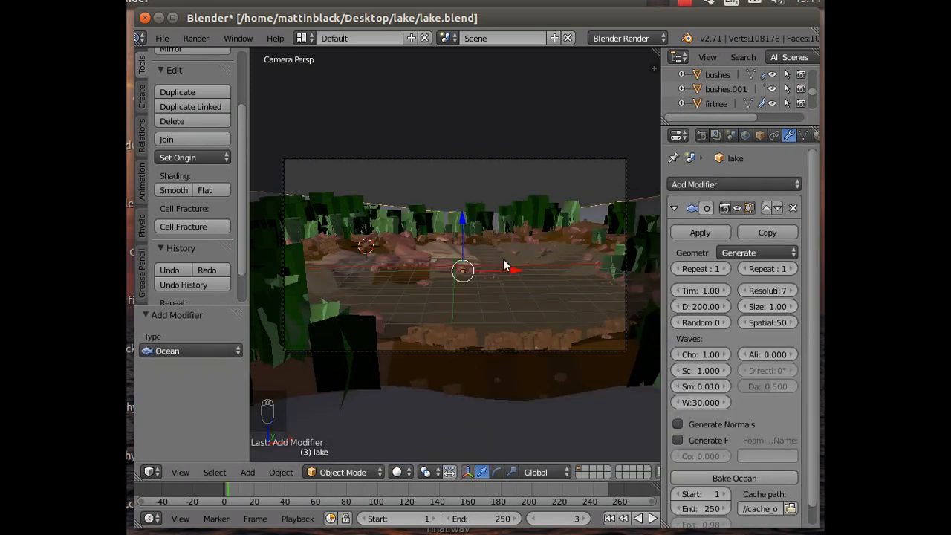
pyautogui.moveTo(463, 229); pyautogui.dragTo(465, 175)
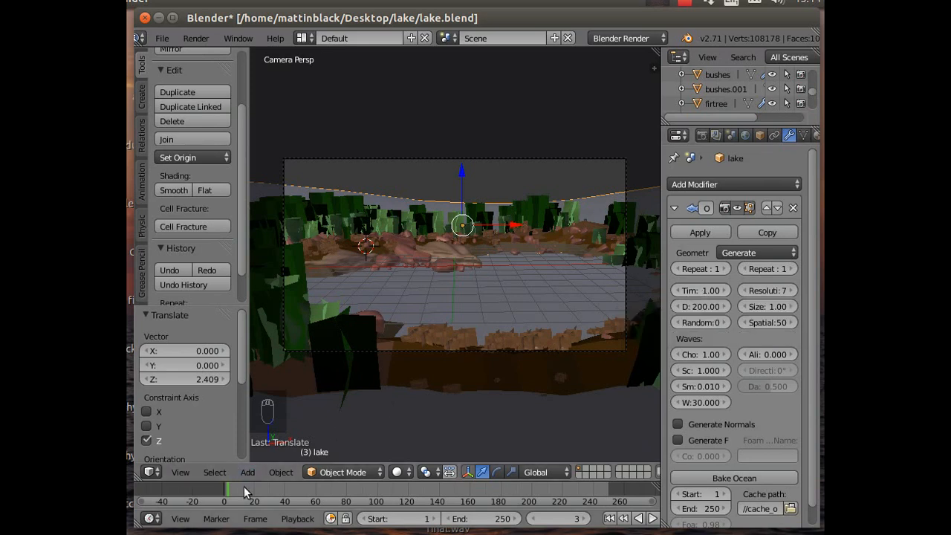
# Keyframe the Ocean modifier's time at 1.00 on frame 1.
pyautogui.click(223, 488)
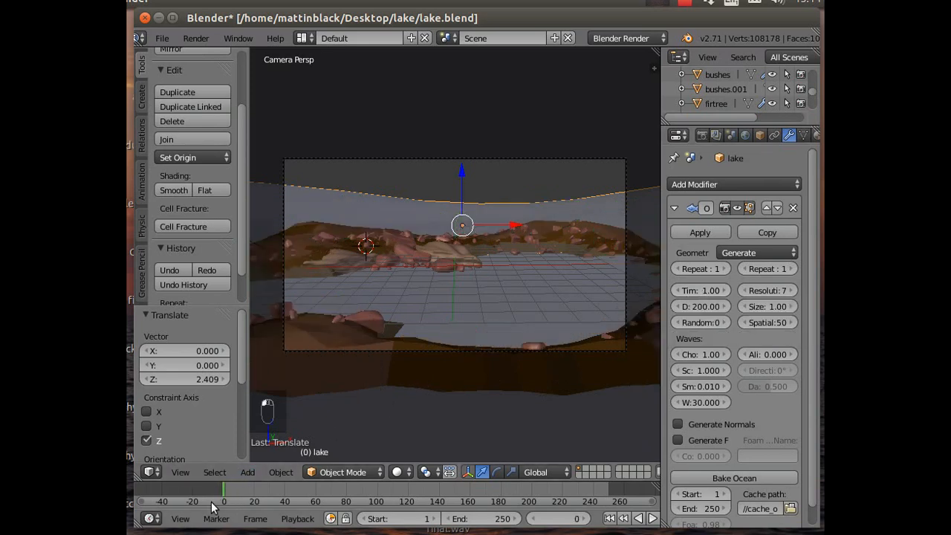
pyautogui.moveTo(234, 499)
pyautogui.mouseDown()
pyautogui.moveTo(276, 497)
pyautogui.moveTo(227, 498)
pyautogui.mouseUp()
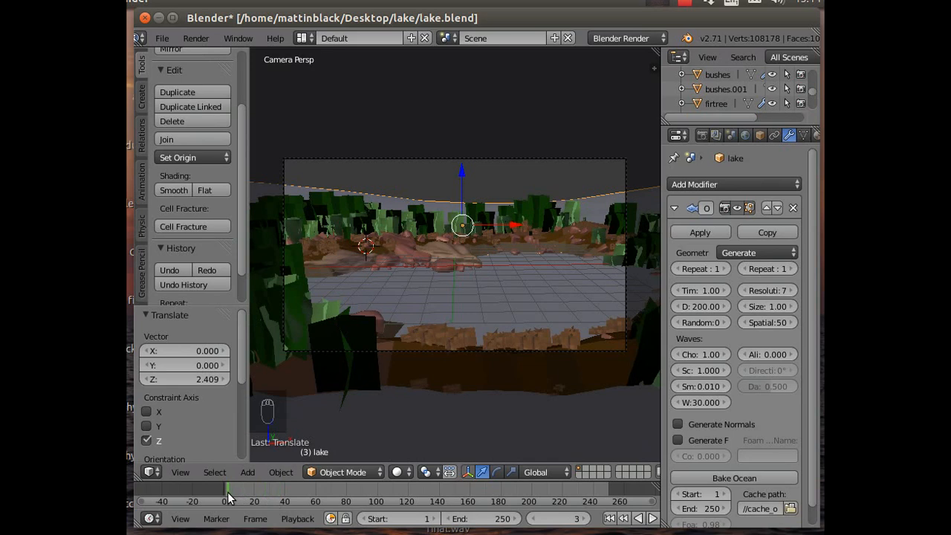
pyautogui.click(609, 518)
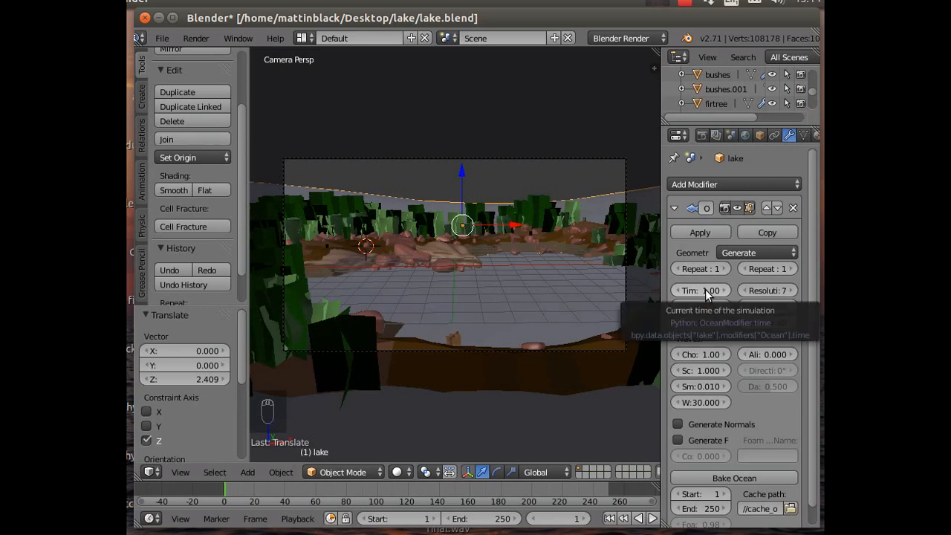
pyautogui.press('i')
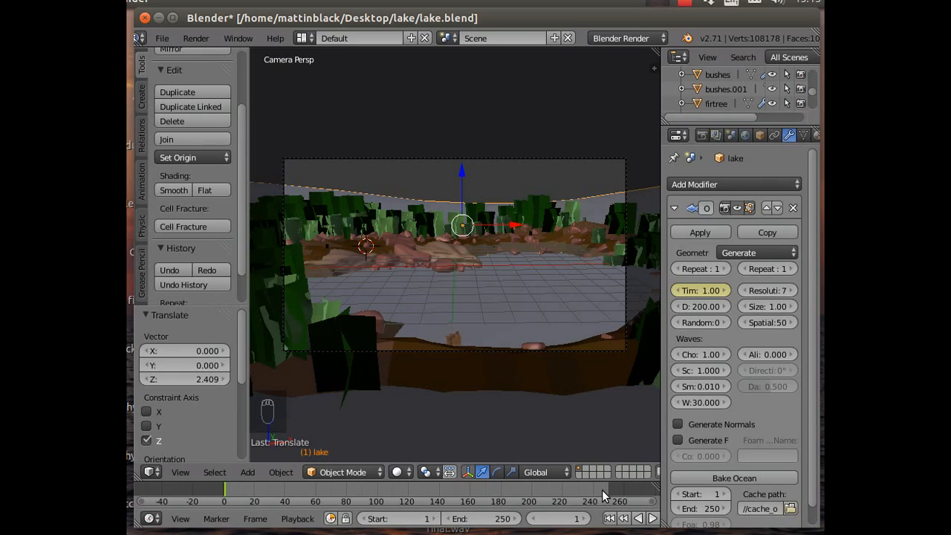
# Set the Ocean modifier's time to 10 at frame 250 and keyframe it.
pyautogui.click(700, 291)
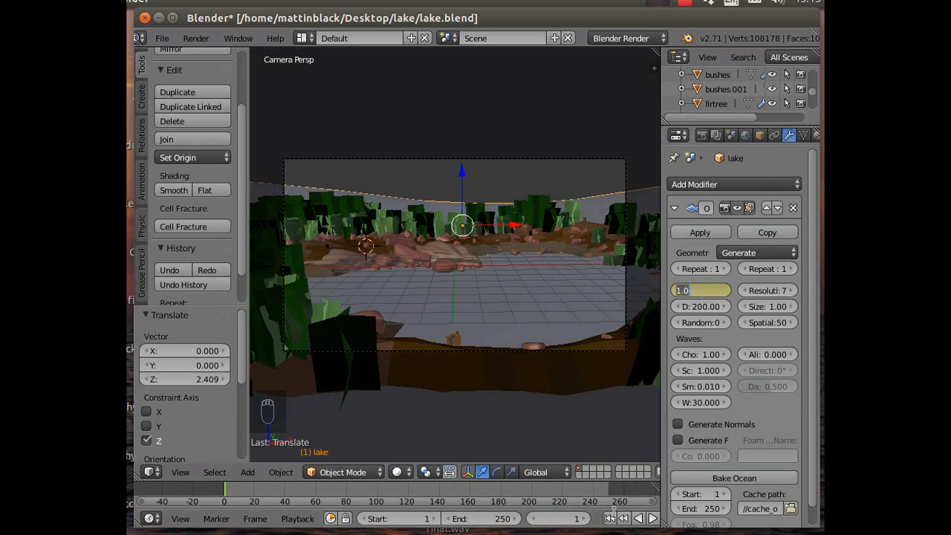
pyautogui.click(606, 487)
pyautogui.click(607, 490)
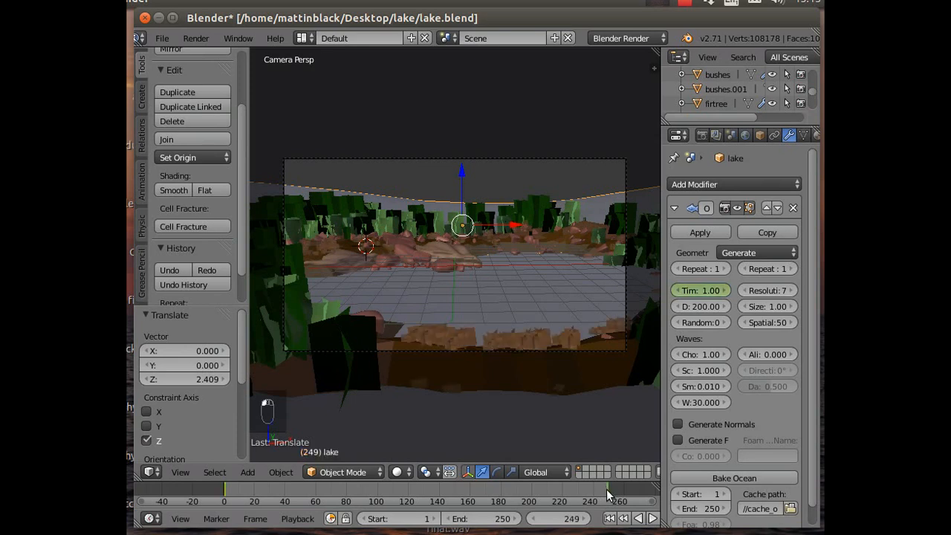
pyautogui.click(584, 518)
pyautogui.click(701, 290)
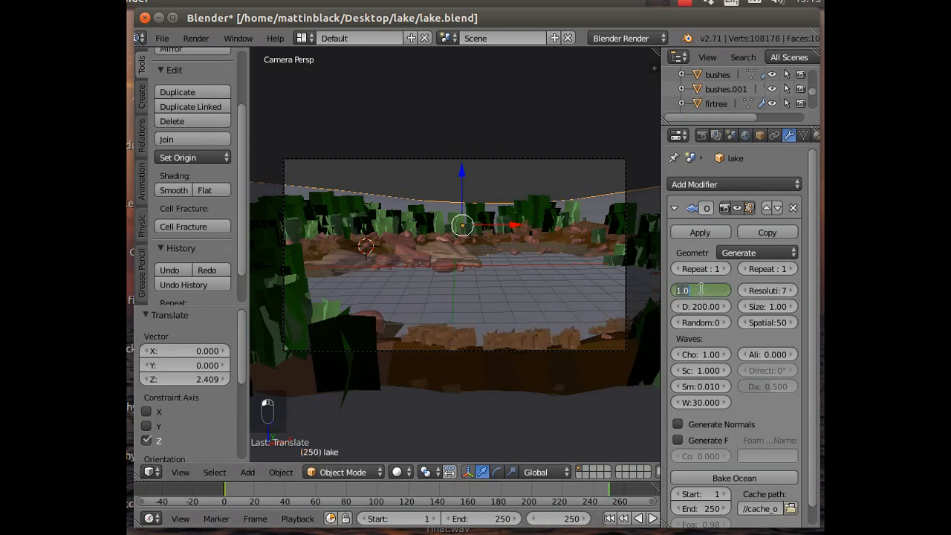
pyautogui.write('10')
pyautogui.press('Return')
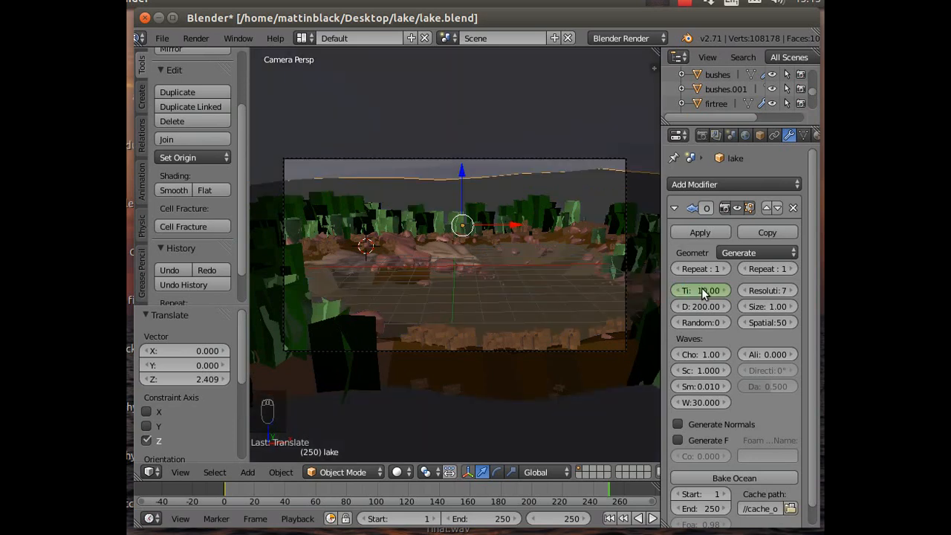
pyautogui.press('i')
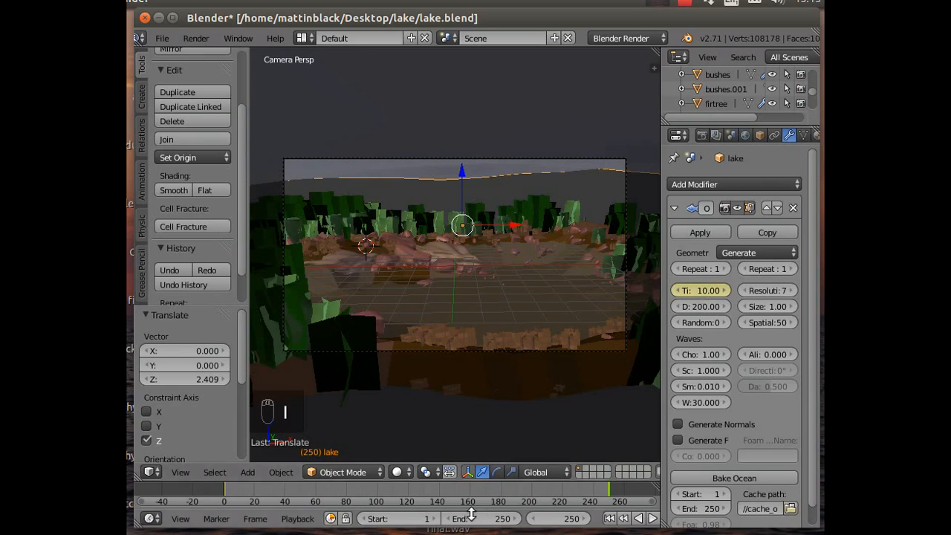
# Scrub the animation to frame 96 and set the Ocean modifier's depth to 12.
pyautogui.moveTo(227, 496); pyautogui.dragTo(373, 498)
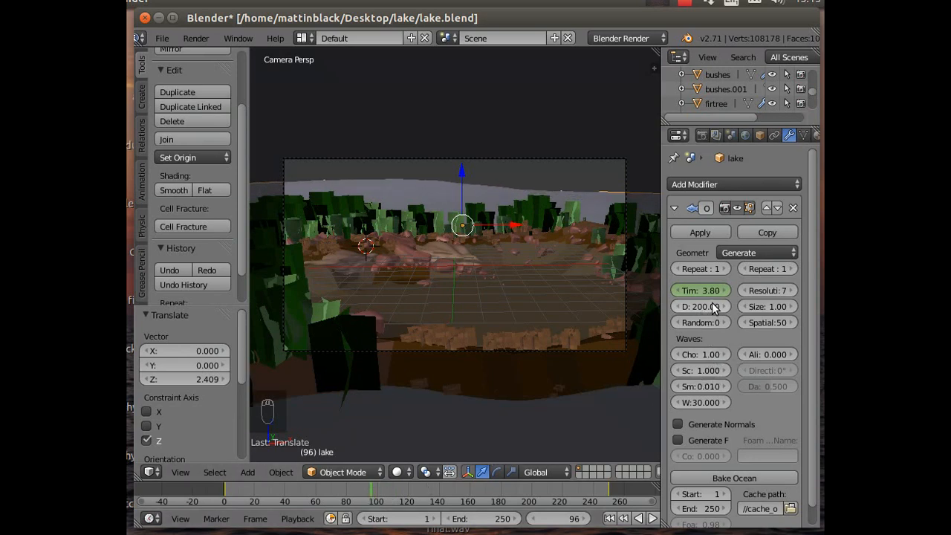
pyautogui.keyDown('ctrl'); pyautogui.scroll(-4, 715, 307); pyautogui.keyUp('ctrl')
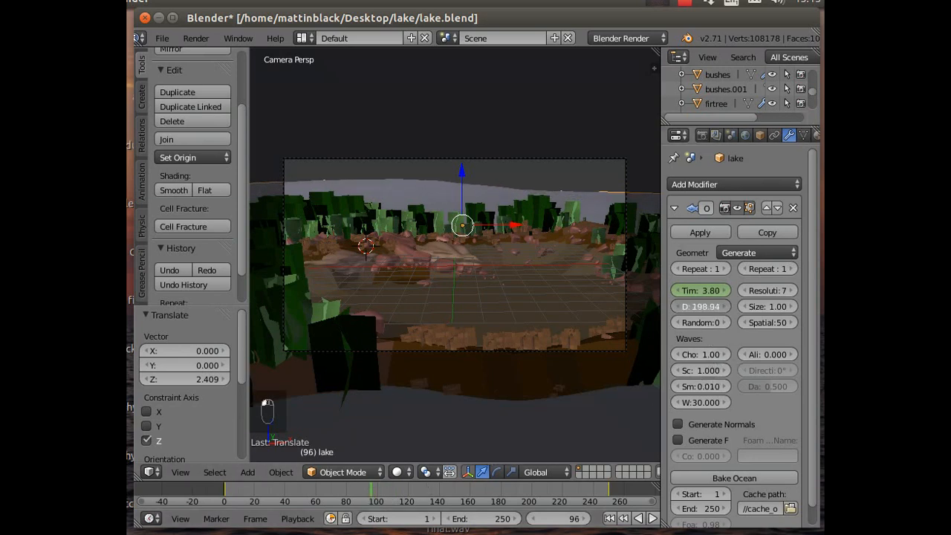
pyautogui.click(719, 305)
pyautogui.write('12')
pyautogui.press('Return')
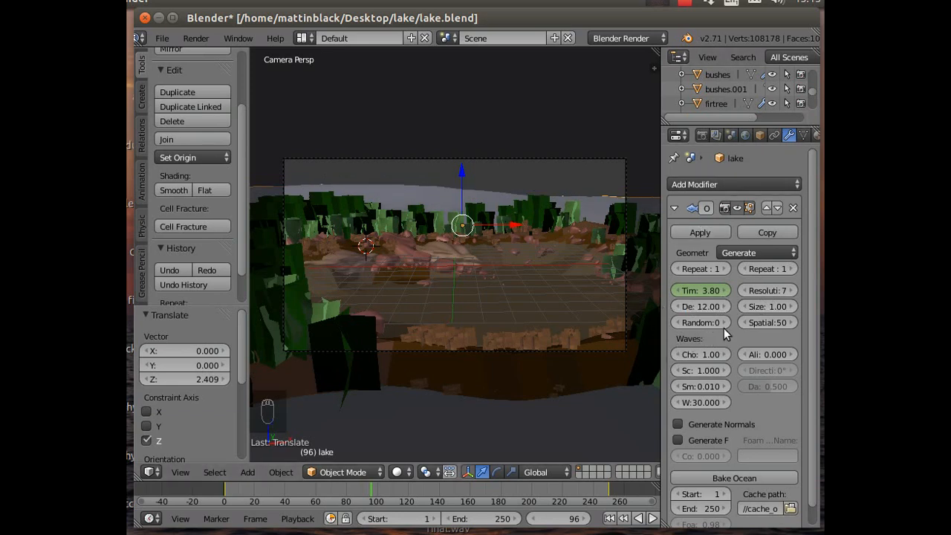
# Set the Ocean modifier's random seed to 12, choppiness to 4.00 and wave scale to 0.400.
pyautogui.keyDown('ctrl'); pyautogui.scroll(4, 721, 322); pyautogui.keyUp('ctrl')
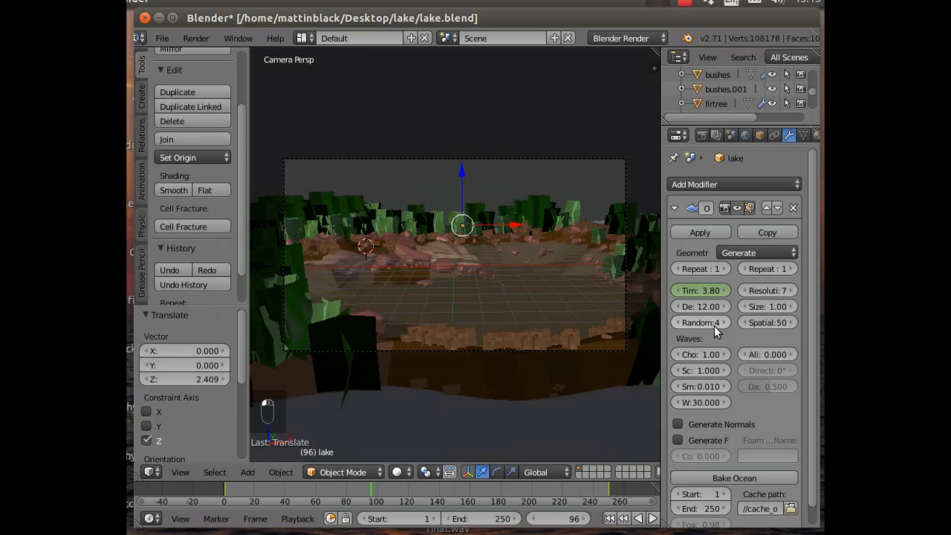
pyautogui.keyDown('ctrl'); pyautogui.scroll(1, 718, 325); pyautogui.keyUp('ctrl')
pyautogui.click(725, 324)
pyautogui.click(724, 325)
pyautogui.click(724, 325)
pyautogui.moveTo(691, 324); pyautogui.dragTo(716, 323)
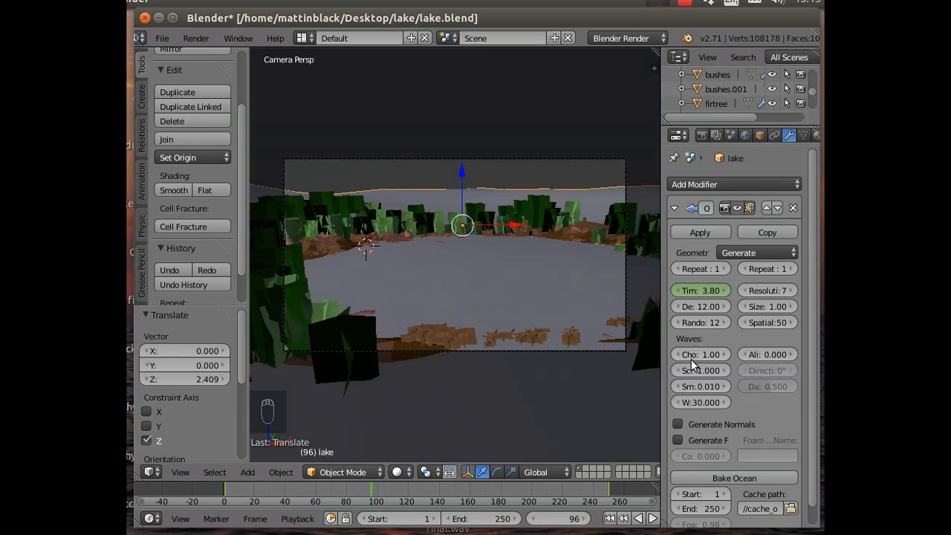
pyautogui.moveTo(689, 355); pyautogui.dragTo(764, 355)
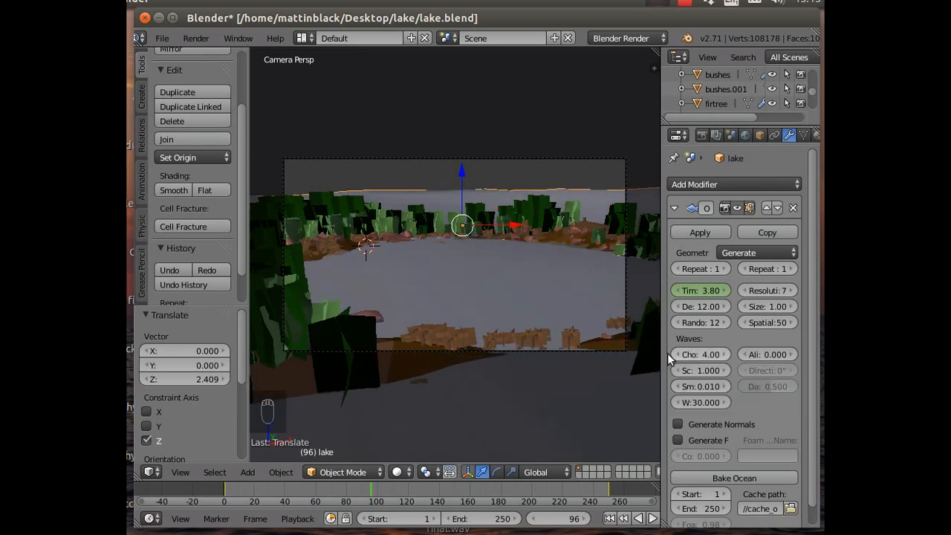
pyautogui.moveTo(712, 375)
pyautogui.mouseDown()
pyautogui.moveTo(661, 375)
pyautogui.moveTo(698, 376)
pyautogui.mouseUp()
# Scale the lake by about 0.162 and lower it along Z, about 1.711 before scaling and 0.623 after.
pyautogui.moveTo(463, 175); pyautogui.dragTo(466, 210)
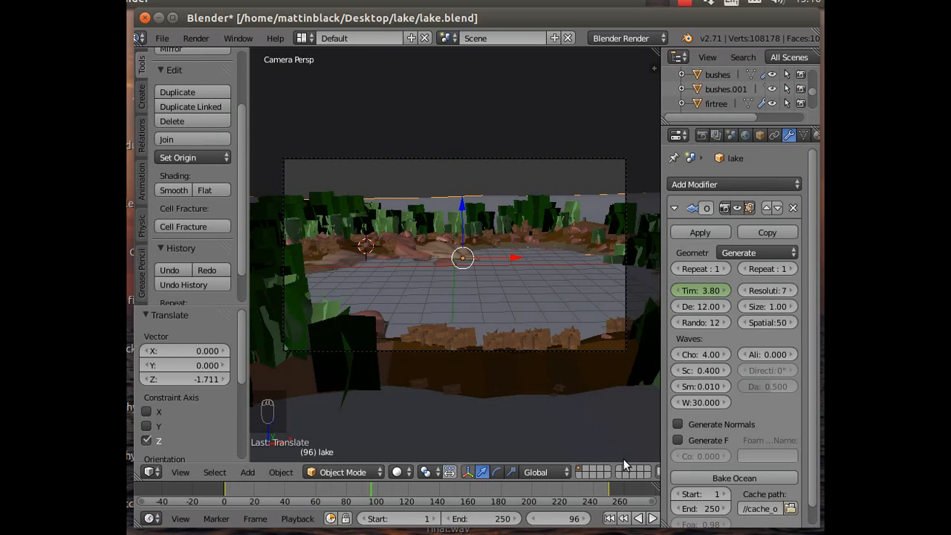
pyautogui.press('s')
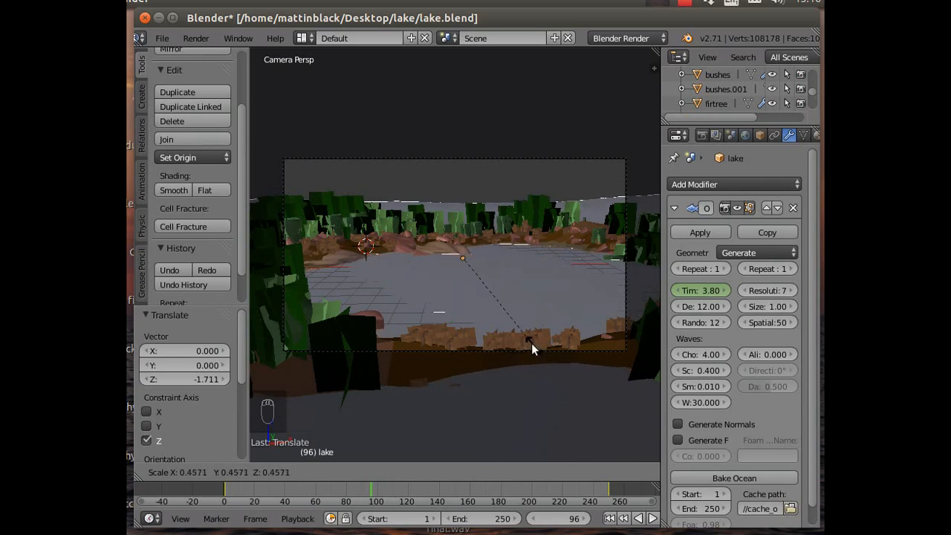
pyautogui.click(488, 294)
pyautogui.press('g')
pyautogui.press('z')
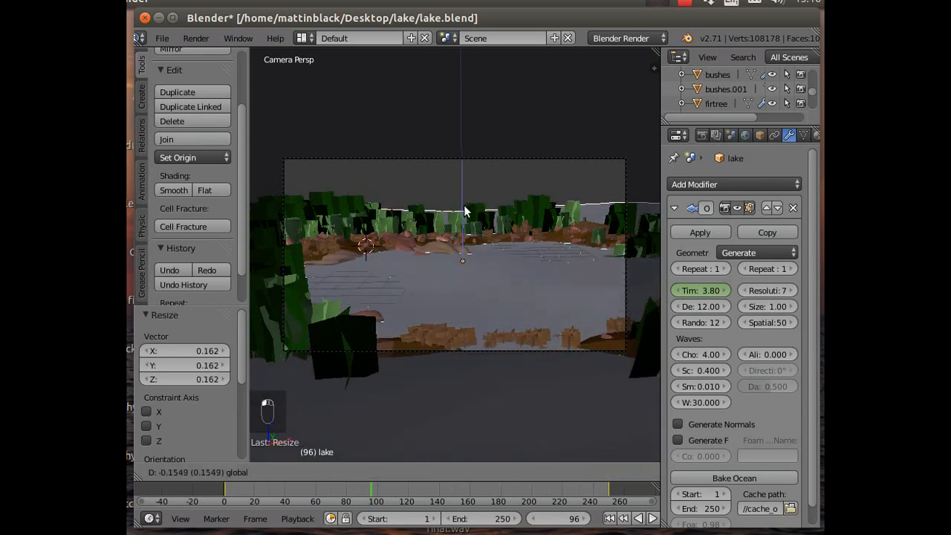
pyautogui.click(464, 214)
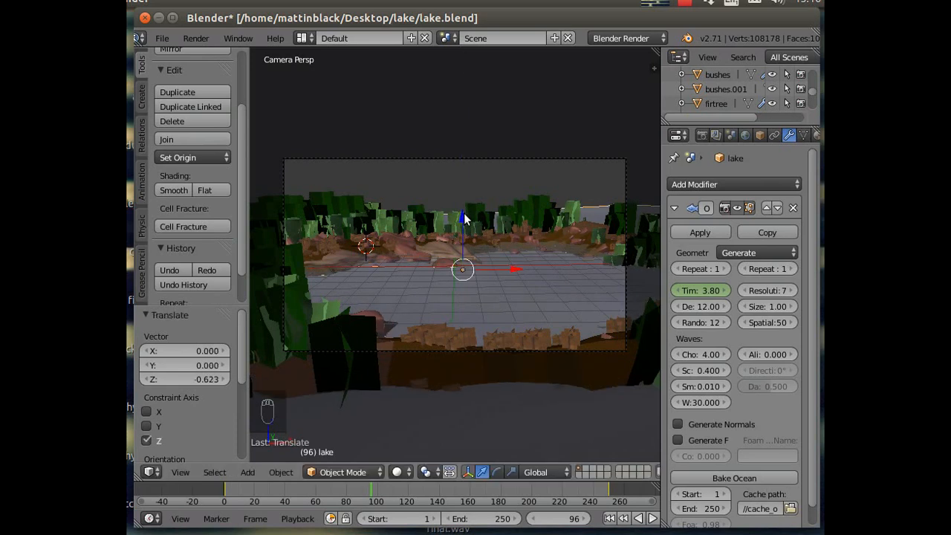
# Scale the lake down uniformly by a factor of about 0.238 to fit it to the shoreline.
pyautogui.press('s')
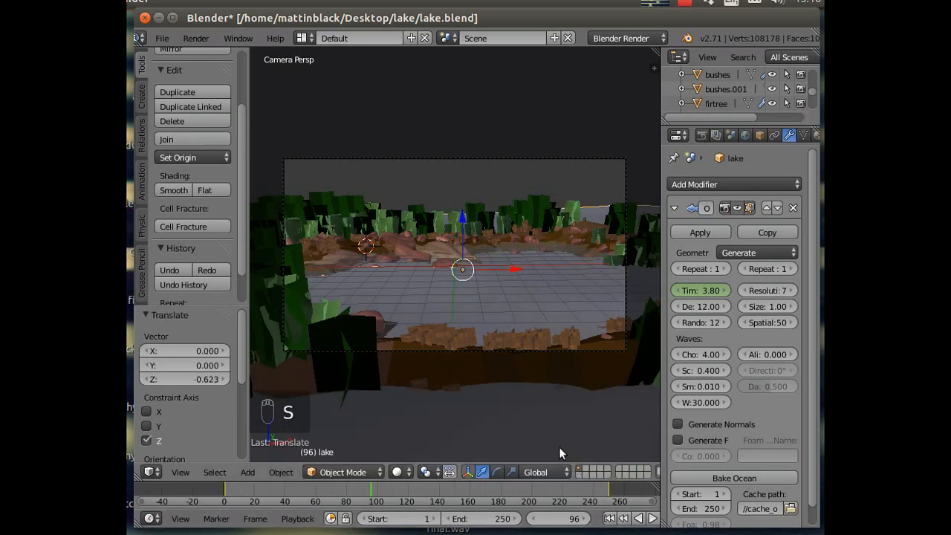
pyautogui.press('s')
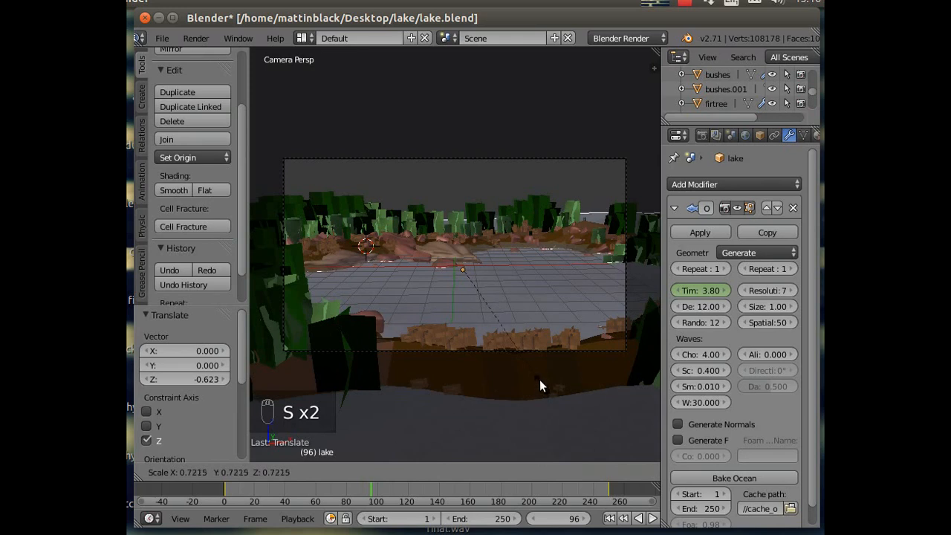
pyautogui.click(491, 305)
# Set the Ocean modifier's smallest wave to 0.001 and scrub the animation to frame 146 to check the ripples.
pyautogui.click(698, 387)
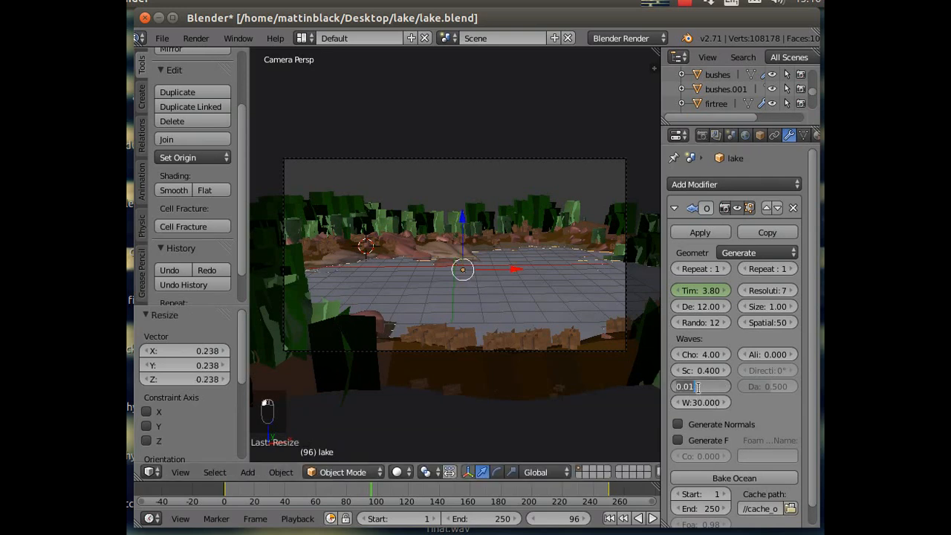
pyautogui.write('0')
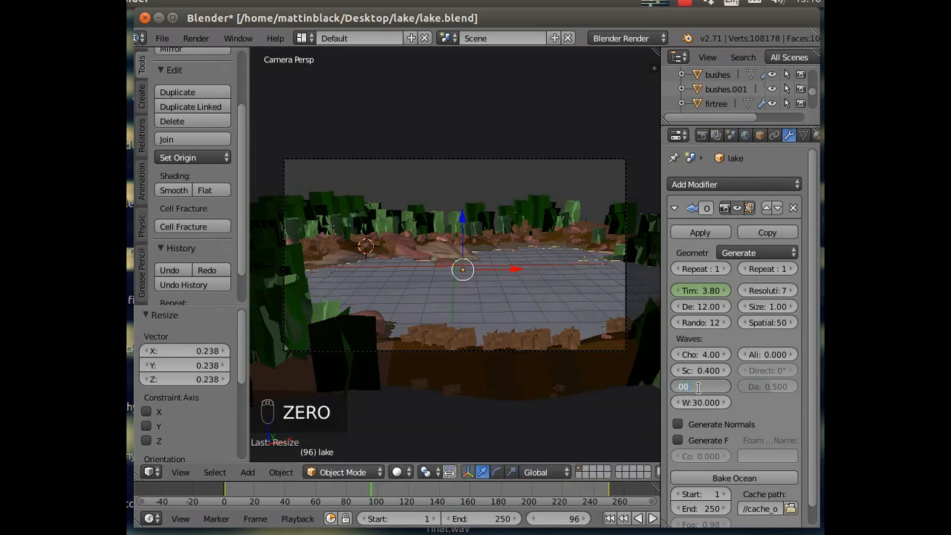
pyautogui.write('1')
pyautogui.press('Return')
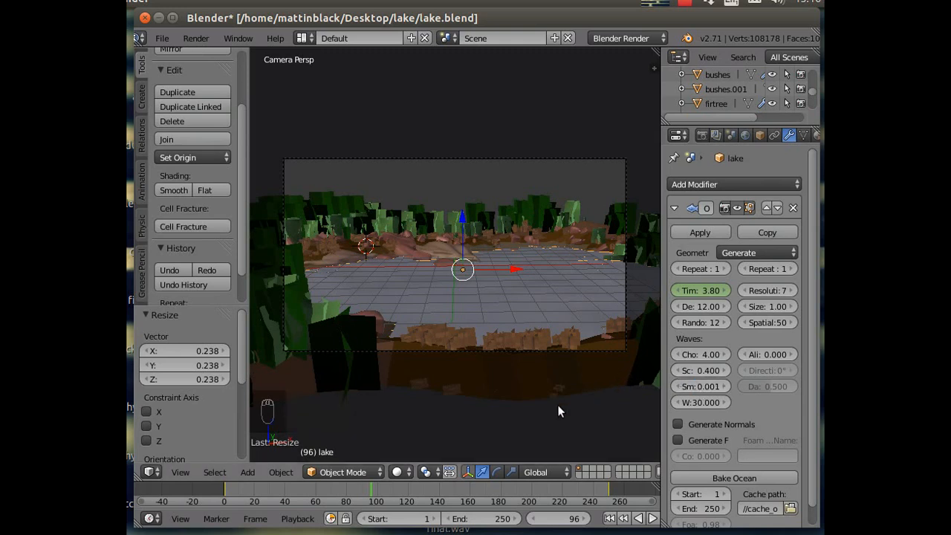
pyautogui.moveTo(227, 496); pyautogui.dragTo(446, 500)
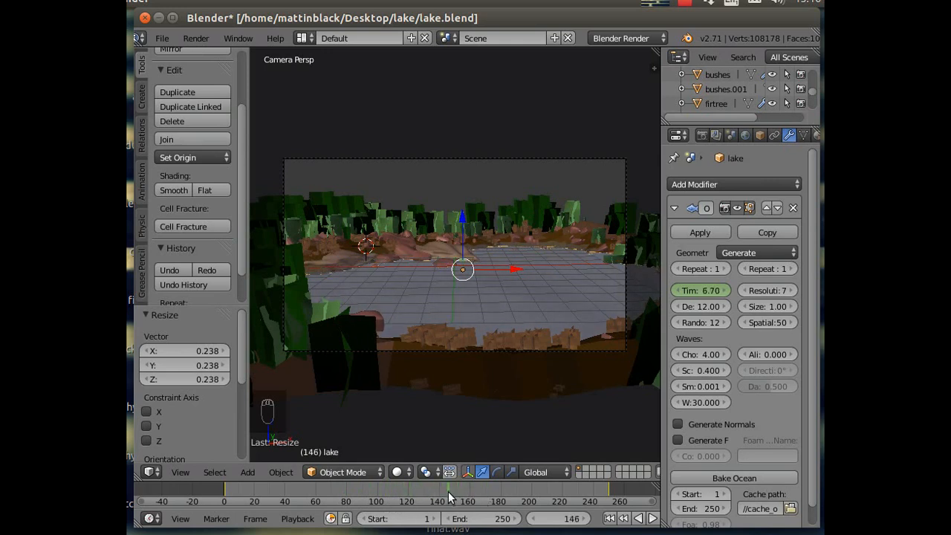
# Lower the Ocean modifier's wave scale in stages to 0.100, scrubbing the animation to check the waves and ending at frame 118.
pyautogui.moveTo(718, 374); pyautogui.dragTo(681, 371)
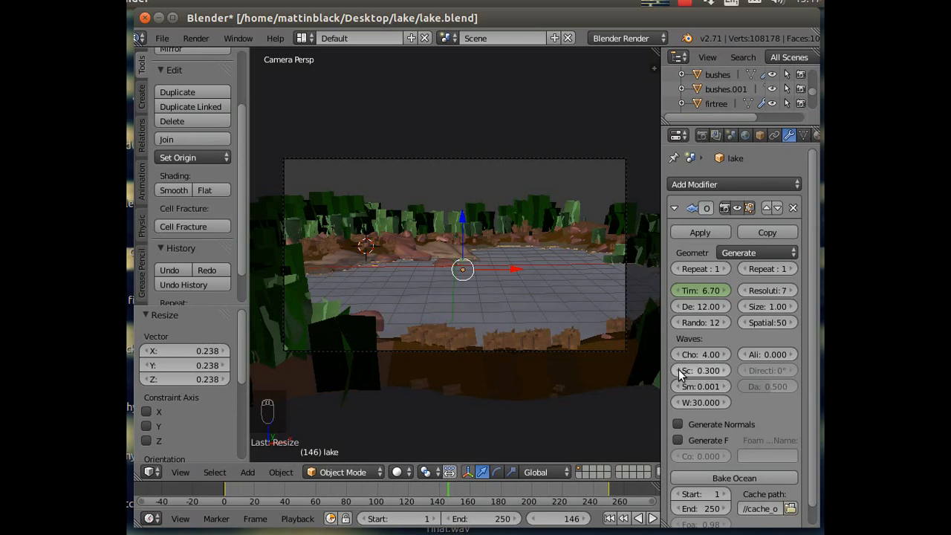
pyautogui.click(251, 498)
pyautogui.moveTo(257, 505); pyautogui.dragTo(391, 496)
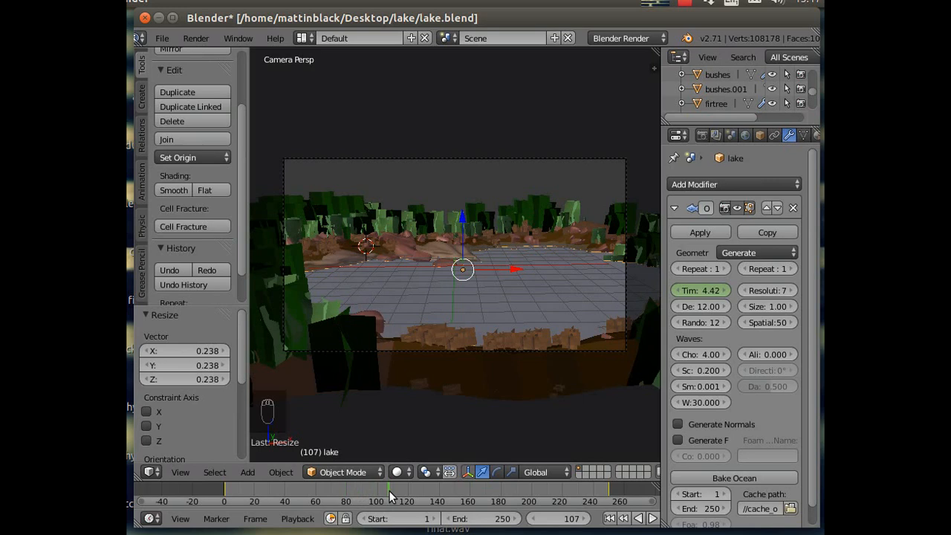
pyautogui.click(682, 375)
pyautogui.moveTo(338, 492); pyautogui.dragTo(405, 506)
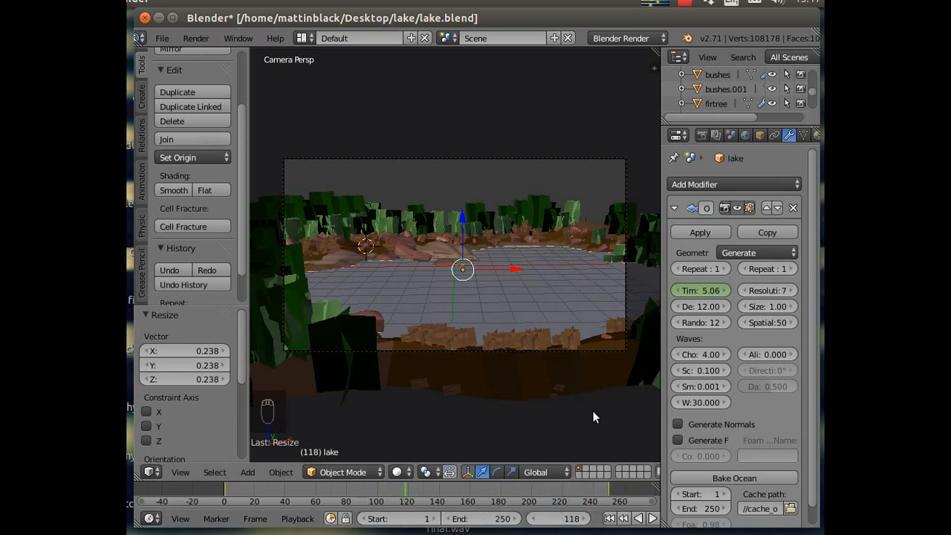
# Play the animation from its first frame to review the water motion and stop at frame 182.
pyautogui.click(609, 518)
pyautogui.click(653, 518)
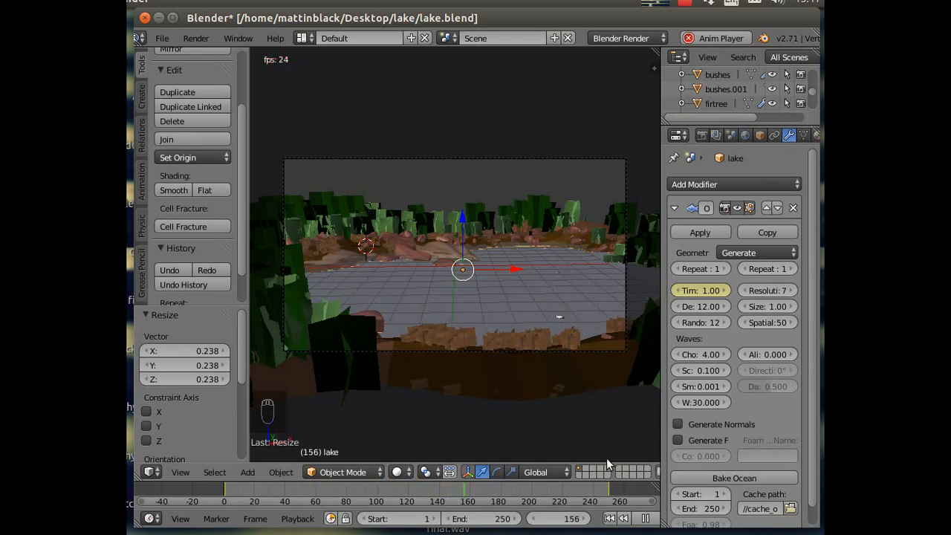
pyautogui.click(645, 518)
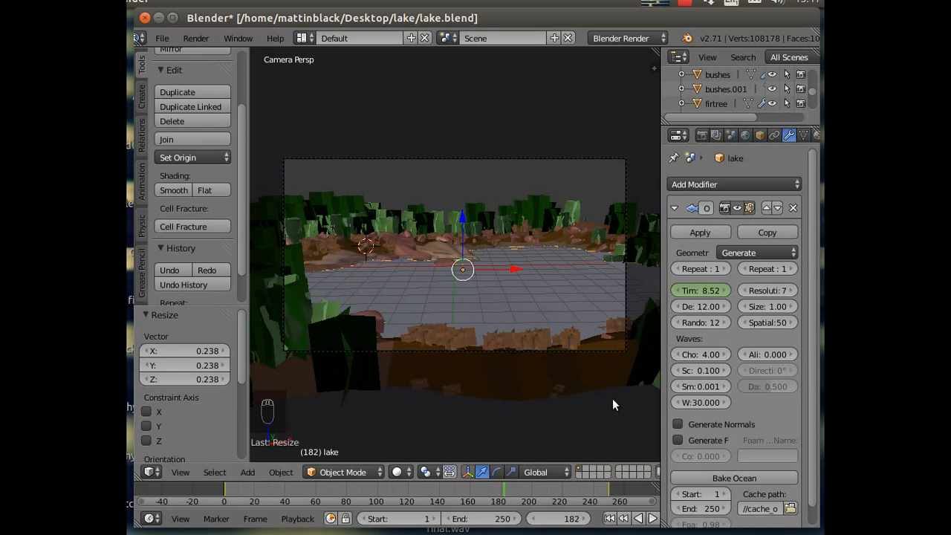
# Create a new material for the lake and name it water.
pyautogui.click(817, 136)
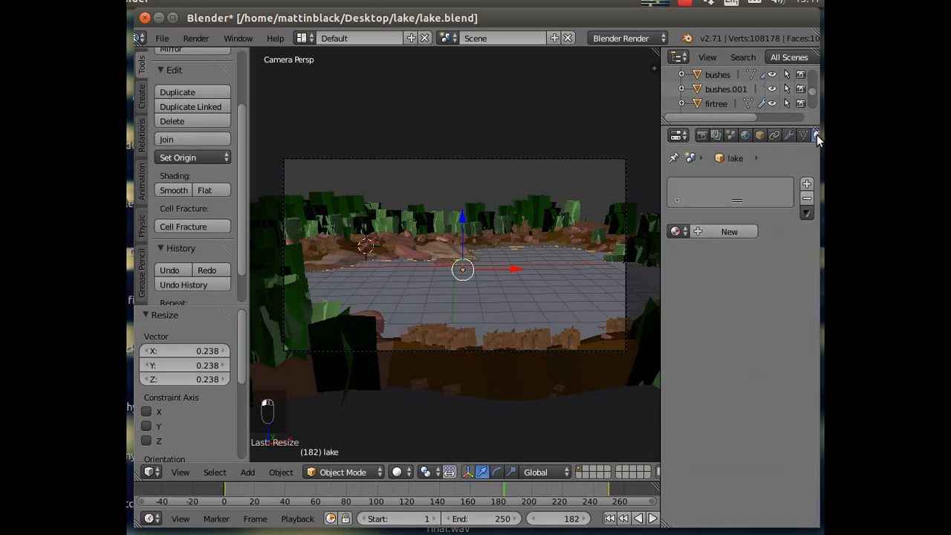
pyautogui.click(699, 231)
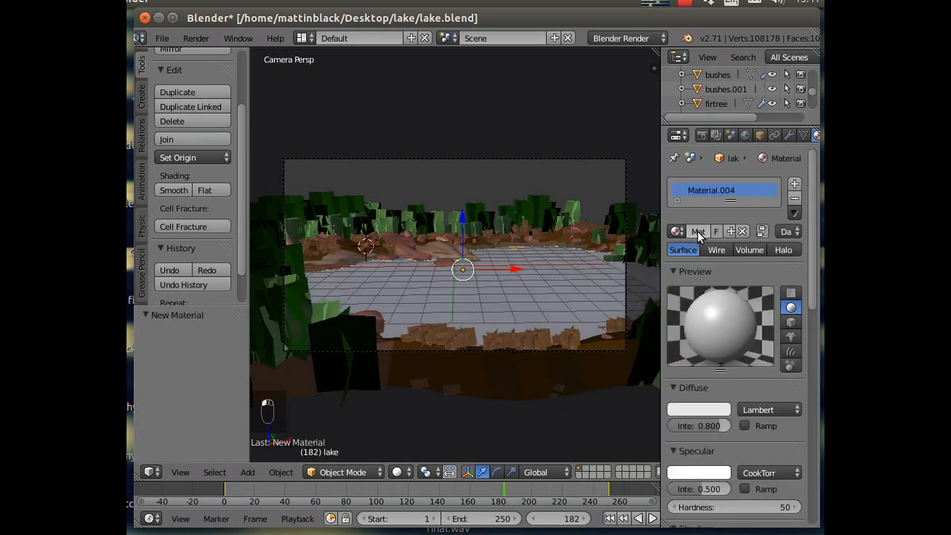
pyautogui.click(697, 232)
pyautogui.write('w')
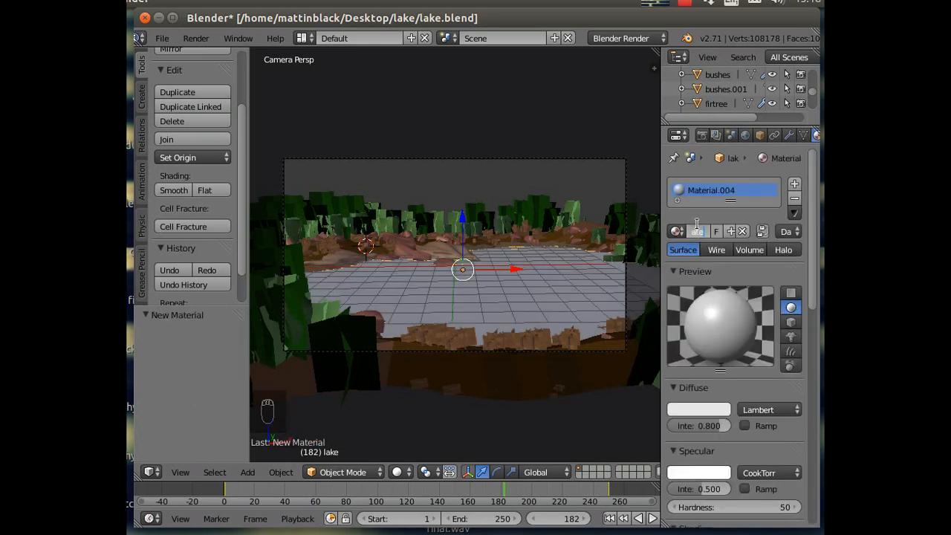
pyautogui.write('ater')
pyautogui.press('Return')
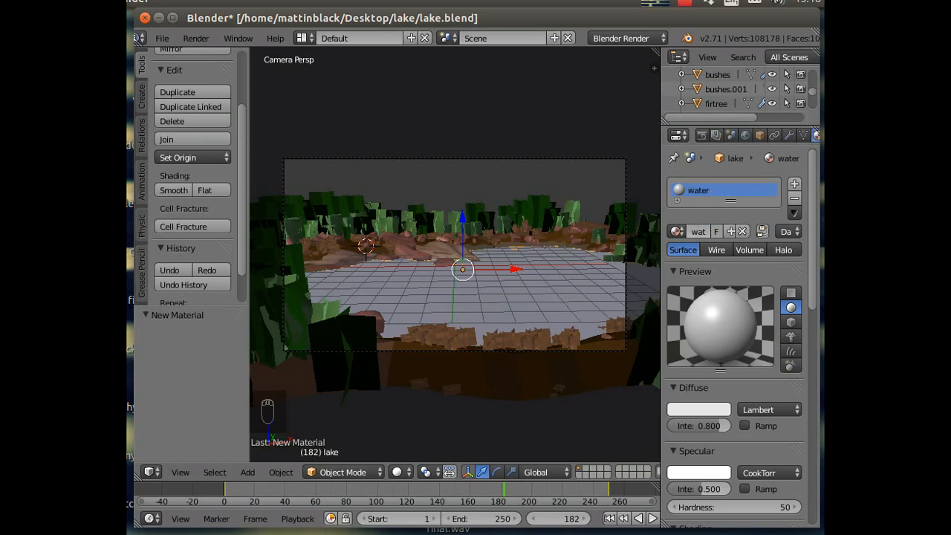
# Give the water material a darkened green diffuse colour and set its diffuse intensity to about 0.589.
pyautogui.moveTo(661, 216); pyautogui.dragTo(619, 217)
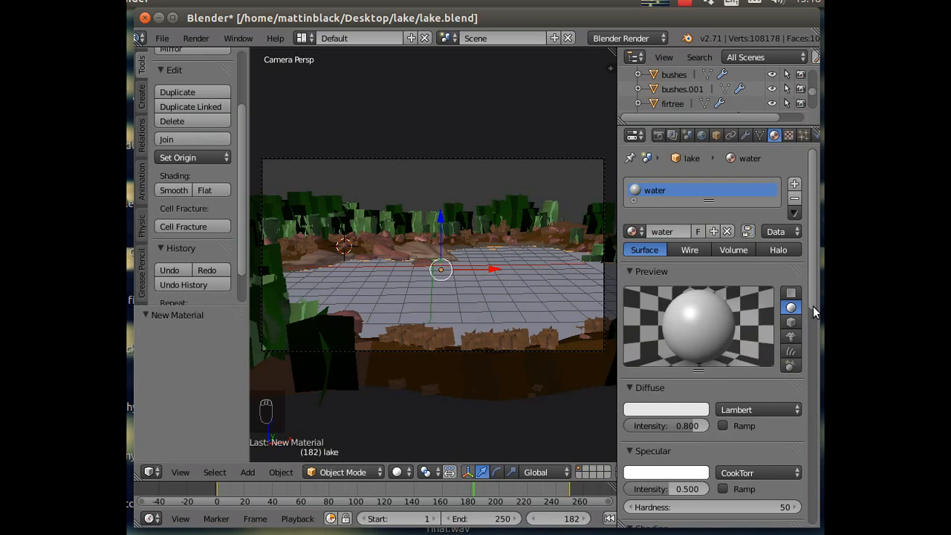
pyautogui.click(667, 409)
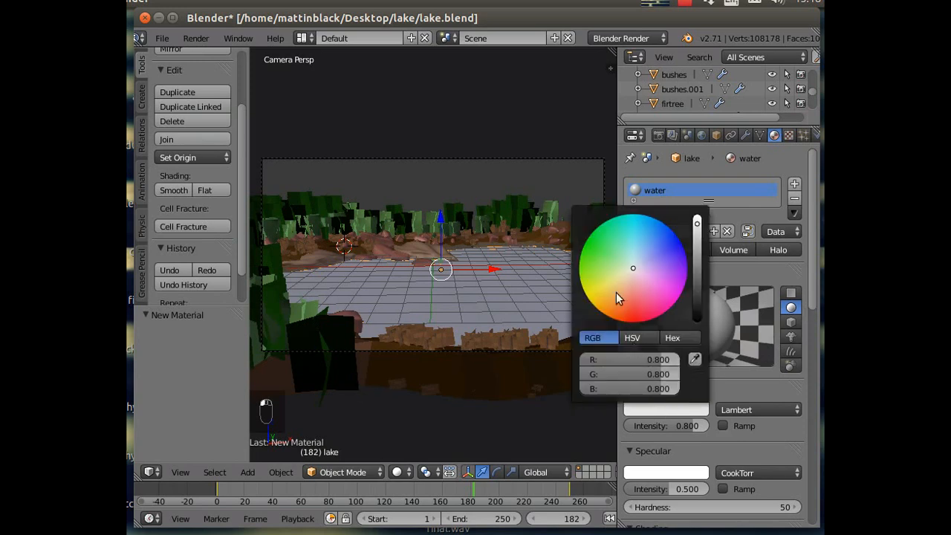
pyautogui.moveTo(633, 272); pyautogui.dragTo(608, 261)
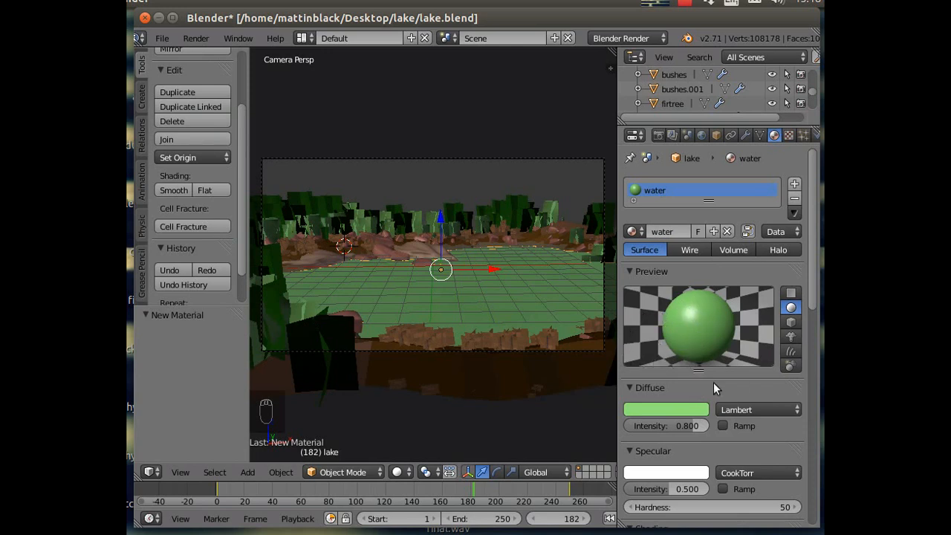
pyautogui.click(682, 409)
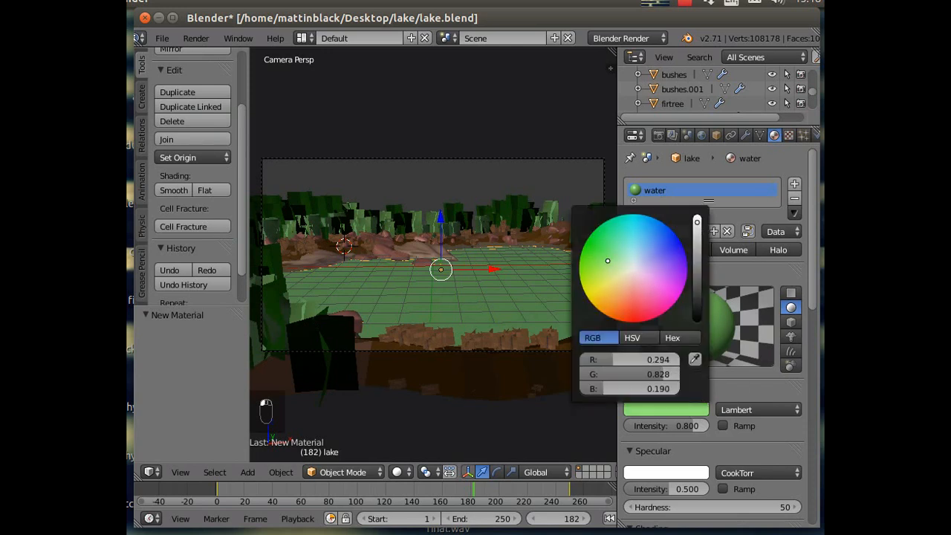
pyautogui.moveTo(698, 221); pyautogui.dragTo(697, 244)
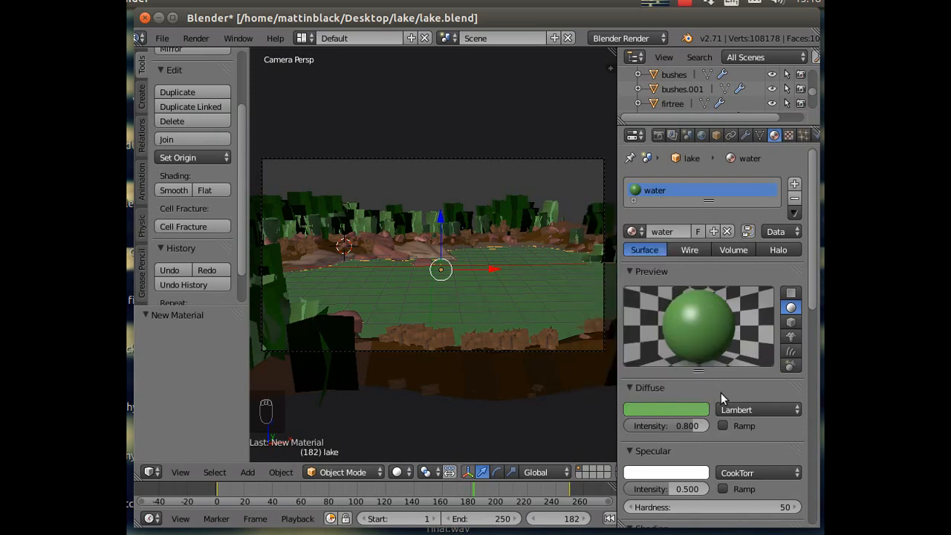
pyautogui.moveTo(694, 428); pyautogui.dragTo(678, 428)
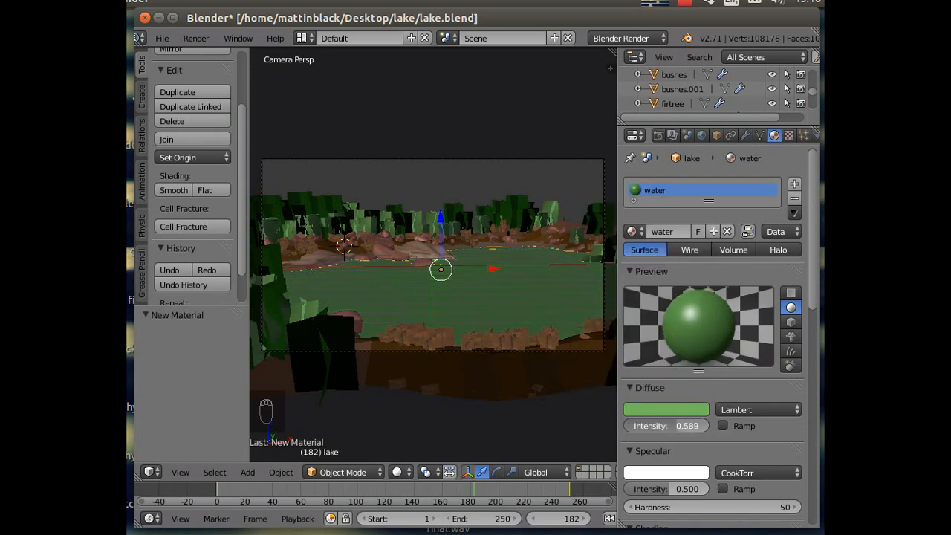
# Set the water's specular intensity to about 0.702, tint the specular colour pale blue and adjust the hardness.
pyautogui.moveTo(660, 488); pyautogui.dragTo(684, 489)
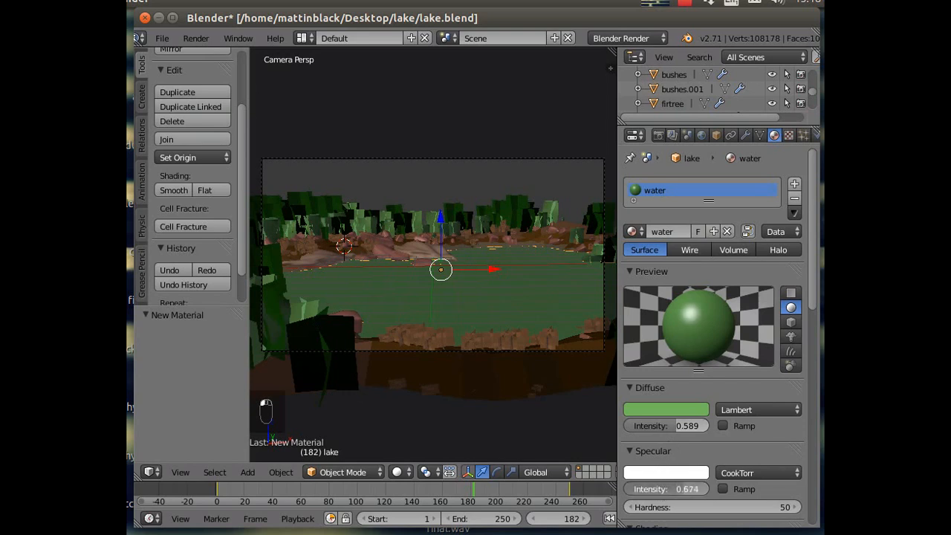
pyautogui.click(679, 472)
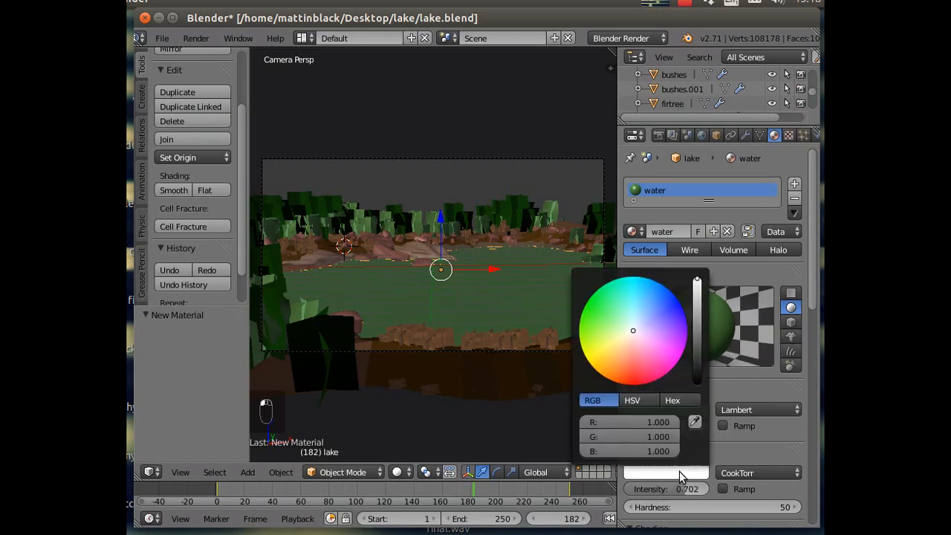
pyautogui.click(637, 325)
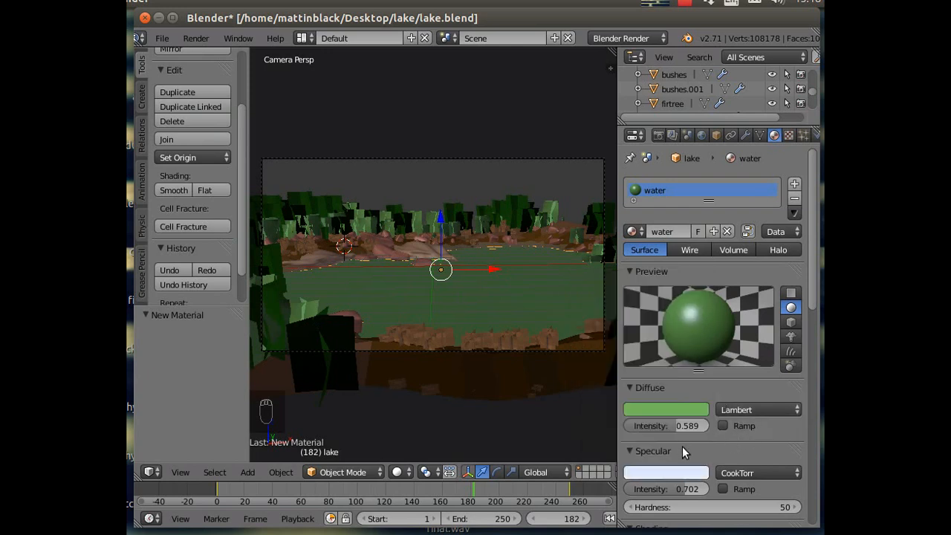
pyautogui.moveTo(673, 507); pyautogui.dragTo(724, 507)
# Enable raytraced transparency on the water material with alpha 0.4 and specular 0.6.
pyautogui.moveTo(808, 290); pyautogui.dragTo(803, 448)
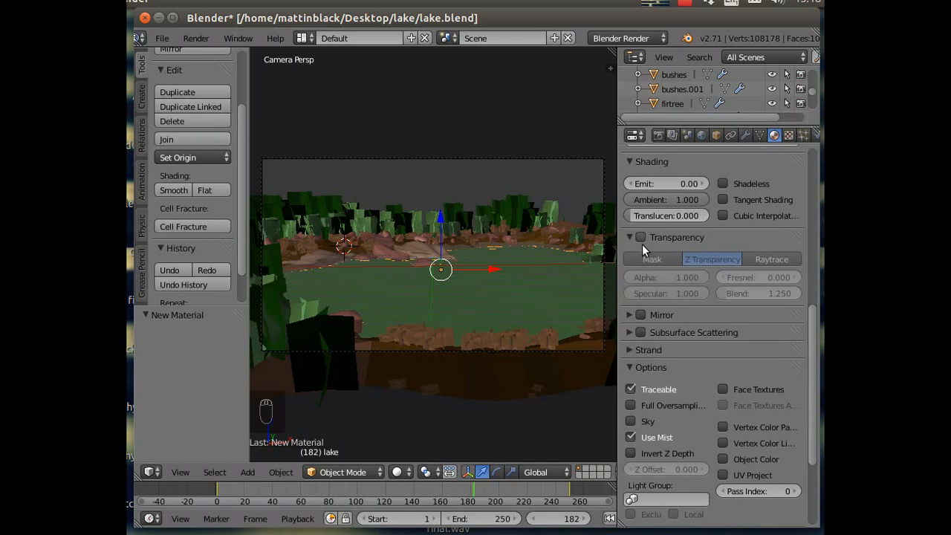
pyautogui.click(642, 239)
pyautogui.click(770, 259)
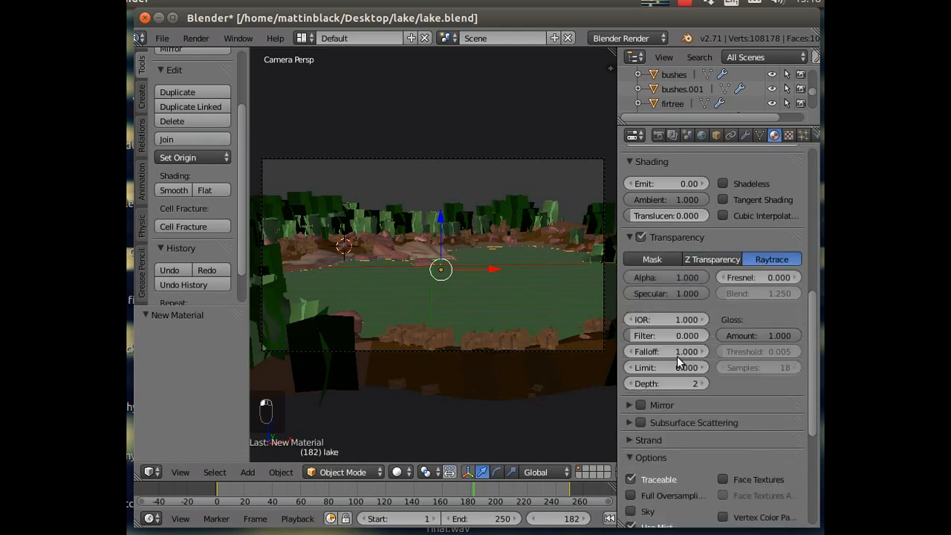
pyautogui.click(668, 275)
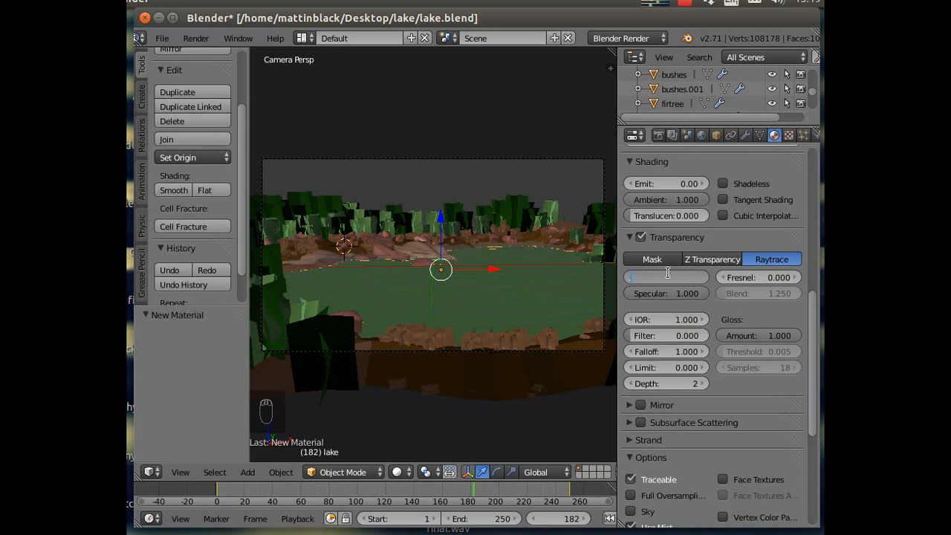
pyautogui.write('0.4')
pyautogui.press('Return')
pyautogui.click(661, 292)
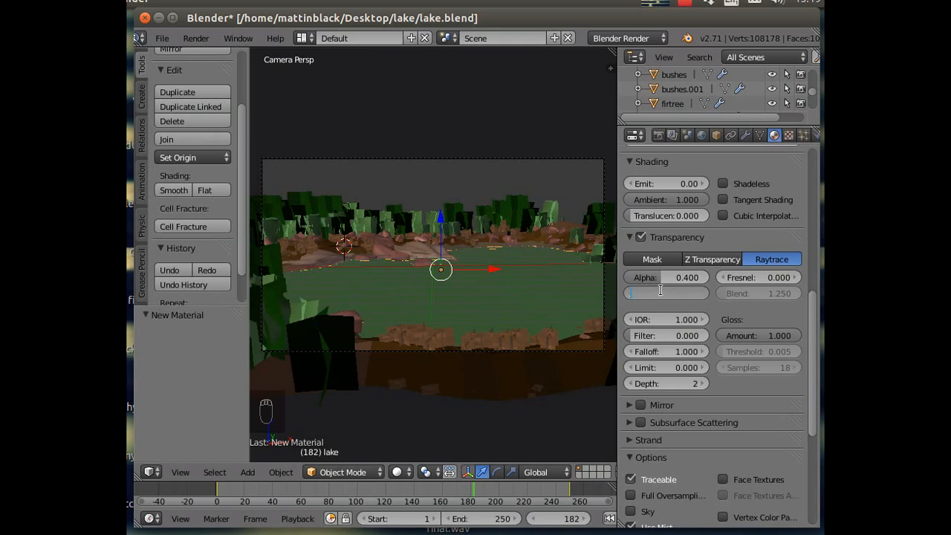
pyautogui.write('0.6')
pyautogui.press('Return')
# Set the water transparency's Fresnel to 4.400 and its blend to about 2.461.
pyautogui.moveTo(752, 275); pyautogui.dragTo(795, 274)
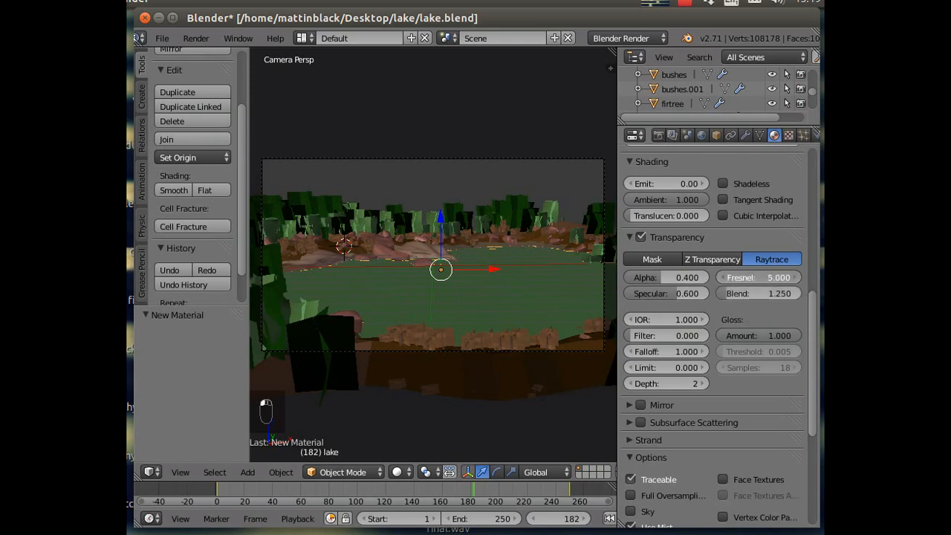
pyautogui.click(720, 279)
pyautogui.click(721, 278)
pyautogui.click(721, 279)
pyautogui.click(721, 277)
pyautogui.moveTo(743, 293)
pyautogui.mouseDown()
pyautogui.moveTo(787, 294)
pyautogui.moveTo(746, 297)
pyautogui.mouseUp()
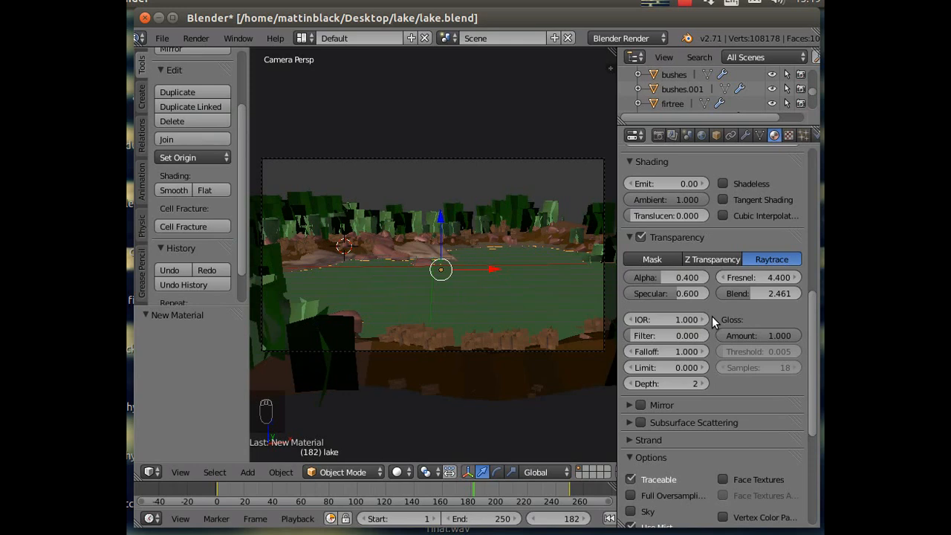
# Set the water transparency's IOR to 1.300, filter to about 0.385, limit to 1.700 and depth to 3.
pyautogui.moveTo(652, 320); pyautogui.dragTo(631, 321)
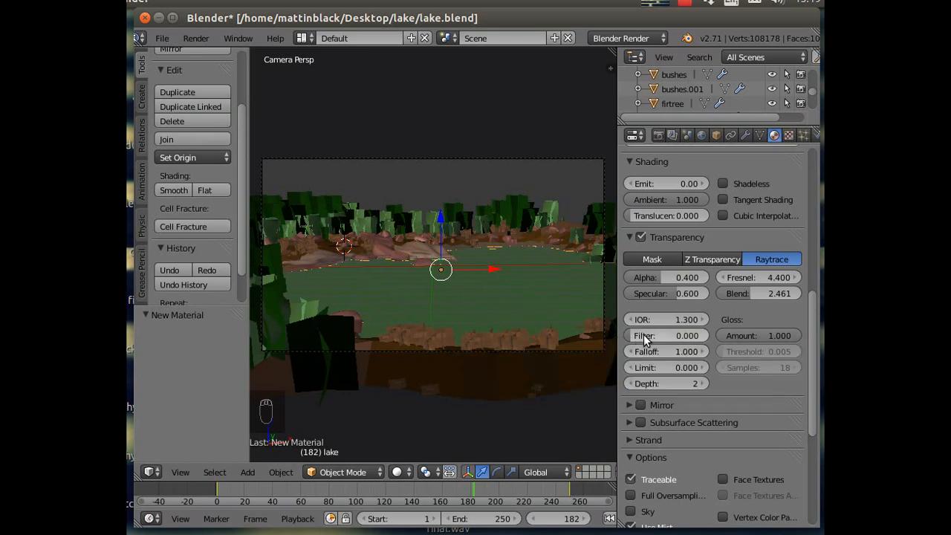
pyautogui.moveTo(630, 340); pyautogui.dragTo(657, 345)
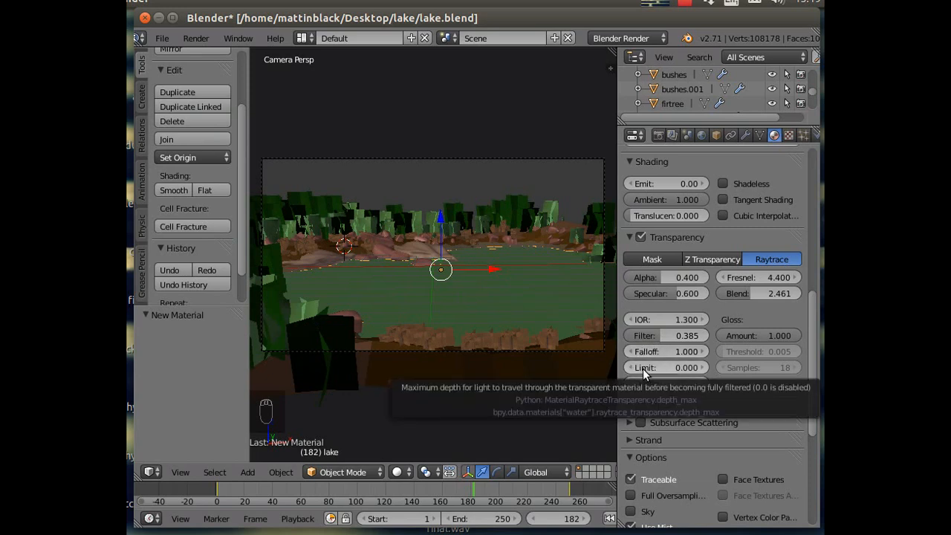
pyautogui.moveTo(643, 369); pyautogui.dragTo(682, 383)
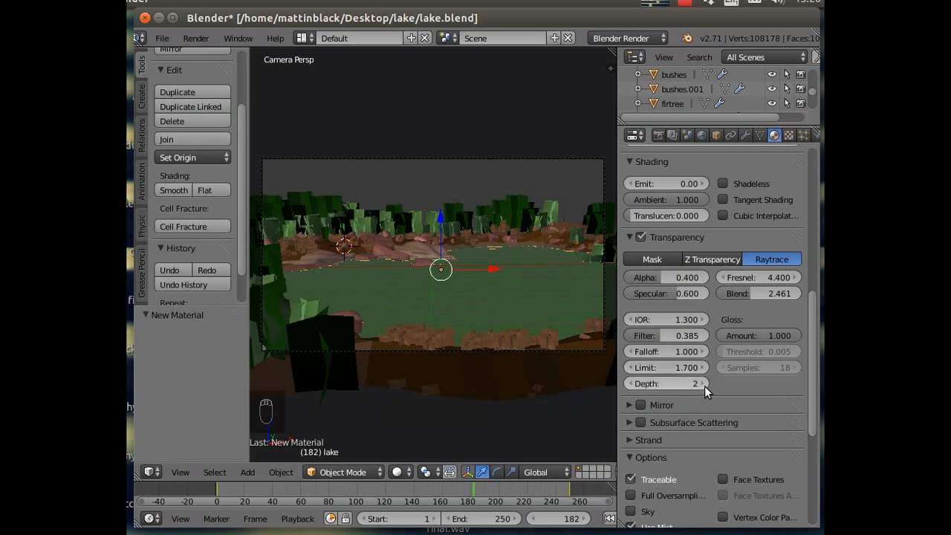
pyautogui.click(702, 383)
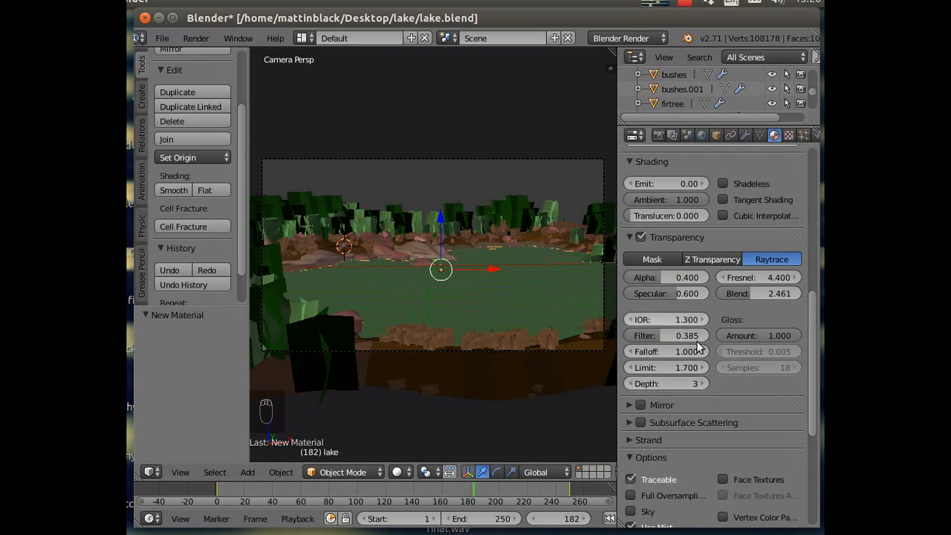
# Enable mirror reflection on the water material with reflectivity about 0.495, a pale green mirror colour and gloss amount about 0.972.
pyautogui.click(633, 405)
pyautogui.click(642, 406)
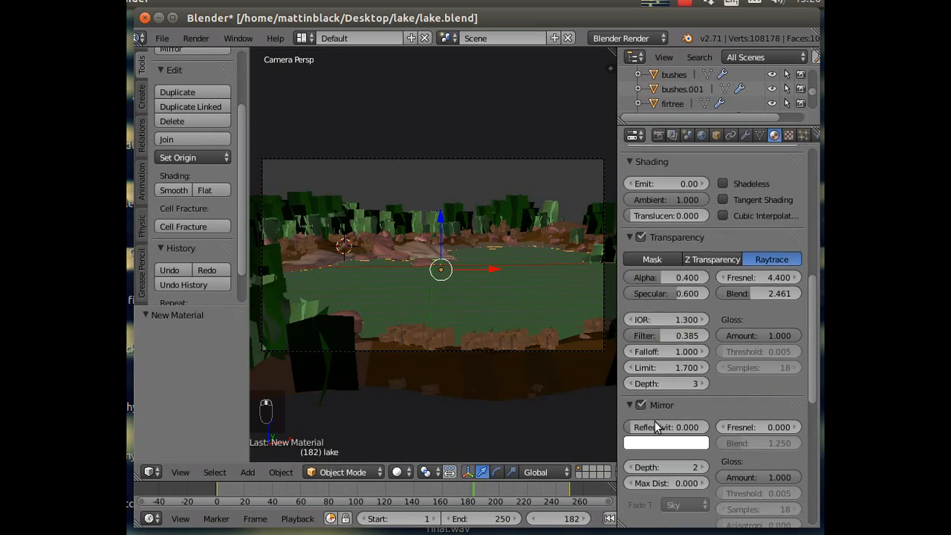
pyautogui.moveTo(631, 427); pyautogui.dragTo(662, 435)
pyautogui.click(660, 444)
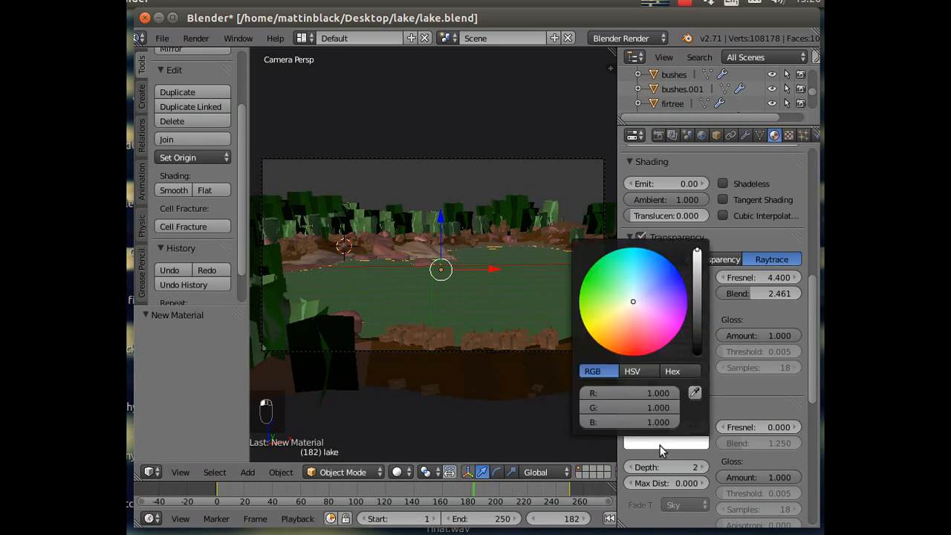
pyautogui.click(625, 299)
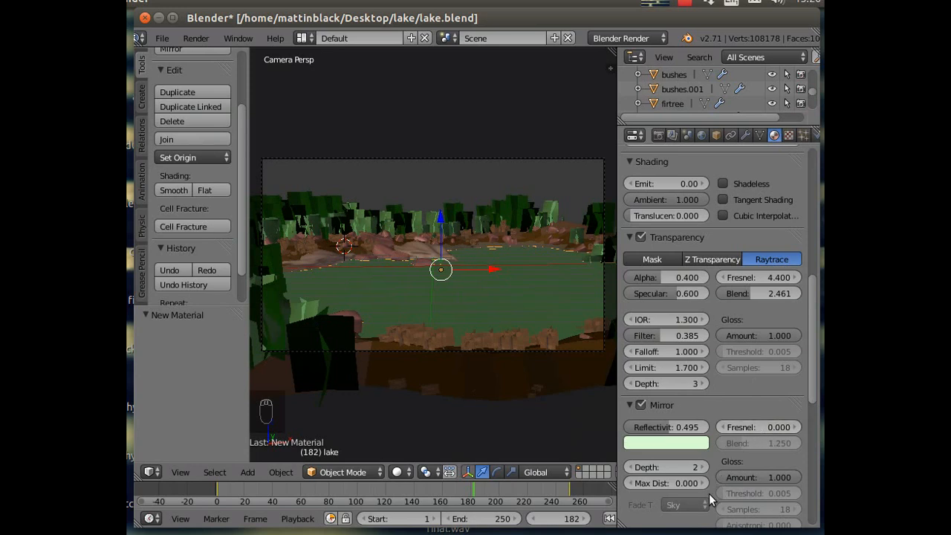
pyautogui.scroll(-2, 726, 465)
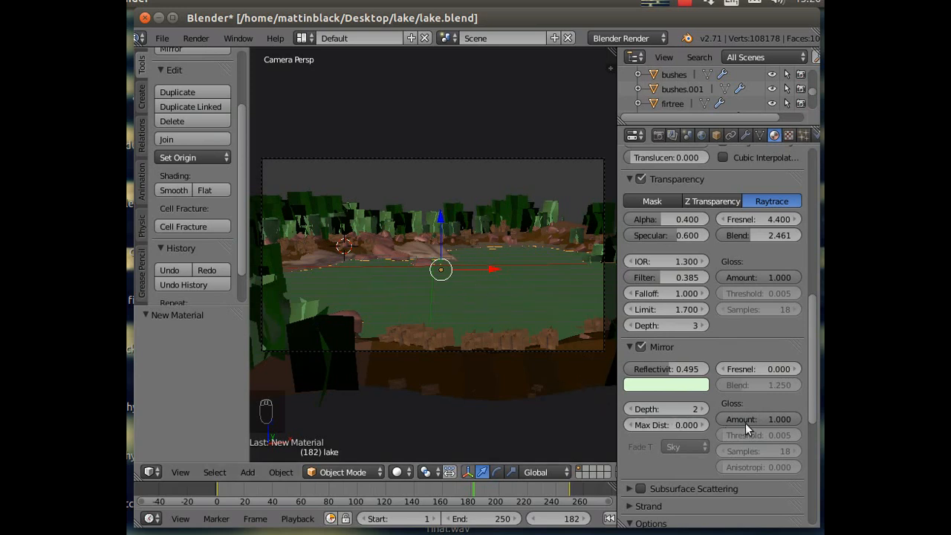
pyautogui.moveTo(761, 420); pyautogui.dragTo(794, 418)
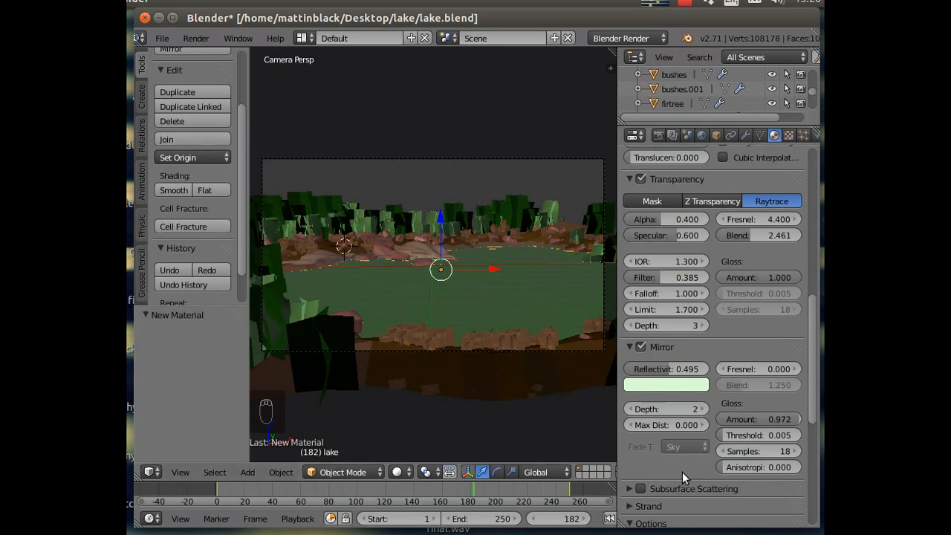
# Render a still image of frame 182 to check the mirrored water.
pyautogui.click(196, 38)
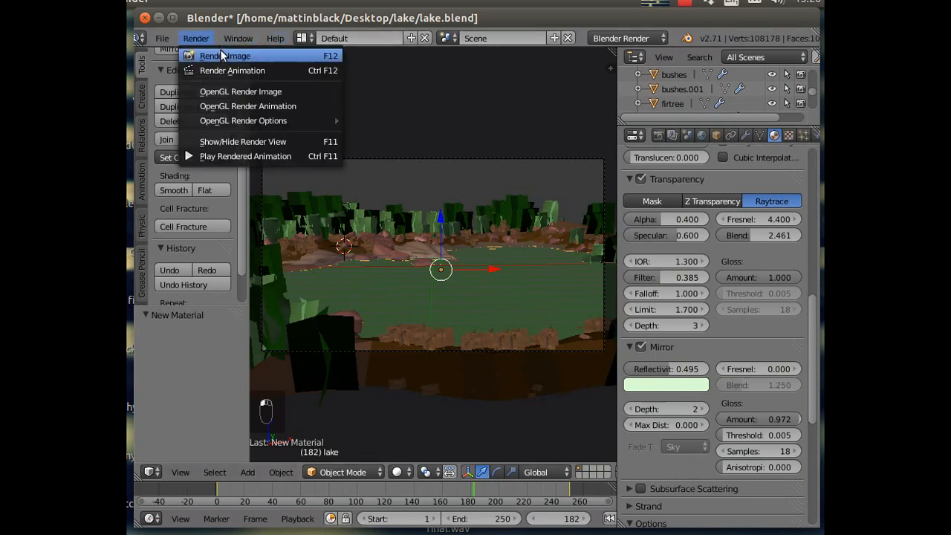
pyautogui.click(220, 54)
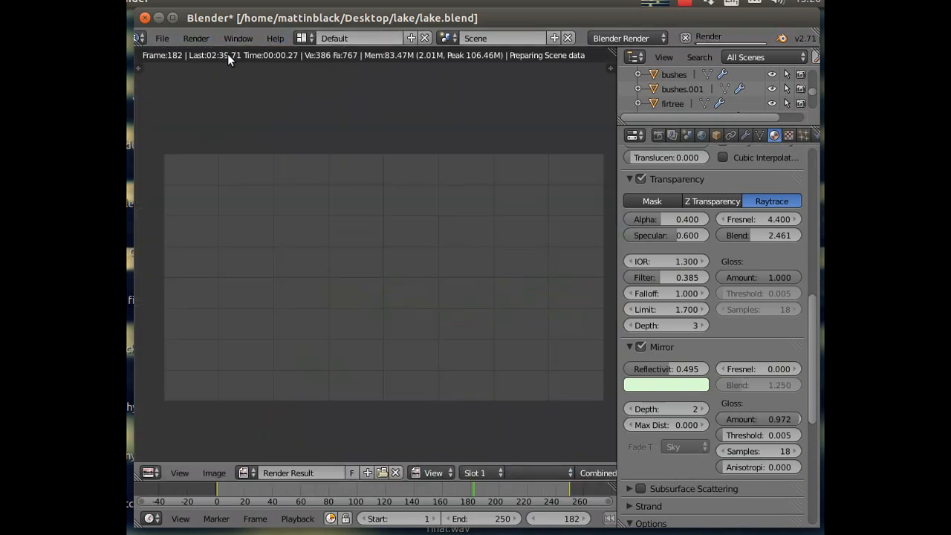
pyautogui.click(684, 10)
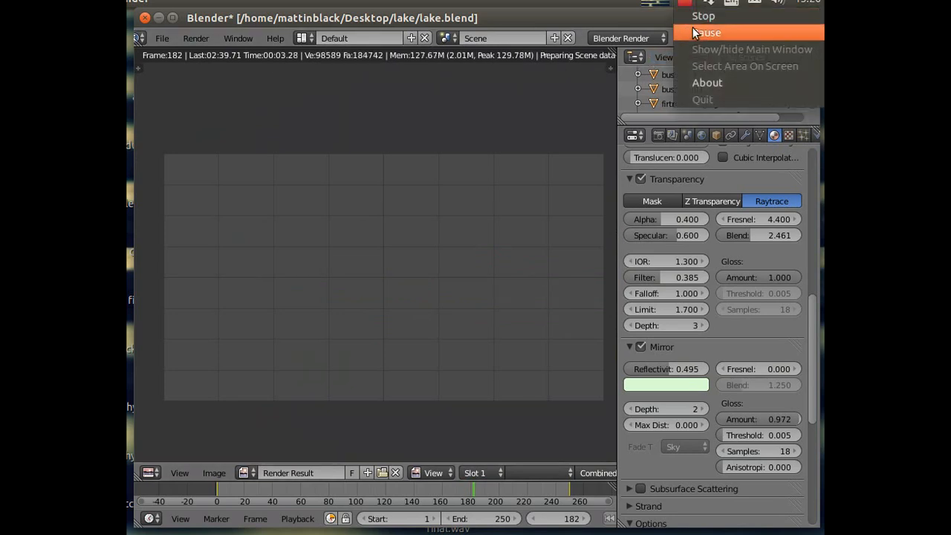
pyautogui.click(696, 31)
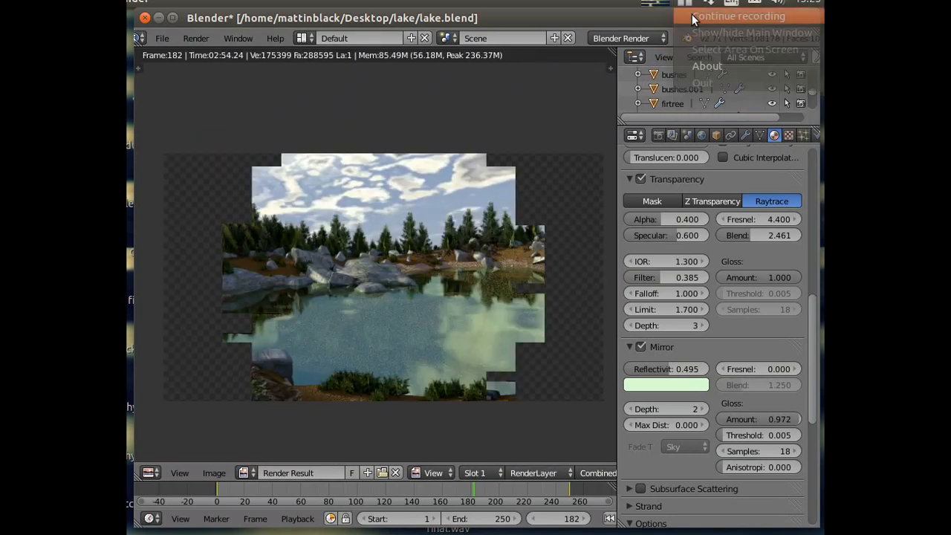
pyautogui.click(692, 17)
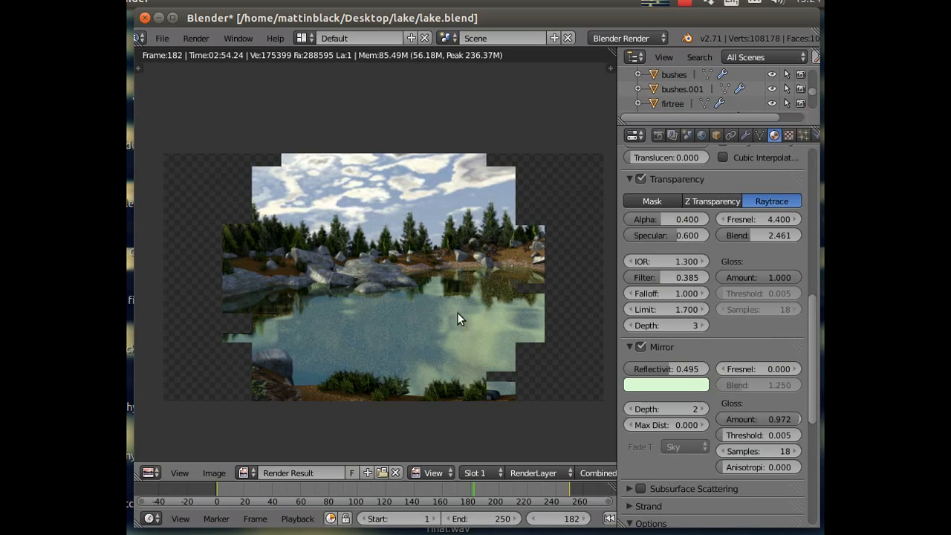
# Enable subsurface scattering on the water material with a dark green scattering colour and a scale of 1.120.
pyautogui.moveTo(813, 315); pyautogui.dragTo(814, 378)
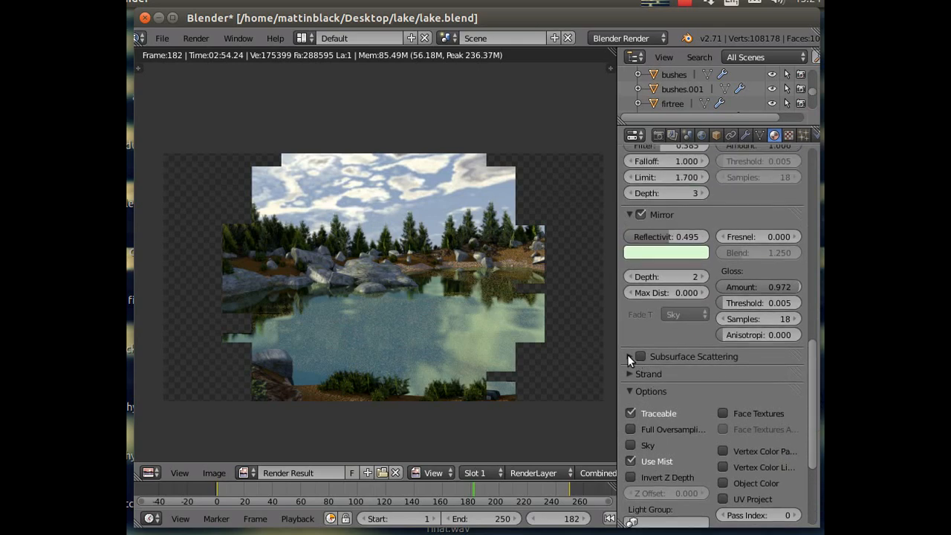
pyautogui.click(629, 358)
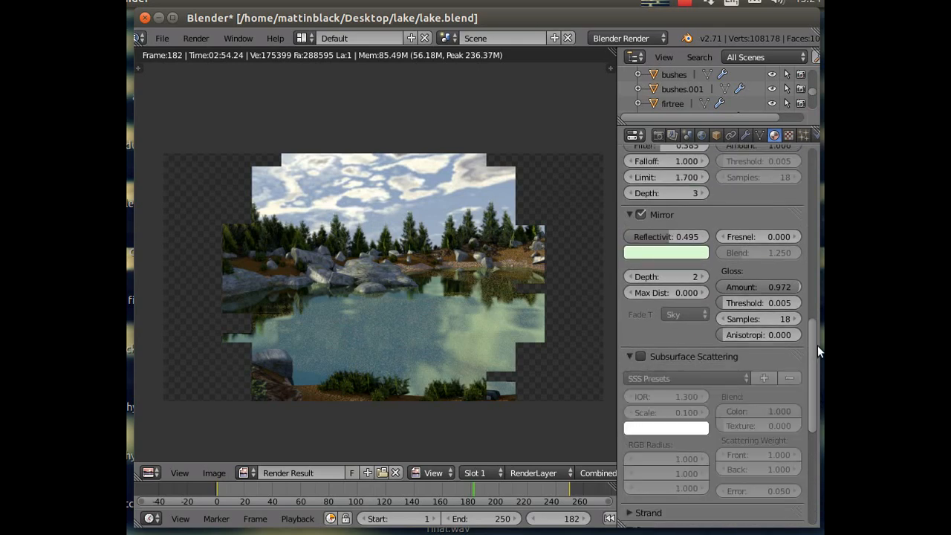
pyautogui.moveTo(812, 346); pyautogui.dragTo(787, 356)
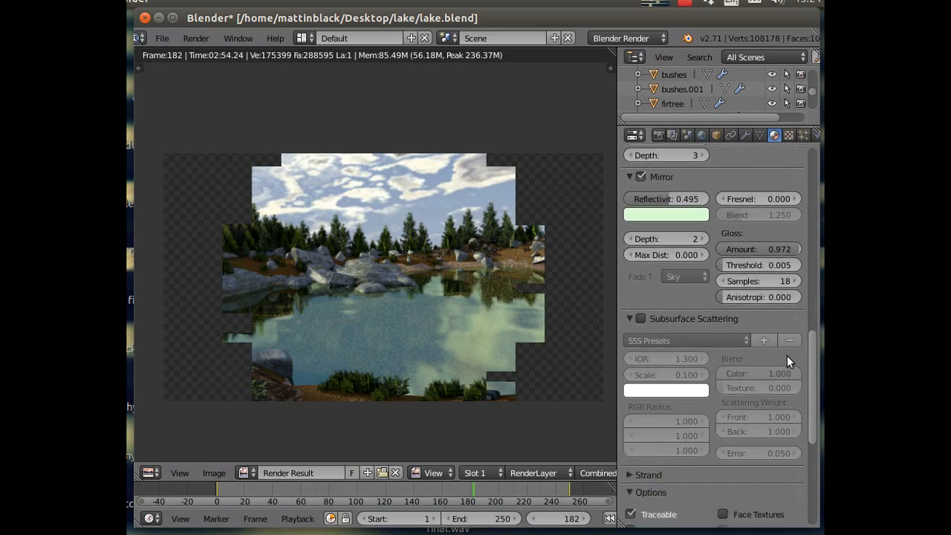
pyautogui.click(641, 318)
pyautogui.click(684, 339)
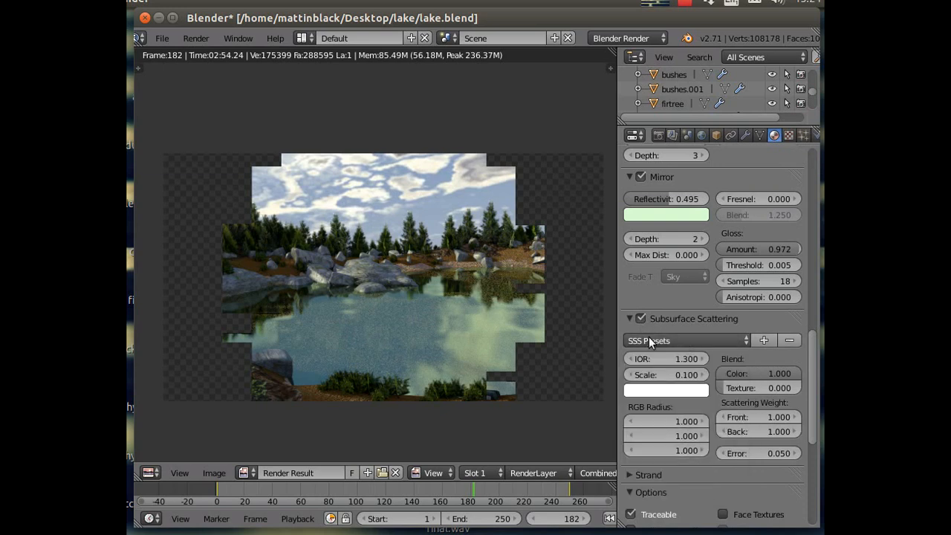
pyautogui.click(658, 391)
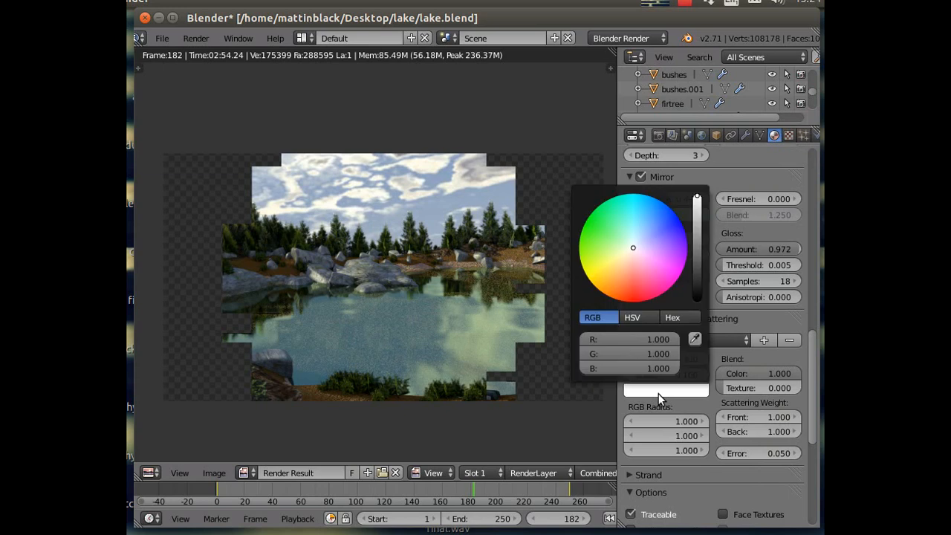
pyautogui.click(604, 228)
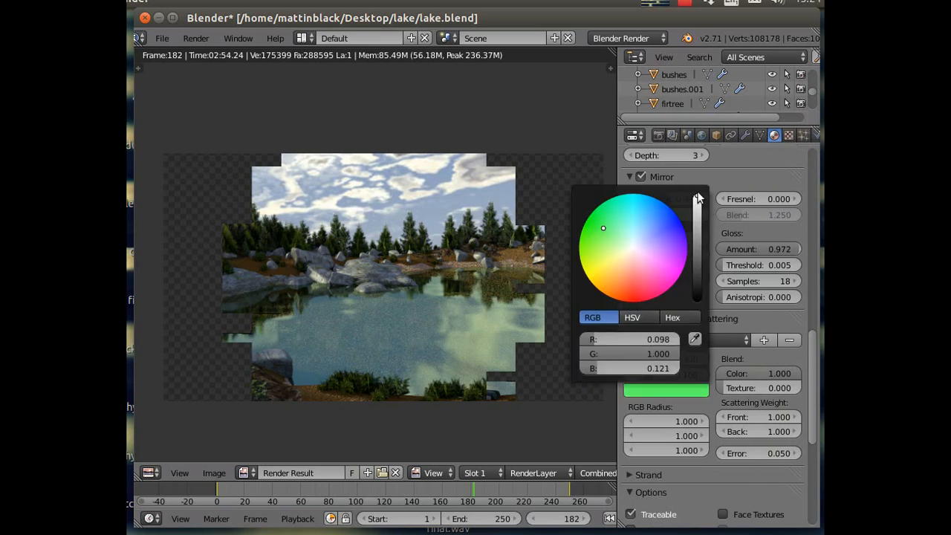
pyautogui.moveTo(698, 201); pyautogui.dragTo(697, 270)
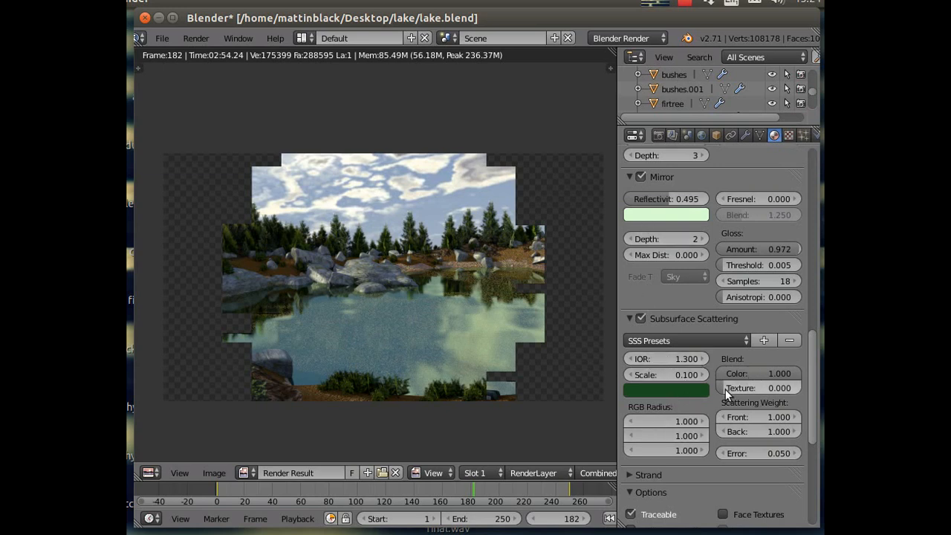
pyautogui.moveTo(645, 378); pyautogui.dragTo(699, 378)
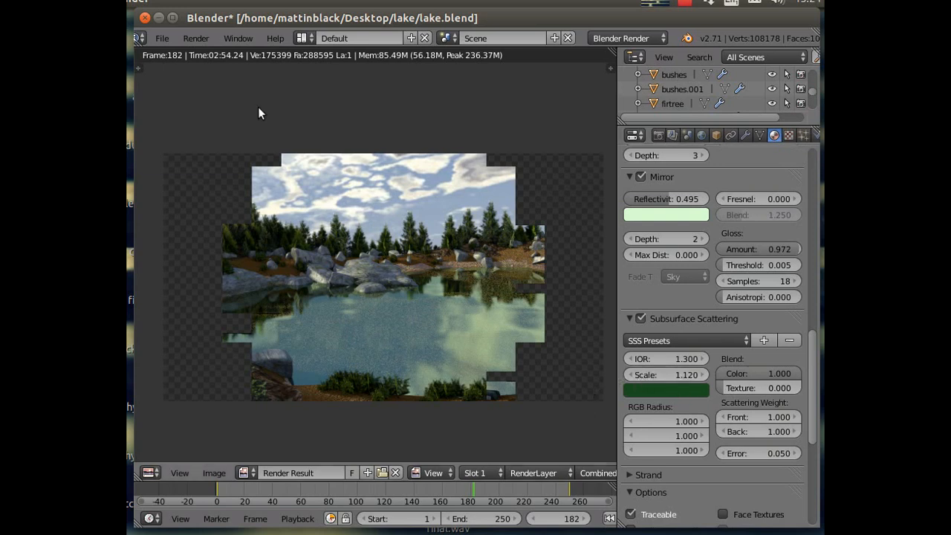
# Render frame 182 again to check the water with subsurface scattering.
pyautogui.click(195, 37)
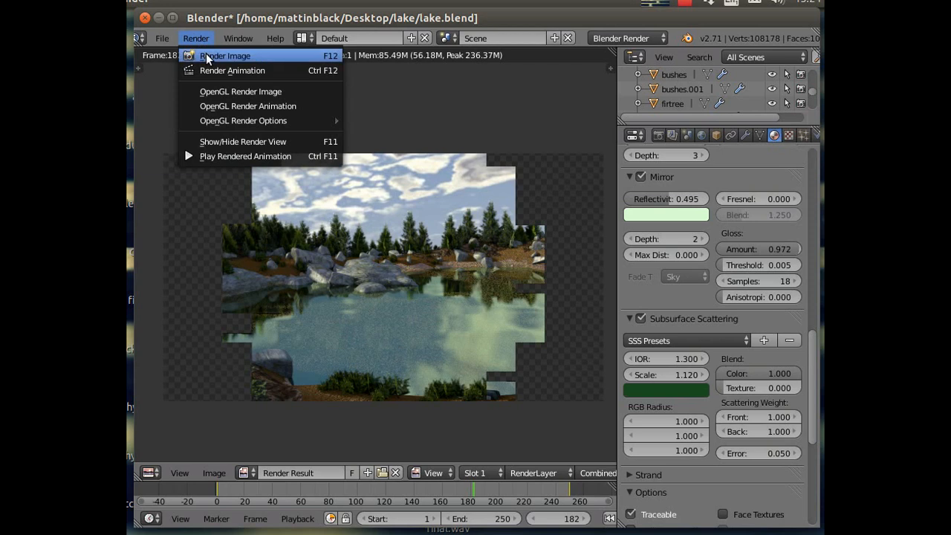
pyautogui.click(207, 57)
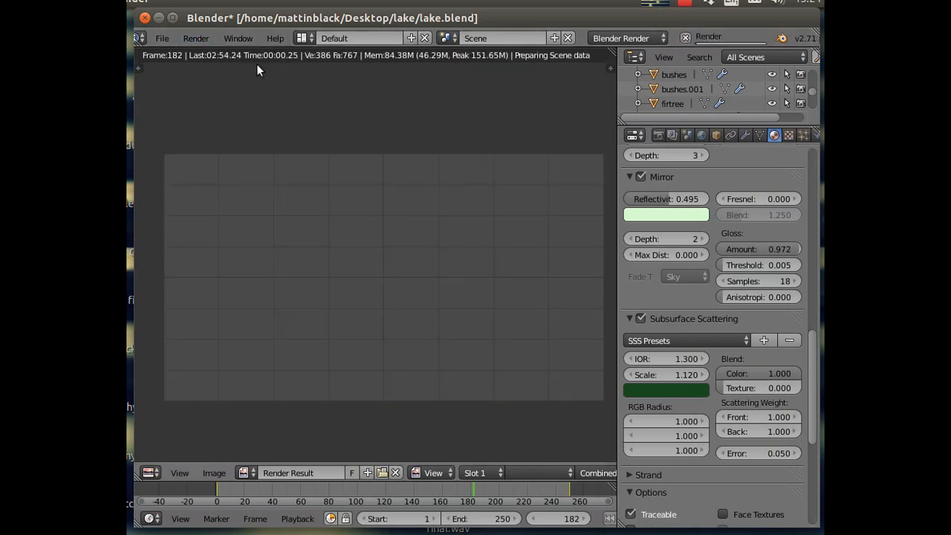
pyautogui.click(685, 6)
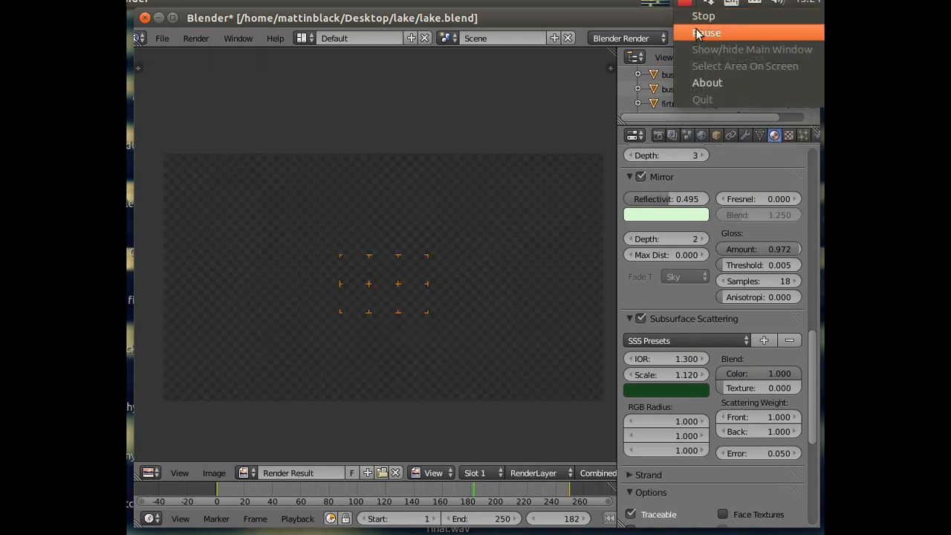
pyautogui.click(707, 32)
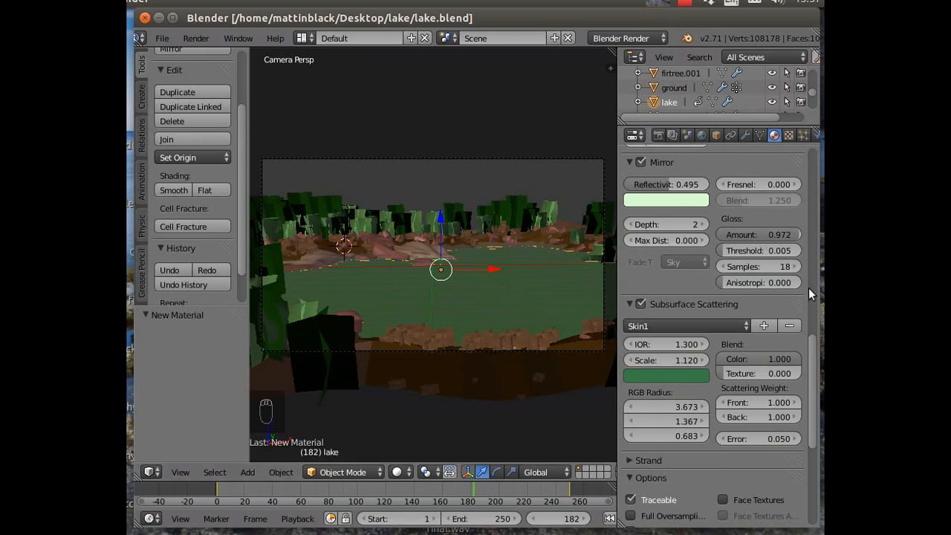
# Preview the water material on a cube and review its diffuse and specular settings.
pyautogui.moveTo(813, 348); pyautogui.dragTo(815, 185)
pyautogui.click(791, 322)
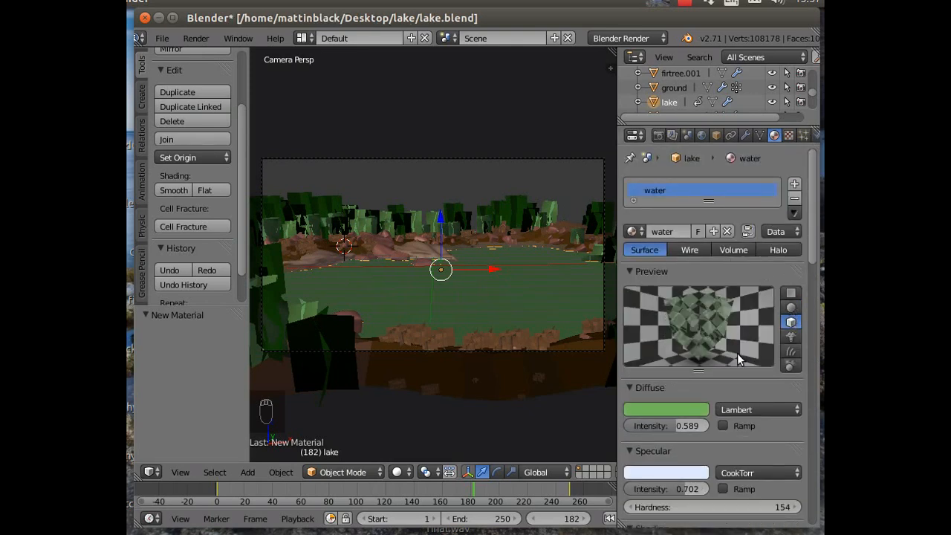
pyautogui.scroll(-2, 812, 238)
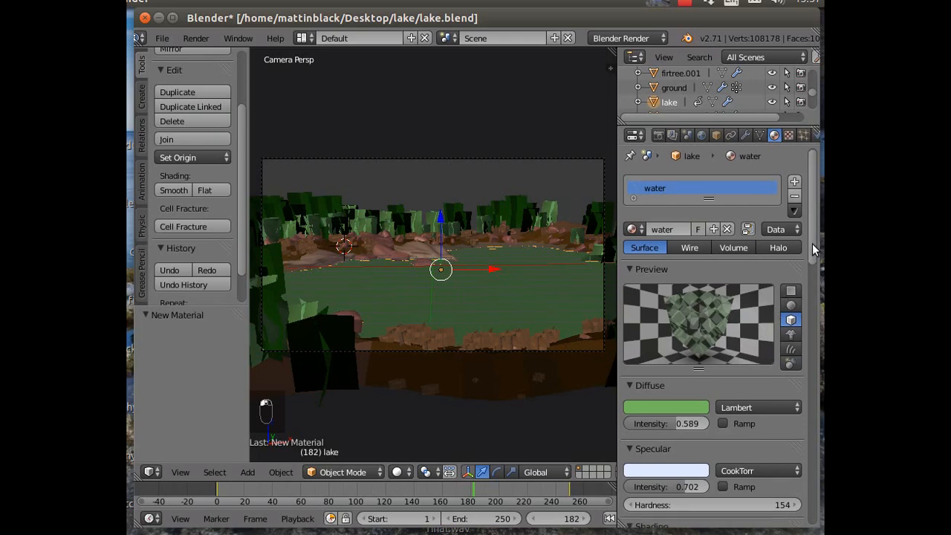
pyautogui.scroll(2, 813, 232)
# Add a new texture to the water material and set its type to Image or Movie.
pyautogui.click(788, 136)
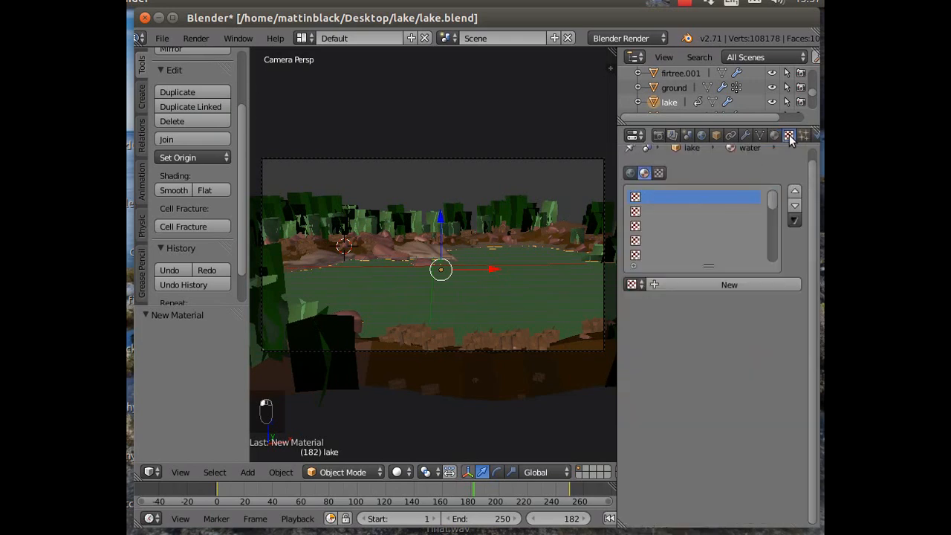
pyautogui.click(678, 285)
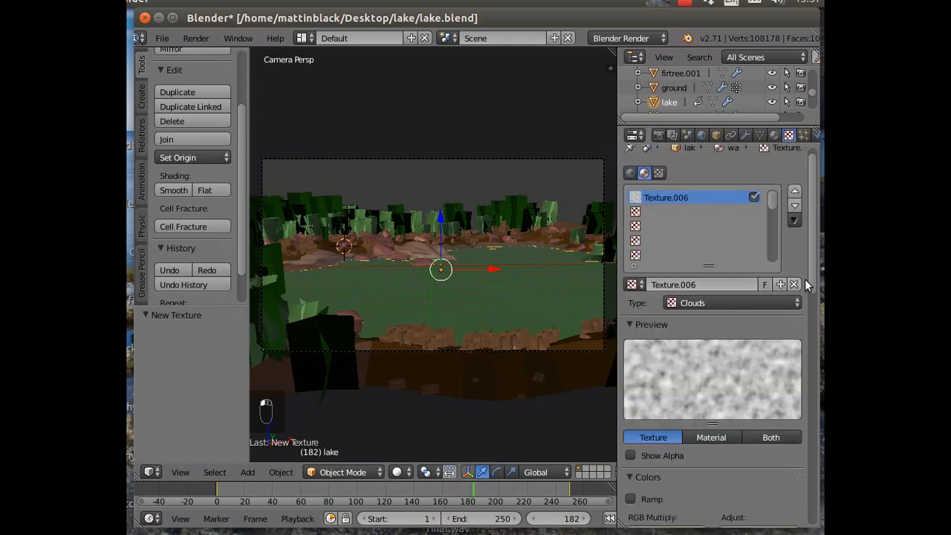
pyautogui.click(766, 302)
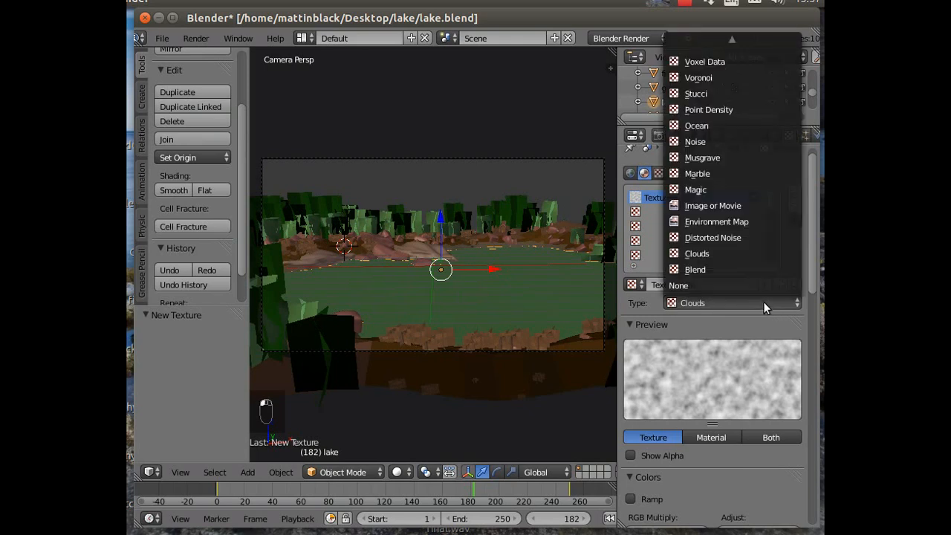
pyautogui.click(739, 205)
# Load seamine.jpg from the 3d folder as the water texture's image.
pyautogui.moveTo(815, 237); pyautogui.dragTo(814, 273)
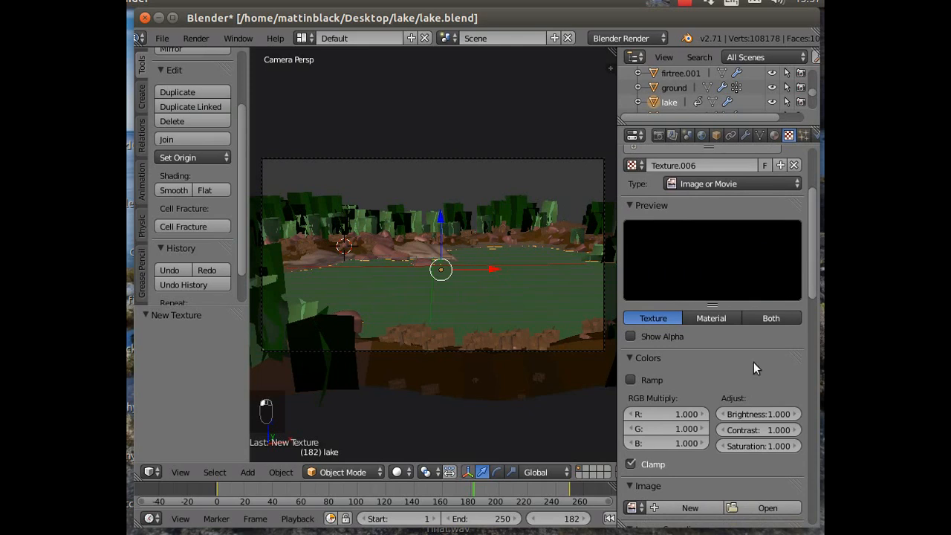
pyautogui.click(760, 509)
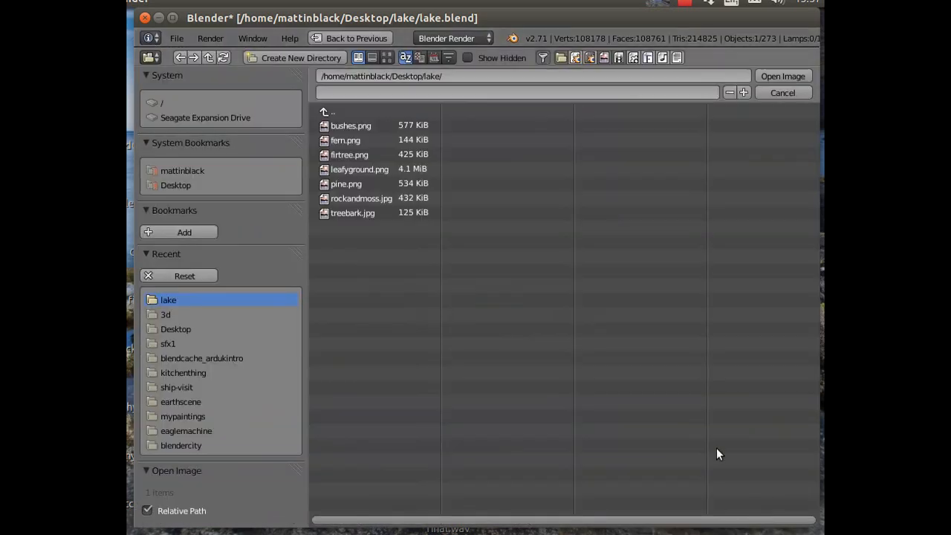
pyautogui.click(167, 313)
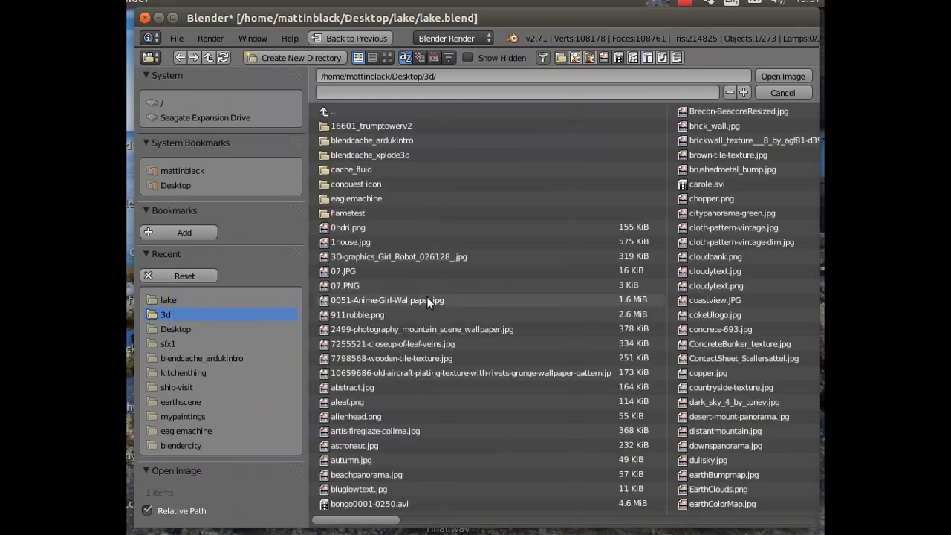
pyautogui.moveTo(394, 520); pyautogui.dragTo(711, 533)
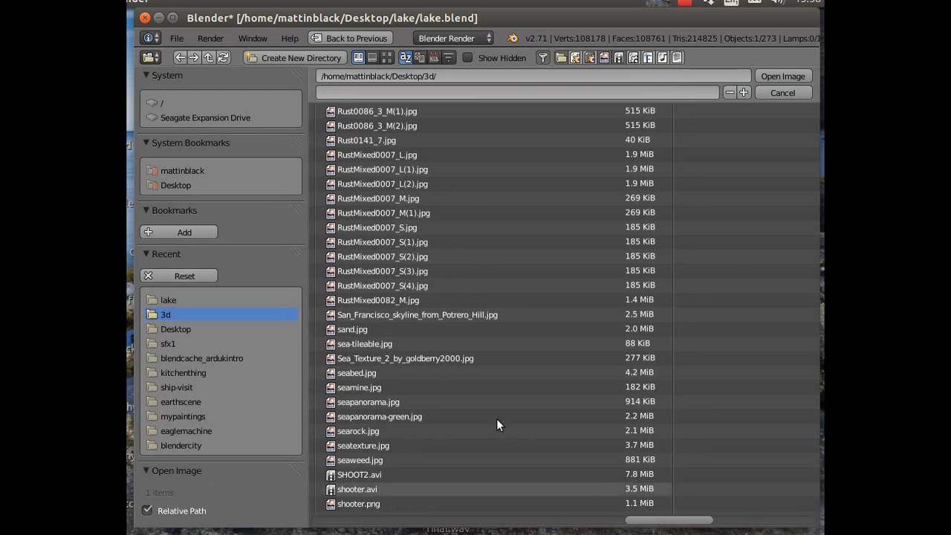
pyautogui.doubleClick(361, 387)
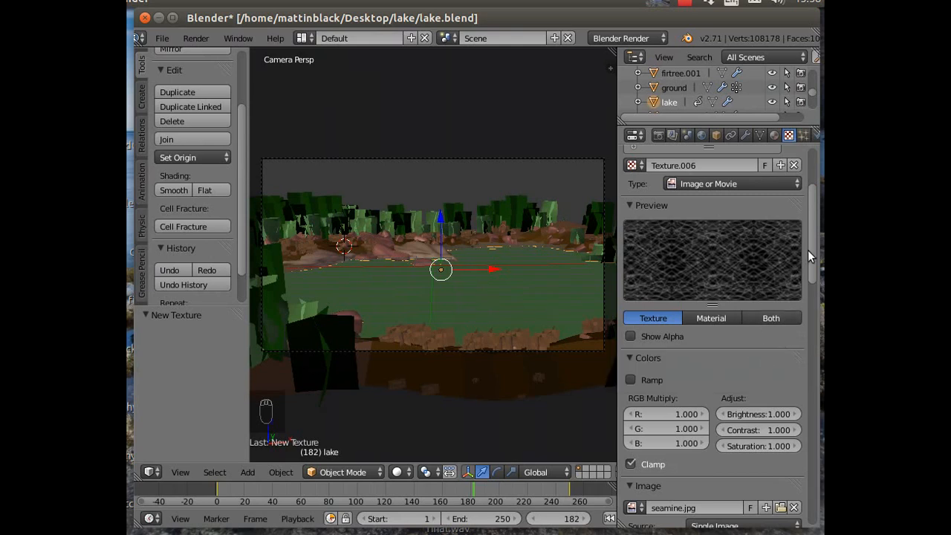
# Set the water texture's preview to show both the texture and the material.
pyautogui.moveTo(810, 249); pyautogui.dragTo(810, 183)
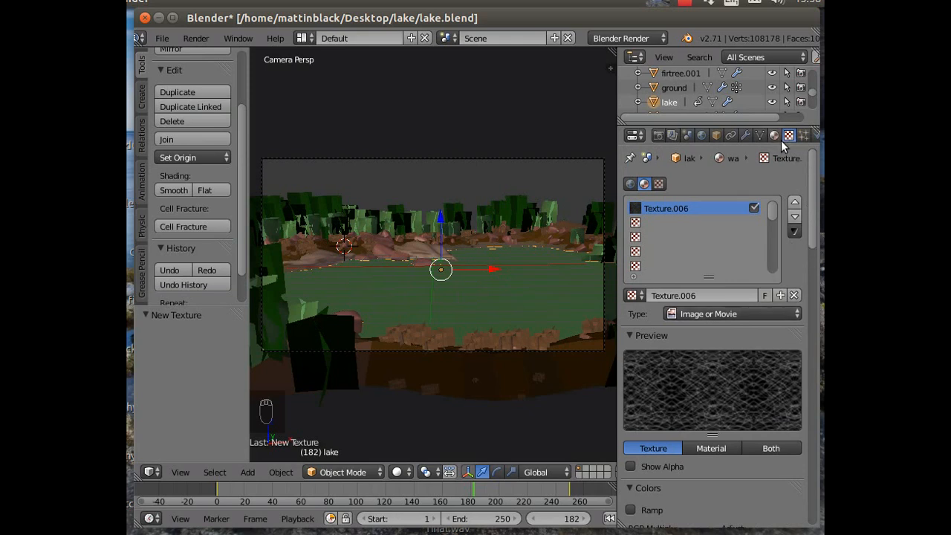
pyautogui.click(773, 448)
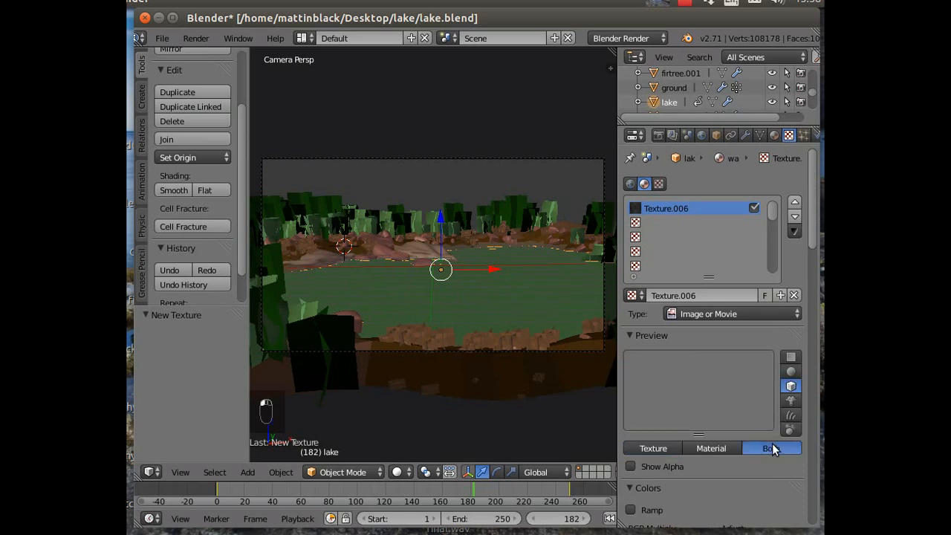
pyautogui.scroll(-15, 810, 240)
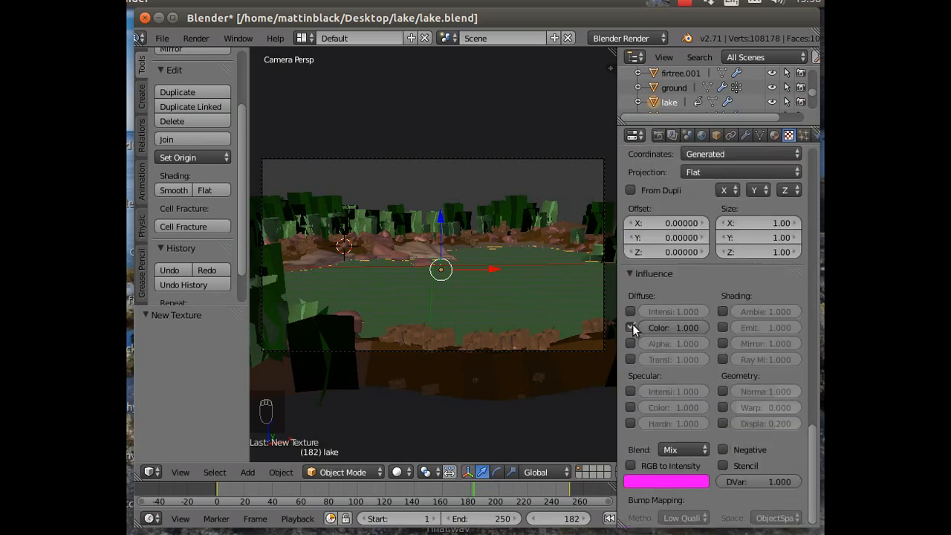
# Turn off the water texture's diffuse color influence and enable its normal influence at 0.101.
pyautogui.click(633, 326)
pyautogui.click(724, 392)
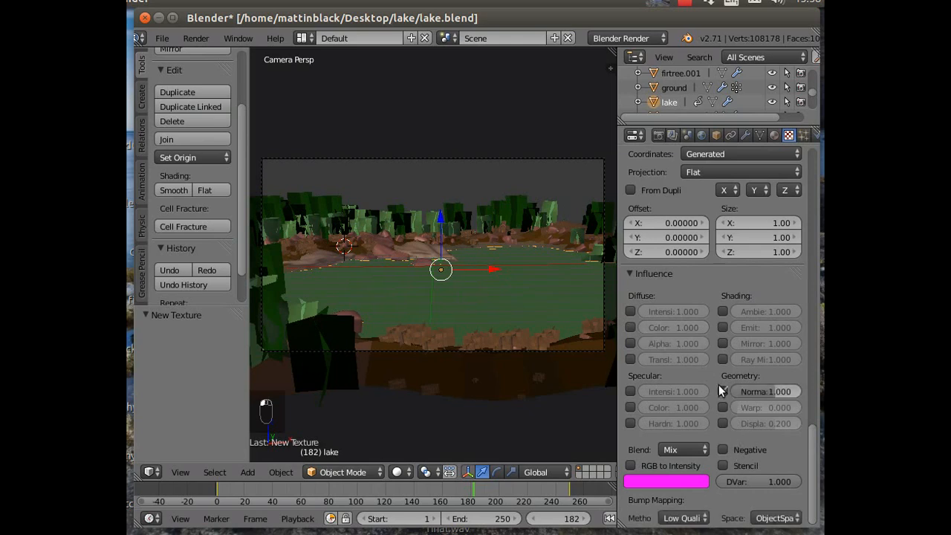
pyautogui.moveTo(770, 392)
pyautogui.mouseDown()
pyautogui.moveTo(758, 392)
pyautogui.moveTo(781, 391)
pyautogui.mouseUp()
# Set the texture's image mapping to repeat 2 times in both X and Y.
pyautogui.moveTo(811, 430); pyautogui.dragTo(812, 361)
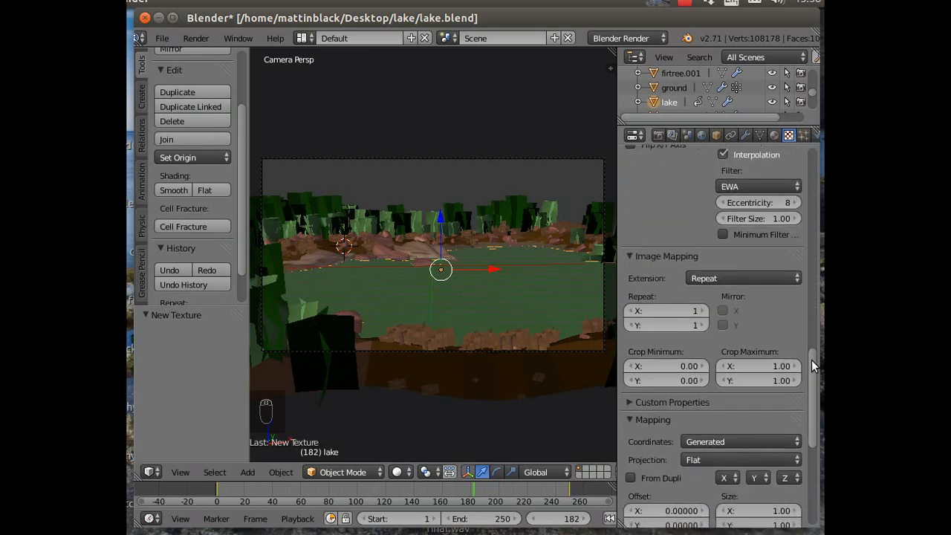
pyautogui.moveTo(814, 434); pyautogui.dragTo(783, 384)
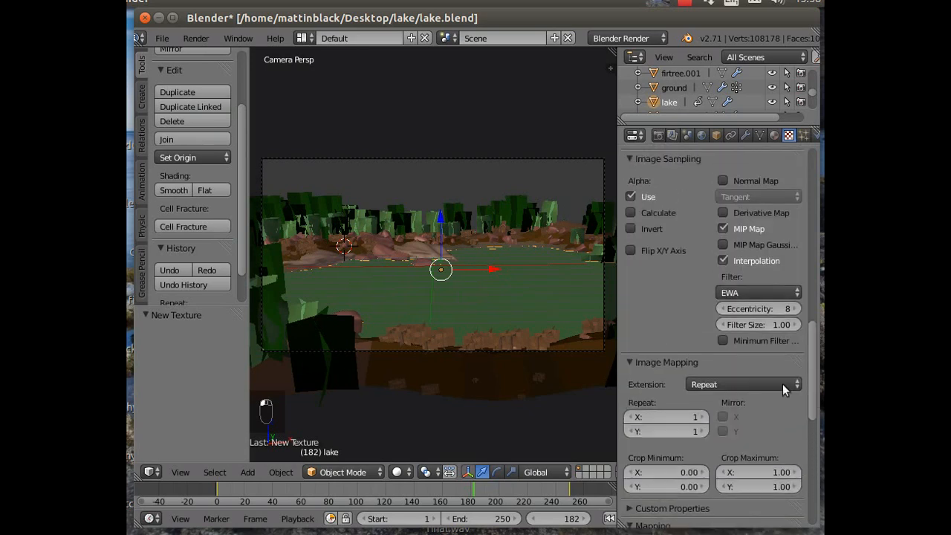
pyautogui.click(723, 418)
pyautogui.click(723, 418)
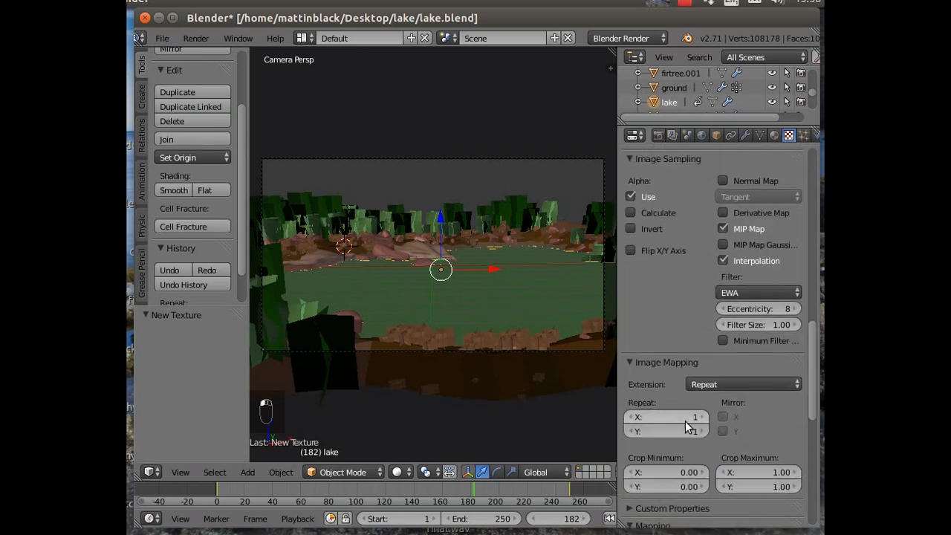
pyautogui.click(704, 417)
pyautogui.click(704, 432)
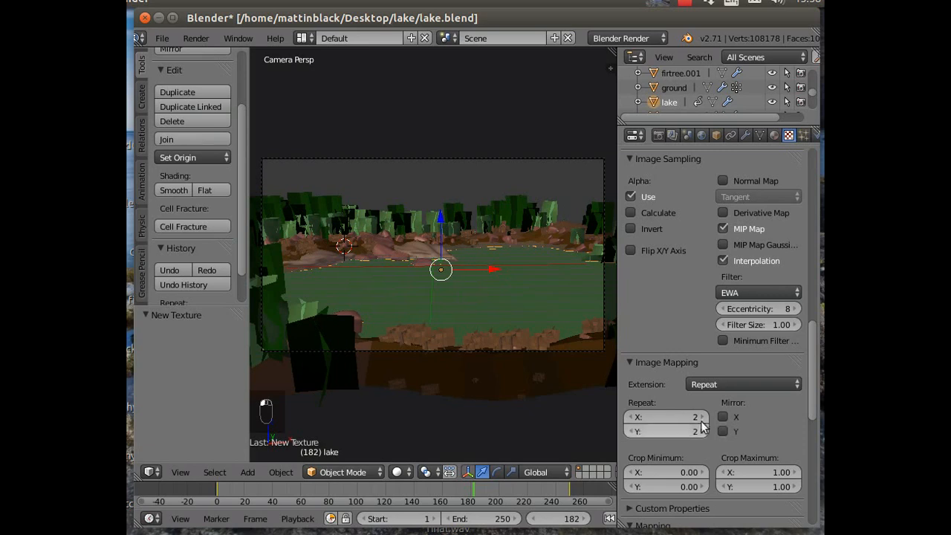
# Render the current frame as an image to test the water texture.
pyautogui.click(195, 38)
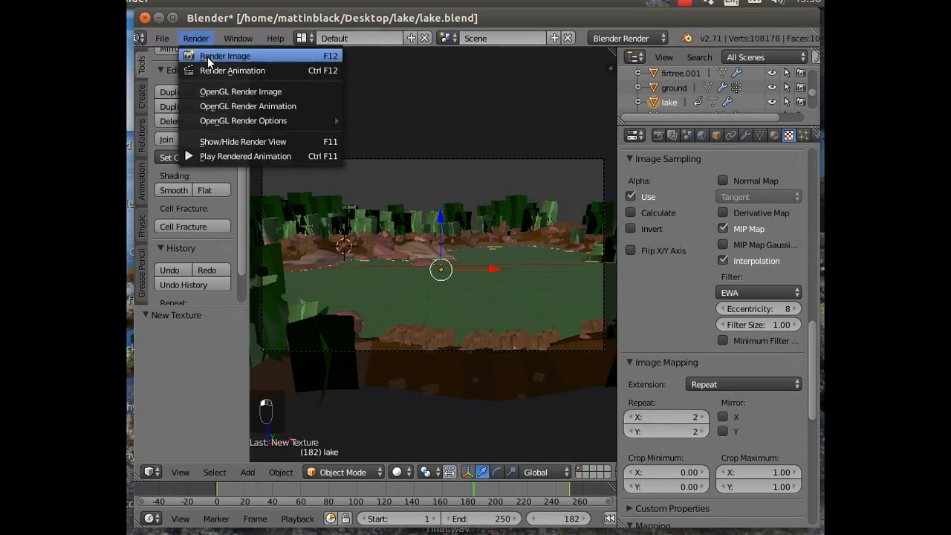
pyautogui.click(208, 56)
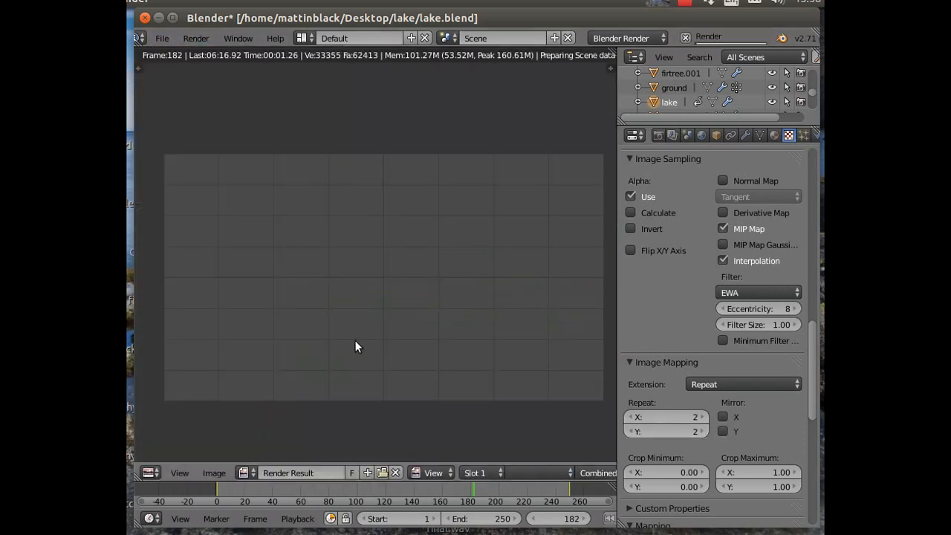
pyautogui.click(689, 3)
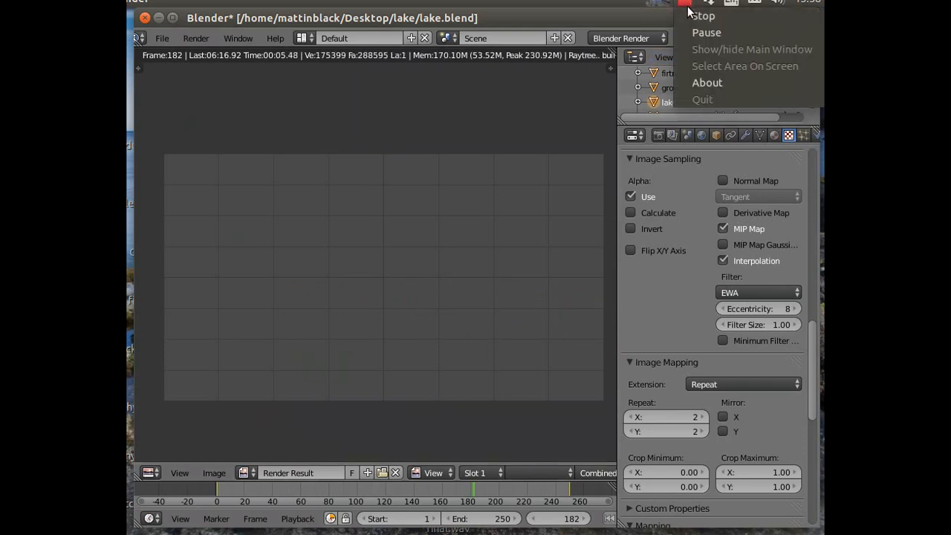
pyautogui.click(701, 30)
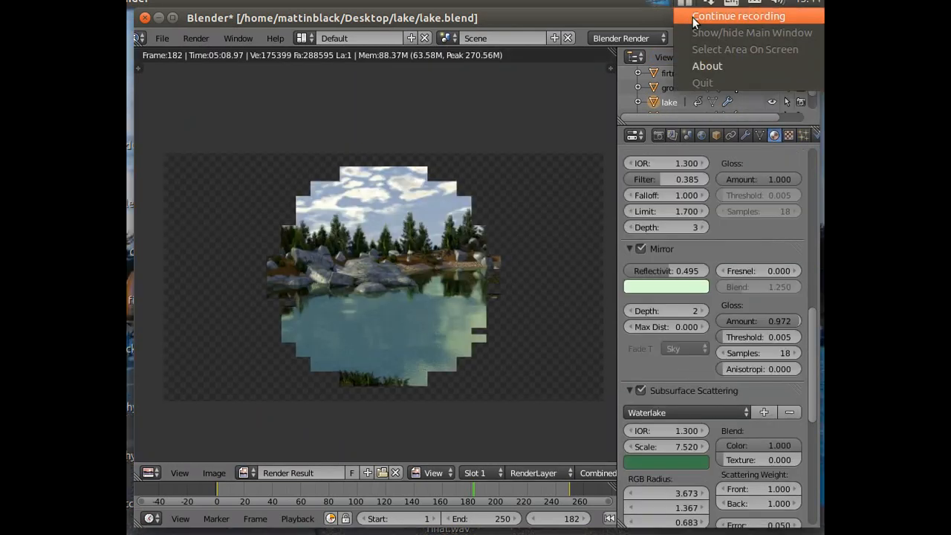
pyautogui.click(695, 17)
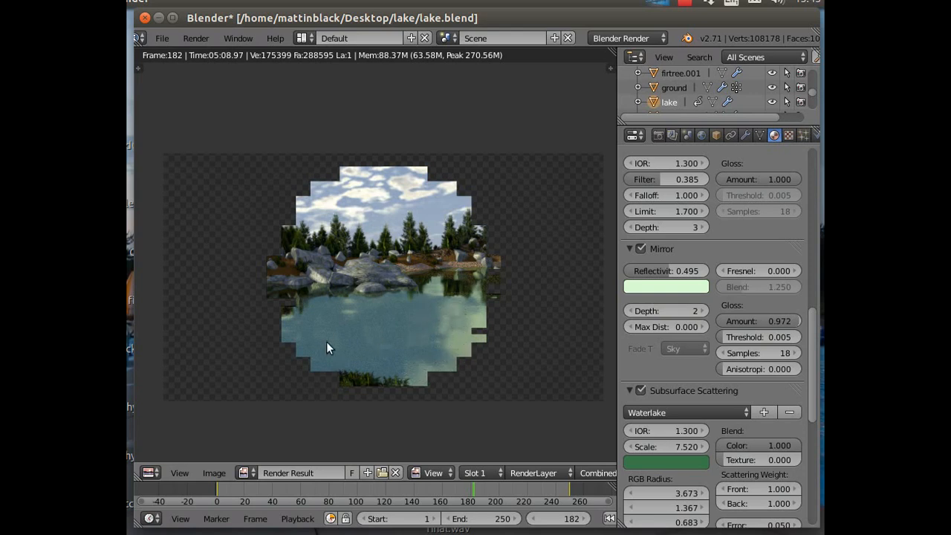
# Set the water texture's normal influence to 0.85.
pyautogui.scroll(-2, 733, 421)
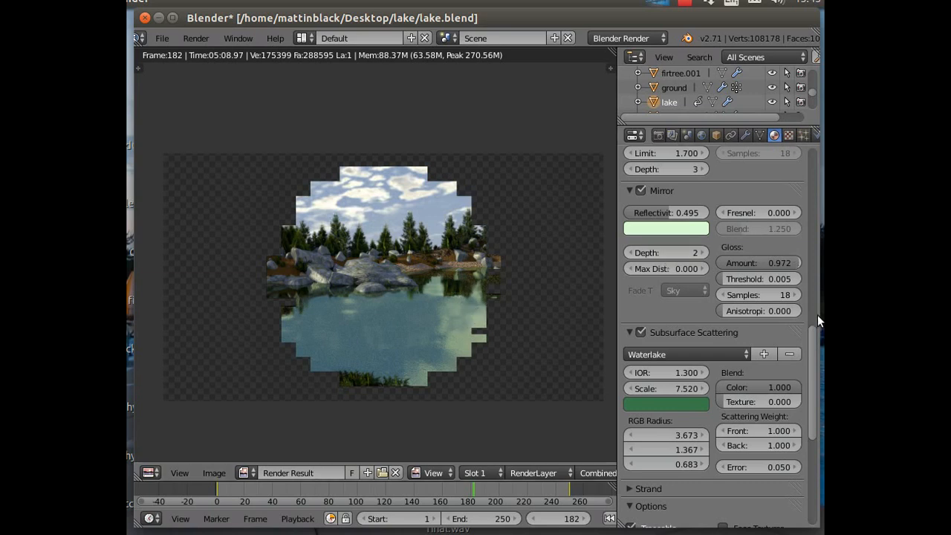
pyautogui.moveTo(810, 331); pyautogui.dragTo(808, 265)
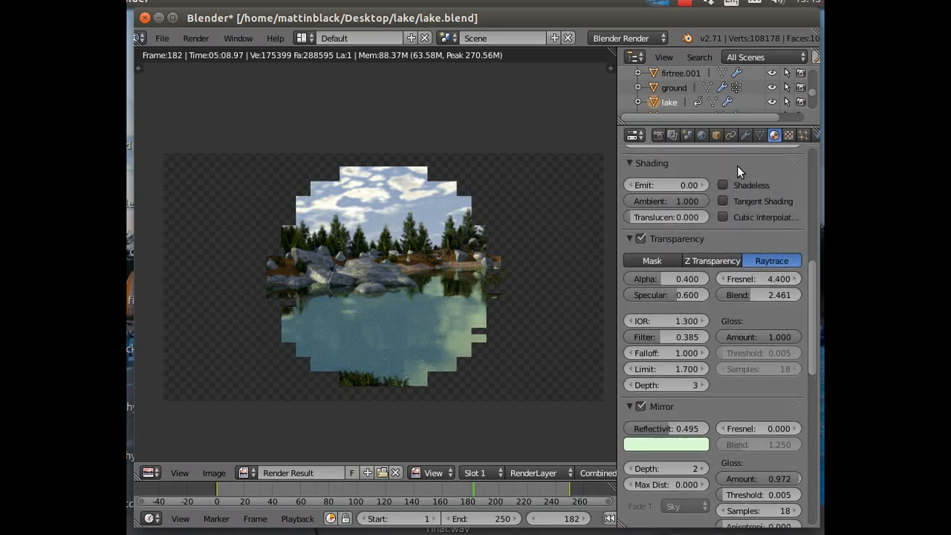
pyautogui.click(789, 136)
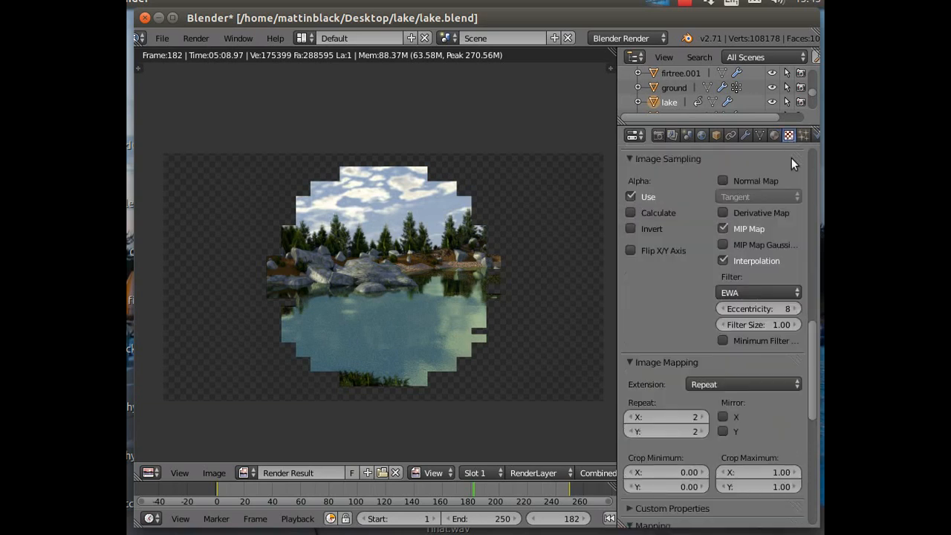
pyautogui.moveTo(810, 338); pyautogui.dragTo(823, 377)
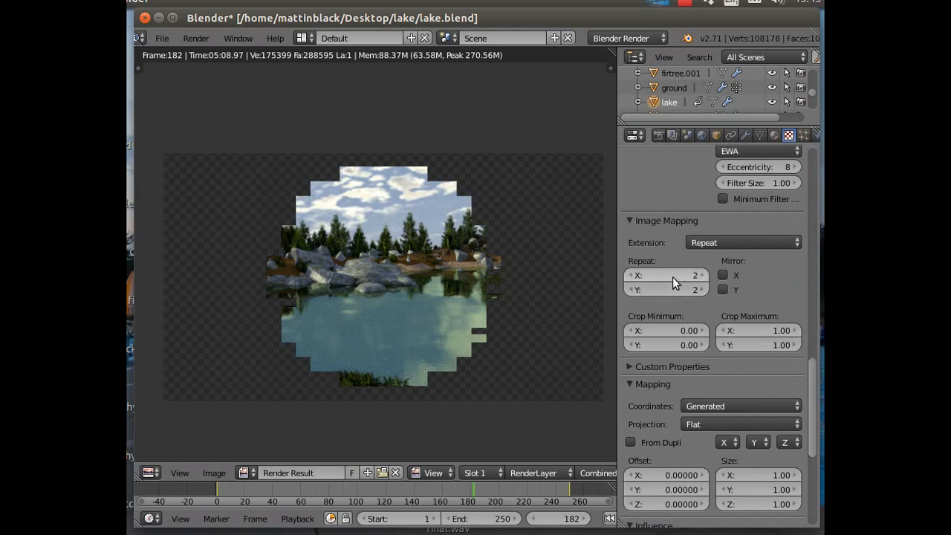
pyautogui.moveTo(812, 389); pyautogui.dragTo(814, 491)
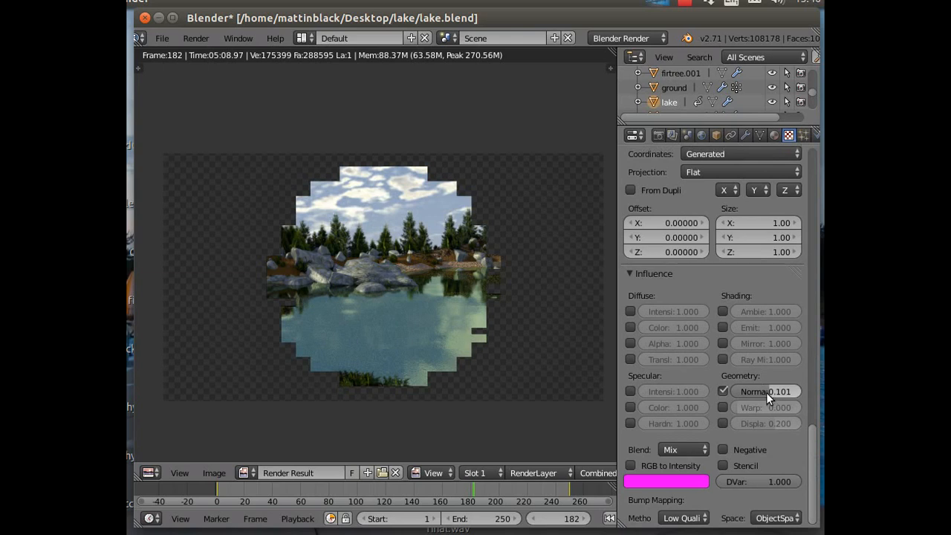
pyautogui.moveTo(766, 392); pyautogui.dragTo(817, 392)
pyautogui.click(781, 390)
pyautogui.press('BackSpace')
pyautogui.write('0.85')
pyautogui.press('Return')
pyautogui.moveTo(814, 455); pyautogui.dragTo(808, 340)
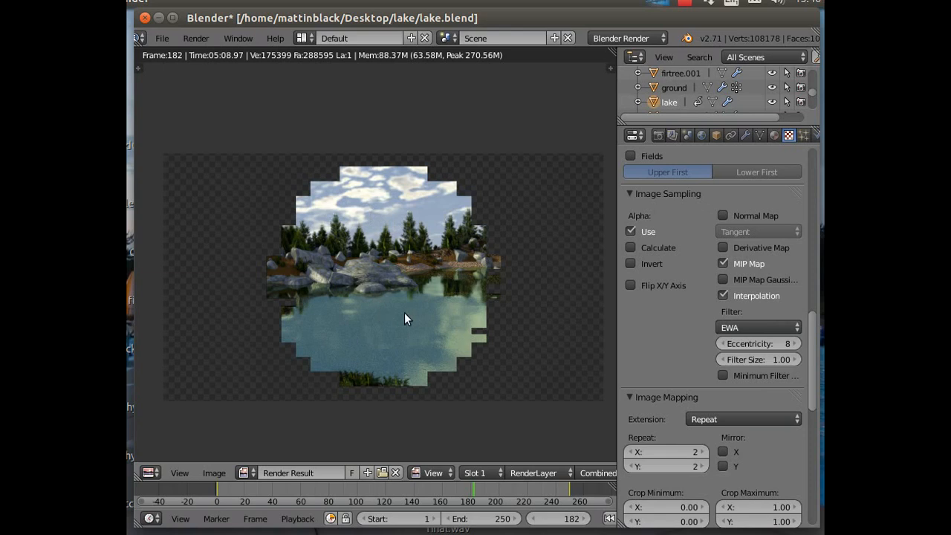
# Hide the render view and snap the 3D cursor to the selected lake.
pyautogui.click(203, 38)
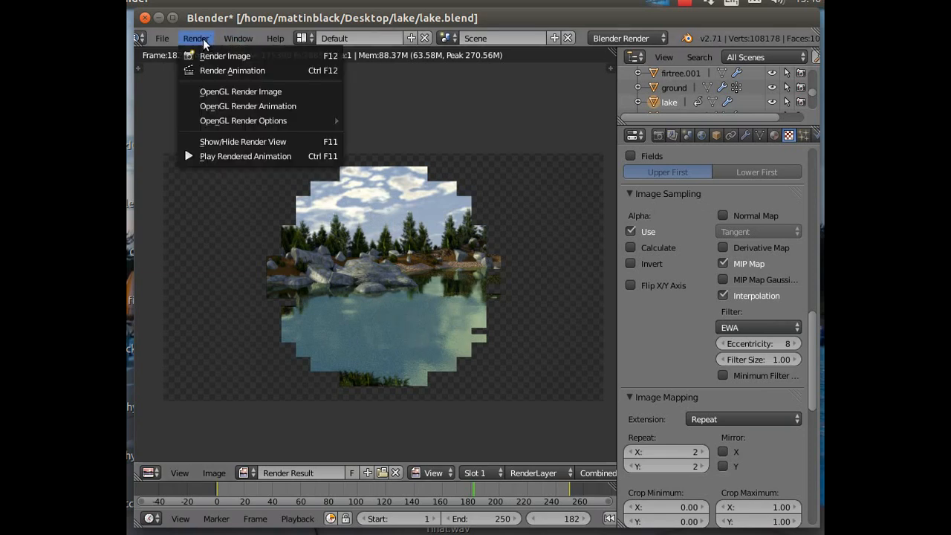
pyautogui.click(251, 143)
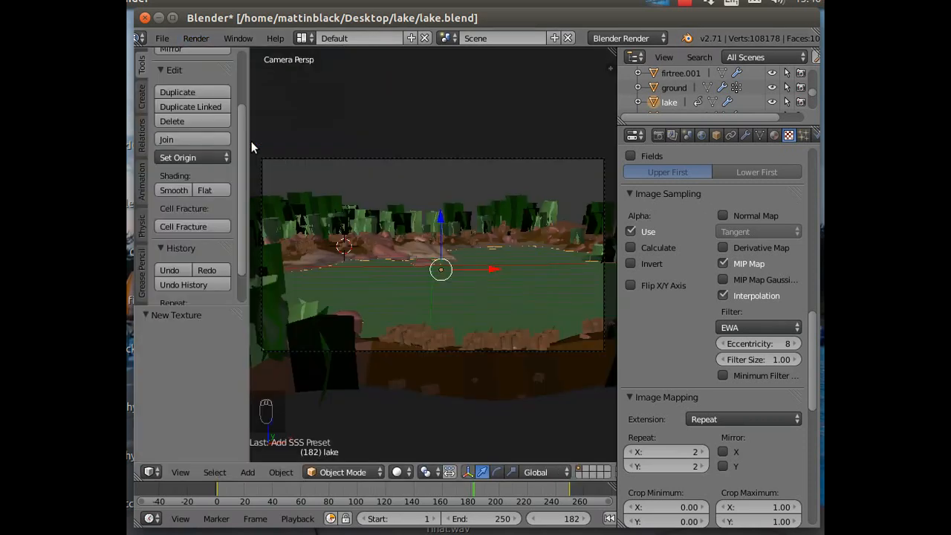
pyautogui.click(279, 473)
pyautogui.moveTo(311, 350)
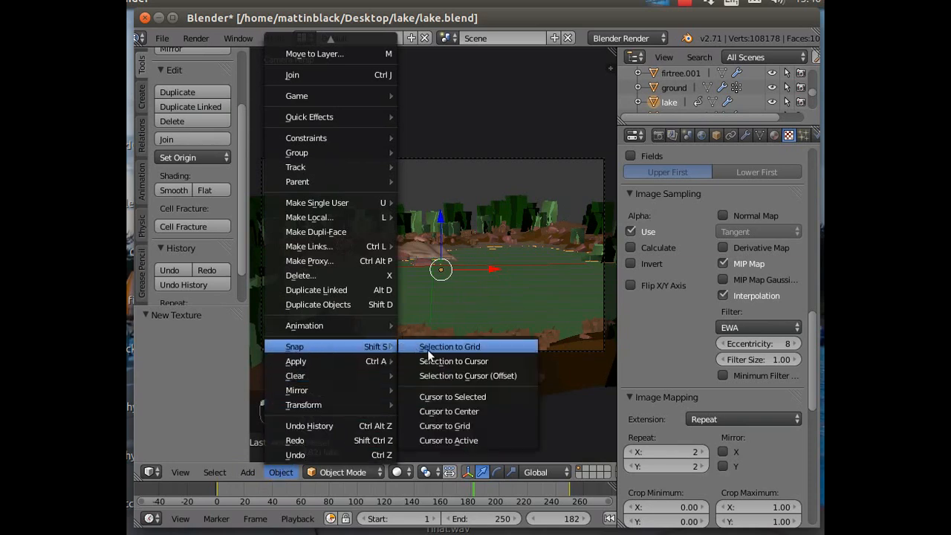
pyautogui.click(459, 397)
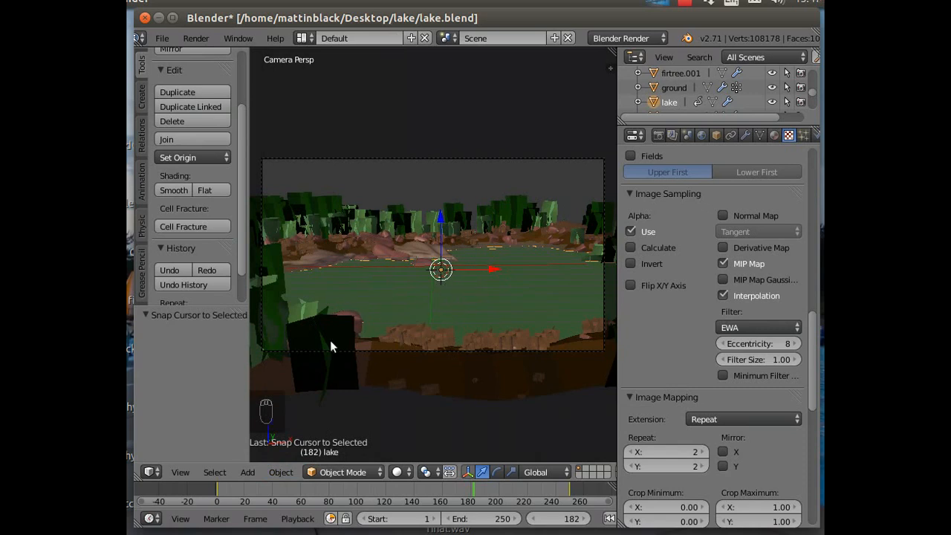
# Add a plain axes empty at the 3D cursor and rename it watertextcont.
pyautogui.click(254, 470)
pyautogui.moveTo(314, 348)
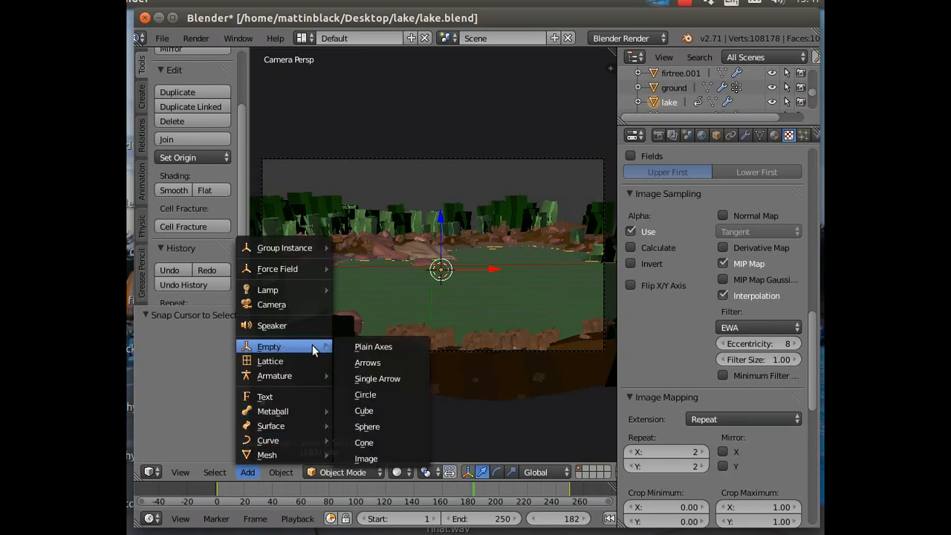
pyautogui.click(369, 347)
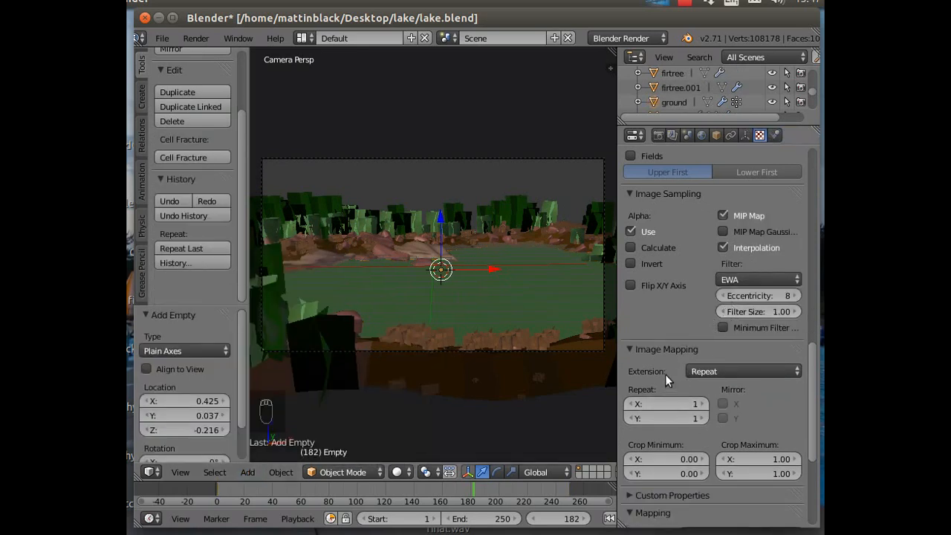
pyautogui.click(717, 134)
pyautogui.click(687, 183)
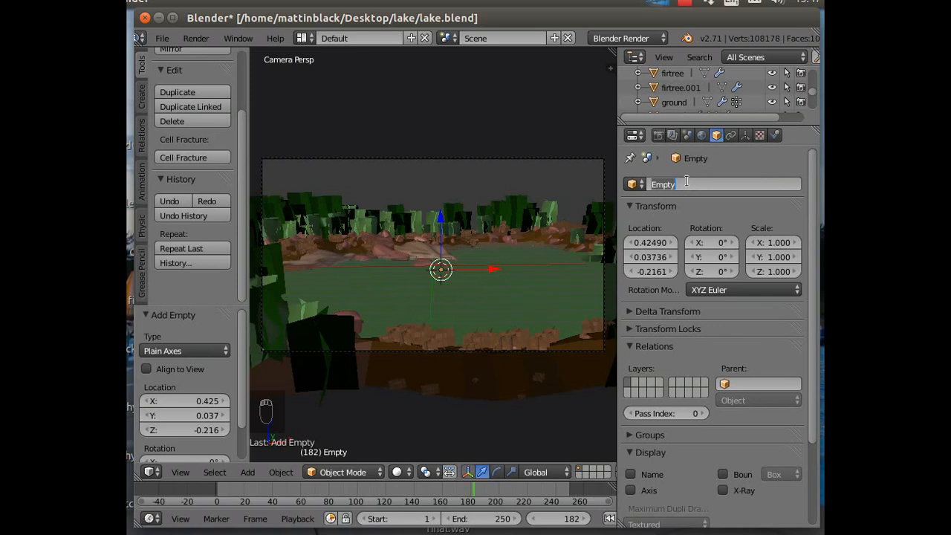
pyautogui.write('watertextcont')
pyautogui.press('Return')
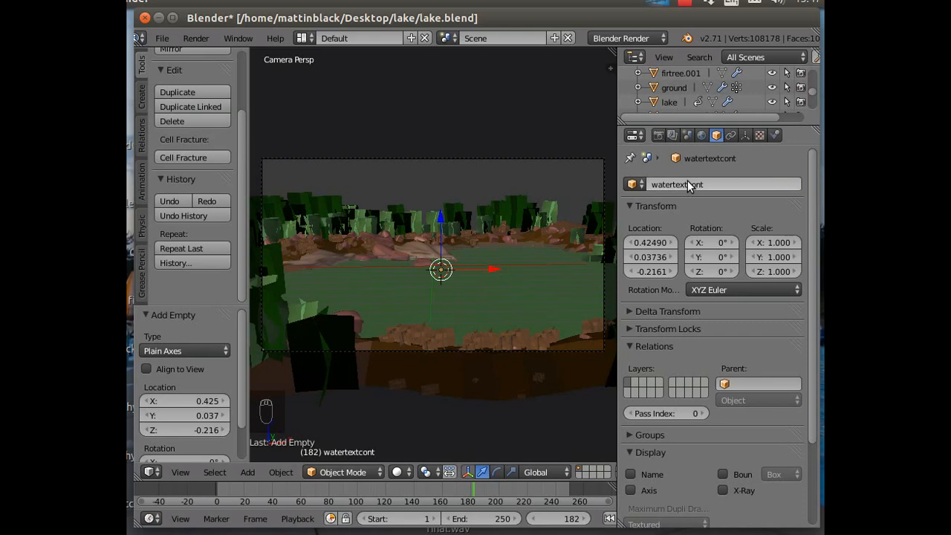
# At frame 1, rotate the watertextcont empty about 21.5° around Z and insert a LocRot keyframe.
pyautogui.click(609, 519)
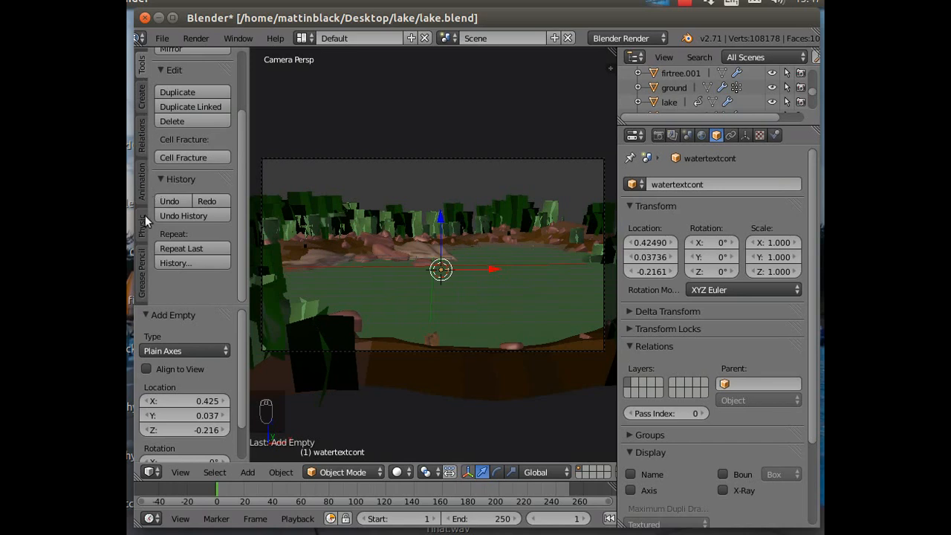
pyautogui.click(142, 181)
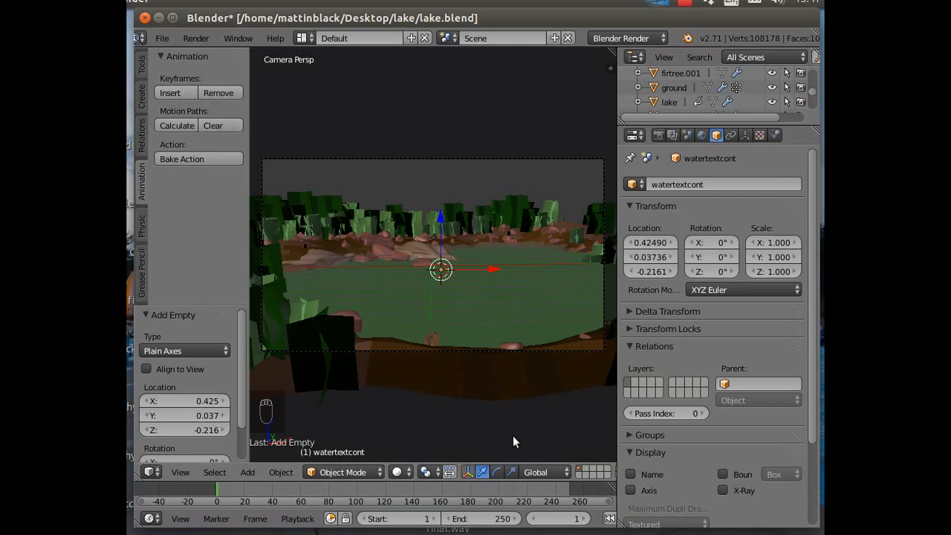
pyautogui.click(497, 472)
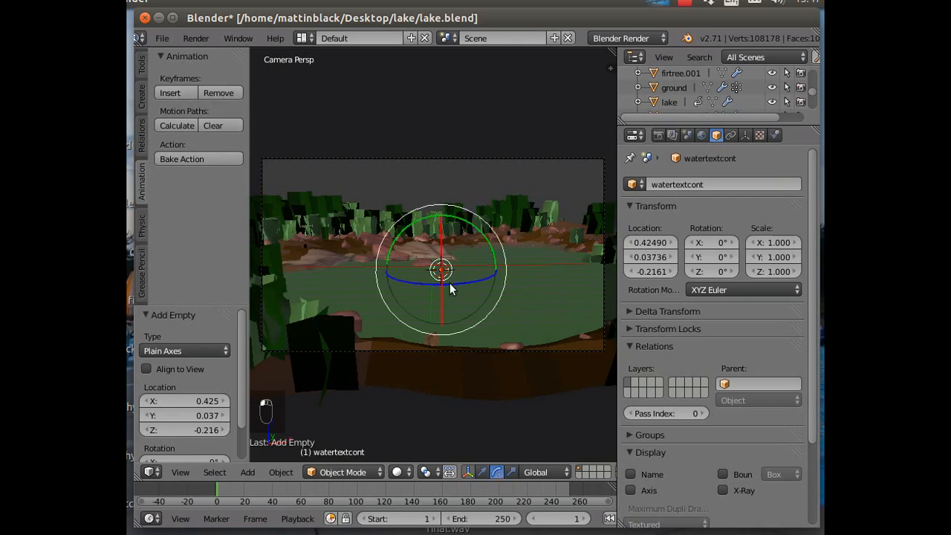
pyautogui.moveTo(450, 284); pyautogui.dragTo(456, 281)
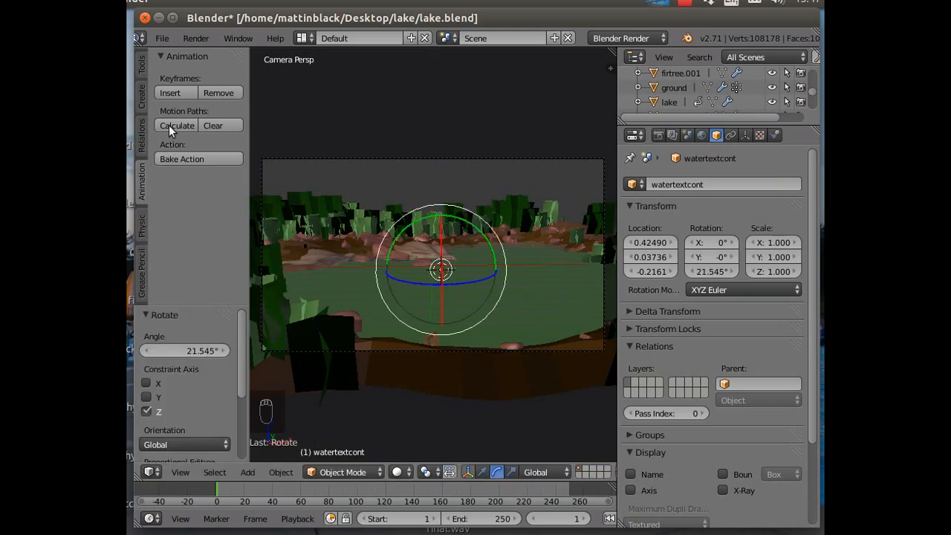
pyautogui.click(170, 93)
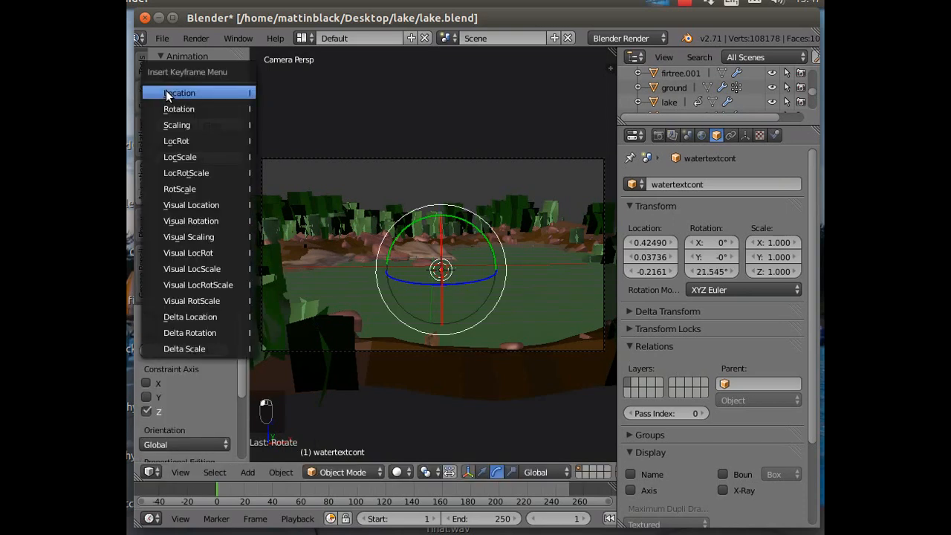
pyautogui.click(172, 142)
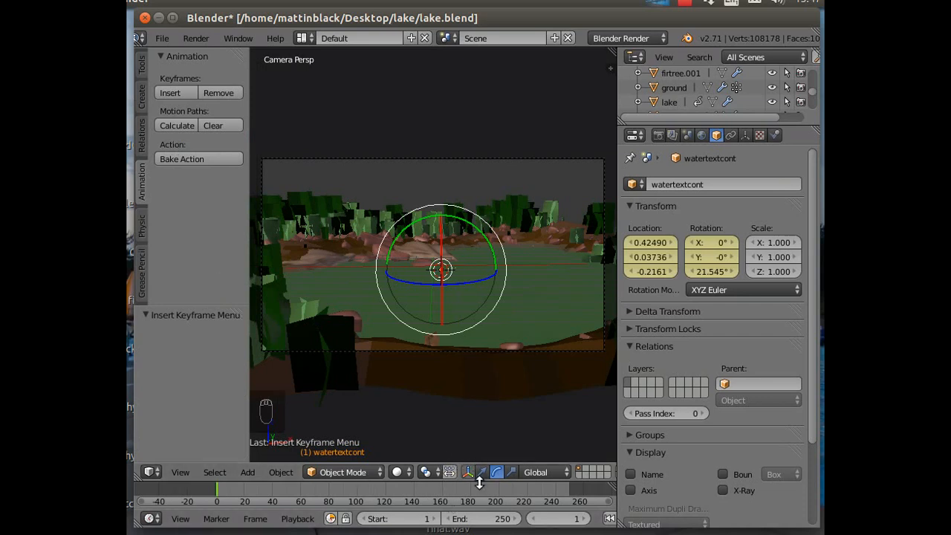
# Move the timeline to frame 249.
pyautogui.click(567, 496)
pyautogui.click(568, 497)
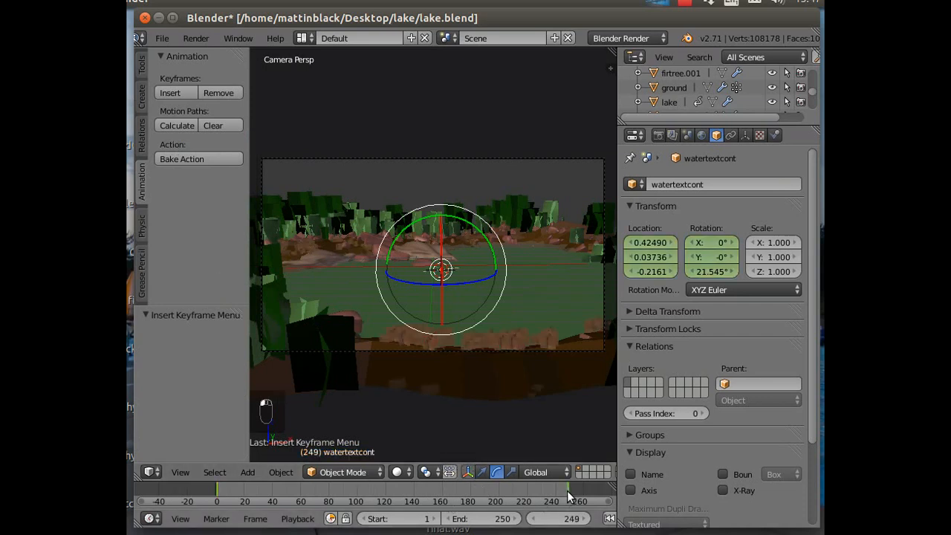
pyautogui.click(516, 518)
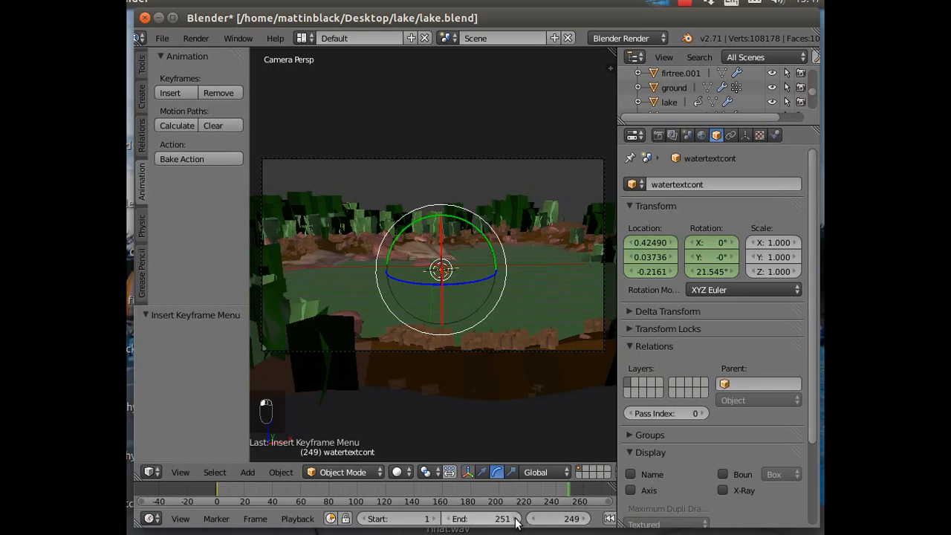
pyautogui.click(517, 519)
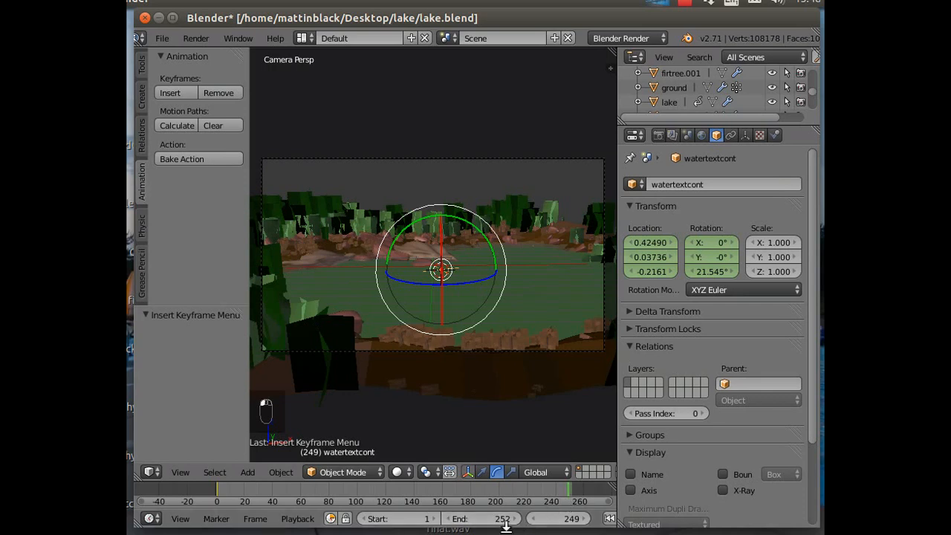
pyautogui.click(447, 519)
pyautogui.click(448, 518)
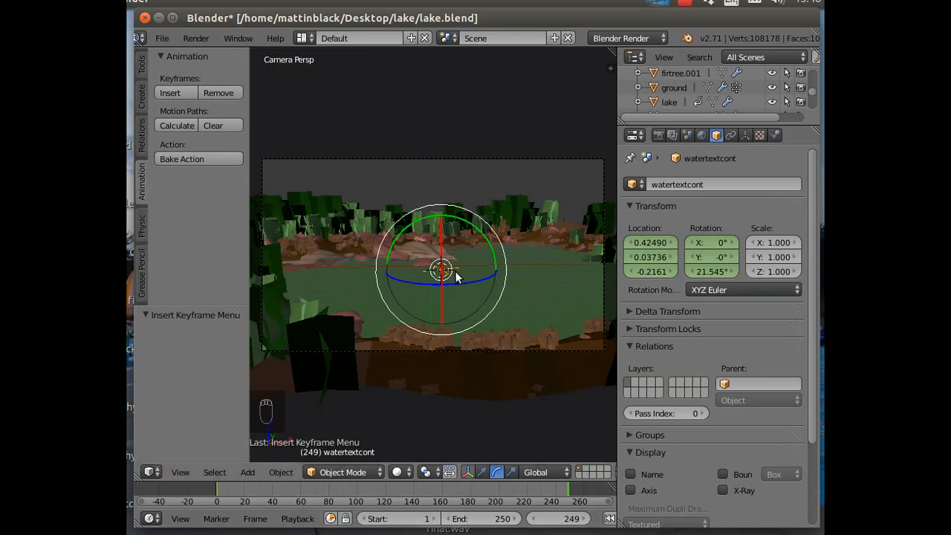
# At frame 249, move the watertextcont empty to about X 1.157, Y -1.851 and insert a Location keyframe.
pyautogui.click(483, 473)
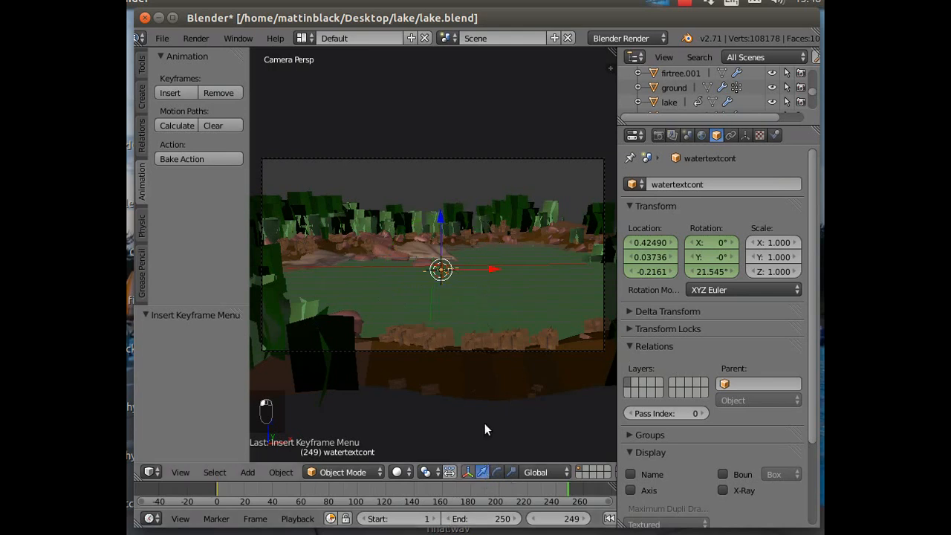
pyautogui.moveTo(485, 424); pyautogui.dragTo(478, 123, button='middle')
pyautogui.moveTo(491, 198); pyautogui.dragTo(455, 223, button='middle')
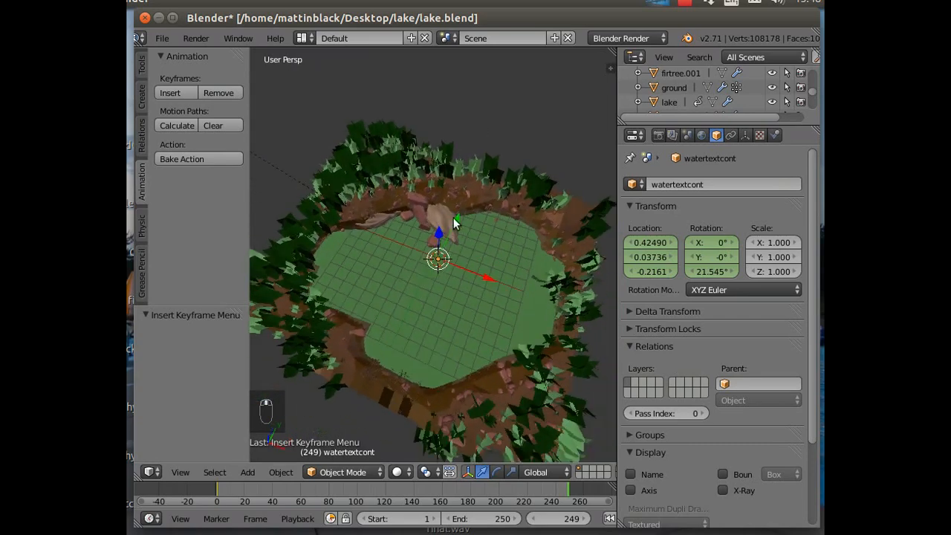
pyautogui.moveTo(458, 219); pyautogui.dragTo(457, 219)
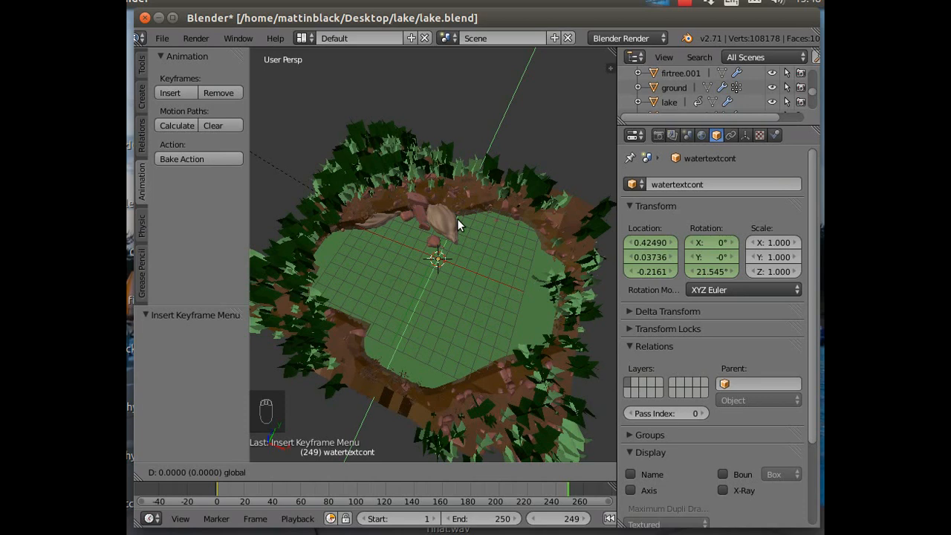
pyautogui.moveTo(457, 219); pyautogui.dragTo(454, 233)
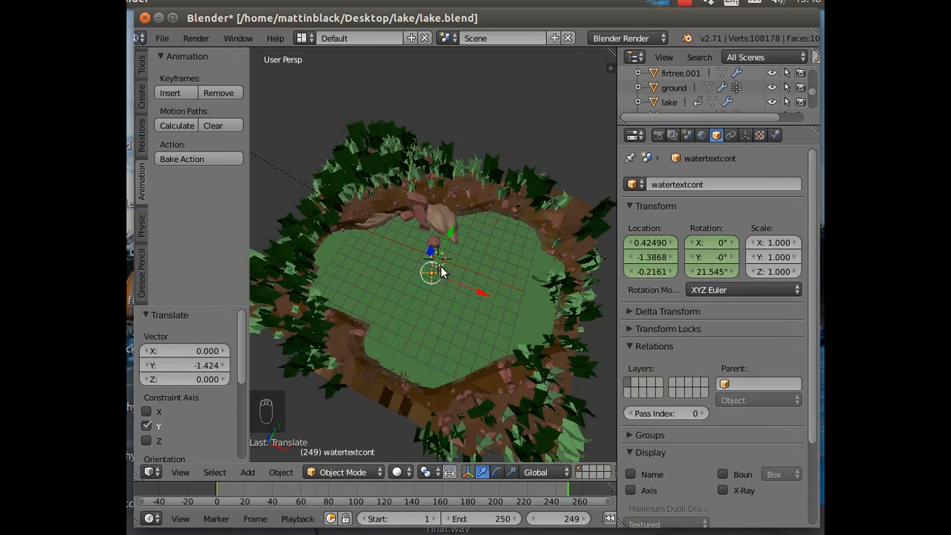
pyautogui.moveTo(482, 292); pyautogui.dragTo(490, 295)
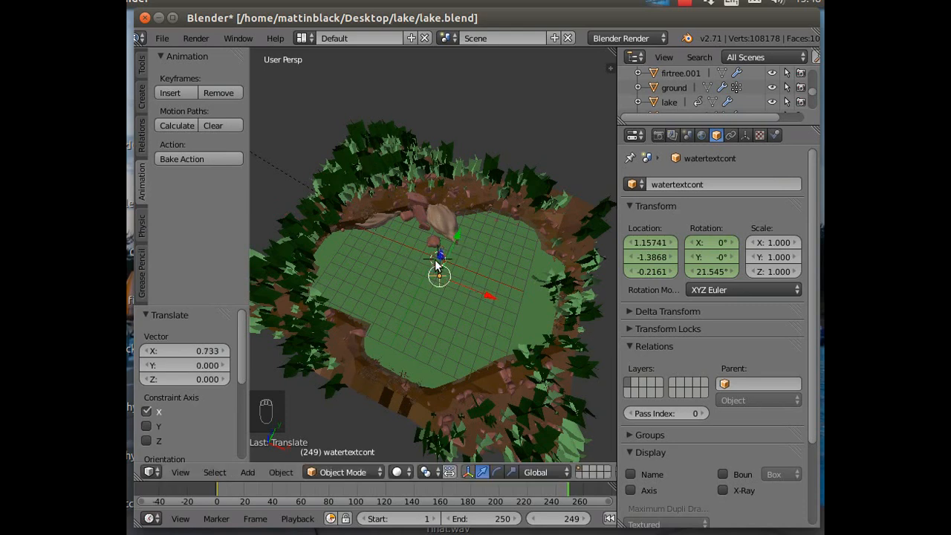
pyautogui.moveTo(456, 237); pyautogui.dragTo(457, 244)
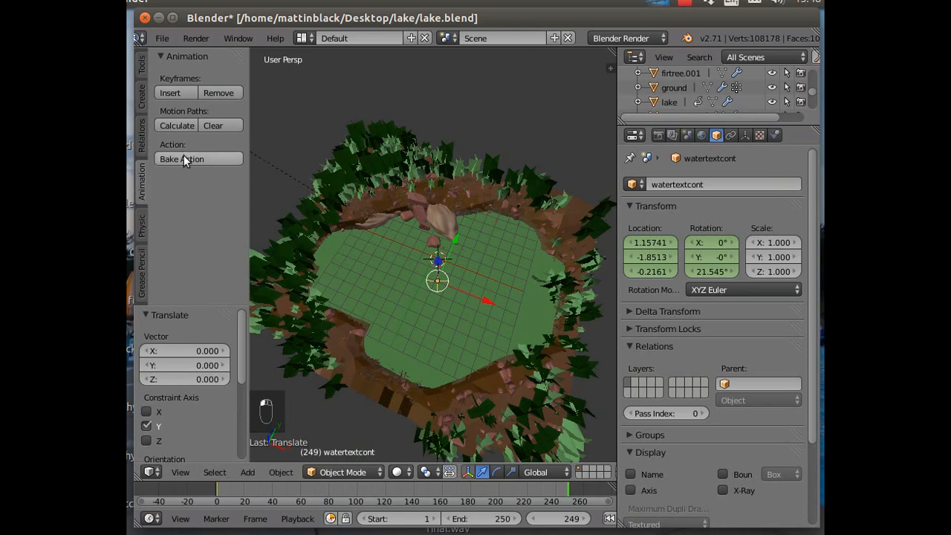
pyautogui.click(170, 86)
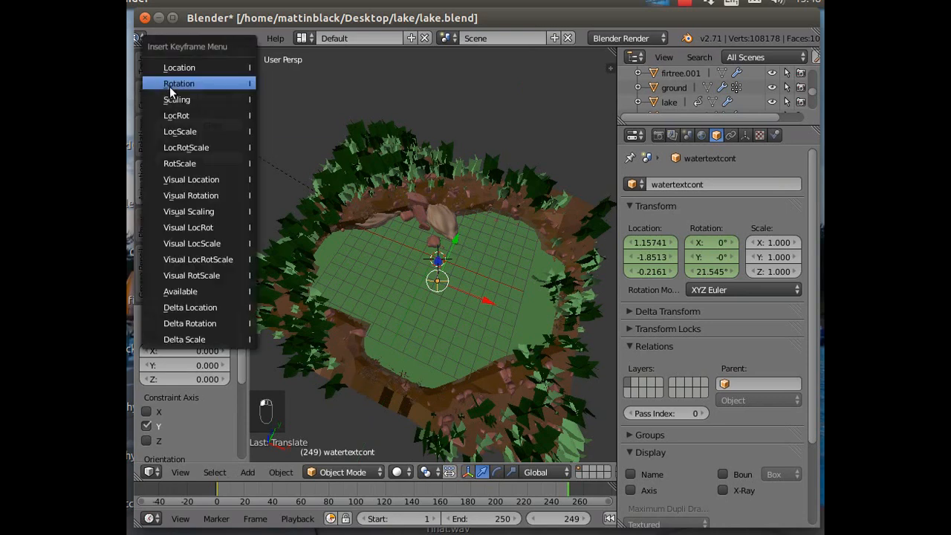
pyautogui.click(174, 68)
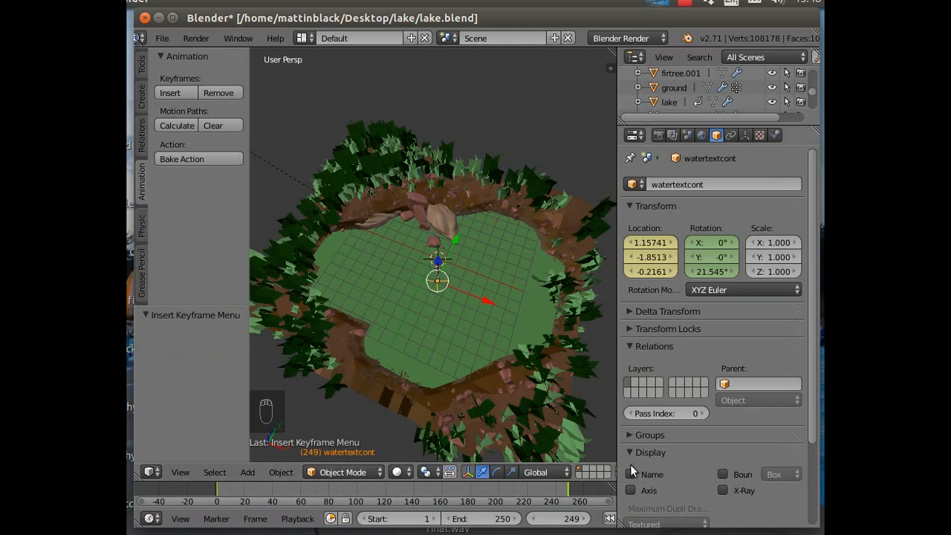
# Return the timeline to its start and set the current frame to 3.
pyautogui.click(609, 519)
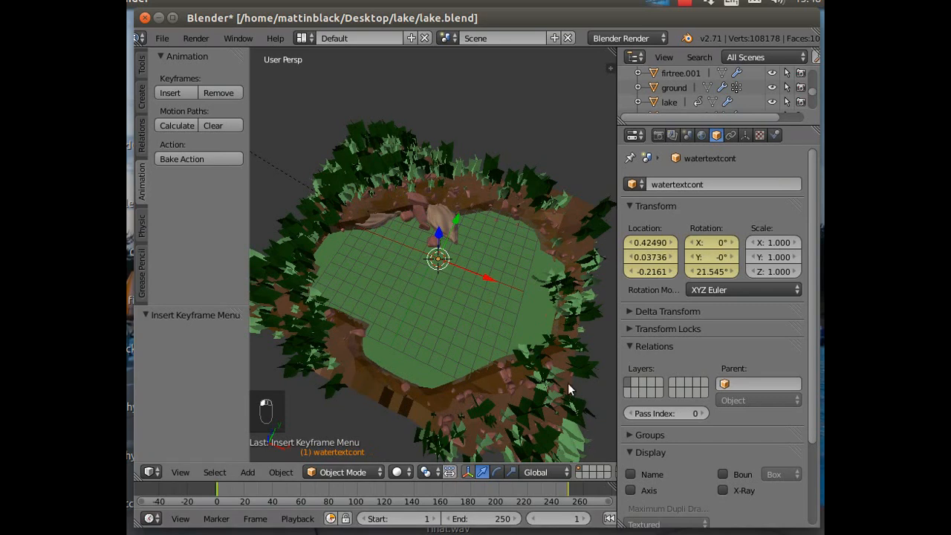
pyautogui.moveTo(214, 493)
pyautogui.mouseDown()
pyautogui.moveTo(528, 489)
pyautogui.moveTo(197, 489)
pyautogui.moveTo(556, 491)
pyautogui.moveTo(217, 490)
pyautogui.mouseUp()
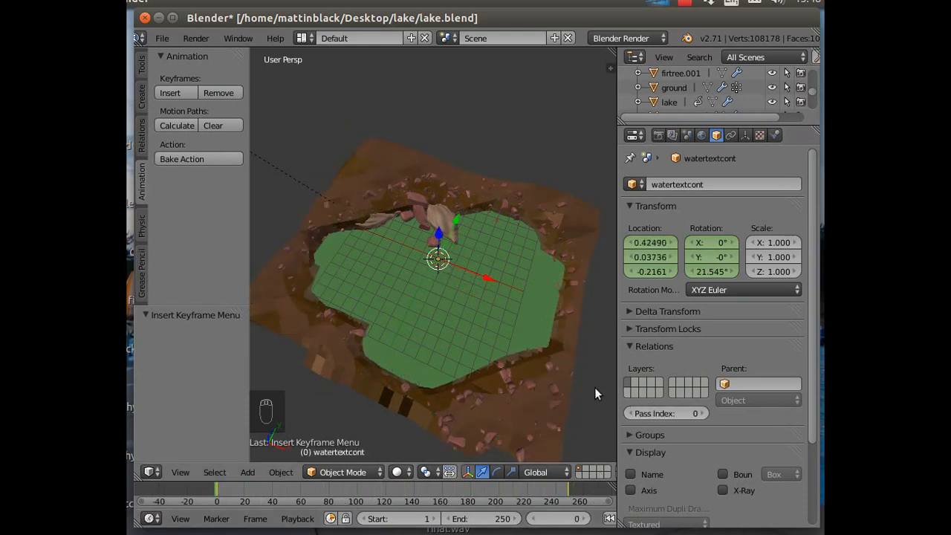
pyautogui.click(582, 520)
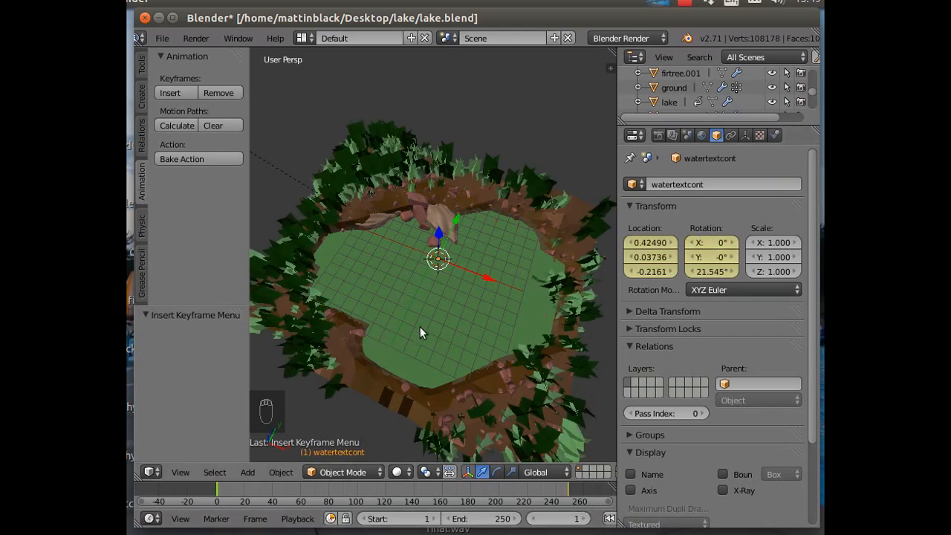
pyautogui.click(582, 519)
pyautogui.click(582, 520)
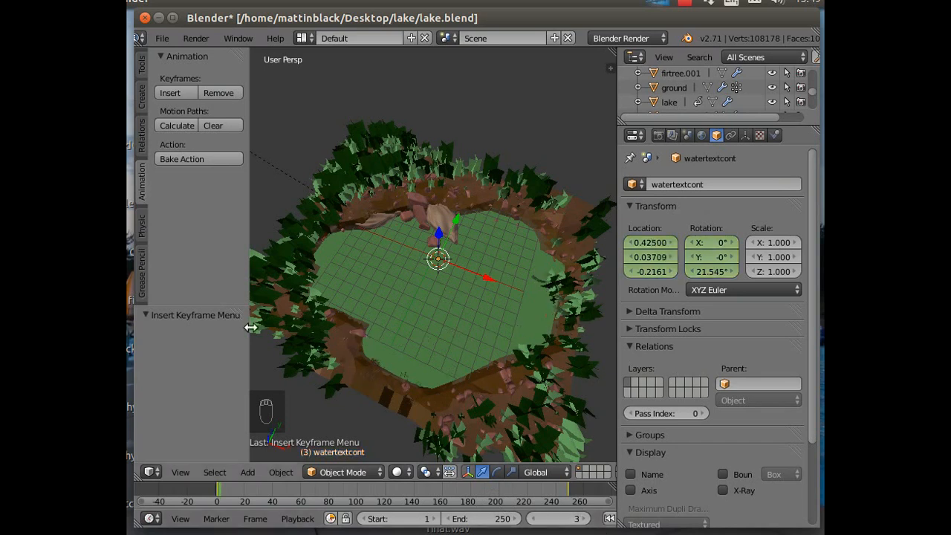
# Switch the viewport to the camera view and render the current frame as a still image.
pyautogui.click(181, 471)
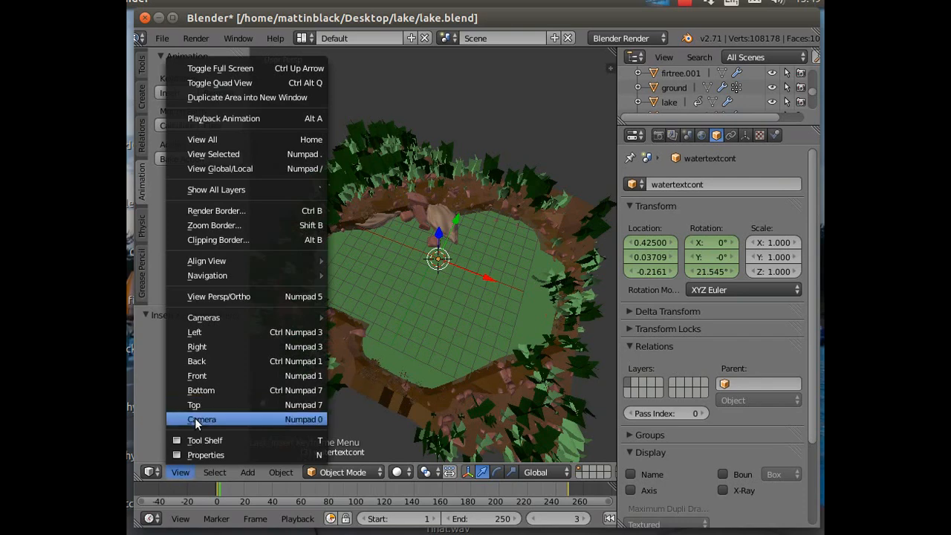
pyautogui.click(195, 418)
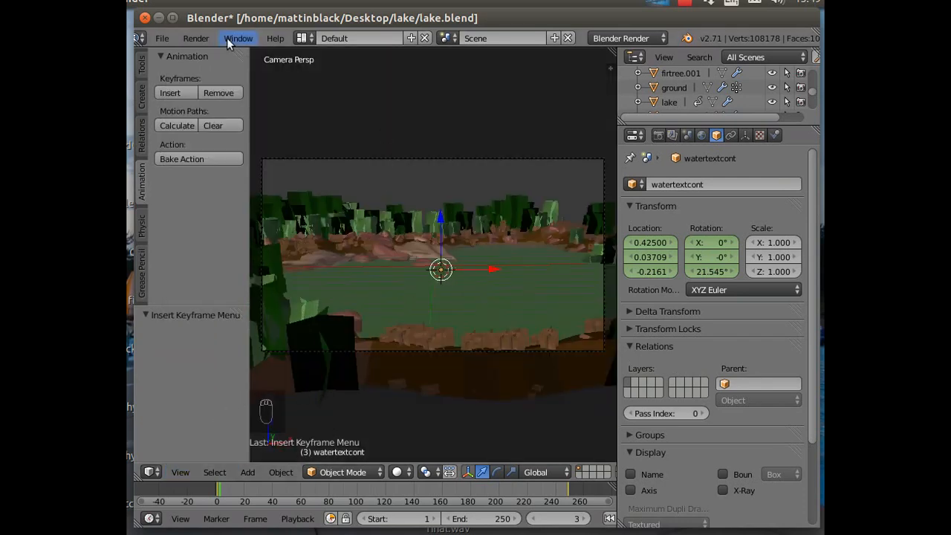
pyautogui.click(202, 41)
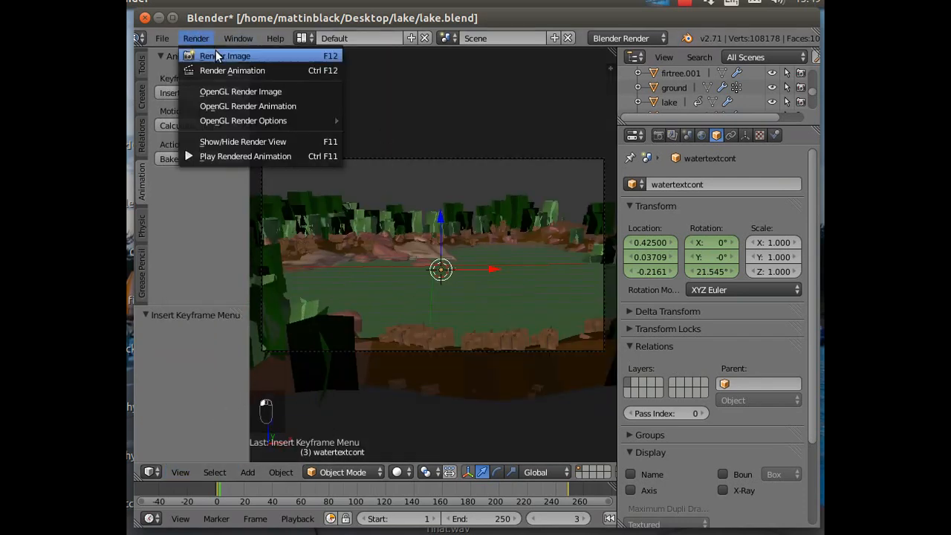
pyautogui.click(221, 53)
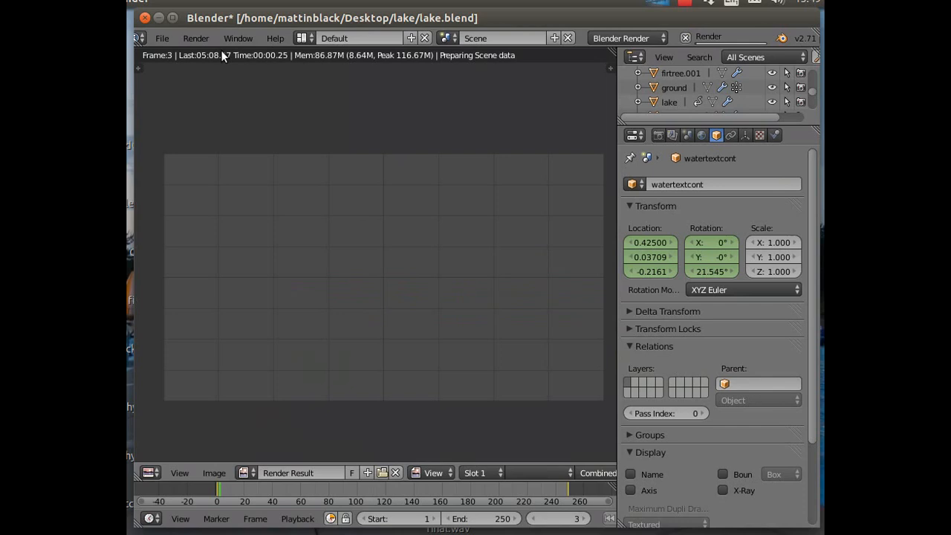
pyautogui.click(686, 6)
pyautogui.click(698, 33)
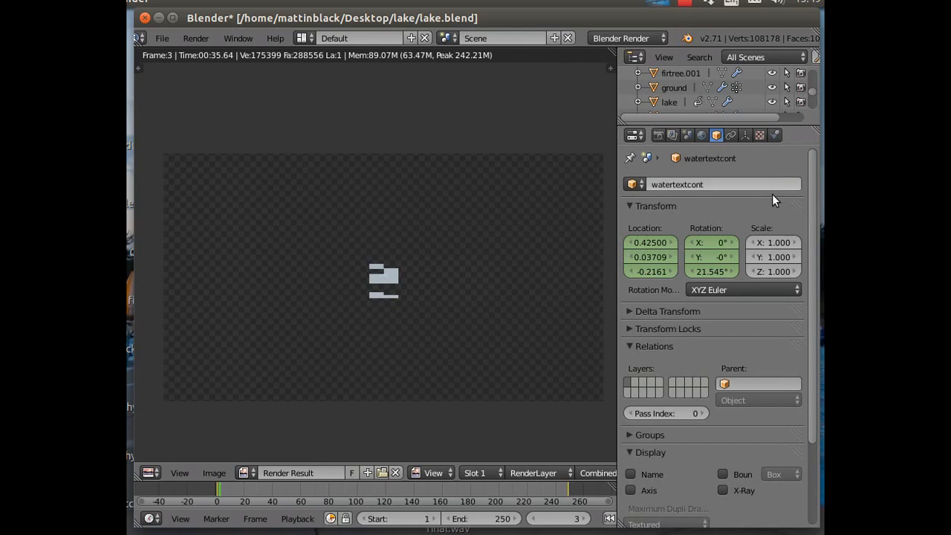
# Set the lake texture's mapping coordinates to Object, using the watertextcont empty as the mapping object.
pyautogui.click(675, 102)
pyautogui.click(787, 134)
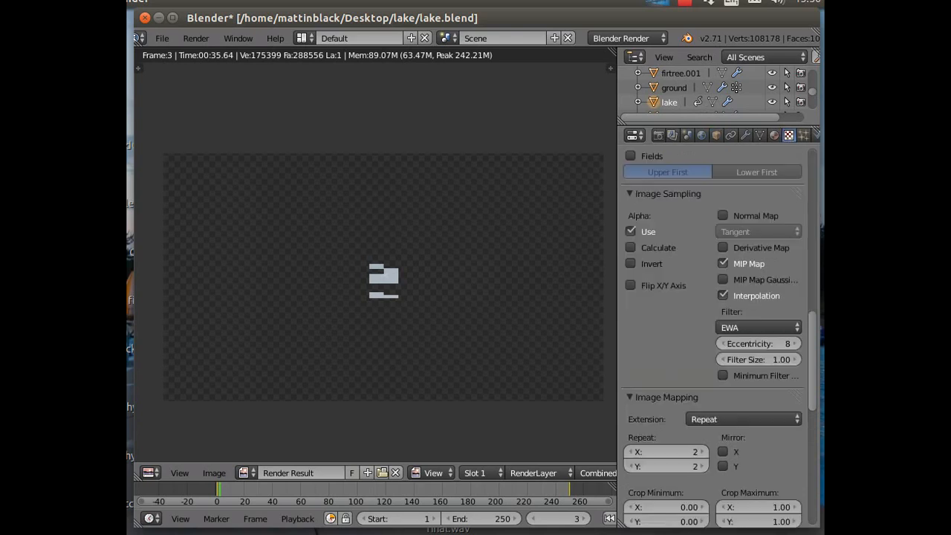
pyautogui.scroll(-12, 812, 321)
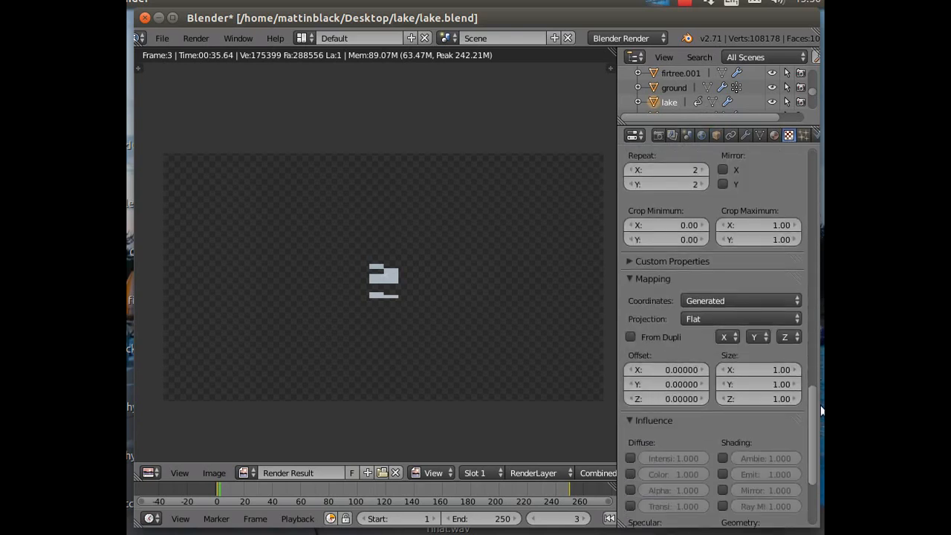
pyautogui.click(706, 232)
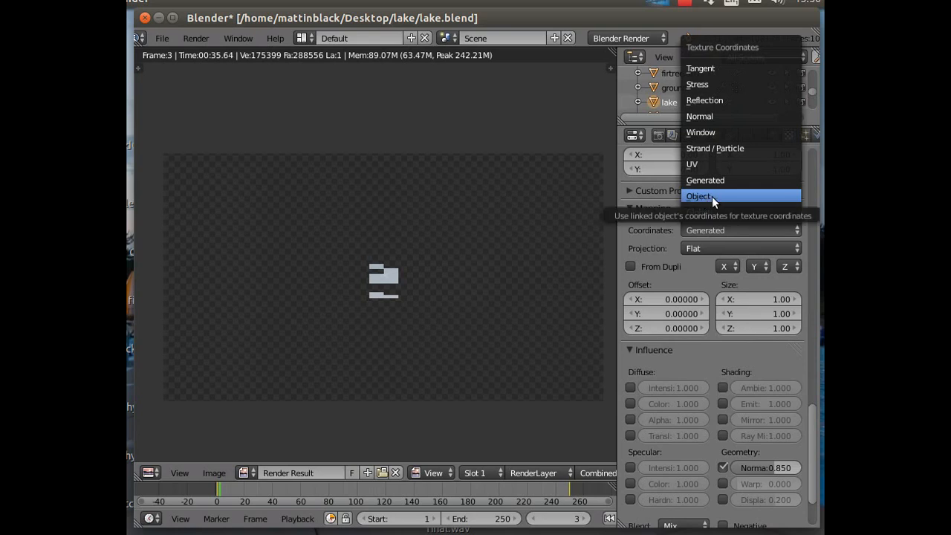
pyautogui.click(706, 195)
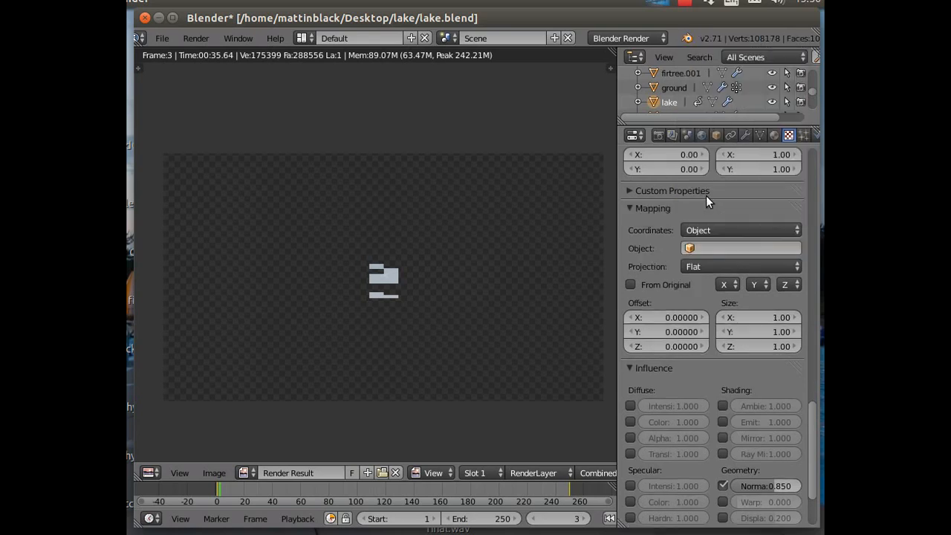
pyautogui.click(709, 249)
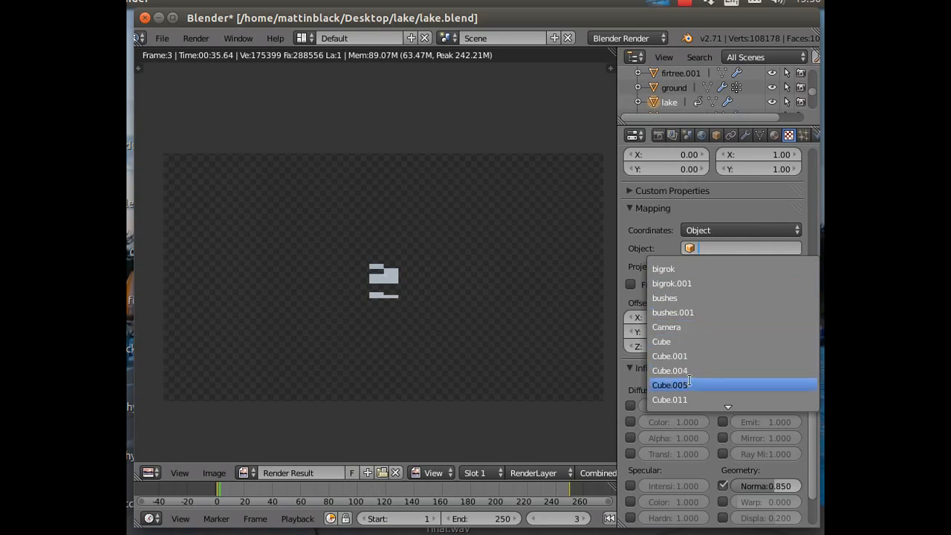
pyautogui.write('t')
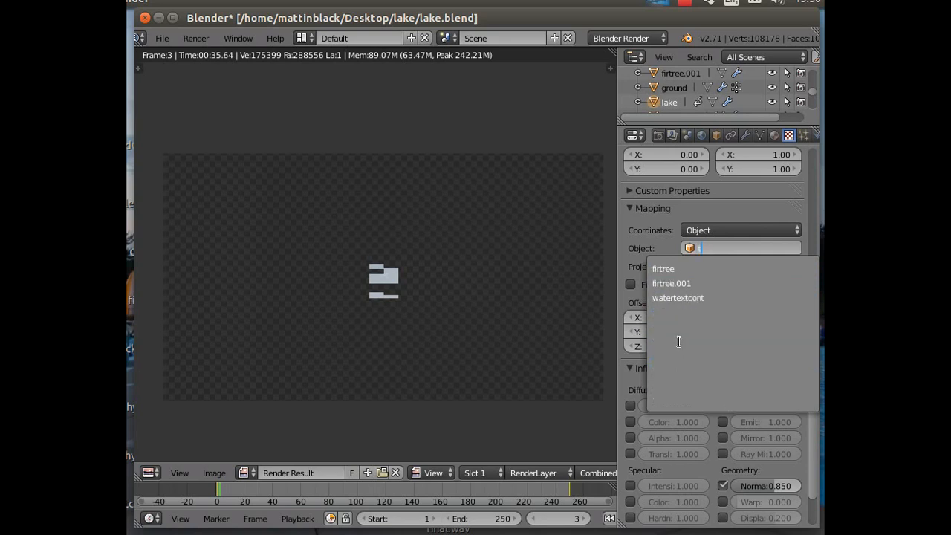
pyautogui.click(678, 298)
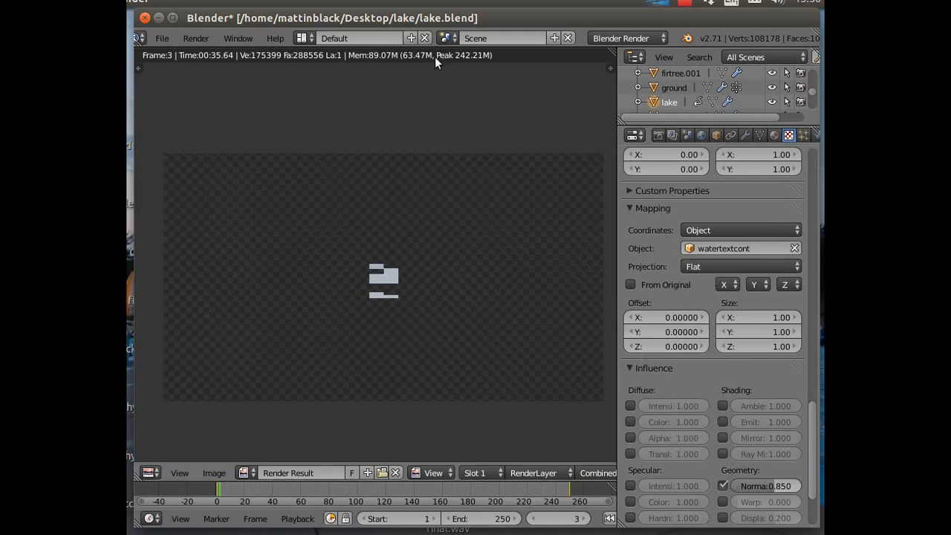
pyautogui.click(686, 6)
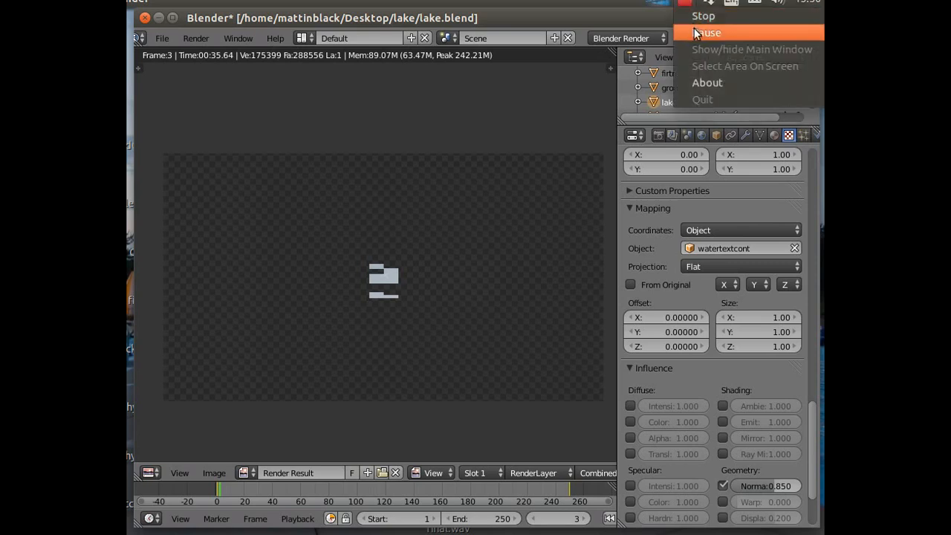
pyautogui.click(706, 32)
pyautogui.click(702, 17)
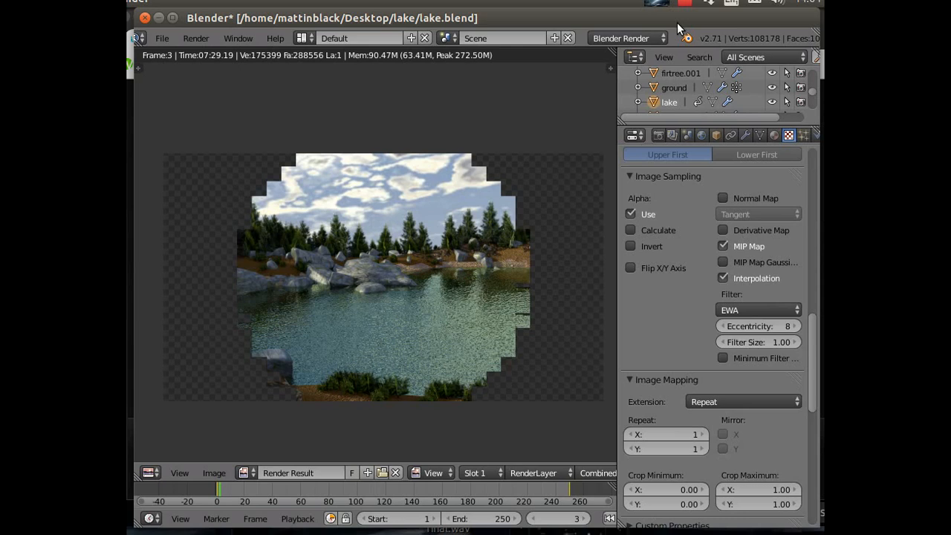
# Examine the lake texture's image repeat, object mapping and normal influence settings against the rendered water.
pyautogui.scroll(-3, 661, 319)
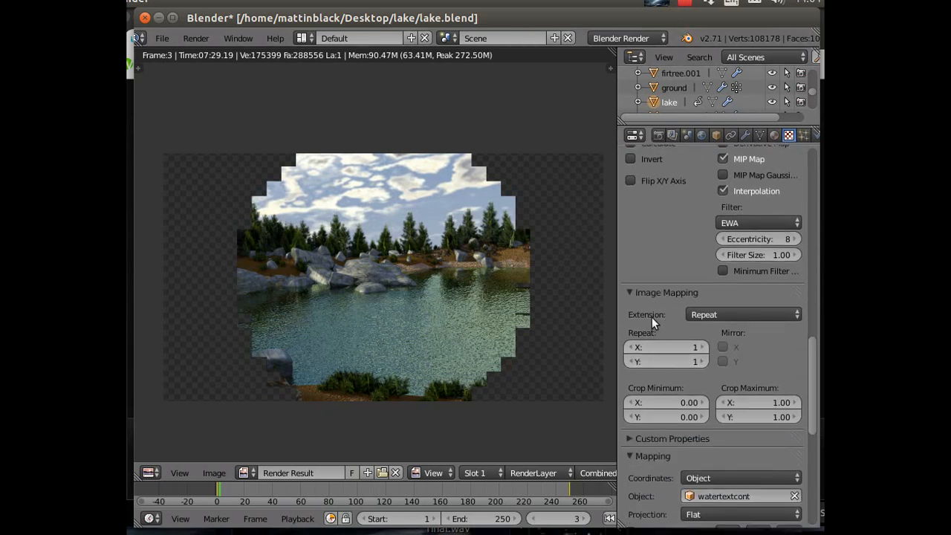
pyautogui.scroll(-2, 644, 301)
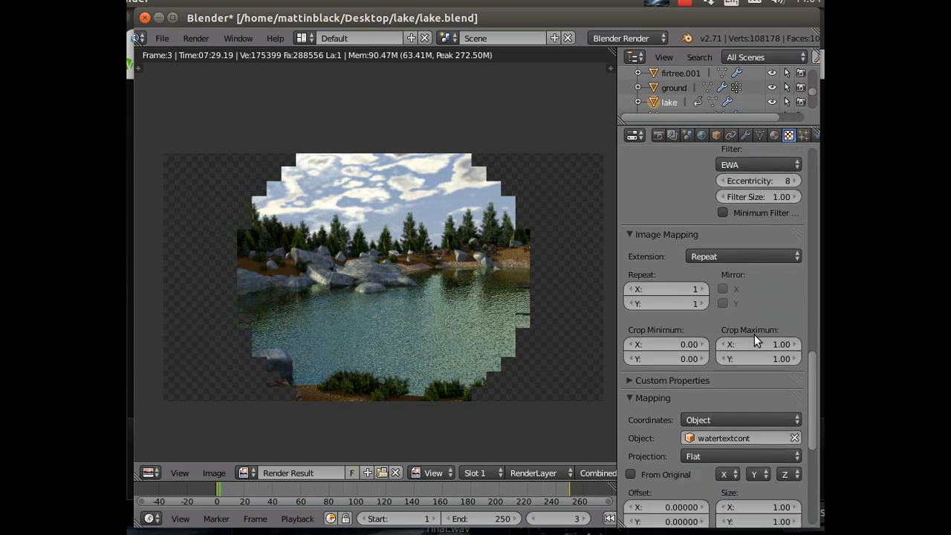
pyautogui.scroll(-1, 754, 335)
pyautogui.scroll(-1, 728, 341)
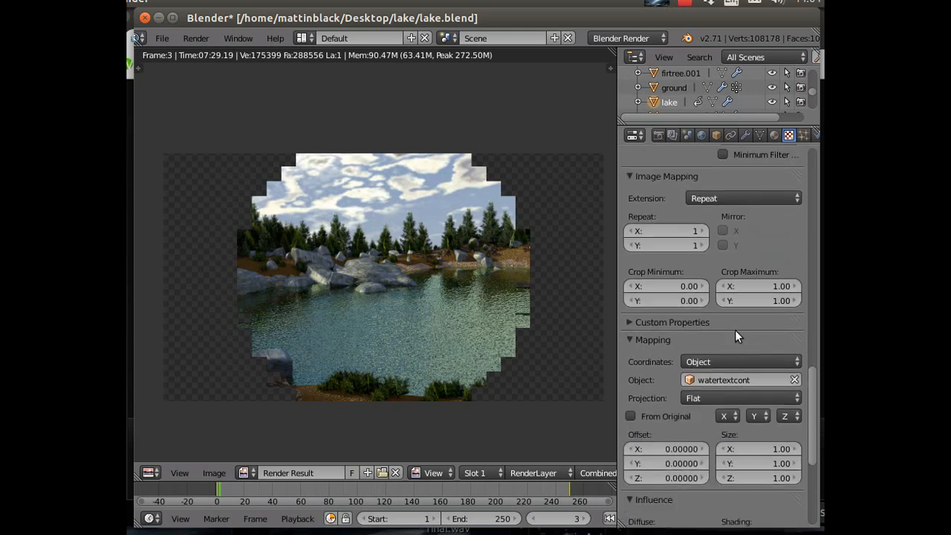
pyautogui.scroll(-2, 740, 319)
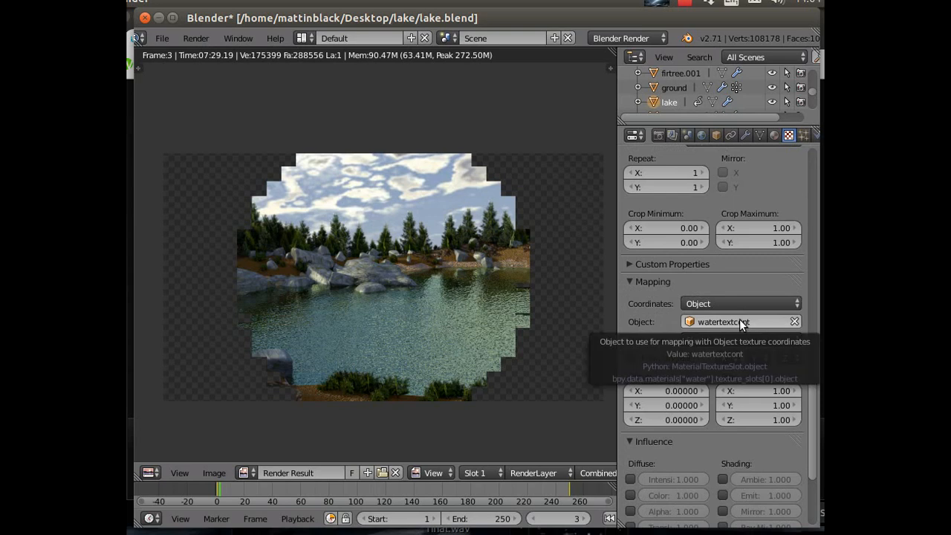
pyautogui.scroll(-2, 739, 319)
pyautogui.scroll(-1, 696, 310)
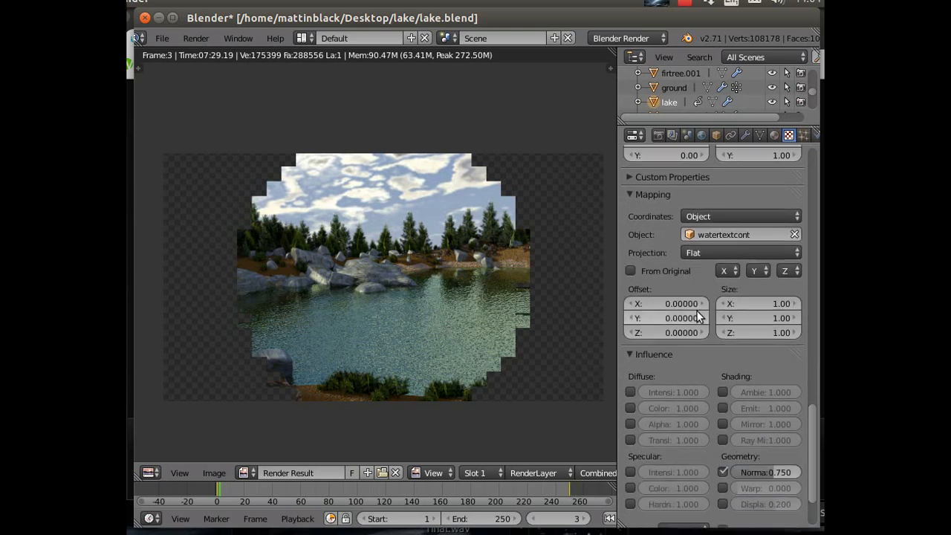
pyautogui.scroll(-2, 706, 308)
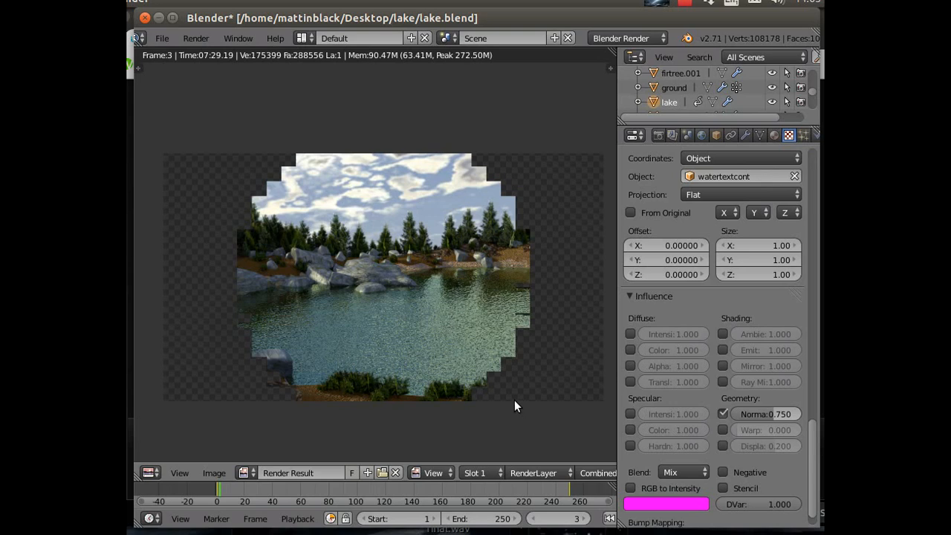
pyautogui.click(687, 6)
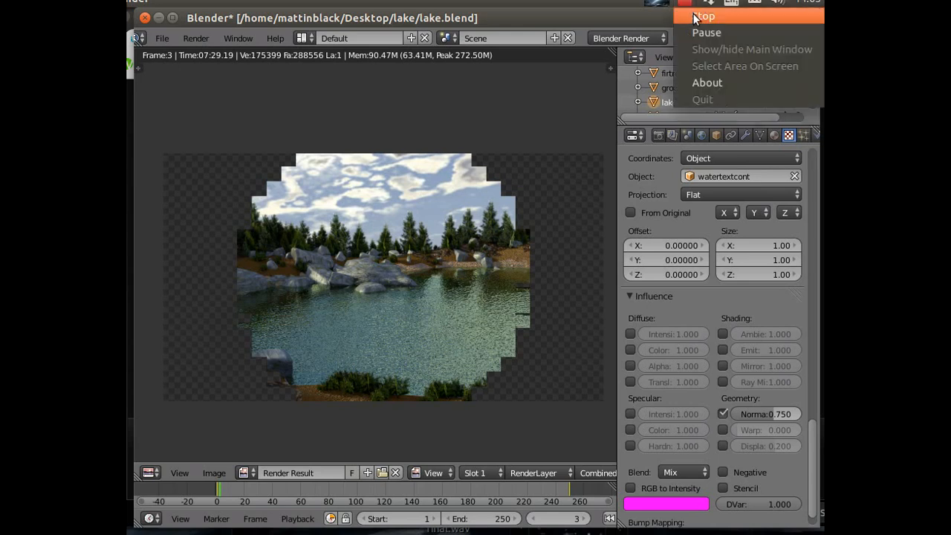
pyautogui.click(699, 33)
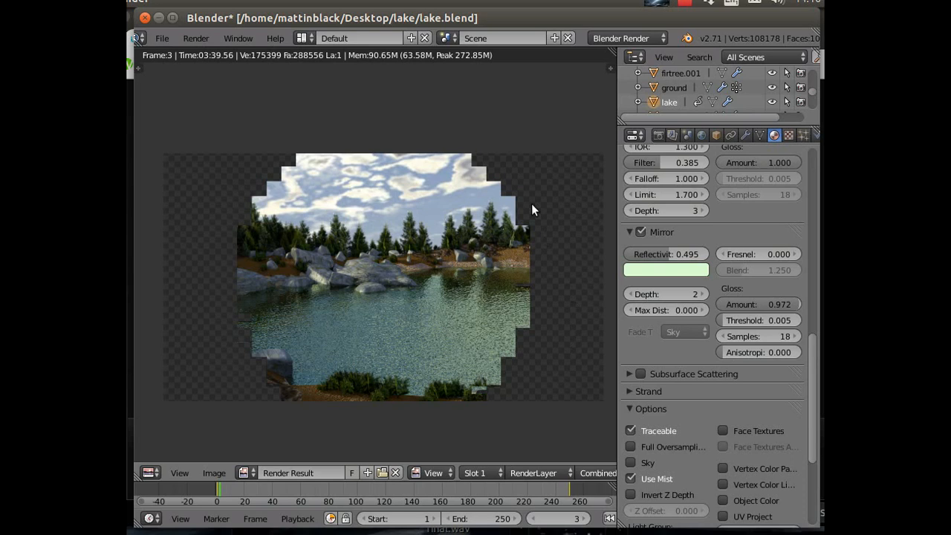
# Leave the rendered image and add a mesh cylinder on the empty second scene layer.
pyautogui.click(194, 40)
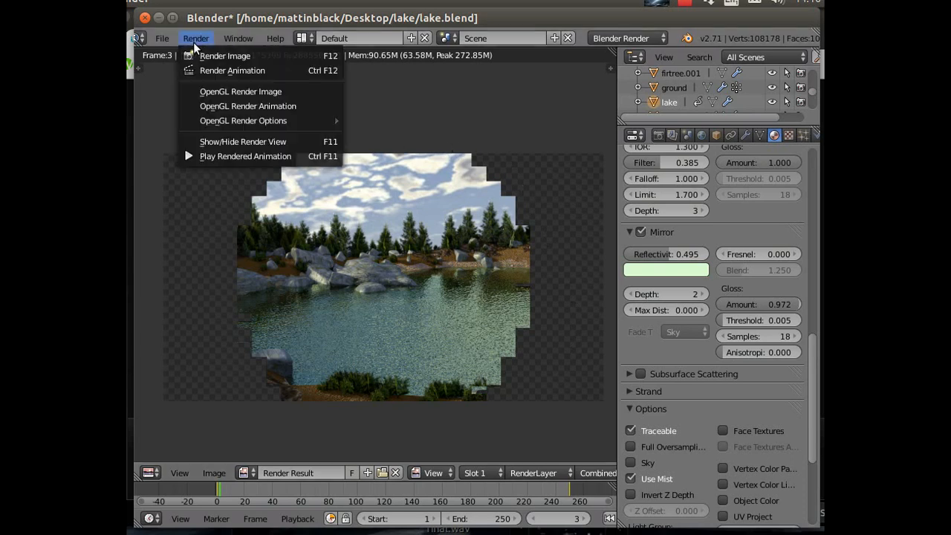
pyautogui.click(243, 139)
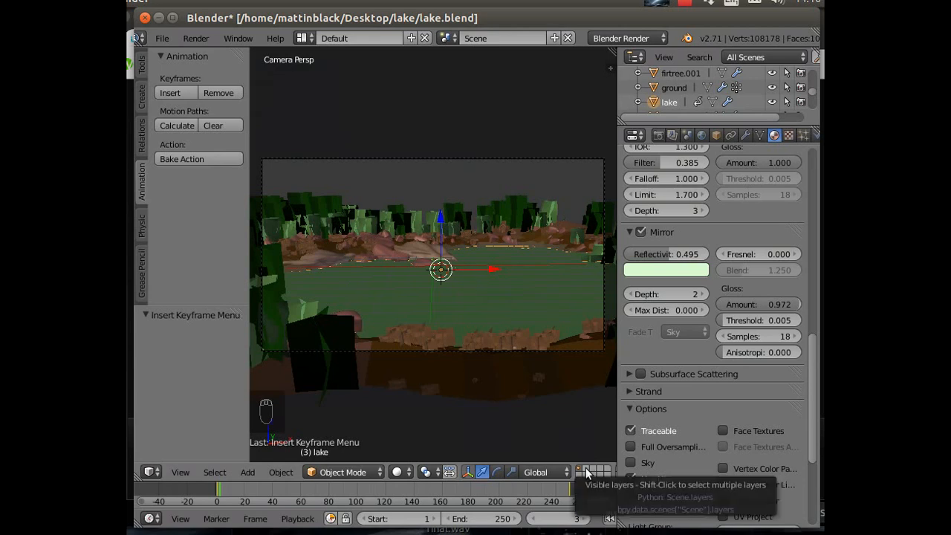
pyautogui.click(586, 471)
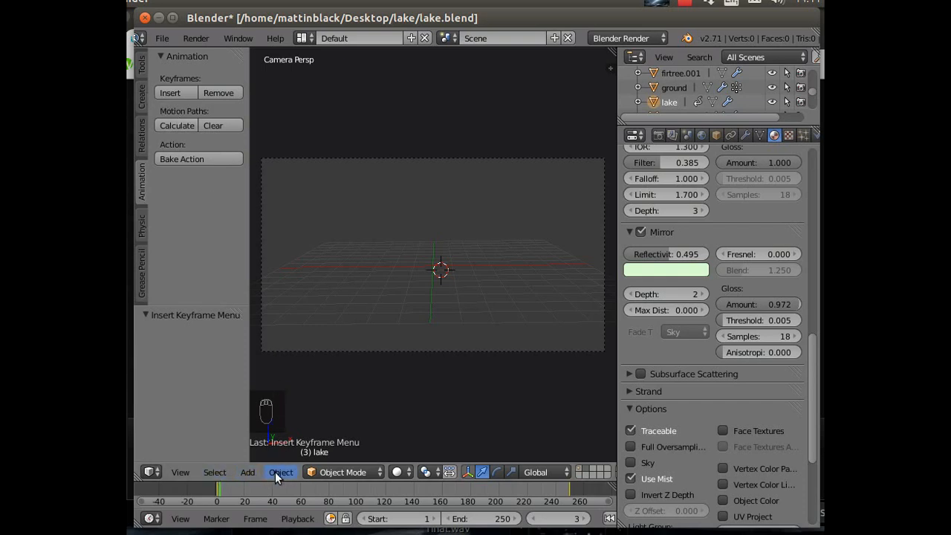
pyautogui.click(247, 473)
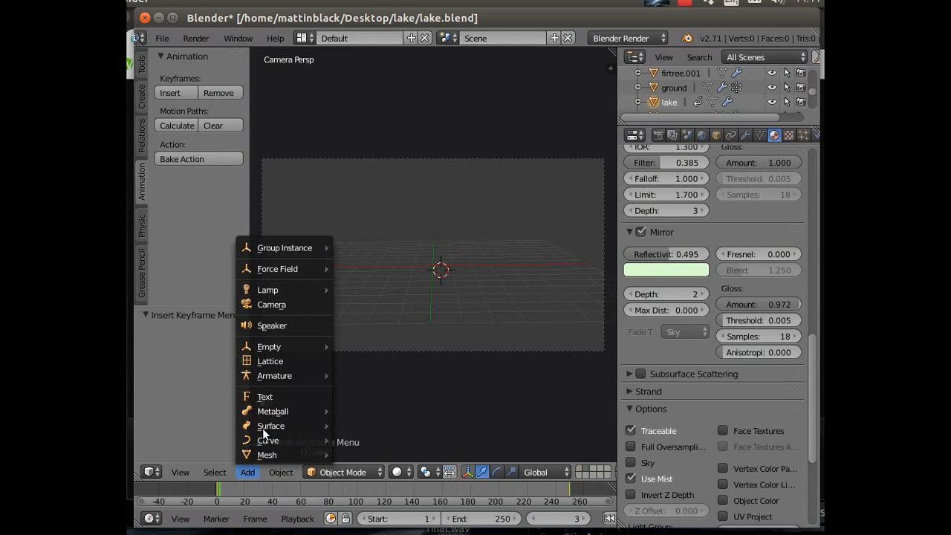
pyautogui.moveTo(270, 454)
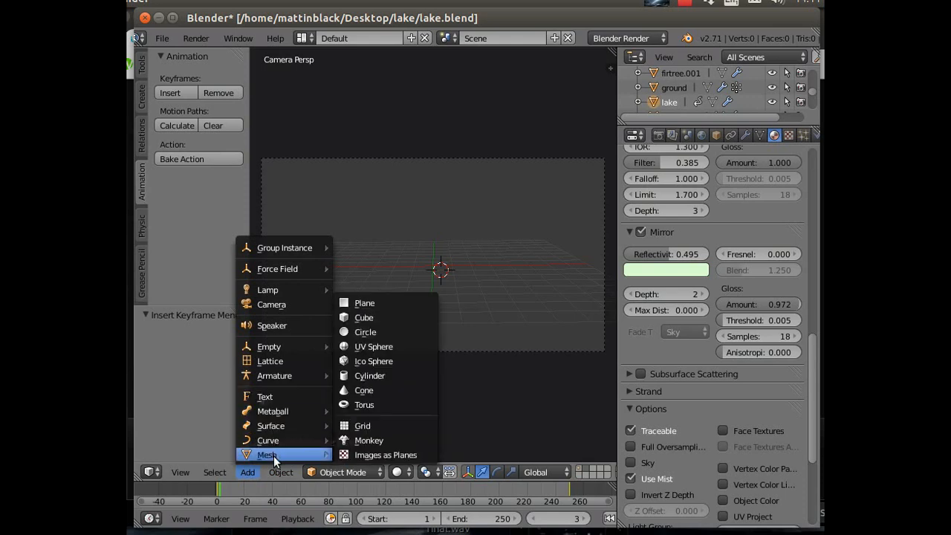
pyautogui.click(371, 376)
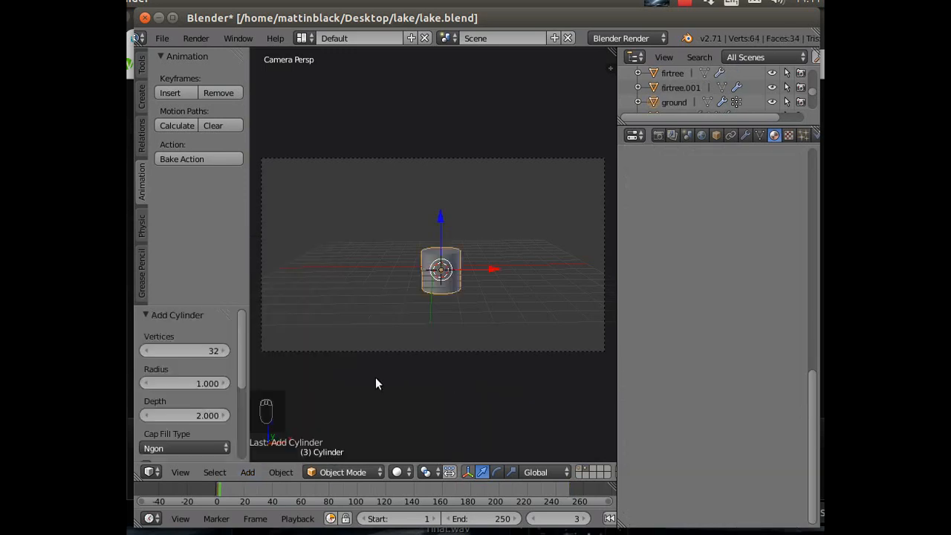
# Raise the cylinder along Z by about half its height and scale it uniformly to about 0.78.
pyautogui.moveTo(441, 218); pyautogui.dragTo(441, 197)
pyautogui.rightClick(441, 191)
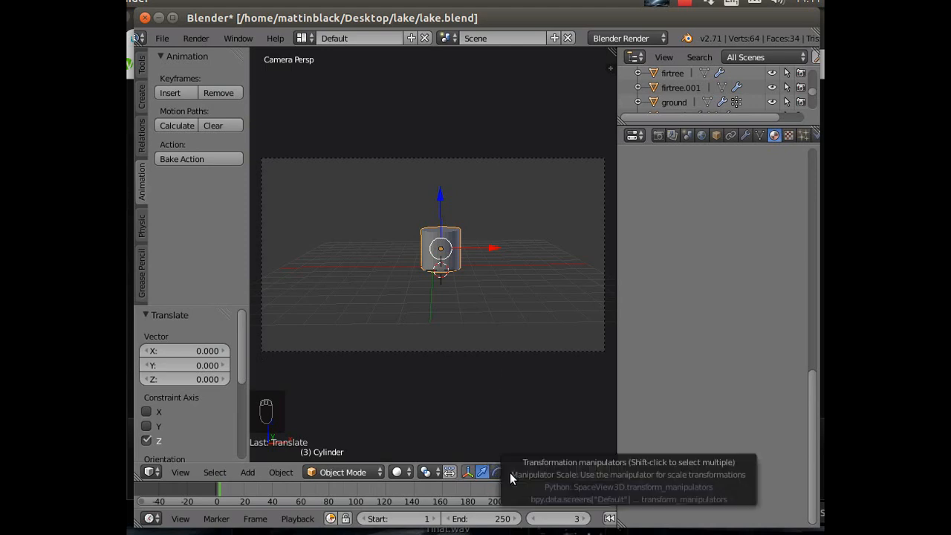
pyautogui.press('s')
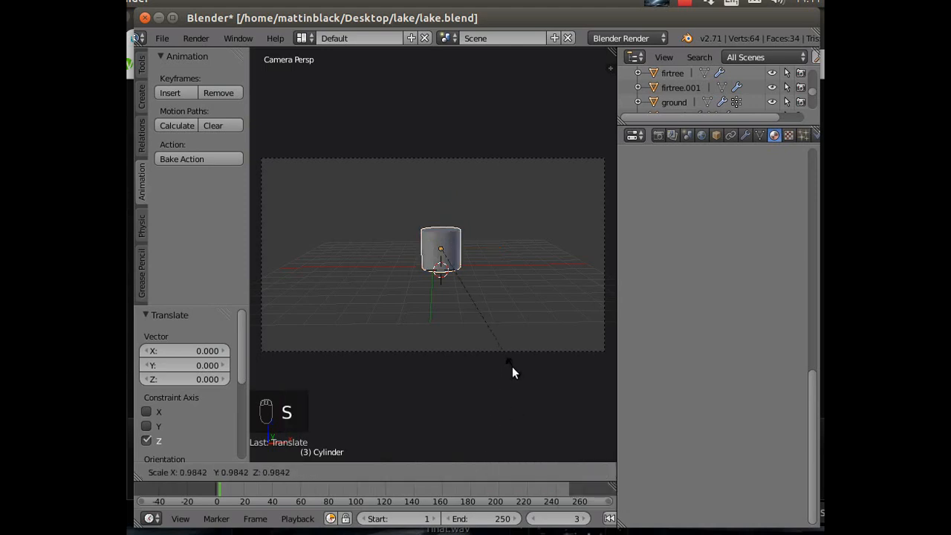
pyautogui.click(492, 346)
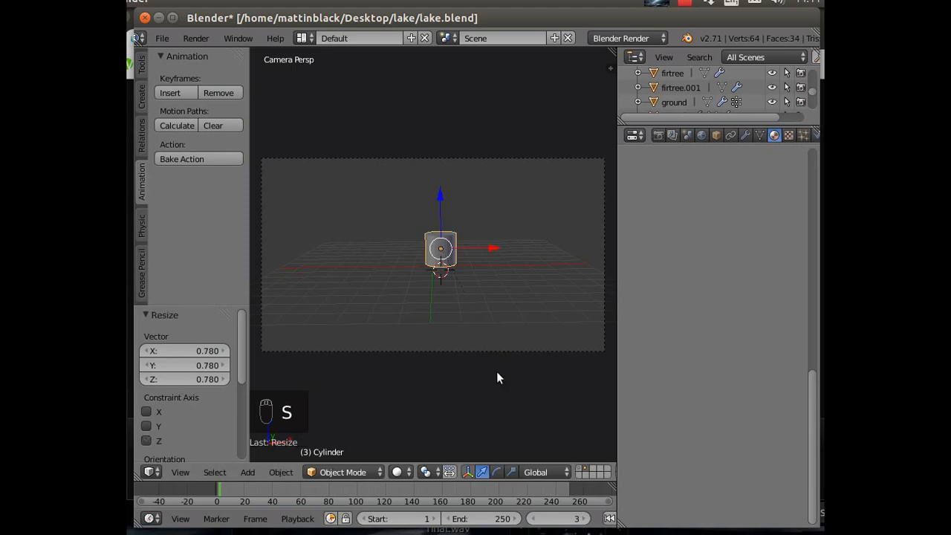
# Stretch the cylinder taller along the Z axis with the scale manipulator and raise it by about 0.267.
pyautogui.click(483, 471)
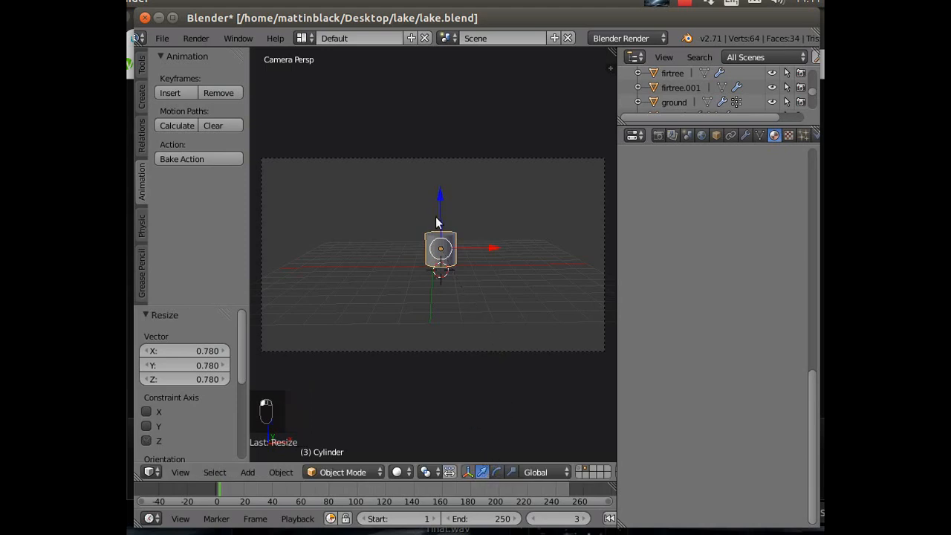
pyautogui.click(513, 470)
pyautogui.moveTo(445, 197)
pyautogui.mouseDown()
pyautogui.moveTo(444, 176)
pyautogui.moveTo(440, 210)
pyautogui.mouseUp()
pyautogui.click(443, 177)
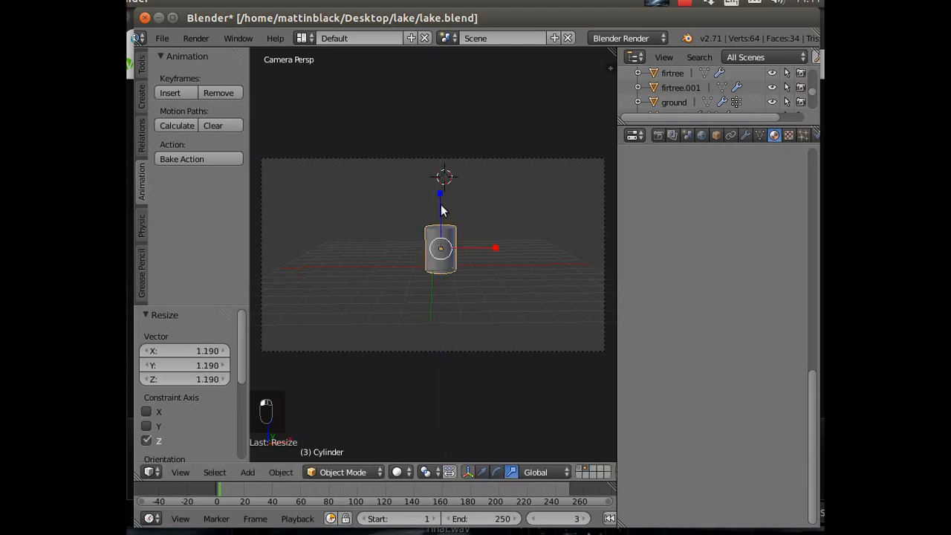
pyautogui.click(483, 473)
pyautogui.moveTo(444, 198); pyautogui.dragTo(445, 197)
# Put the cylinder in Edit Mode and add a horizontal loop cut, slid up to roughly the upper quarter of its side.
pyautogui.scroll(3, 447, 334)
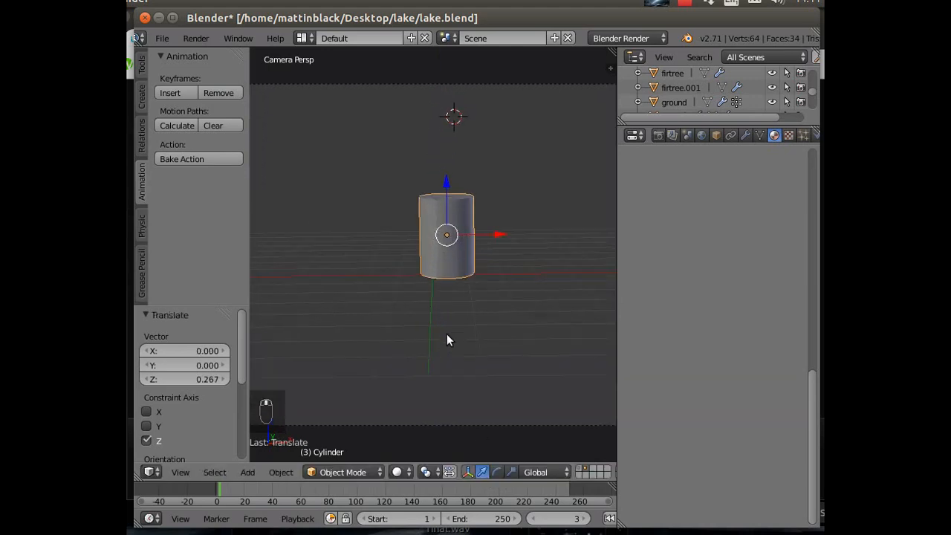
pyautogui.moveTo(463, 367); pyautogui.dragTo(374, 389, button='middle')
pyautogui.scroll(2, 443, 375)
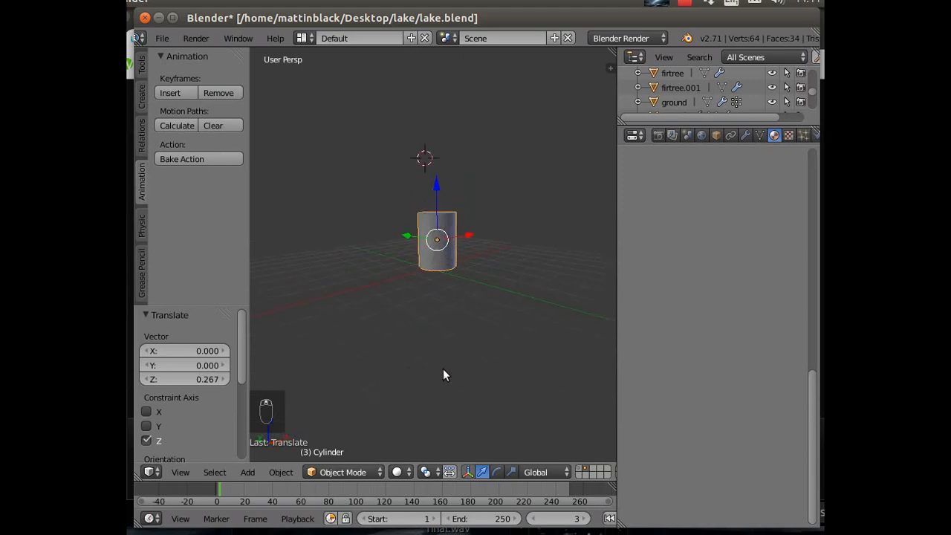
pyautogui.scroll(2, 444, 376)
pyautogui.moveTo(445, 376); pyautogui.dragTo(378, 401, button='middle')
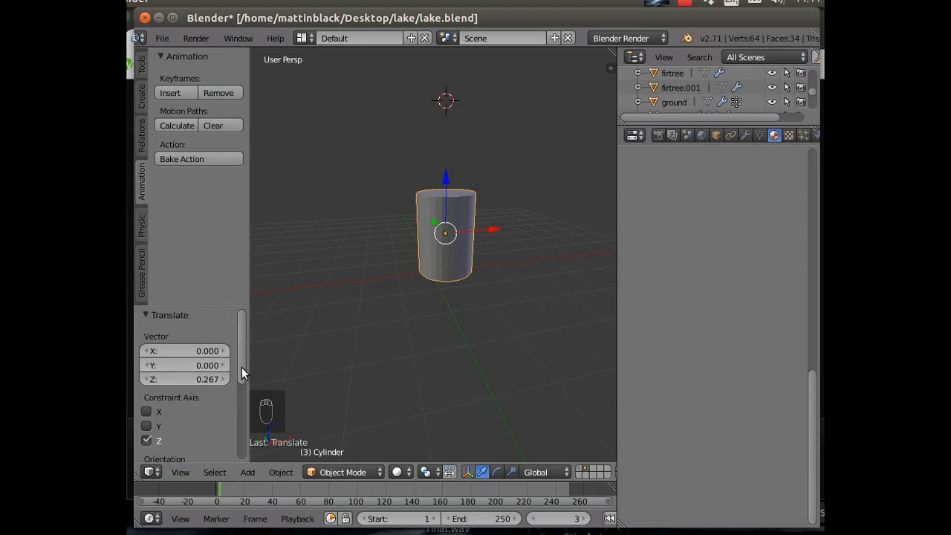
pyautogui.click(344, 472)
pyautogui.click(342, 438)
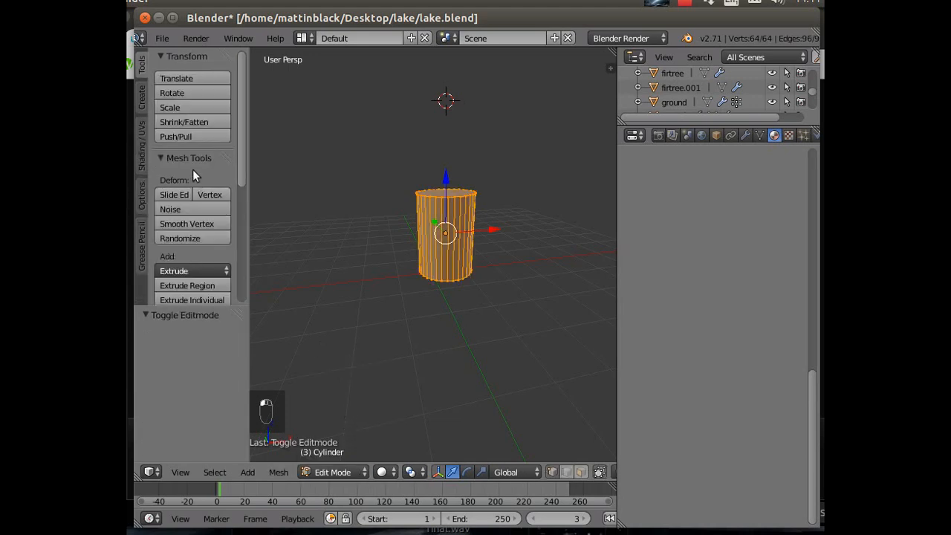
pyautogui.scroll(-2, 217, 265)
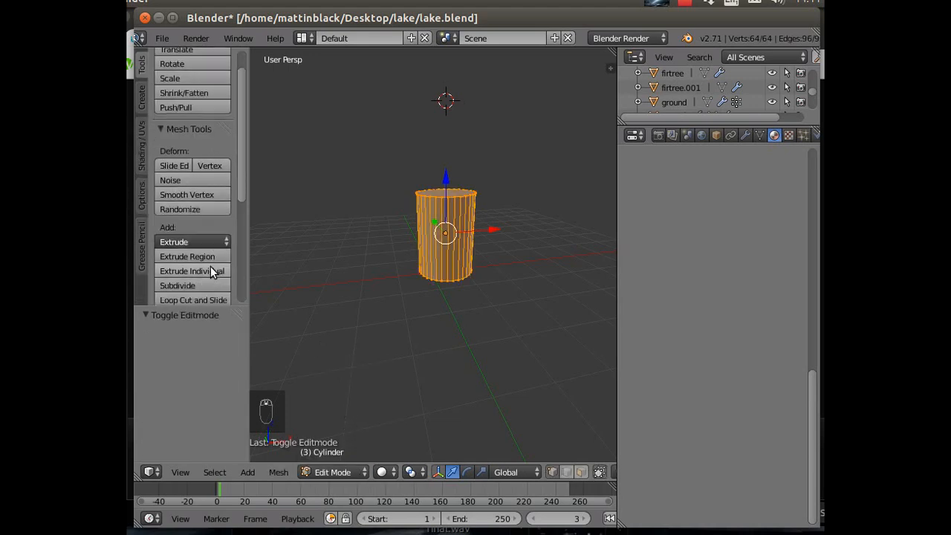
pyautogui.scroll(-2, 211, 273)
pyautogui.click(223, 273)
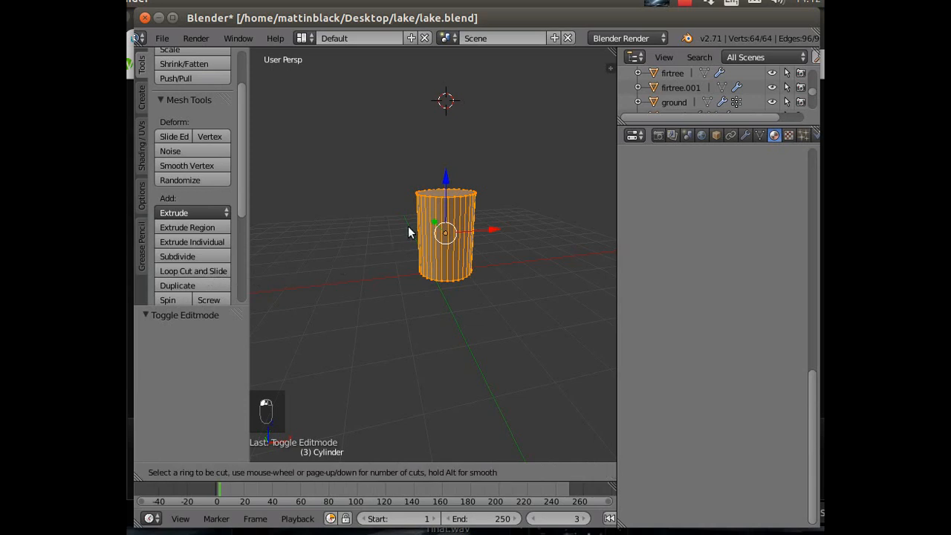
pyautogui.click(433, 237)
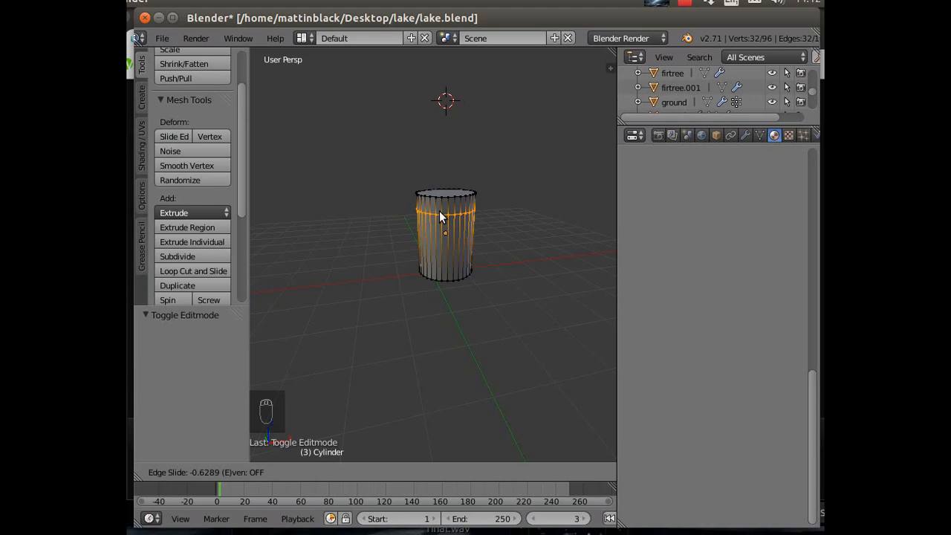
pyautogui.click(440, 211)
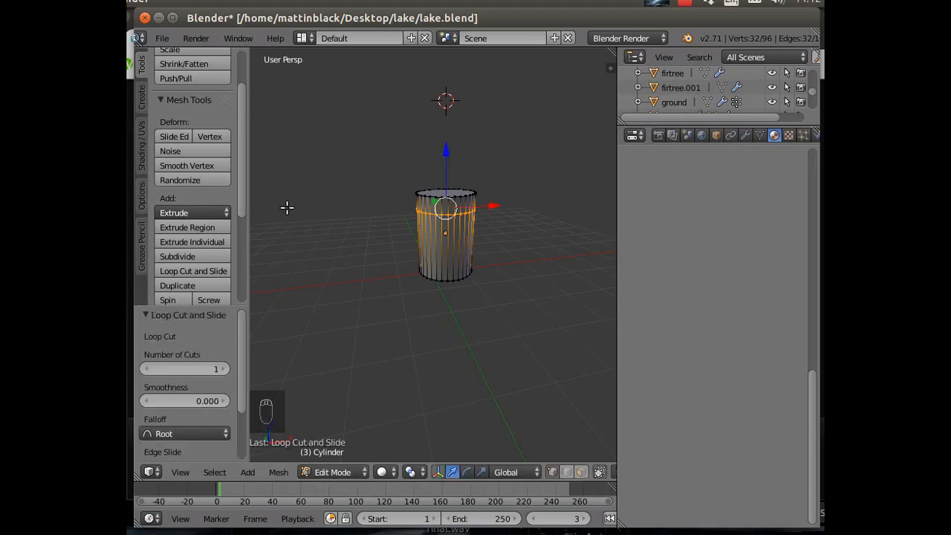
# Add a second loop cut just below the upper one and move it down along Z by about 0.121.
pyautogui.click(190, 269)
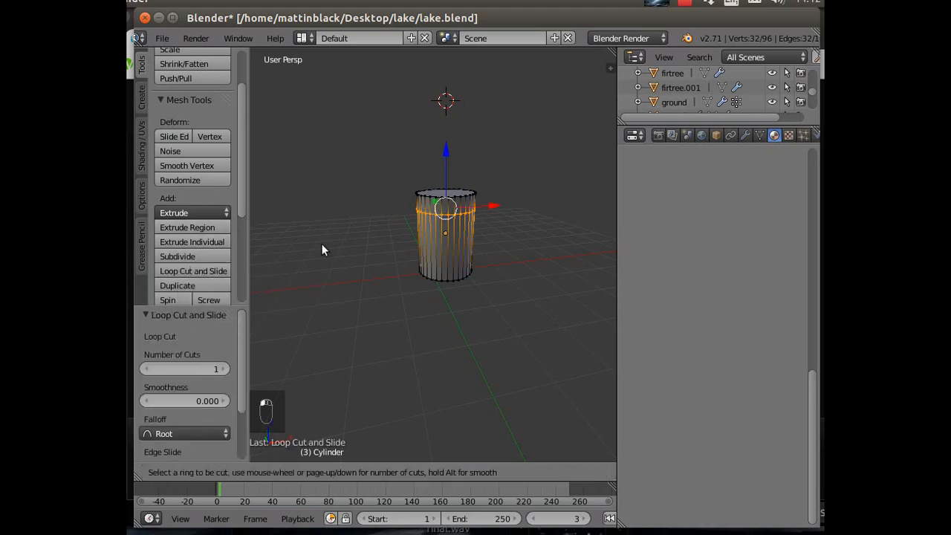
pyautogui.click(429, 235)
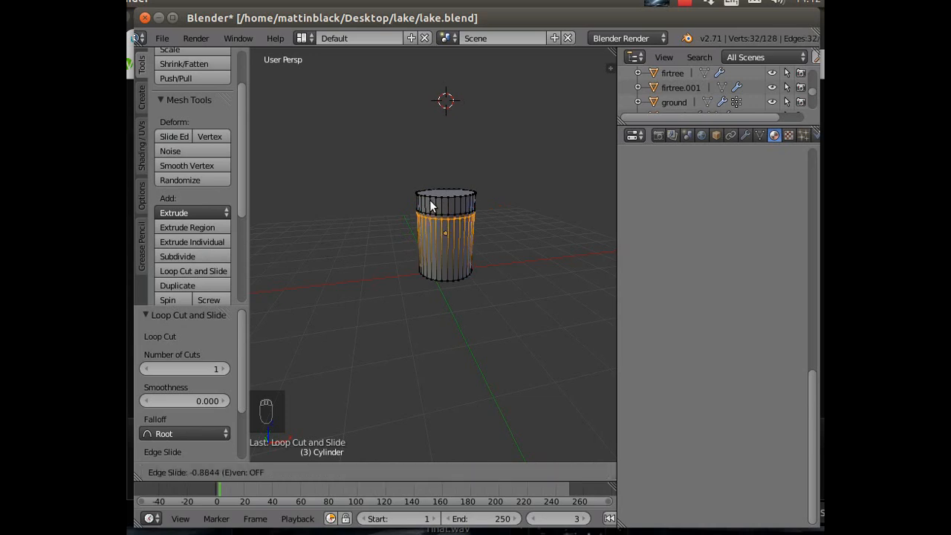
pyautogui.click(431, 206)
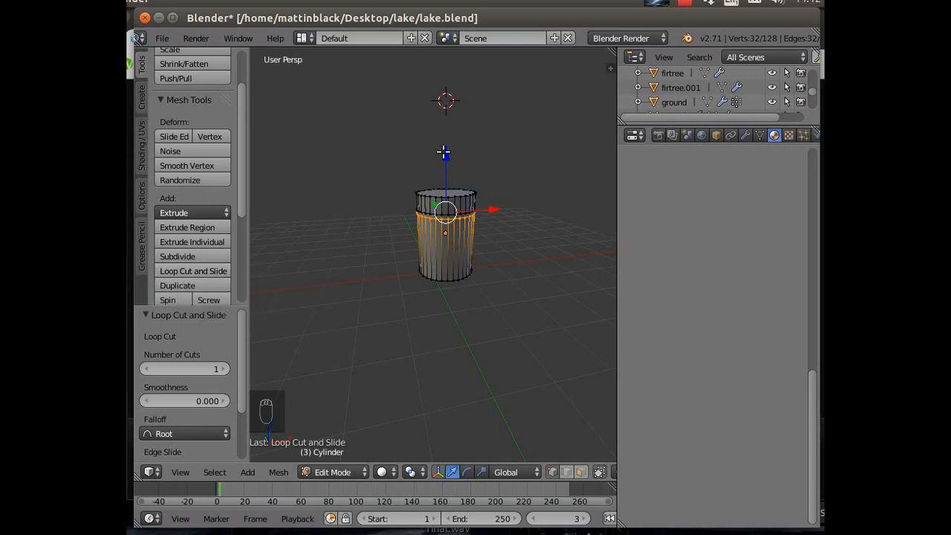
pyautogui.moveTo(444, 153); pyautogui.dragTo(443, 156)
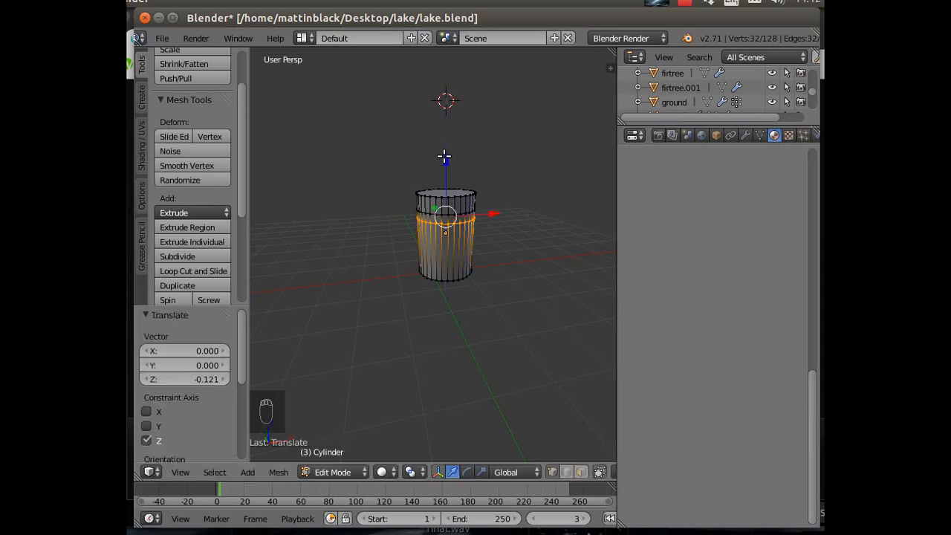
# Form the upper groove by cutting a loop between the two upper loops, scaling it to about 0.894 and nudging it along Z.
pyautogui.click(178, 271)
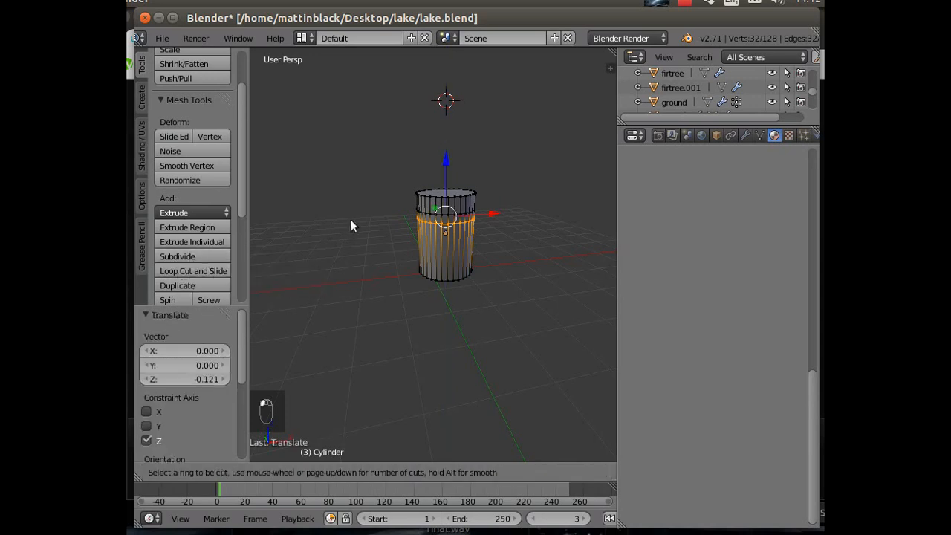
pyautogui.click(417, 214)
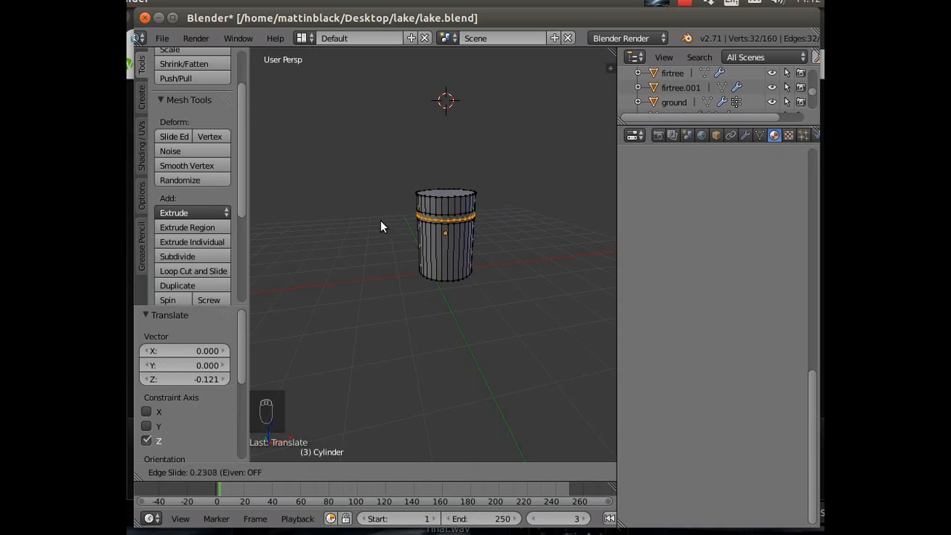
pyautogui.click(380, 220)
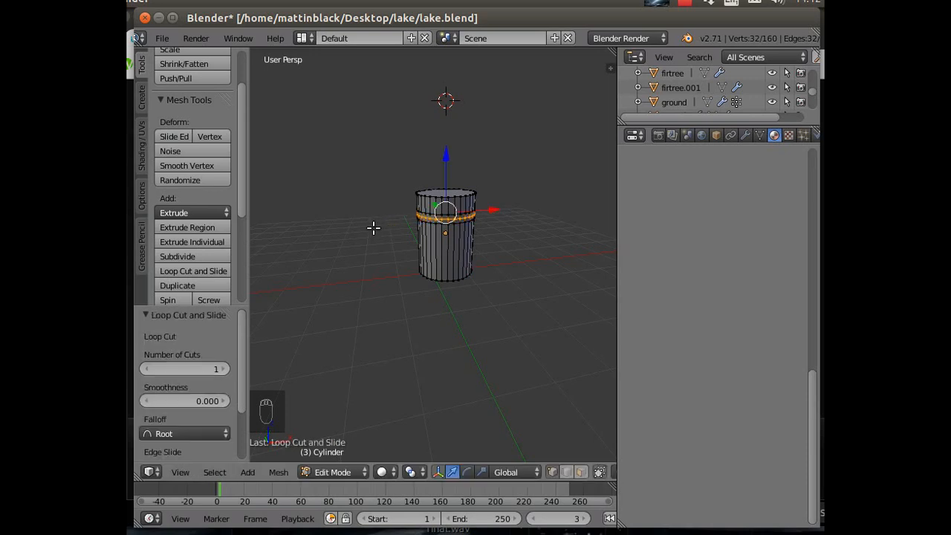
pyautogui.press('s')
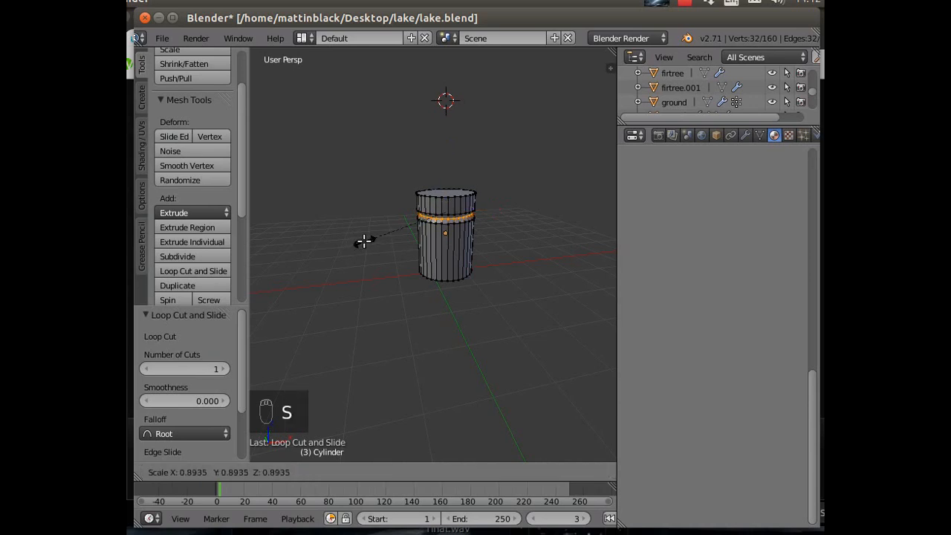
pyautogui.click(363, 240)
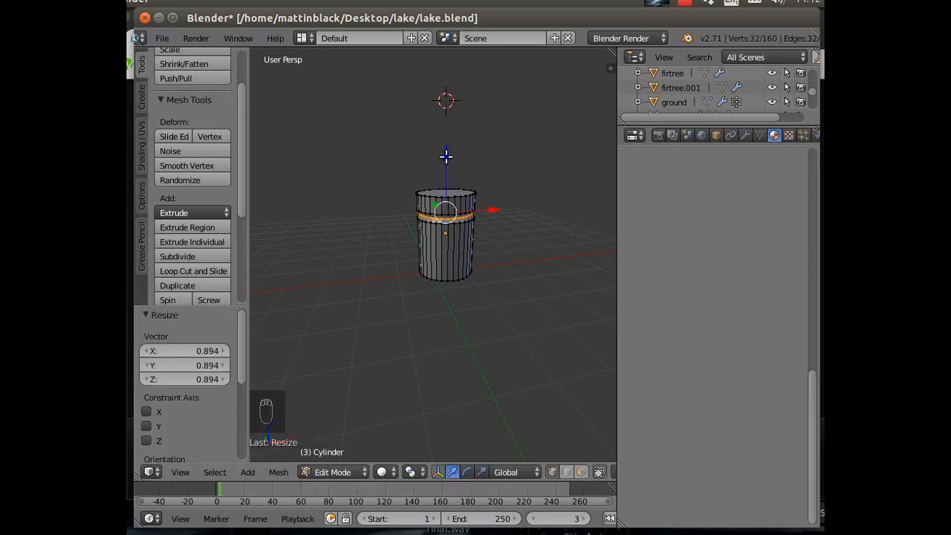
pyautogui.moveTo(446, 156); pyautogui.dragTo(446, 156)
pyautogui.moveTo(446, 157); pyautogui.dragTo(446, 159)
pyautogui.moveTo(446, 159); pyautogui.dragTo(446, 158)
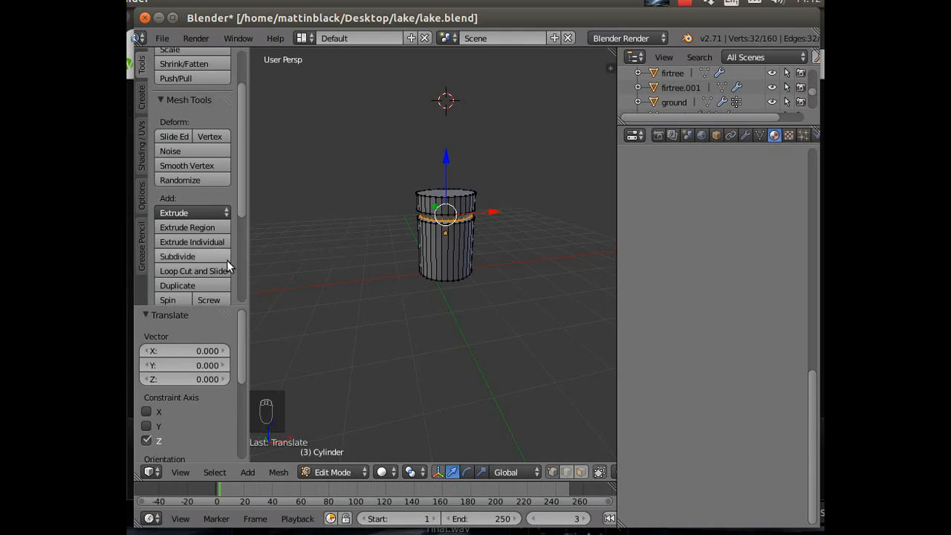
# Add two closely spaced horizontal loop cuts around the lower half of the cylinder's side.
pyautogui.click(191, 271)
pyautogui.click(471, 252)
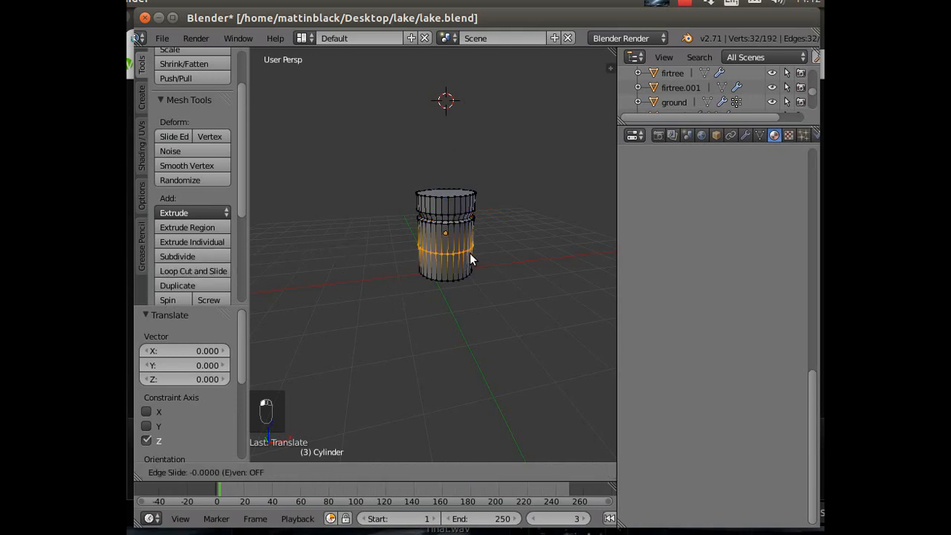
pyautogui.click(469, 245)
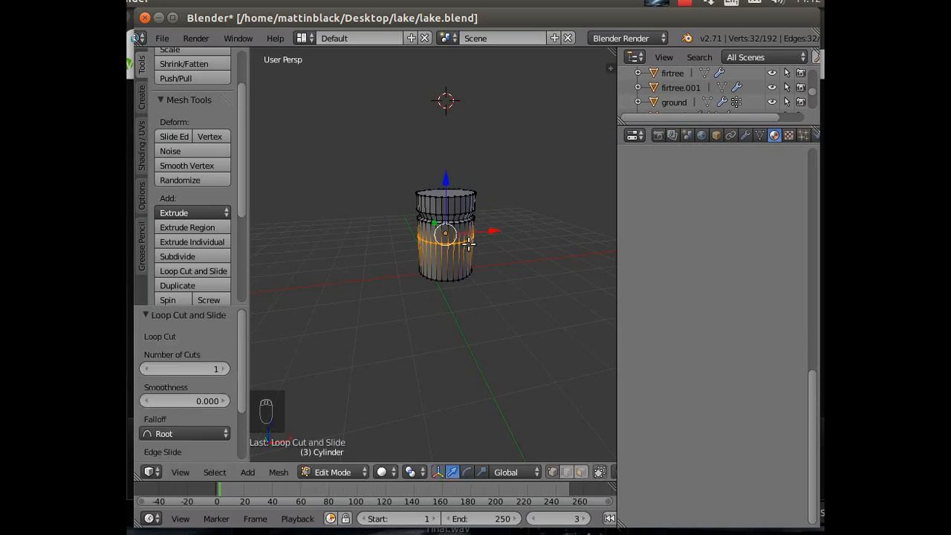
pyautogui.click(183, 271)
pyautogui.click(419, 249)
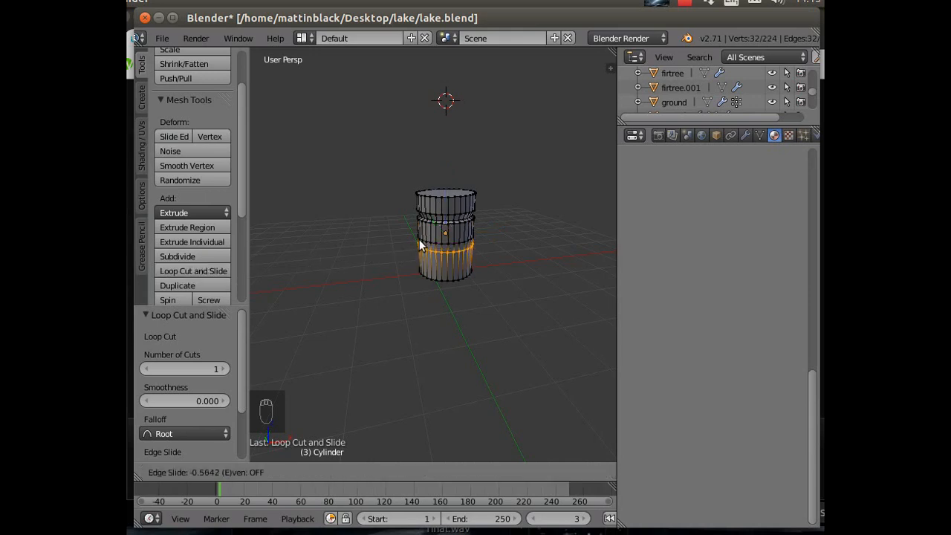
pyautogui.click(419, 239)
# Form the lower groove by cutting a loop between the two lower loops and scaling it to about 0.729.
pyautogui.click(186, 272)
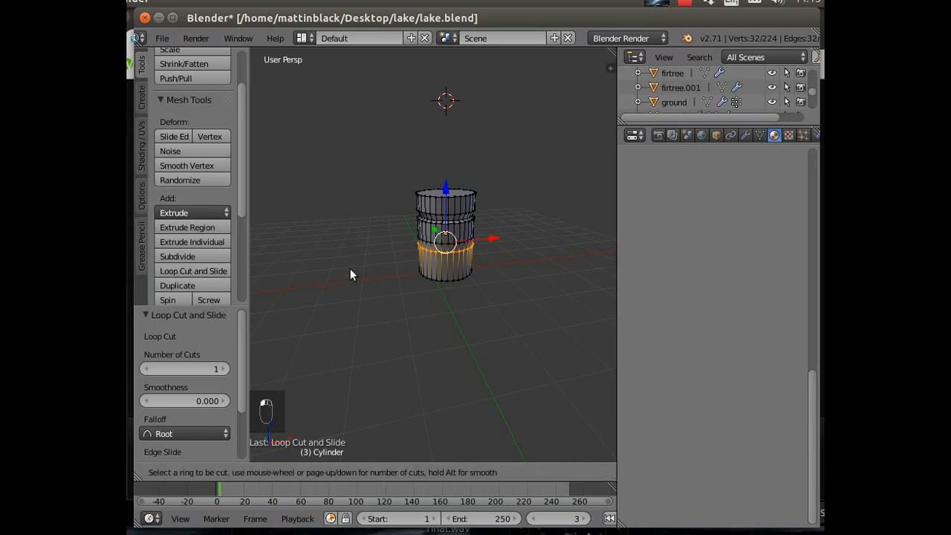
pyautogui.click(453, 249)
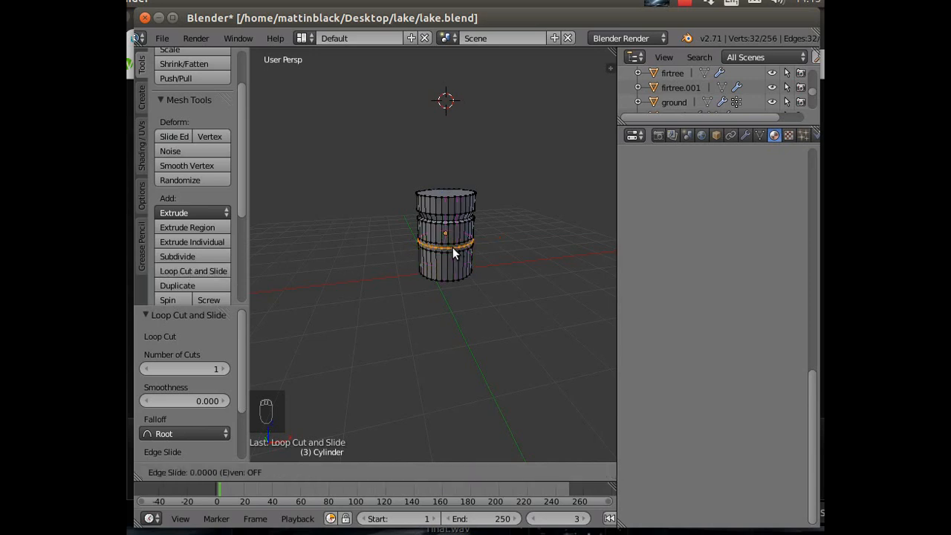
pyautogui.click(453, 248)
pyautogui.press('s')
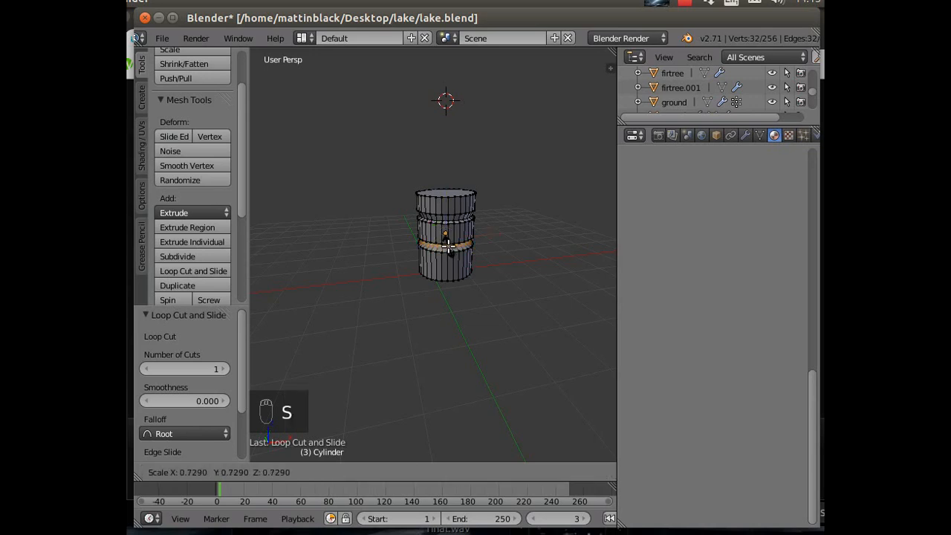
pyautogui.click(448, 246)
pyautogui.moveTo(448, 318)
pyautogui.mouseDown(button='middle')
pyautogui.moveTo(472, 295)
pyautogui.moveTo(468, 283)
pyautogui.moveTo(423, 333)
pyautogui.moveTo(449, 357)
pyautogui.moveTo(454, 339)
pyautogui.moveTo(444, 325)
pyautogui.mouseUp(button='middle')
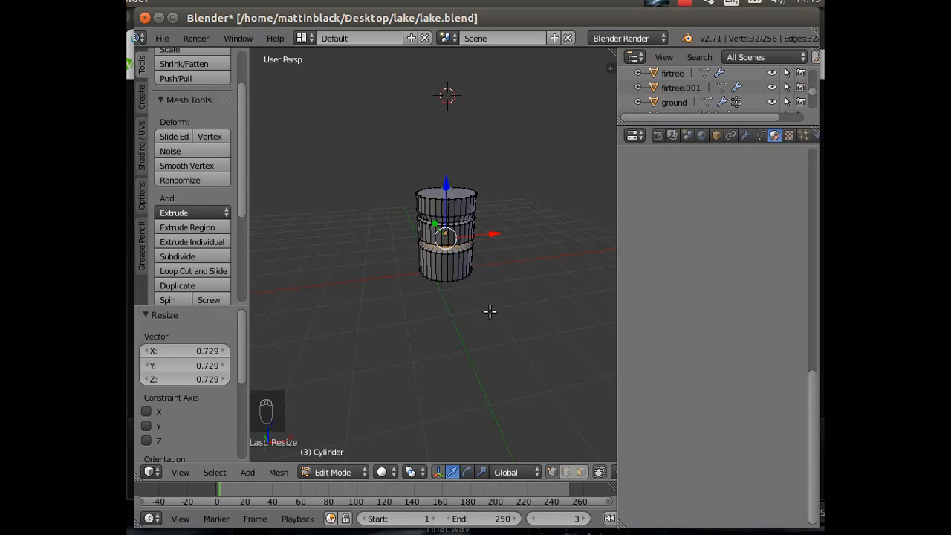
pyautogui.moveTo(487, 323); pyautogui.dragTo(478, 296, button='middle')
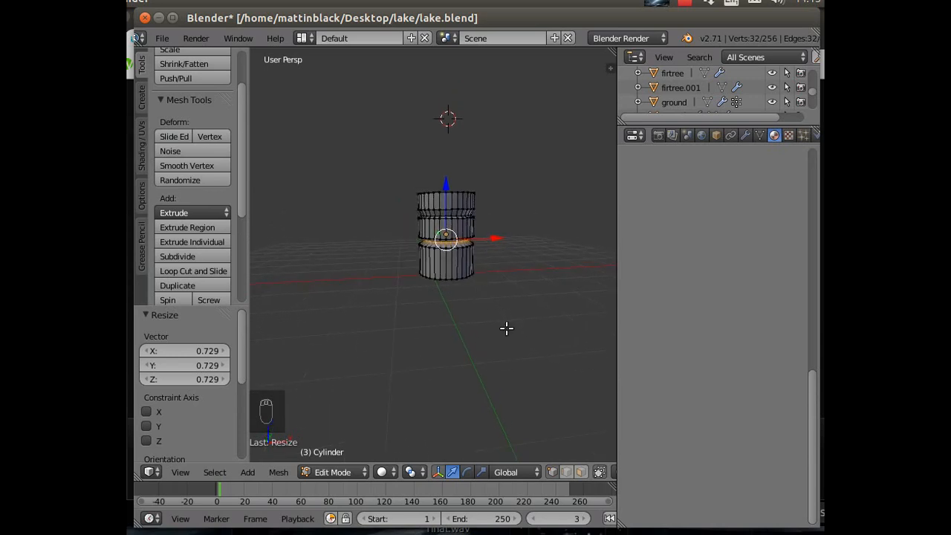
# In orthographic front view, select only the band above the upper groove and move it down along Z by about 0.141.
pyautogui.click(180, 473)
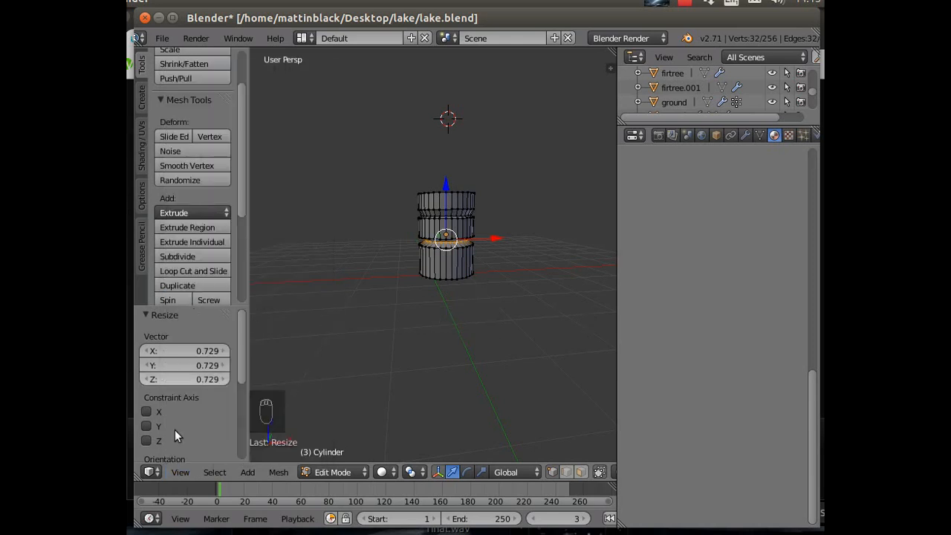
pyautogui.click(180, 473)
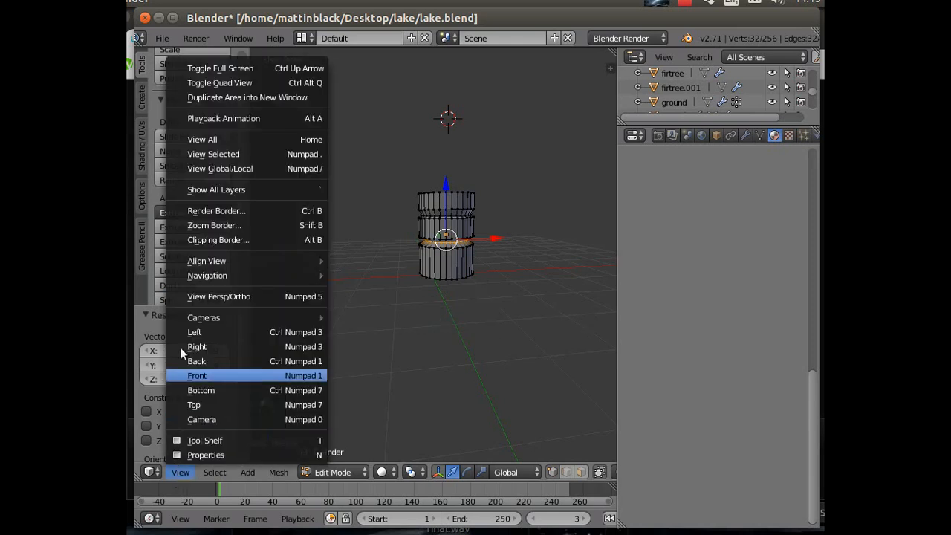
pyautogui.click(211, 297)
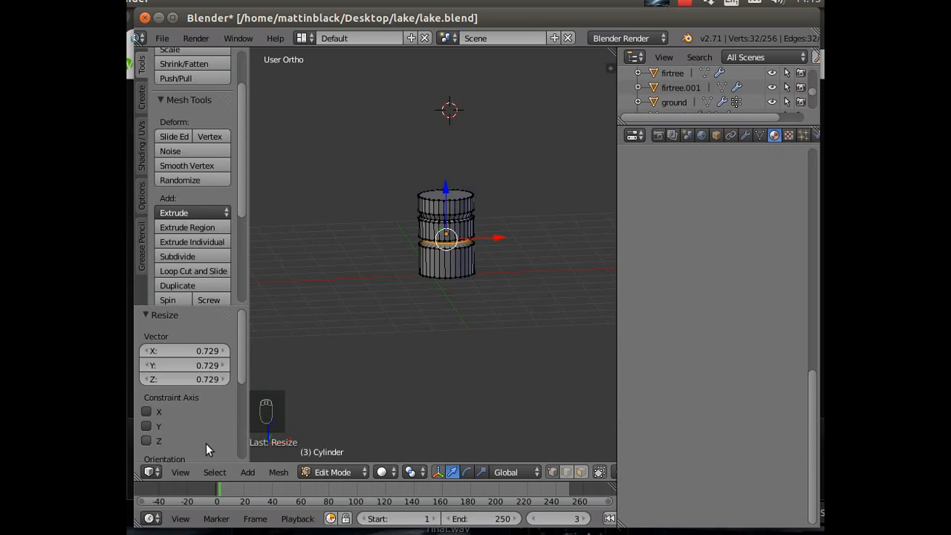
pyautogui.click(180, 473)
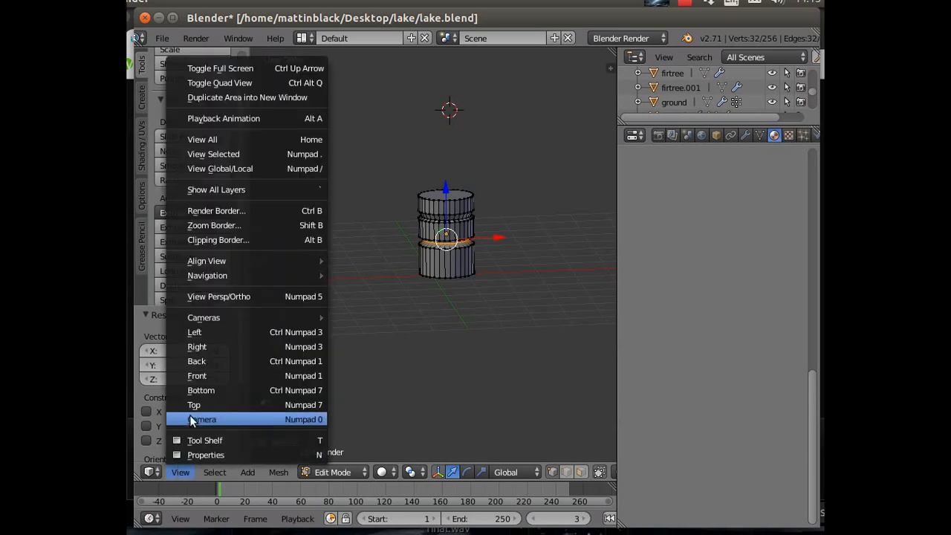
pyautogui.click(206, 376)
pyautogui.scroll(5, 418, 379)
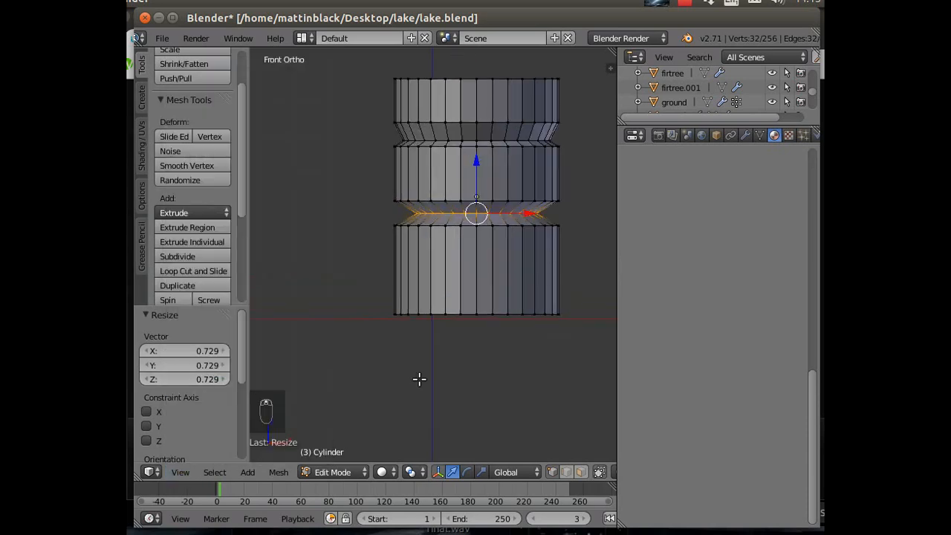
pyautogui.scroll(-1, 419, 380)
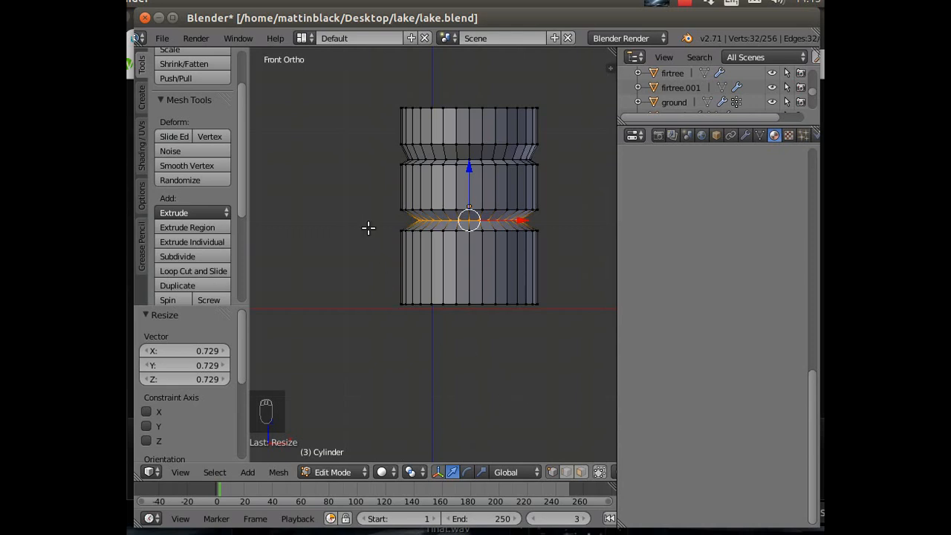
pyautogui.press('a')
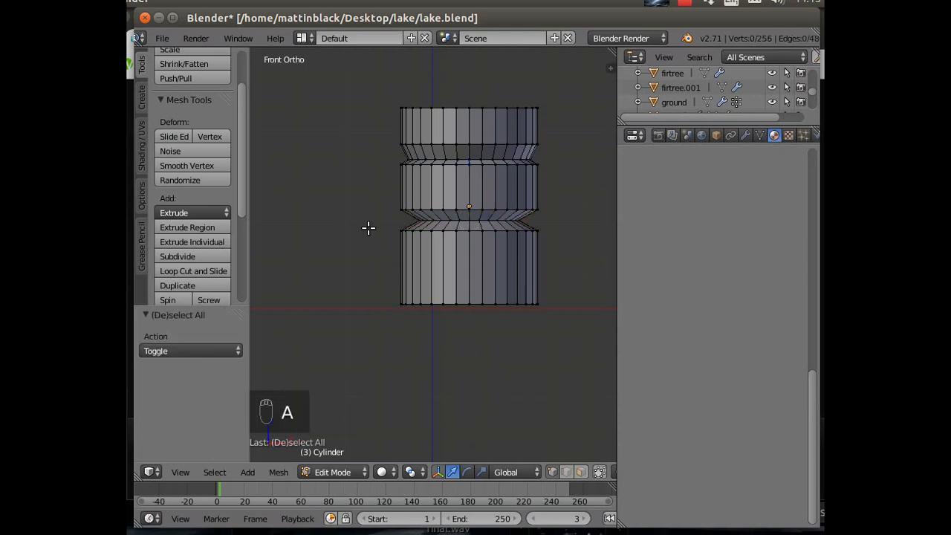
pyautogui.press('c')
pyautogui.press('b')
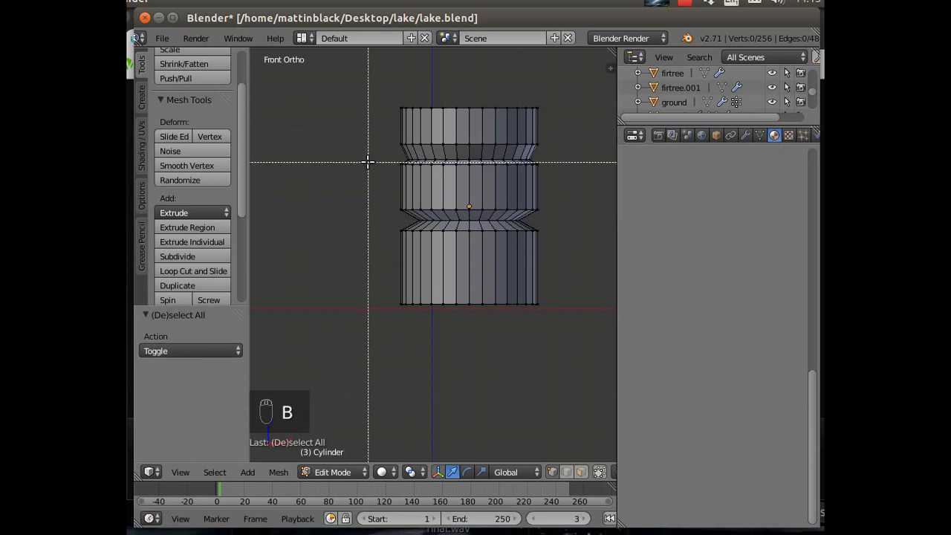
pyautogui.moveTo(379, 154); pyautogui.dragTo(568, 92)
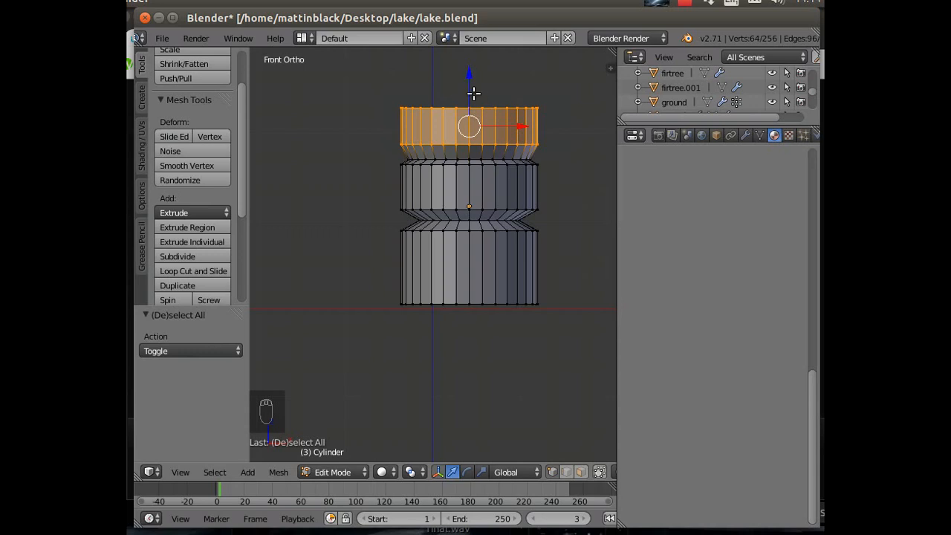
pyautogui.moveTo(470, 76); pyautogui.dragTo(469, 90)
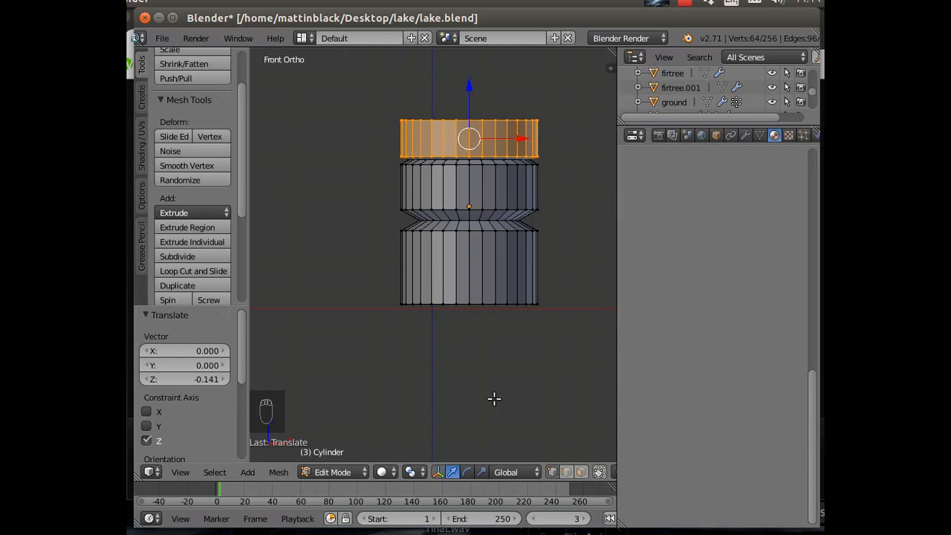
# Select only the section below the lower groove and move it up along Z by about 0.108 to narrow that groove.
pyautogui.press('a')
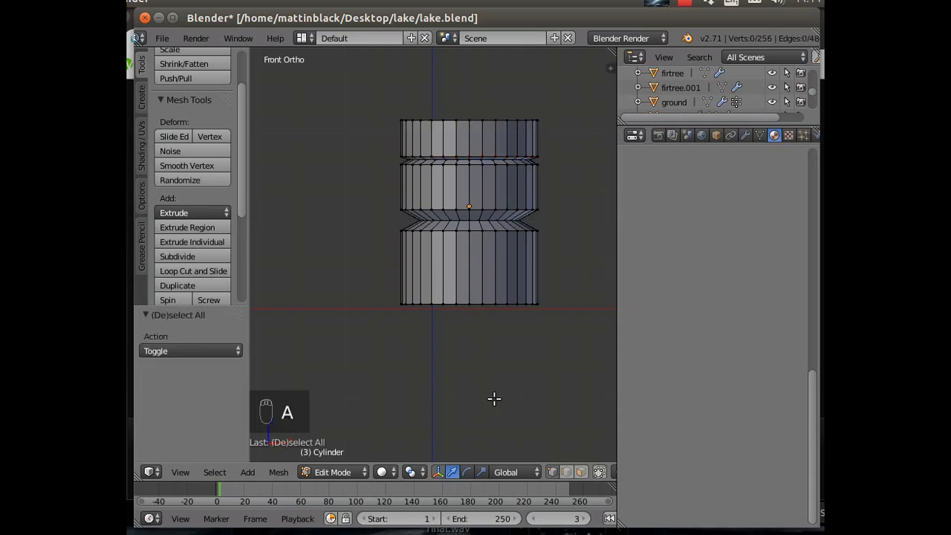
pyautogui.press('b')
pyautogui.moveTo(391, 336); pyautogui.dragTo(570, 223)
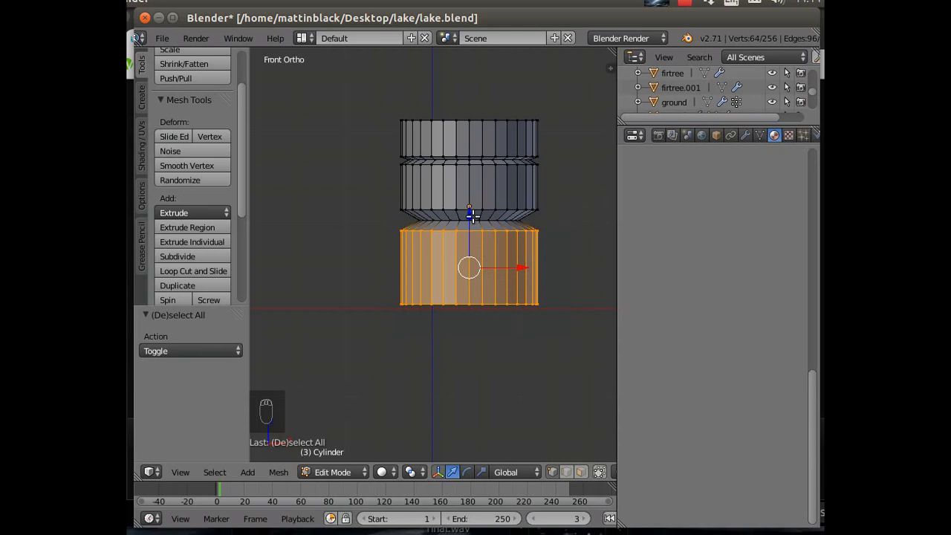
pyautogui.press('g')
pyautogui.press('z')
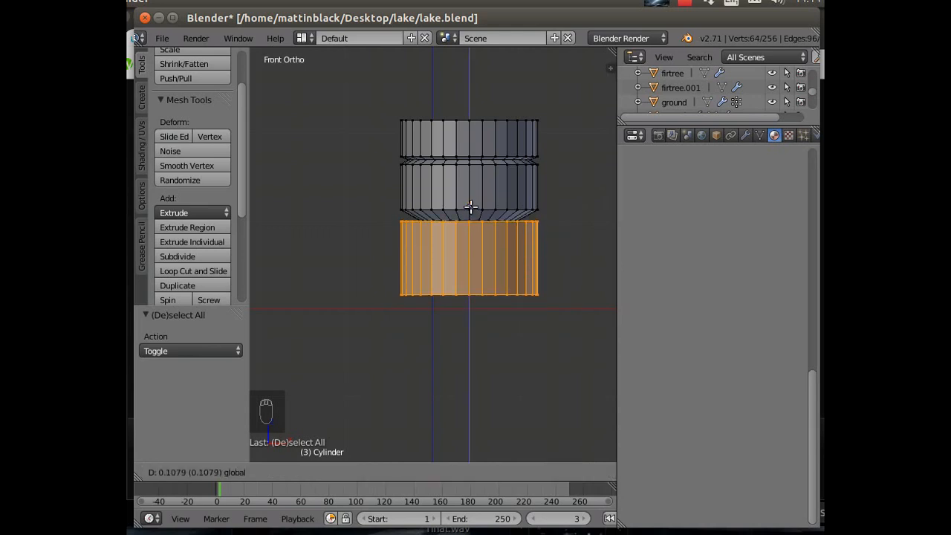
pyautogui.click(470, 207)
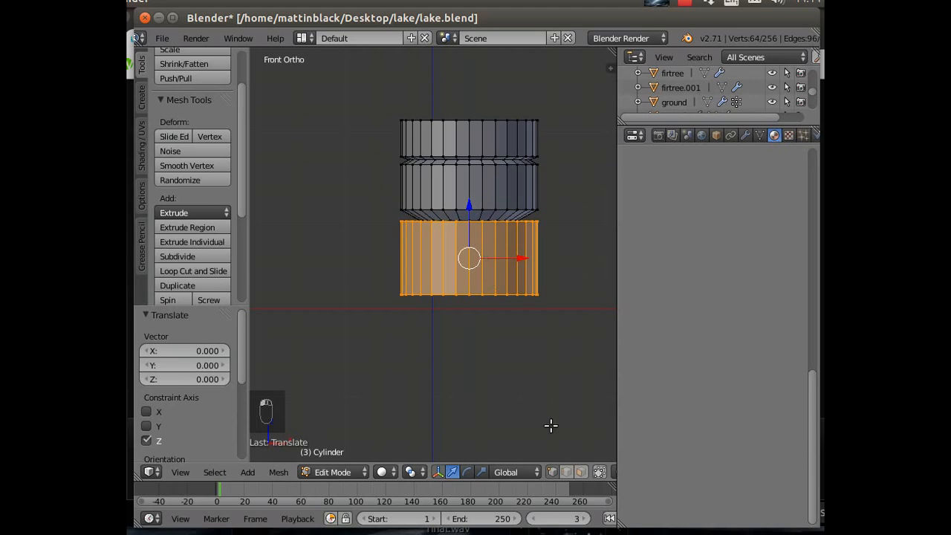
# Select the cylinder's entire mesh and subdivide it with one cut.
pyautogui.moveTo(527, 376); pyautogui.dragTo(516, 417, button='middle')
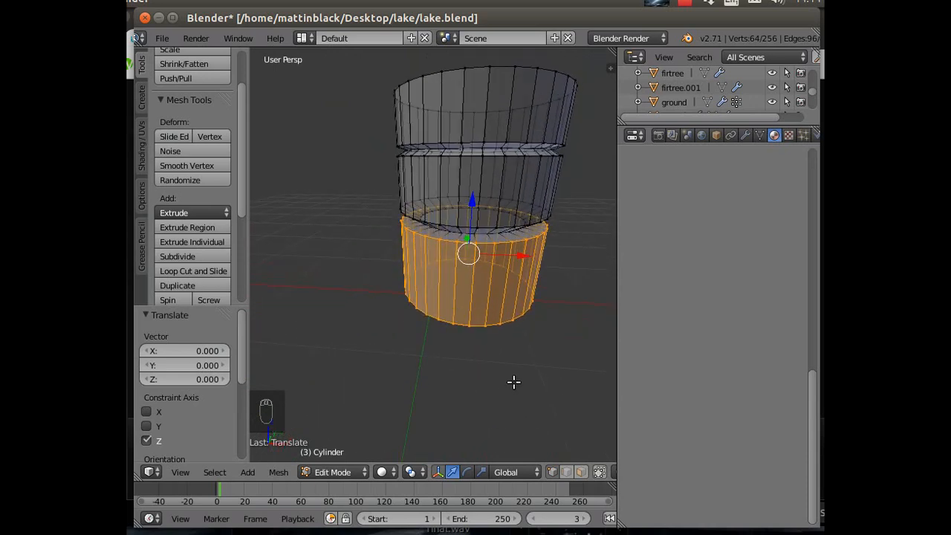
pyautogui.press('a')
pyautogui.press('a')
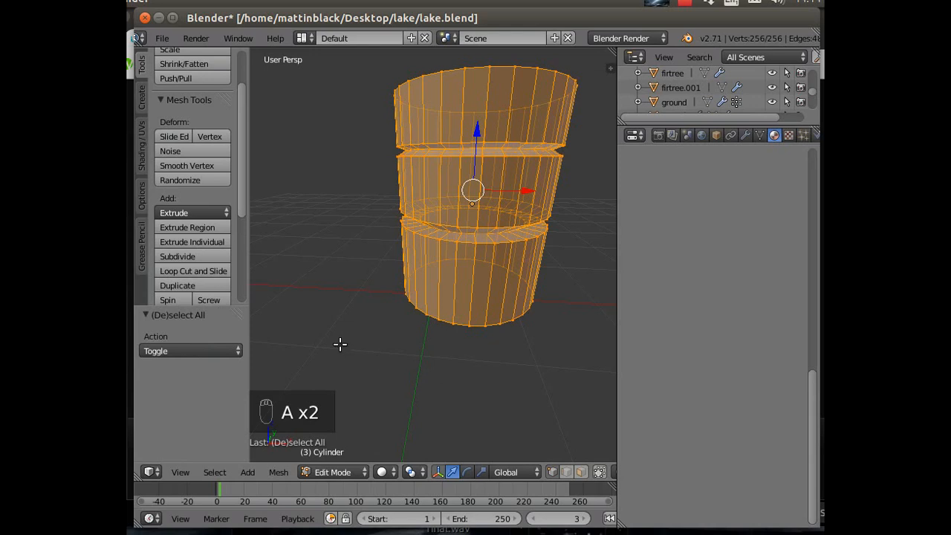
pyautogui.click(192, 256)
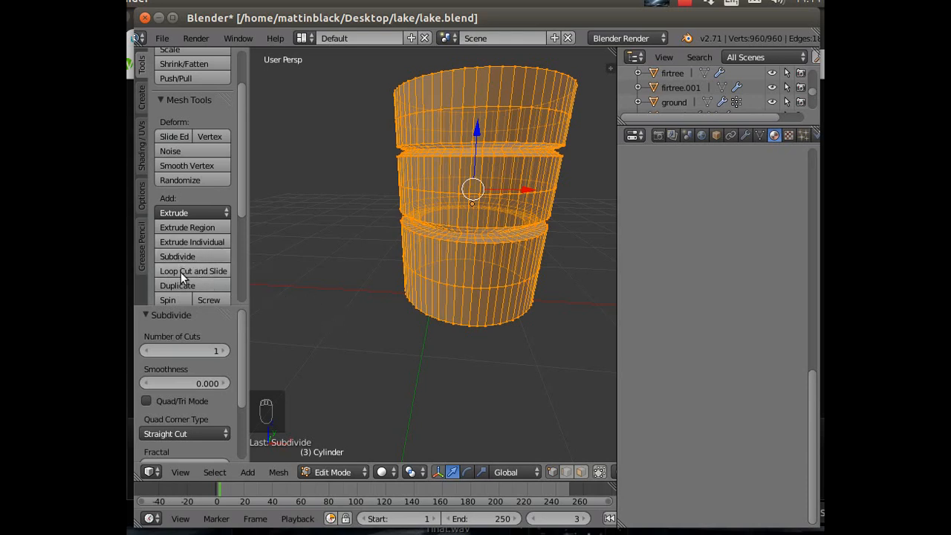
pyautogui.click(181, 274)
pyautogui.click(176, 272)
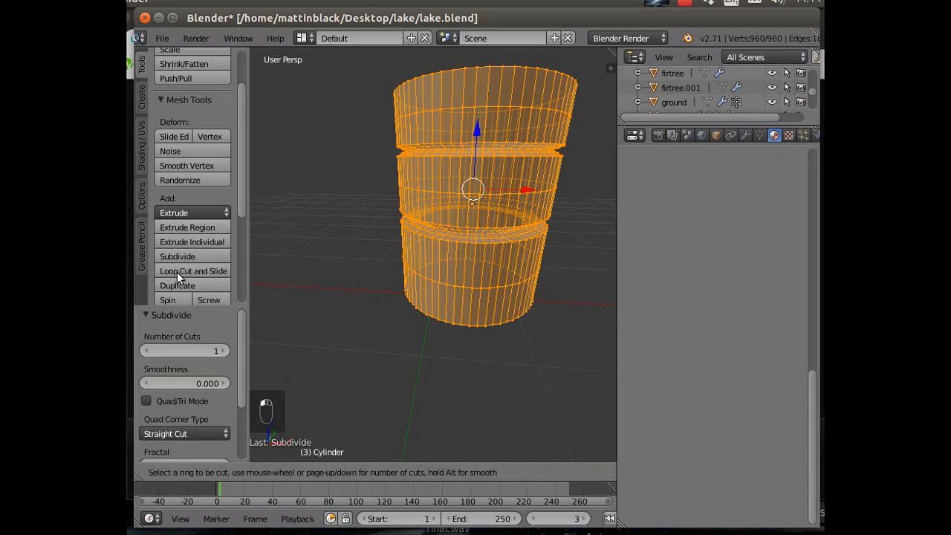
pyautogui.click(176, 272)
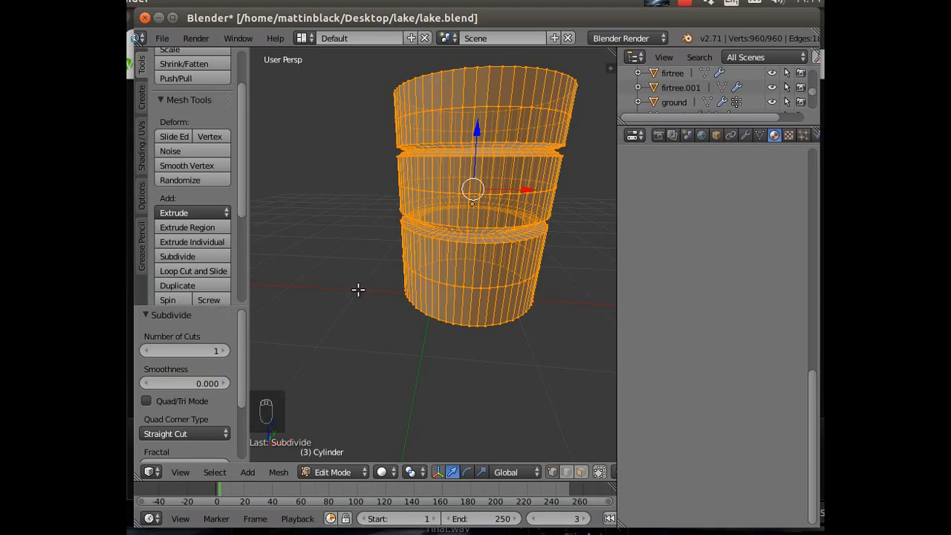
# Limit selection to visible geometry, select the edge loop midway up the top band and raise it along Z by about 0.167.
pyautogui.moveTo(362, 295); pyautogui.dragTo(392, 328, button='middle')
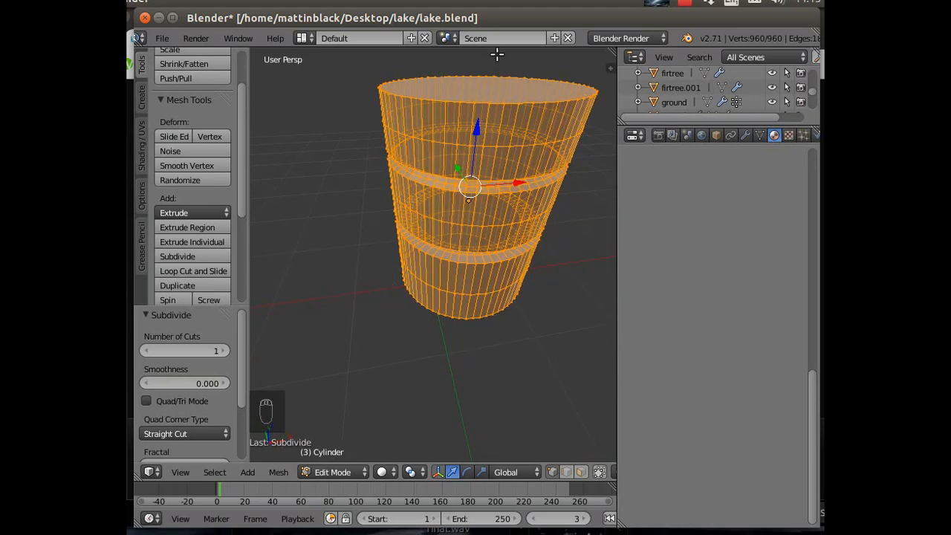
pyautogui.rightClick(421, 138)
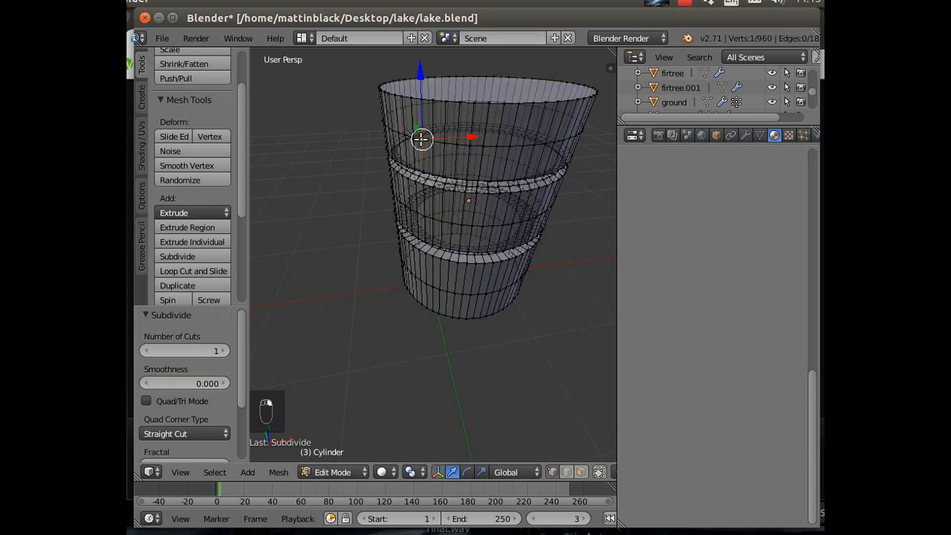
pyautogui.keyDown('shift'); pyautogui.rightClick(430, 139); pyautogui.keyUp('shift')
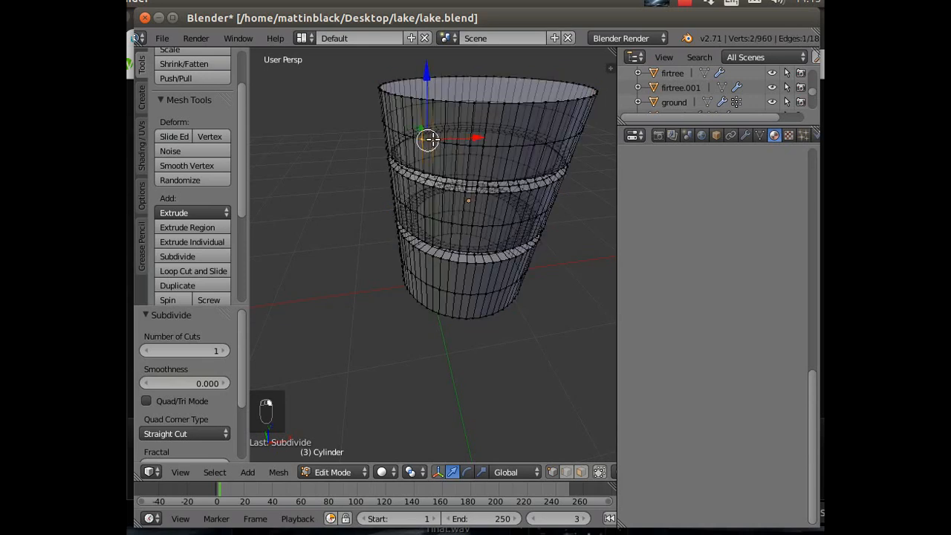
pyautogui.click(600, 471)
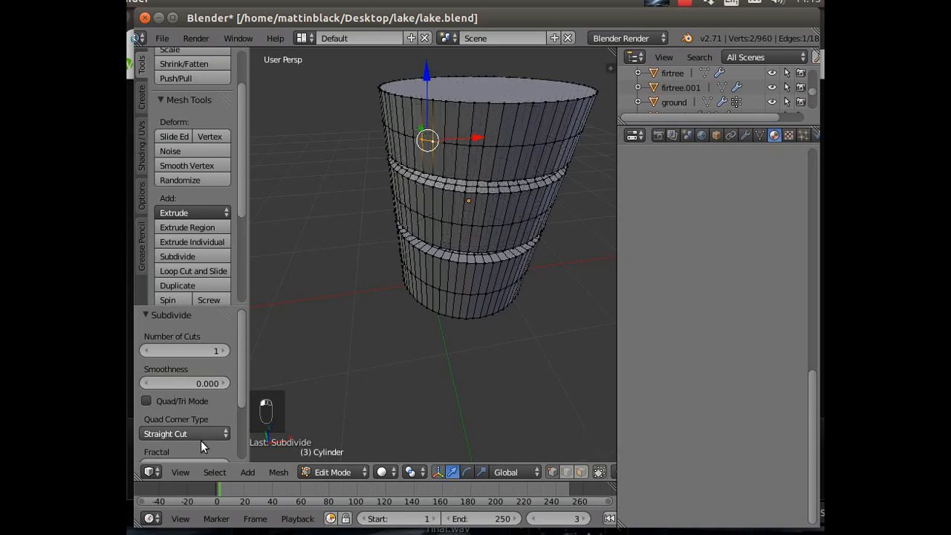
pyautogui.click(213, 473)
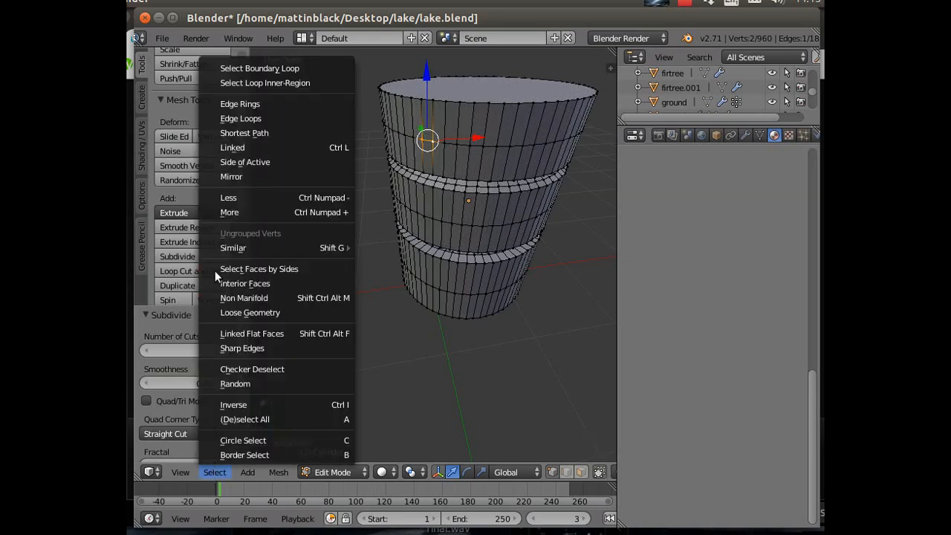
pyautogui.click(264, 111)
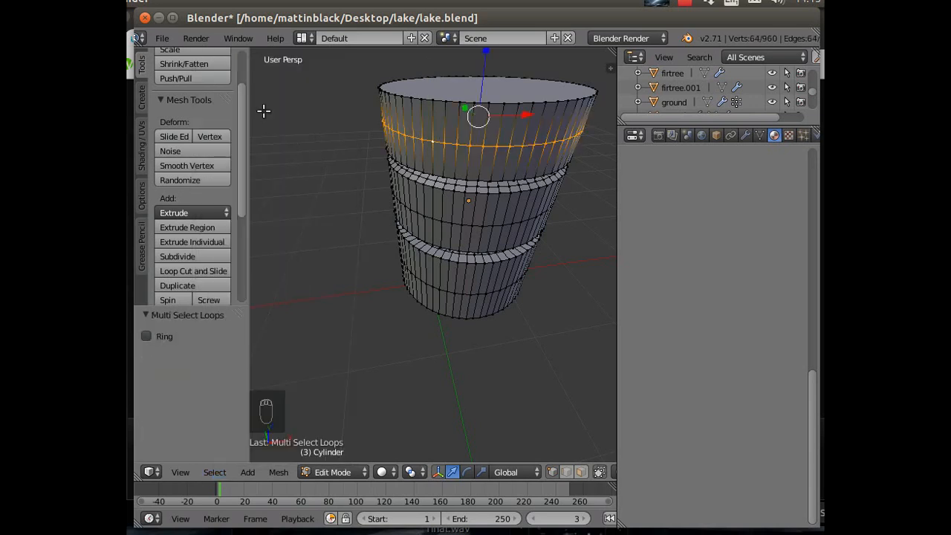
pyautogui.moveTo(486, 62); pyautogui.dragTo(480, 455)
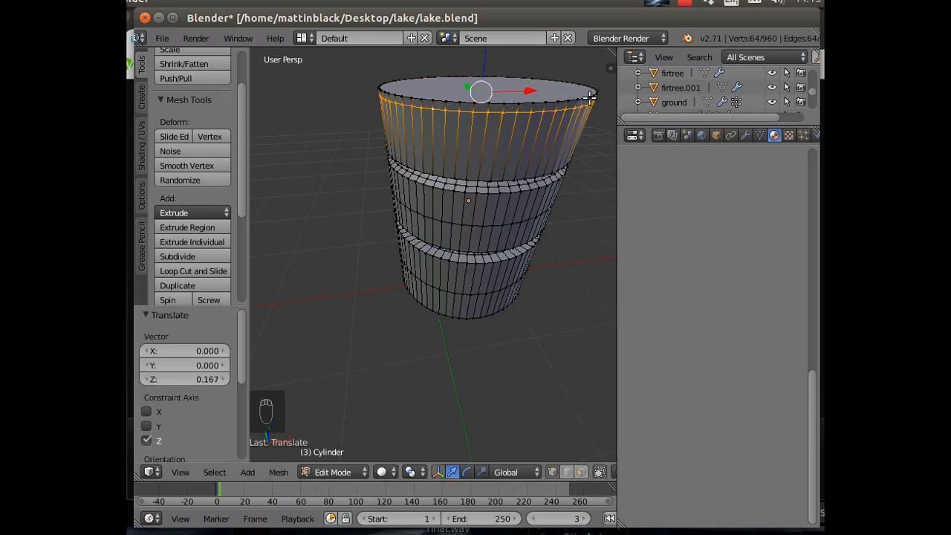
# Select the edge loop around the barrel's top face and scale it to about 0.967 to taper the rim.
pyautogui.rightClick(411, 96)
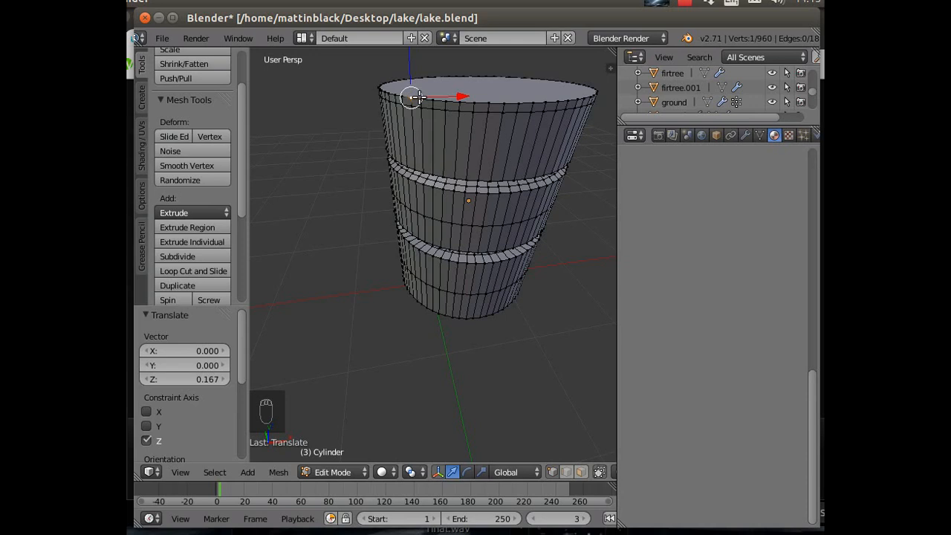
pyautogui.keyDown('shift'); pyautogui.rightClick(418, 98); pyautogui.keyUp('shift')
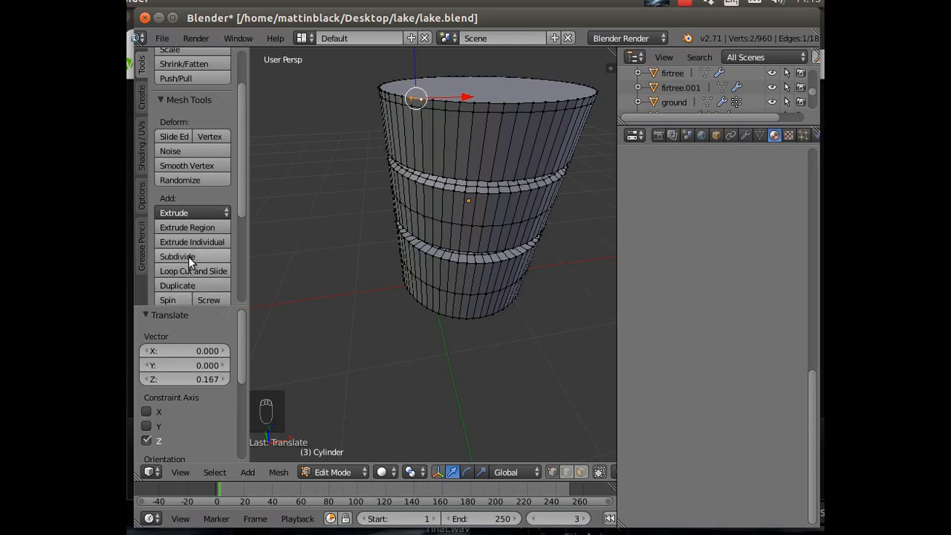
pyautogui.click(215, 473)
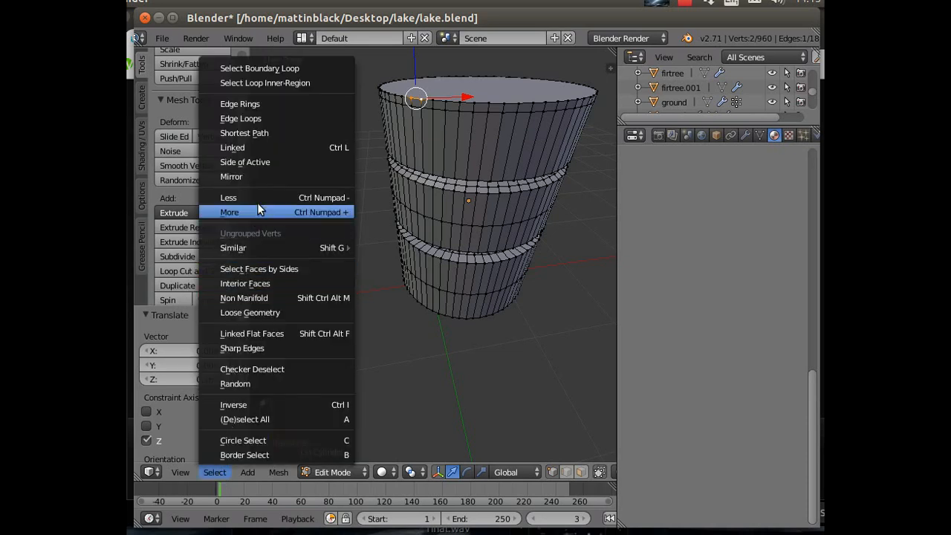
pyautogui.click(261, 118)
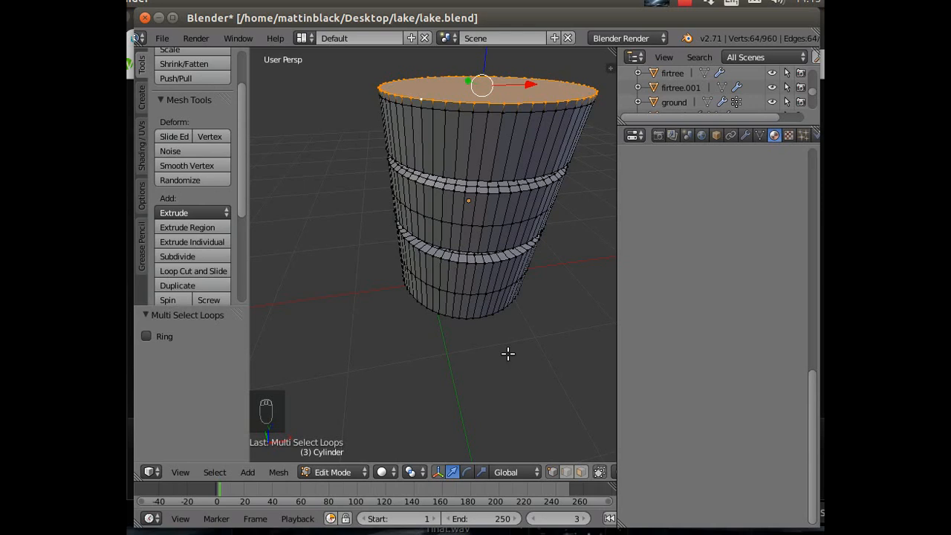
pyautogui.press('s')
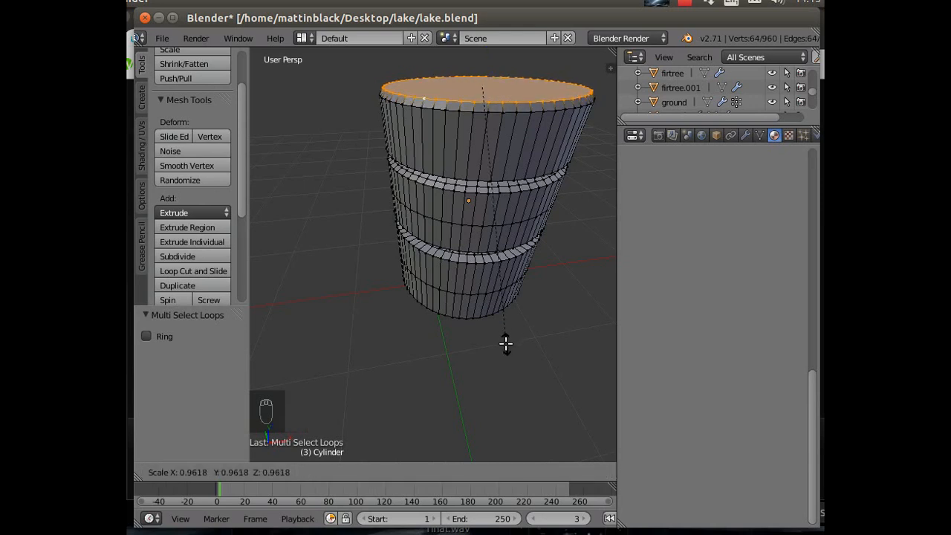
pyautogui.click(506, 345)
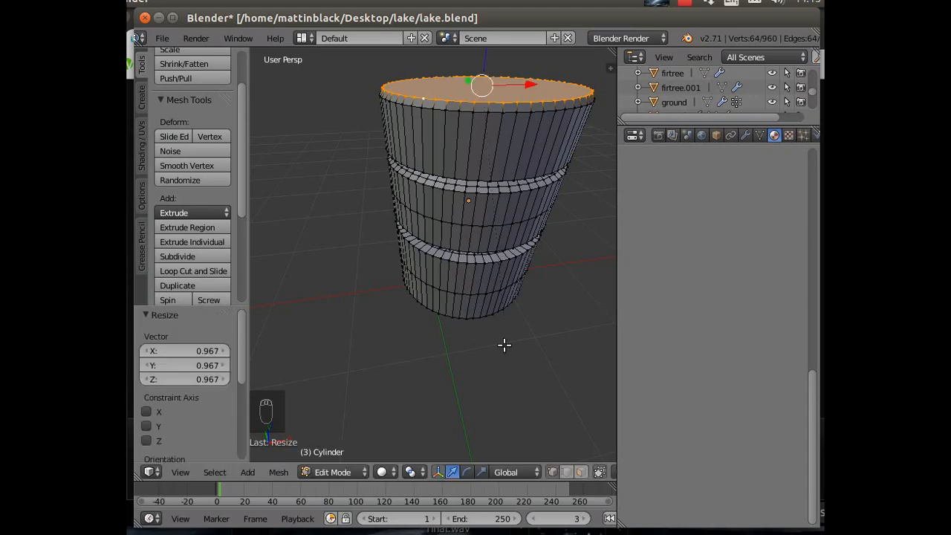
pyautogui.moveTo(435, 356); pyautogui.dragTo(473, 363, button='middle')
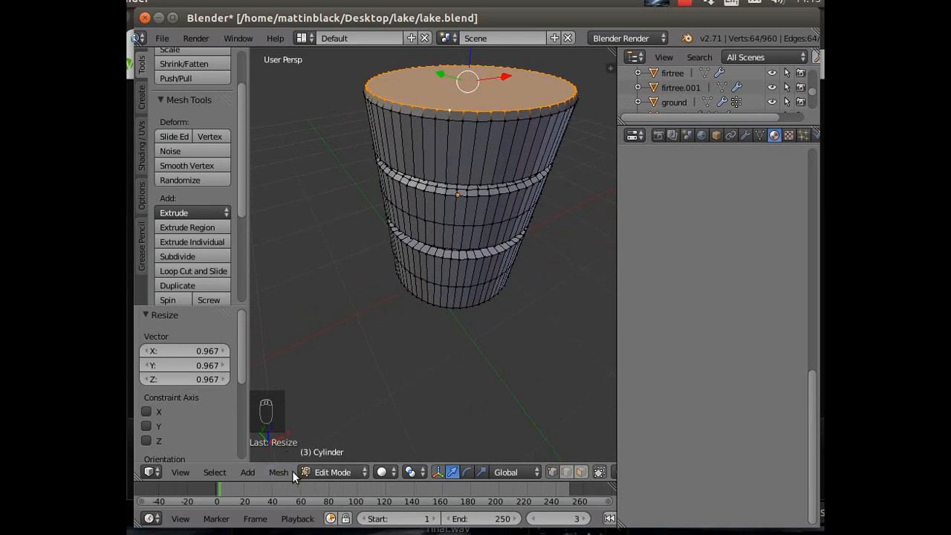
# Return to Object Mode and add a Displace modifier to the barrel using the rockdis texture.
pyautogui.click(327, 473)
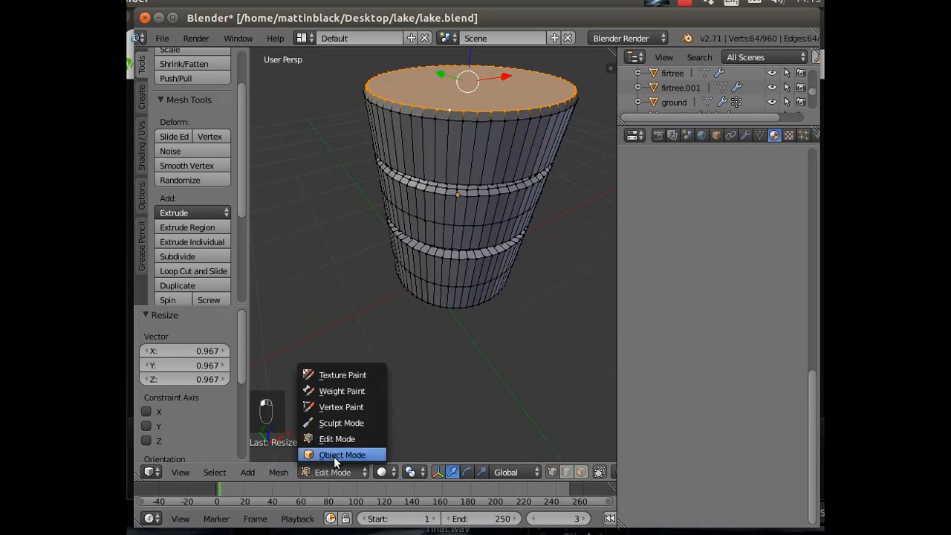
pyautogui.click(334, 456)
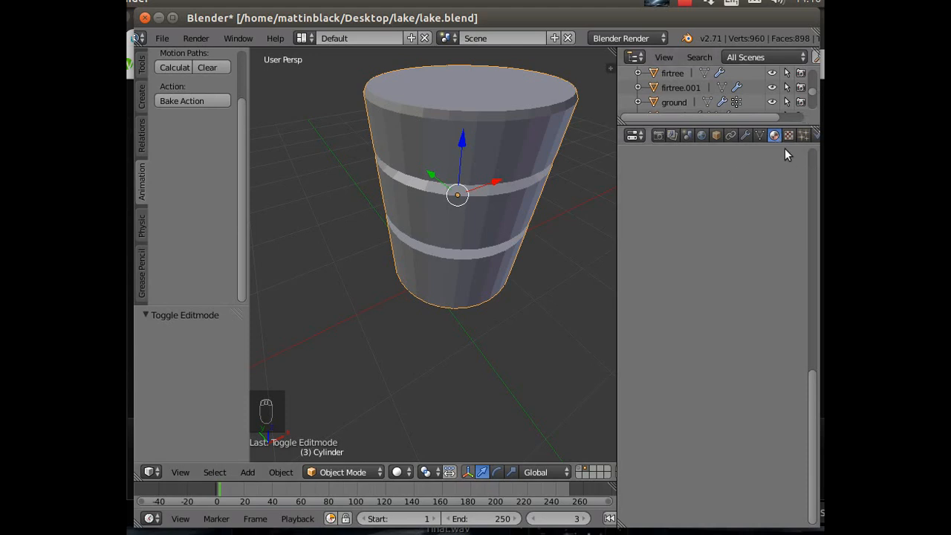
pyautogui.click(745, 136)
pyautogui.click(701, 183)
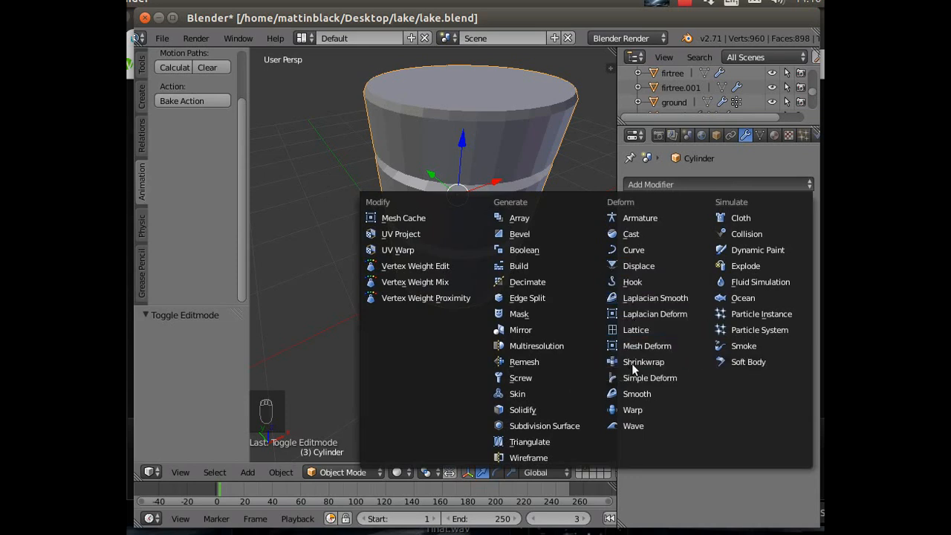
pyautogui.click(635, 266)
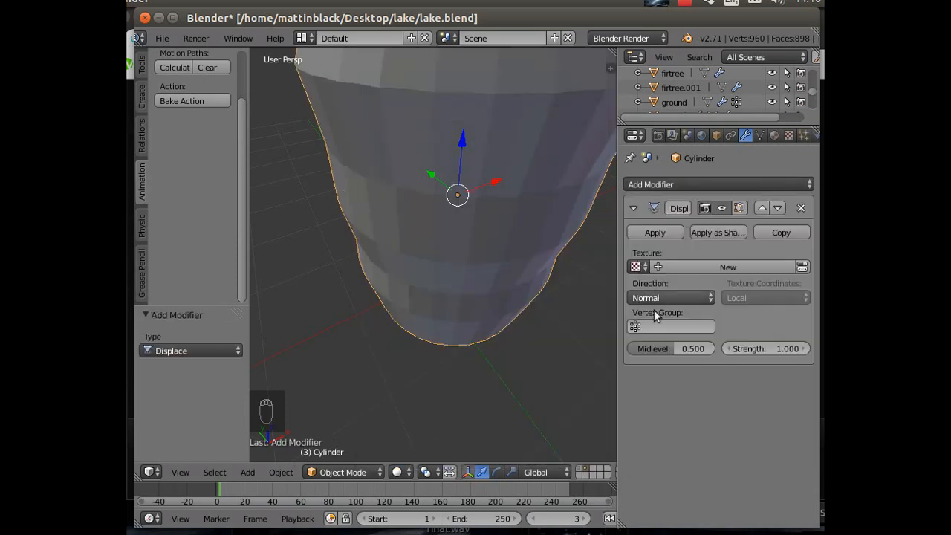
pyautogui.click(646, 267)
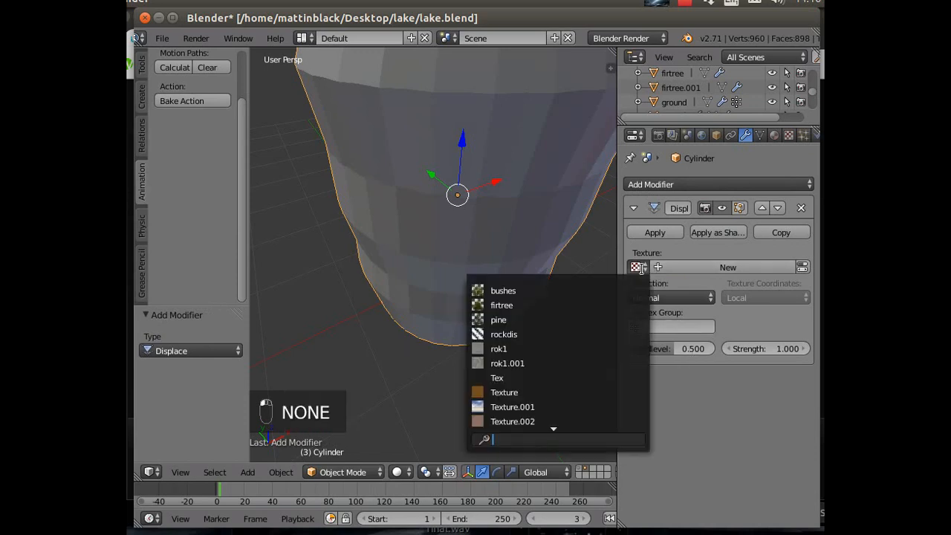
pyautogui.click(547, 335)
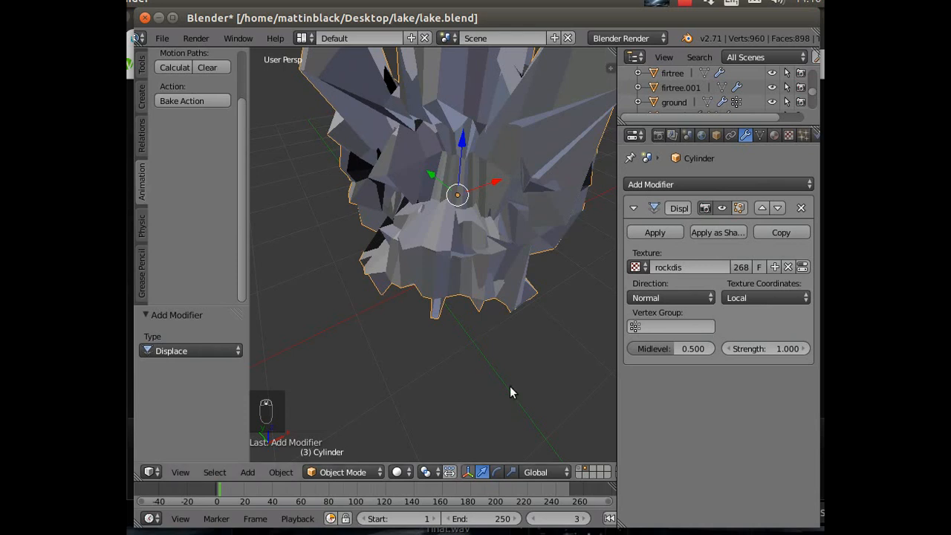
# Set the Displace modifier's strength to 0.100 and its texture coordinates to Global.
pyautogui.scroll(-3, 510, 387)
pyautogui.moveTo(771, 349); pyautogui.dragTo(740, 349)
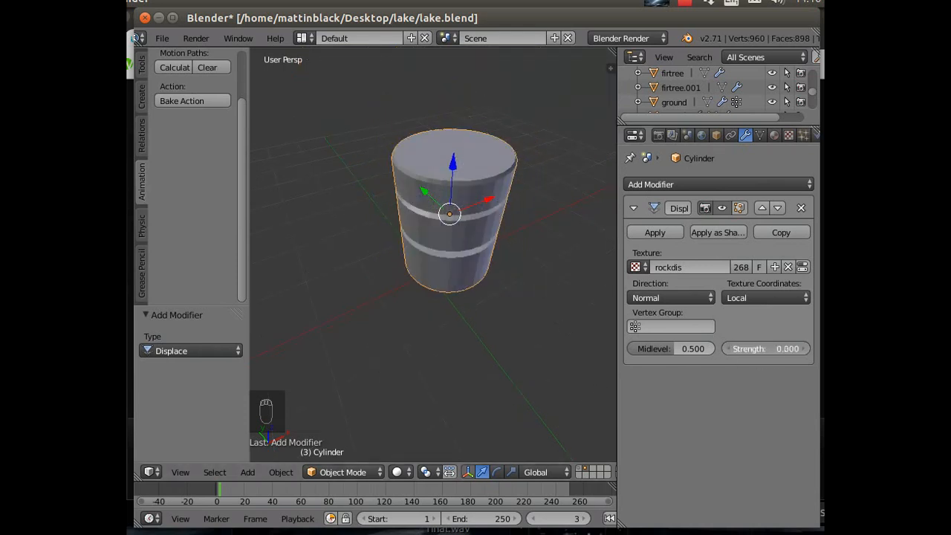
pyautogui.click(806, 349)
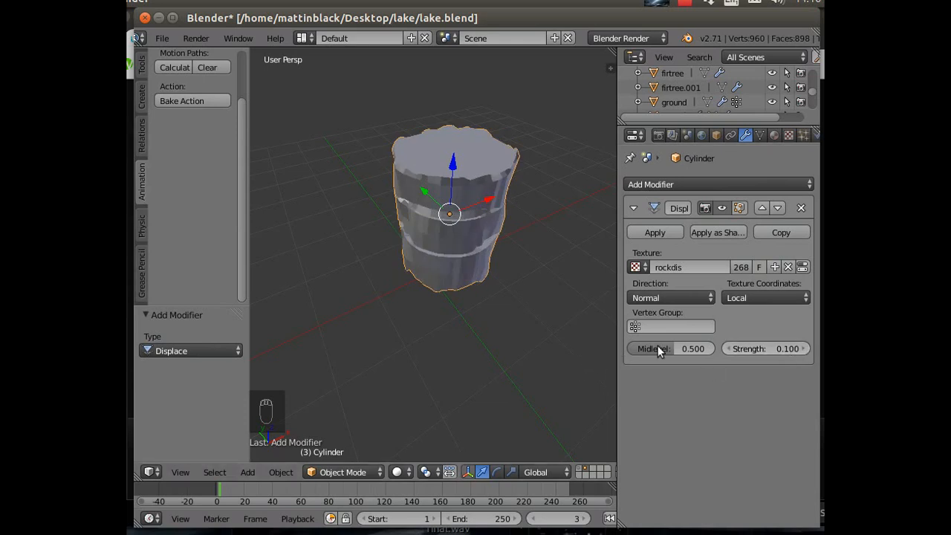
pyautogui.click(739, 298)
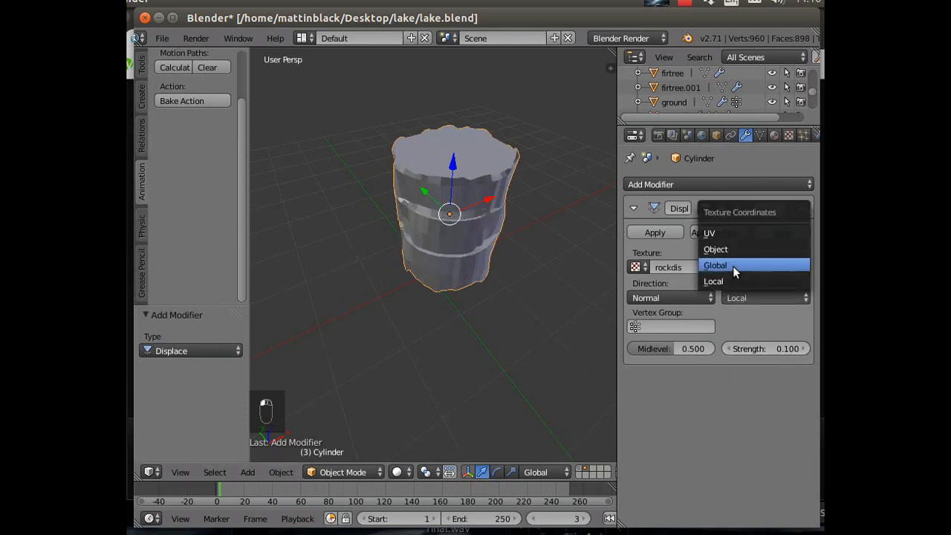
pyautogui.click(737, 266)
# Move the barrel along X, ending with a shift of about -0.371, to vary its dents under global displacement.
pyautogui.press('g')
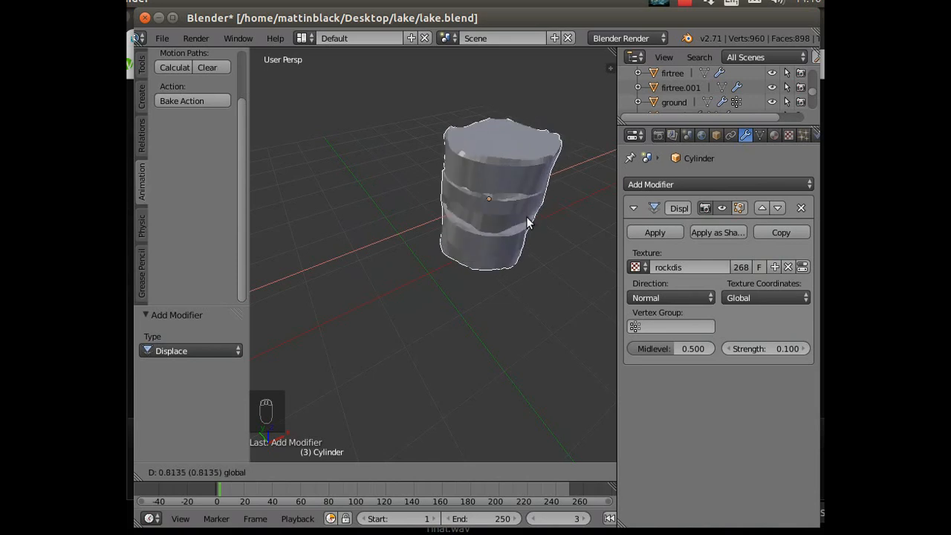
pyautogui.click(481, 249)
pyautogui.moveTo(453, 324); pyautogui.dragTo(504, 315, button='middle')
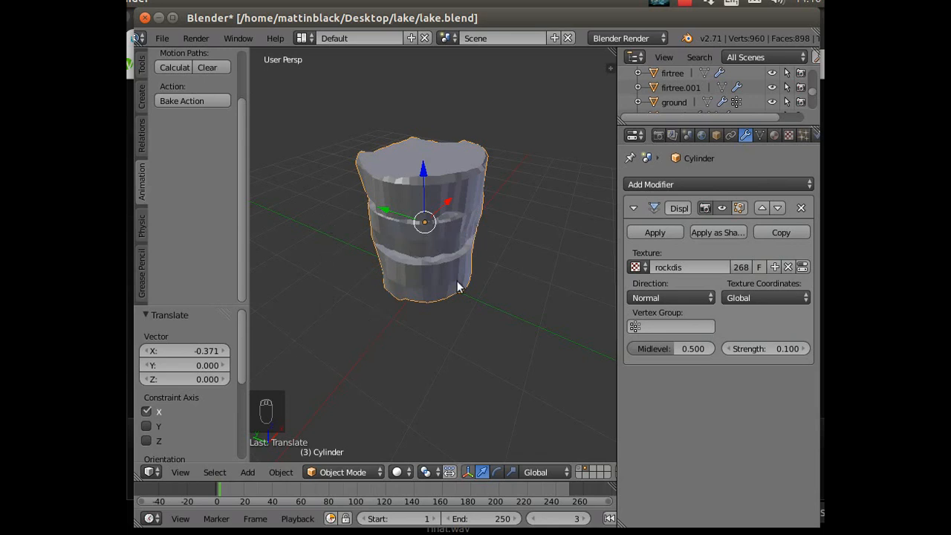
pyautogui.moveTo(423, 167); pyautogui.dragTo(423, 167)
pyautogui.moveTo(444, 233)
pyautogui.mouseDown(button='middle')
pyautogui.moveTo(448, 194)
pyautogui.moveTo(455, 251)
pyautogui.moveTo(460, 238)
pyautogui.mouseUp(button='middle')
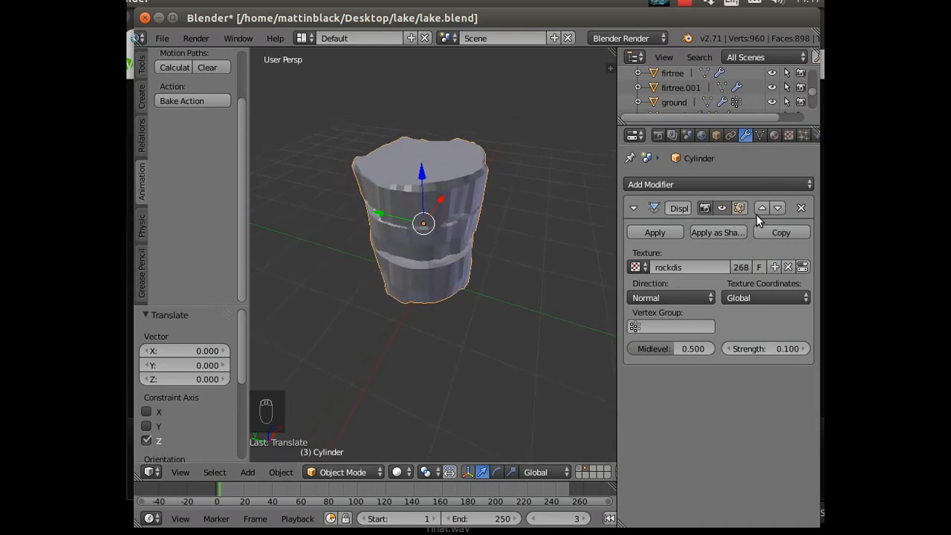
# Turn off the Displace modifier's viewport display and apply smooth shading to the barrel.
pyautogui.click(722, 209)
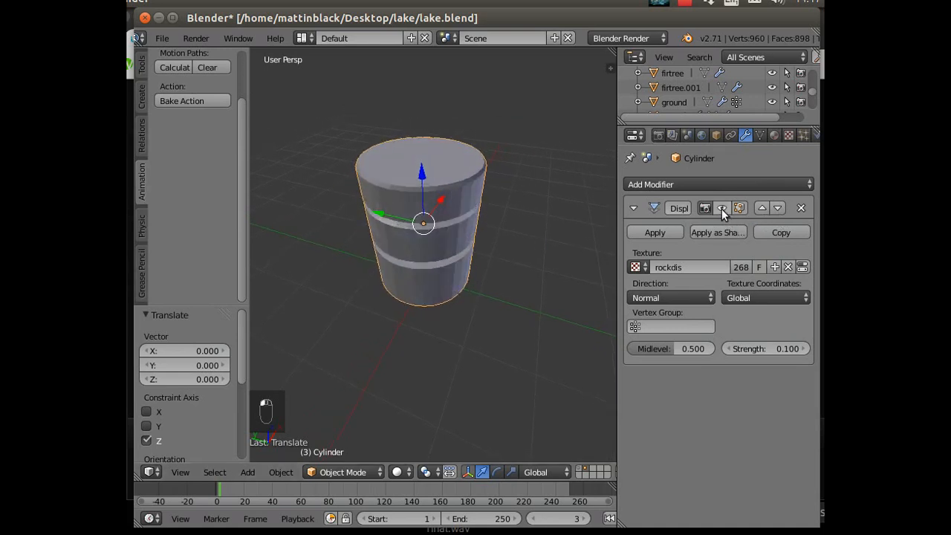
pyautogui.moveTo(446, 362); pyautogui.dragTo(445, 323, button='middle')
pyautogui.scroll(3, 447, 337)
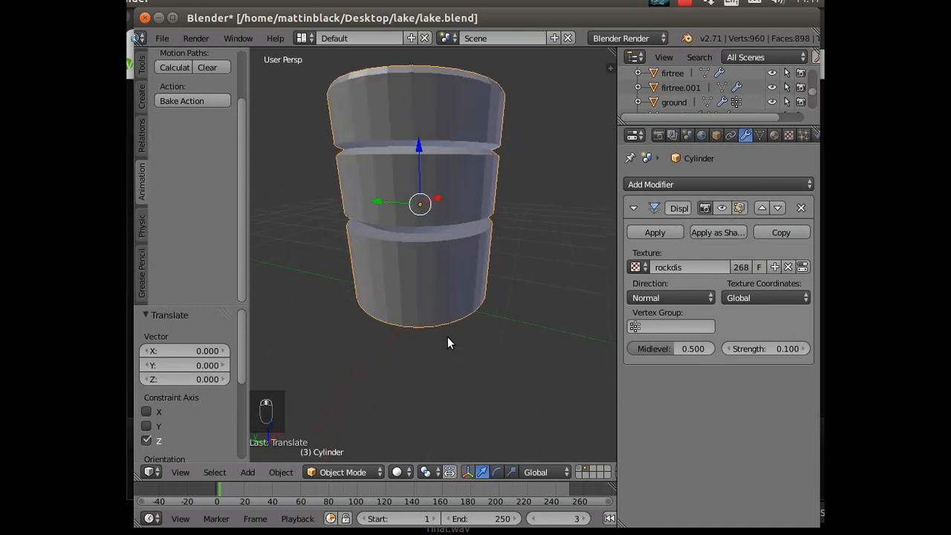
pyautogui.scroll(-2, 450, 340)
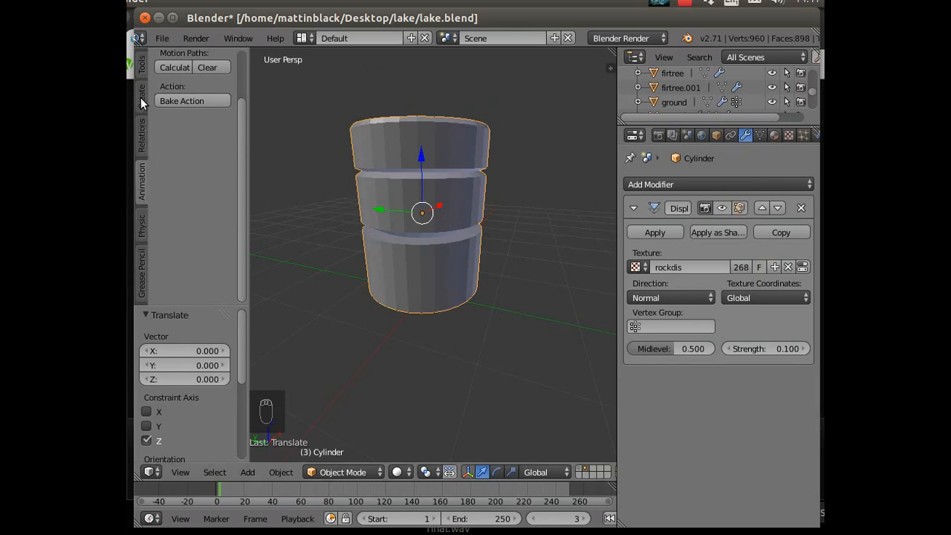
pyautogui.click(143, 68)
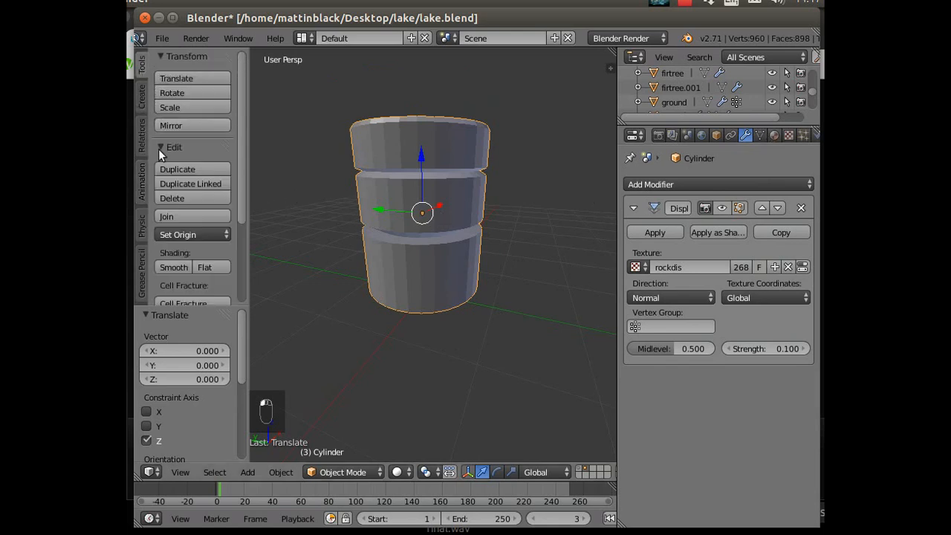
pyautogui.click(181, 266)
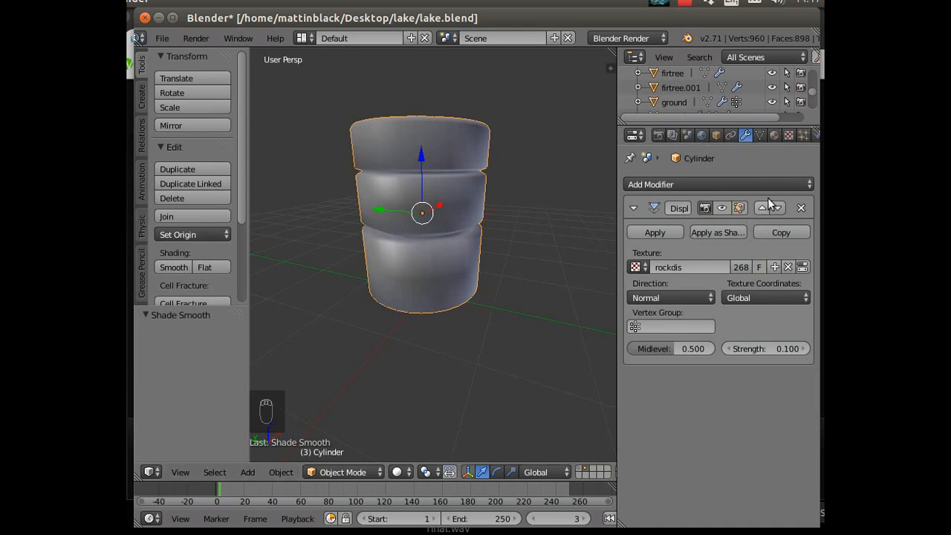
# Give the barrel a new material with a pale blue diffuse colour and an orange specular colour of R 1.000, G 0.680, B 0.350.
pyautogui.click(775, 135)
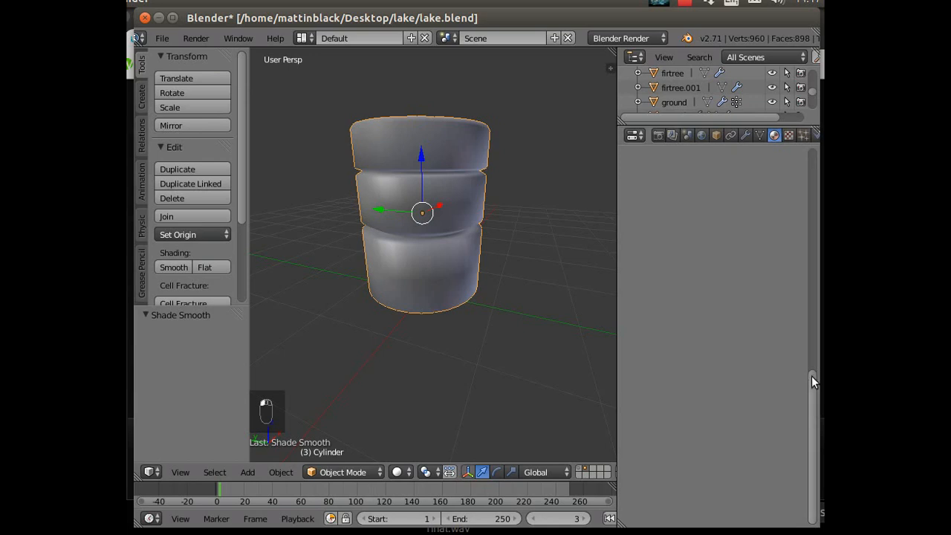
pyautogui.moveTo(811, 381); pyautogui.dragTo(813, 125)
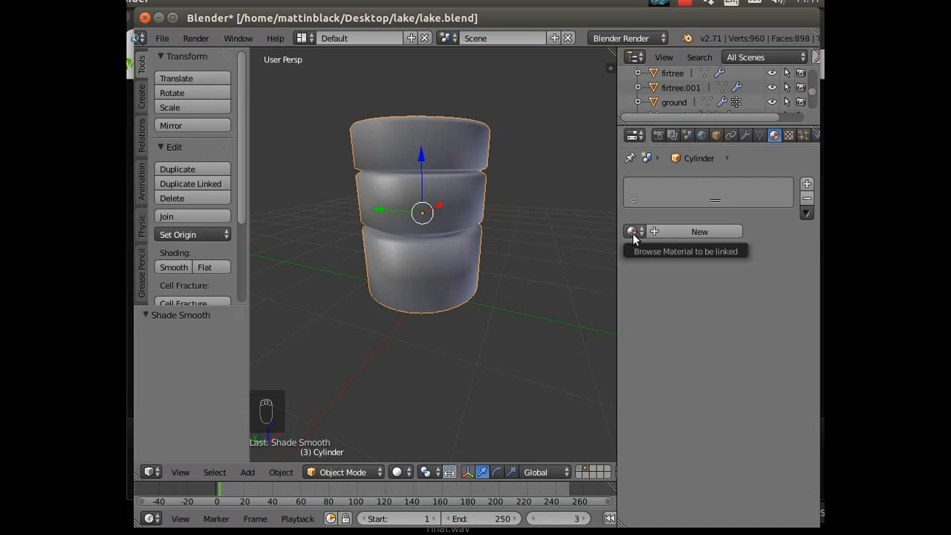
pyautogui.click(666, 233)
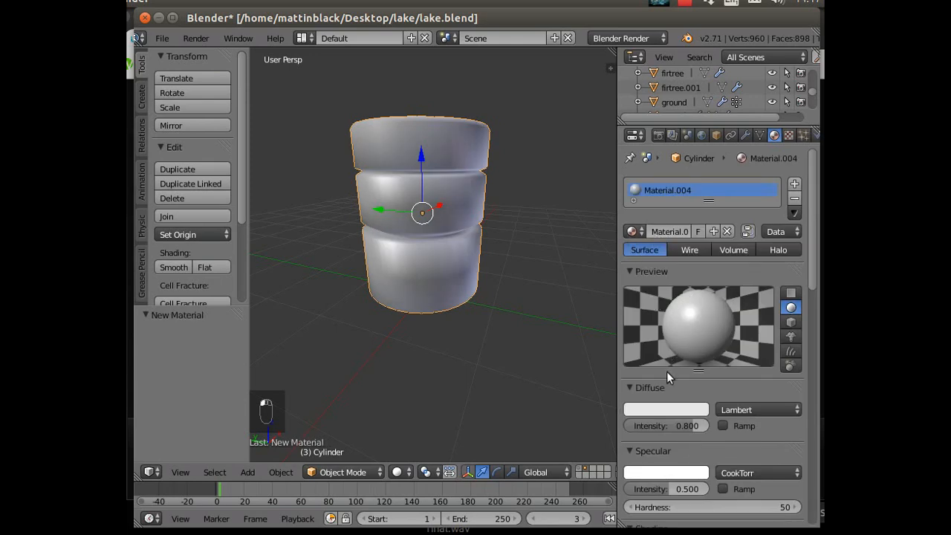
pyautogui.click(669, 409)
pyautogui.click(641, 259)
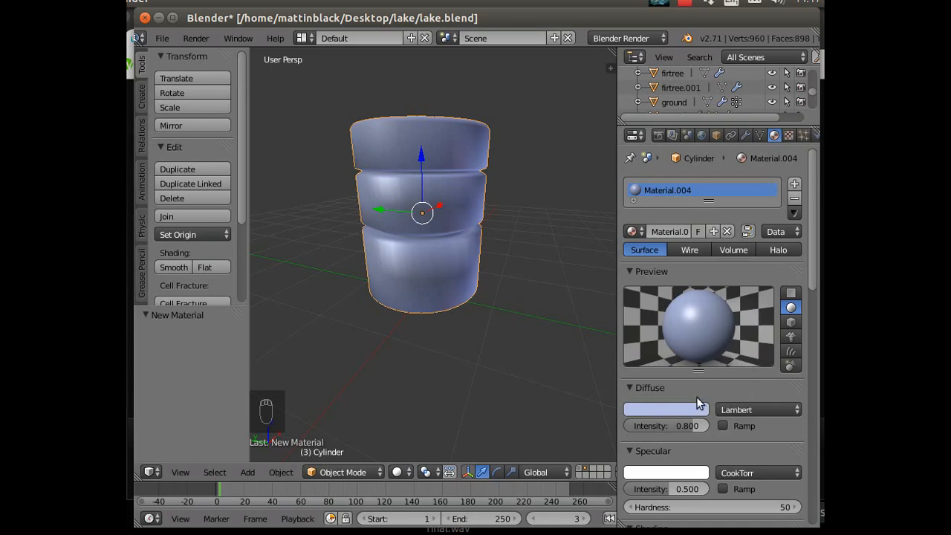
pyautogui.click(666, 473)
pyautogui.moveTo(631, 334); pyautogui.dragTo(621, 347)
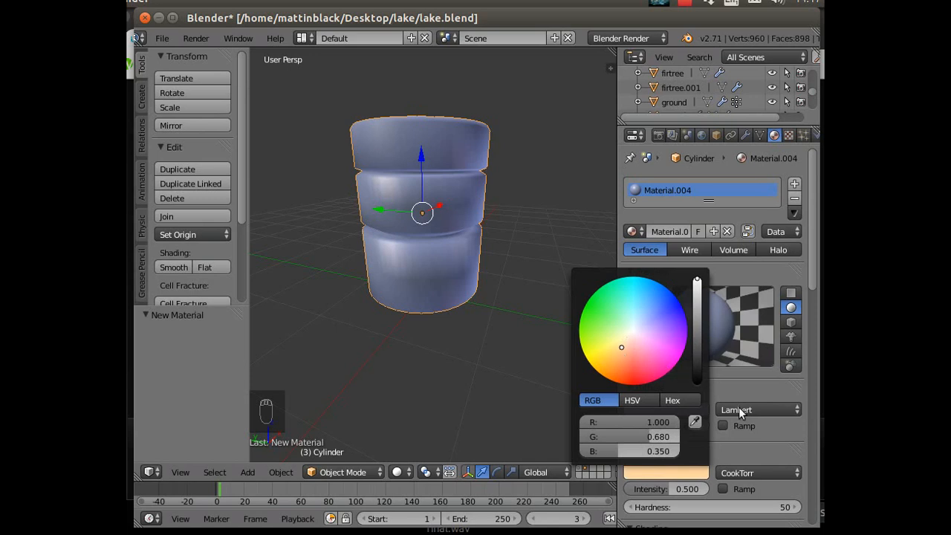
# Add an Image or Movie texture to the barrel's material and preview both texture and material on a cube.
pyautogui.click(789, 134)
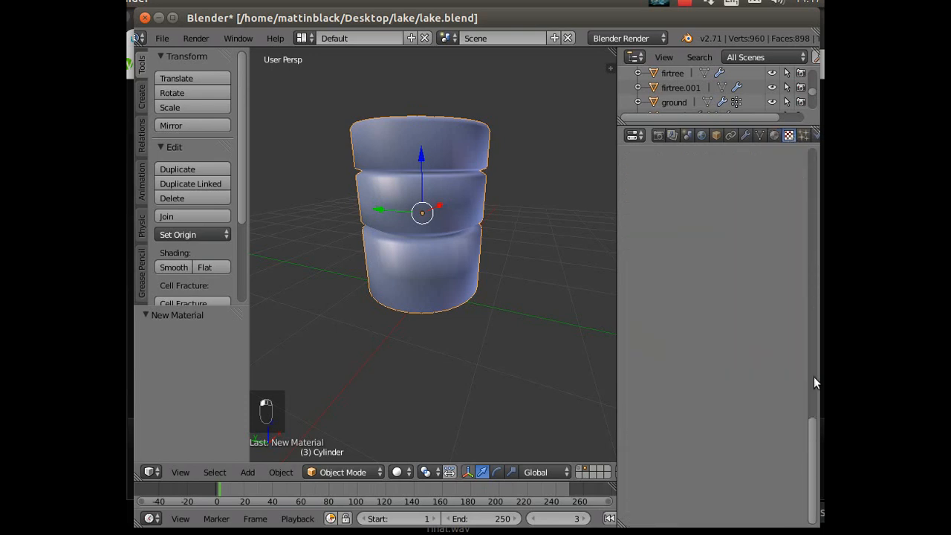
pyautogui.click(666, 297)
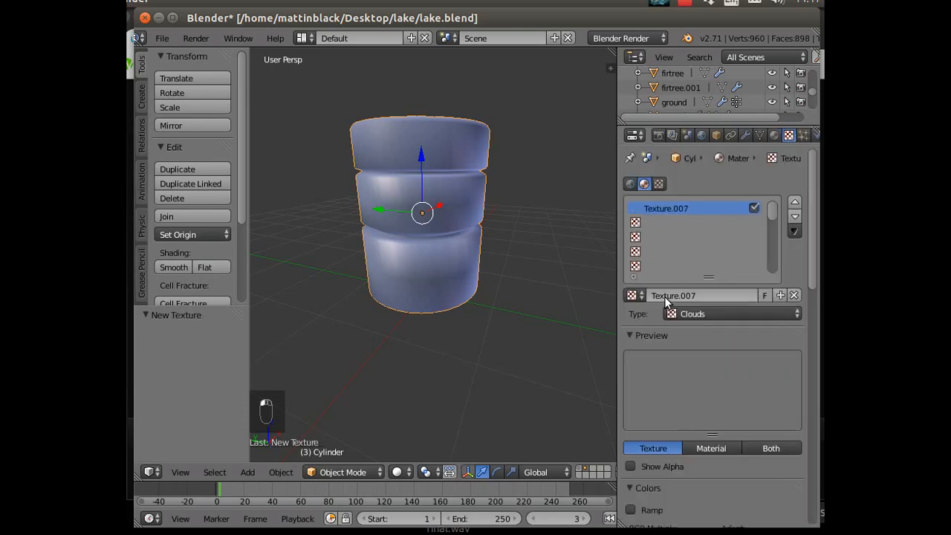
pyautogui.click(687, 313)
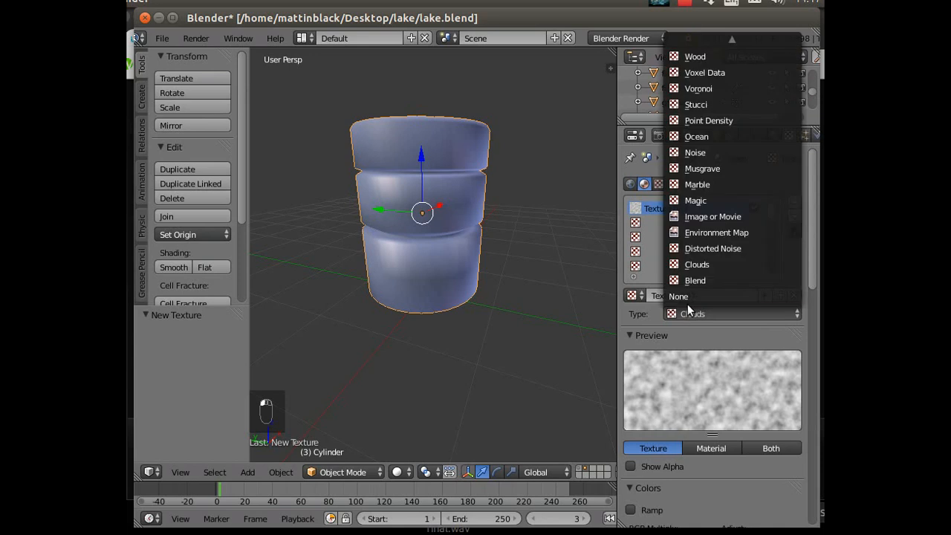
pyautogui.click(708, 217)
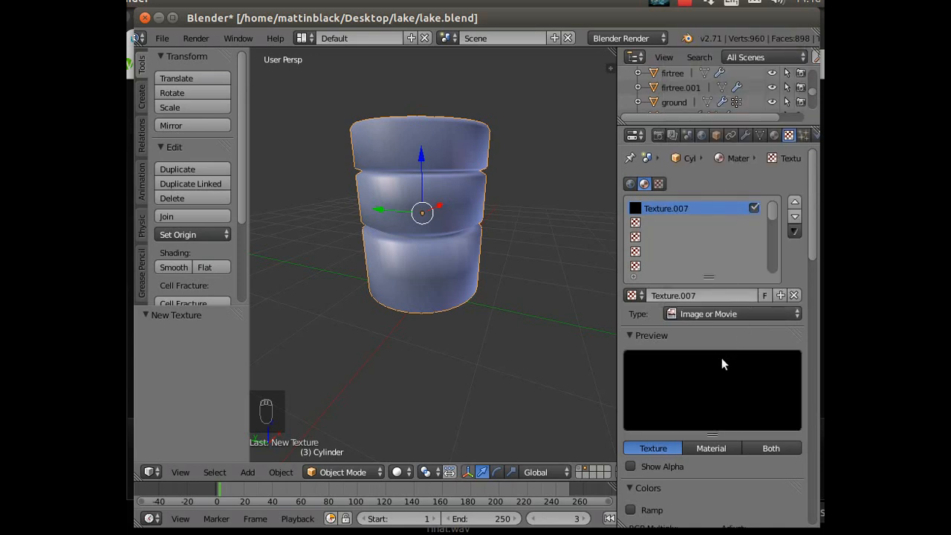
pyautogui.click(781, 448)
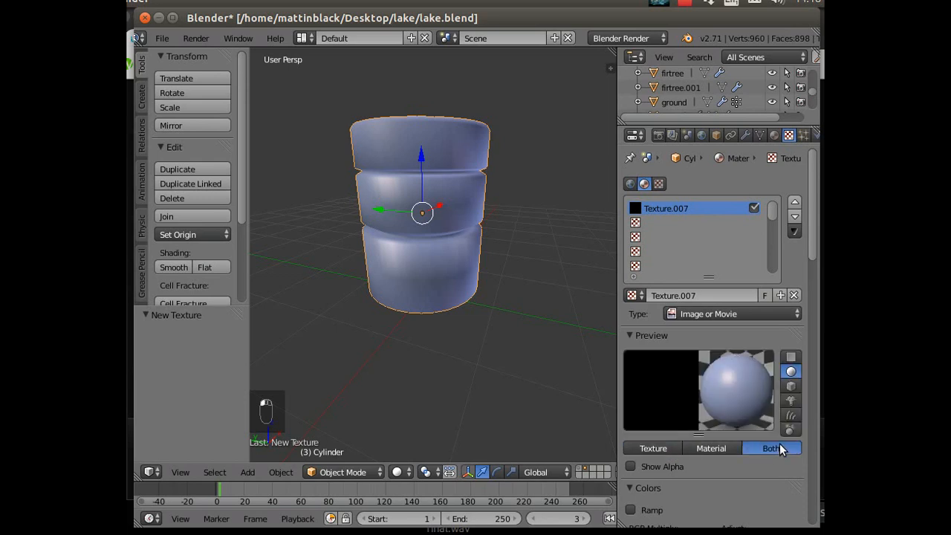
pyautogui.click(790, 387)
pyautogui.moveTo(808, 241); pyautogui.dragTo(814, 326)
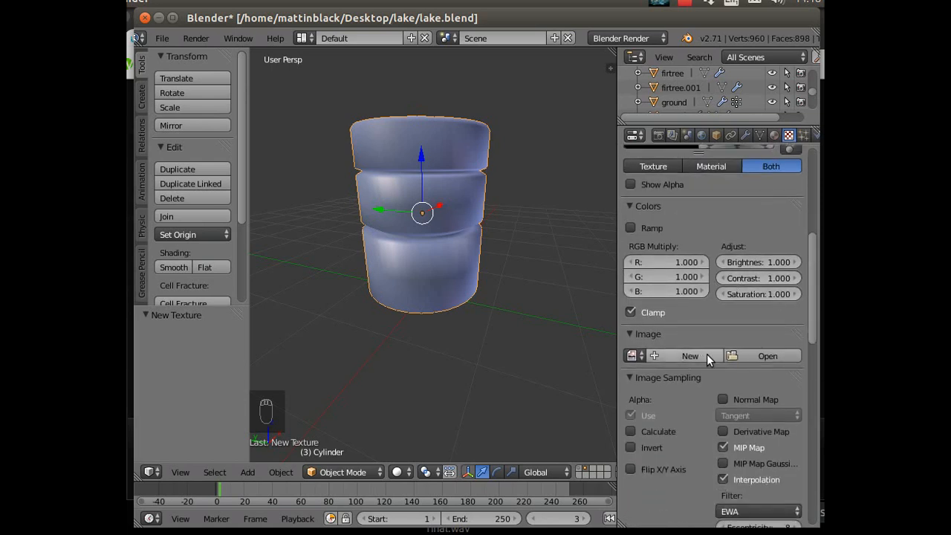
# Load rock-cliff-texture.jpg from the 3d folder as the image for the barrel's texture.
pyautogui.click(758, 355)
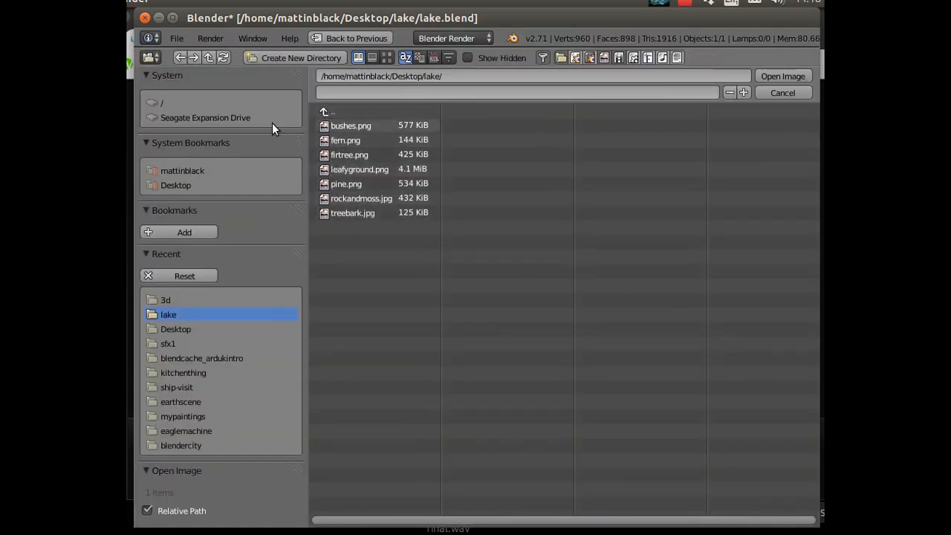
pyautogui.click(170, 301)
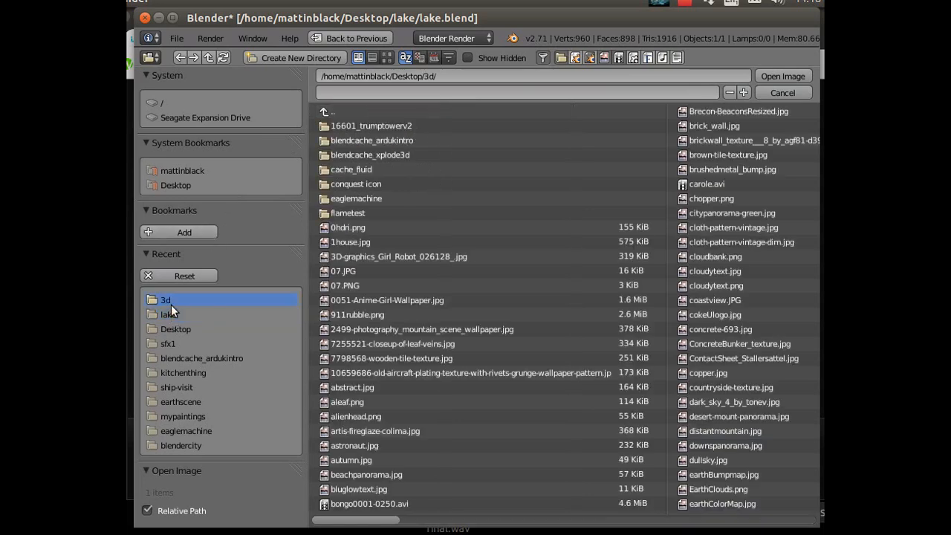
pyautogui.moveTo(375, 523); pyautogui.dragTo(617, 529)
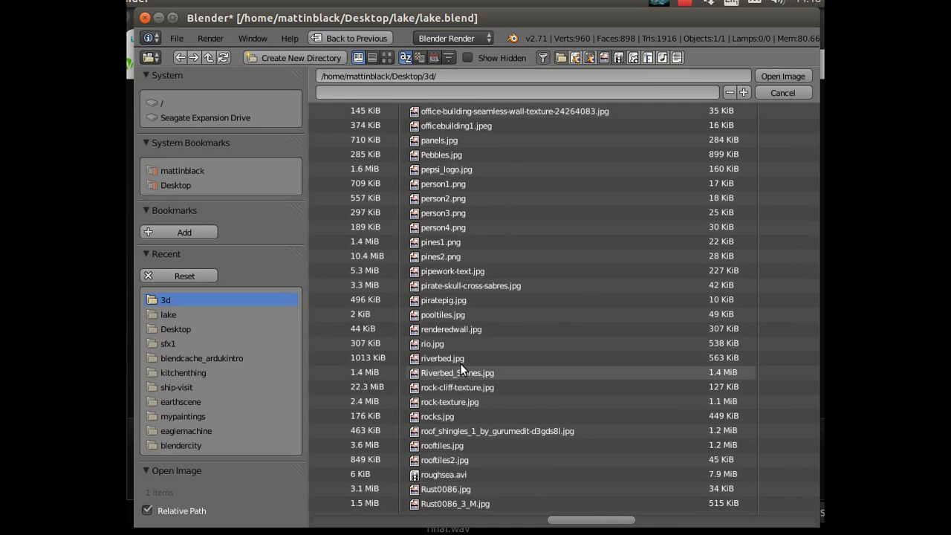
pyautogui.click(464, 387)
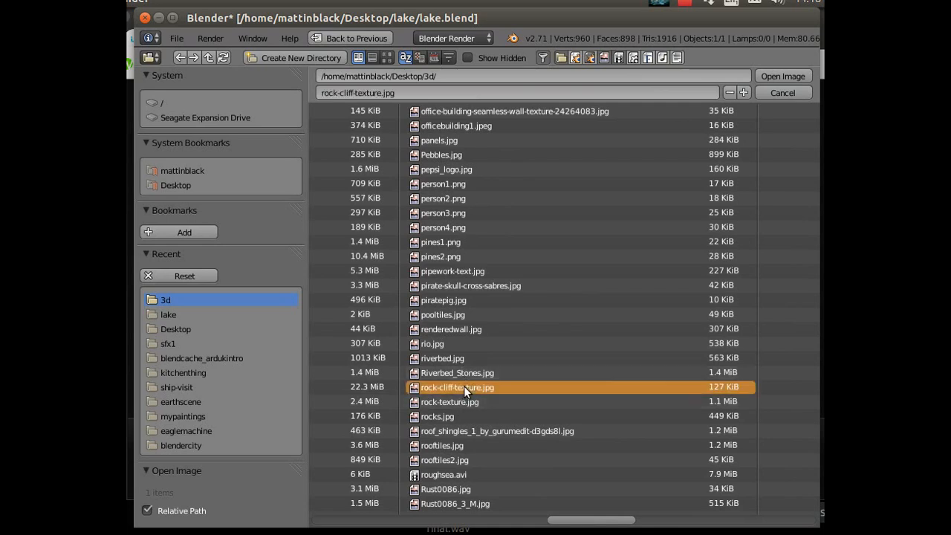
pyautogui.doubleClick(464, 387)
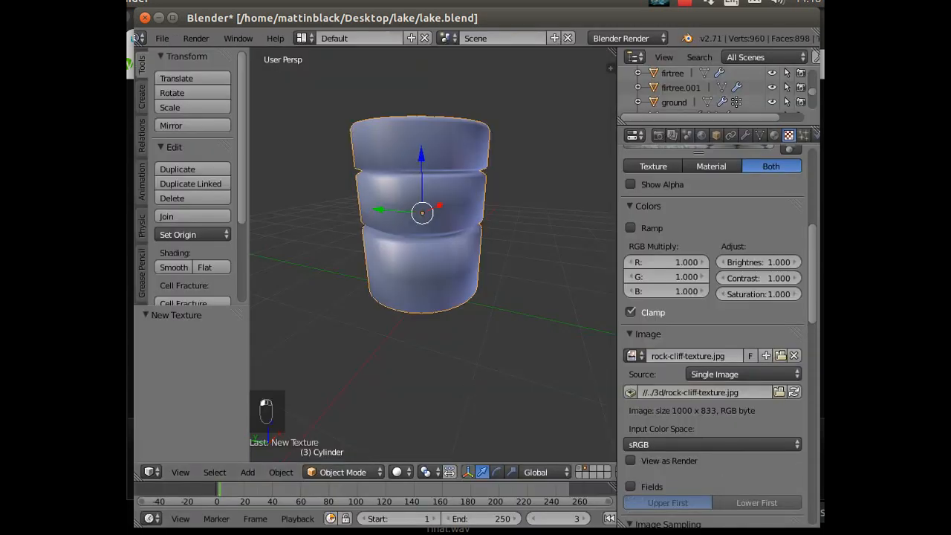
# Check the texture preview and enable the barrel texture's Normal influence at 1.000.
pyautogui.moveTo(812, 281); pyautogui.dragTo(811, 239)
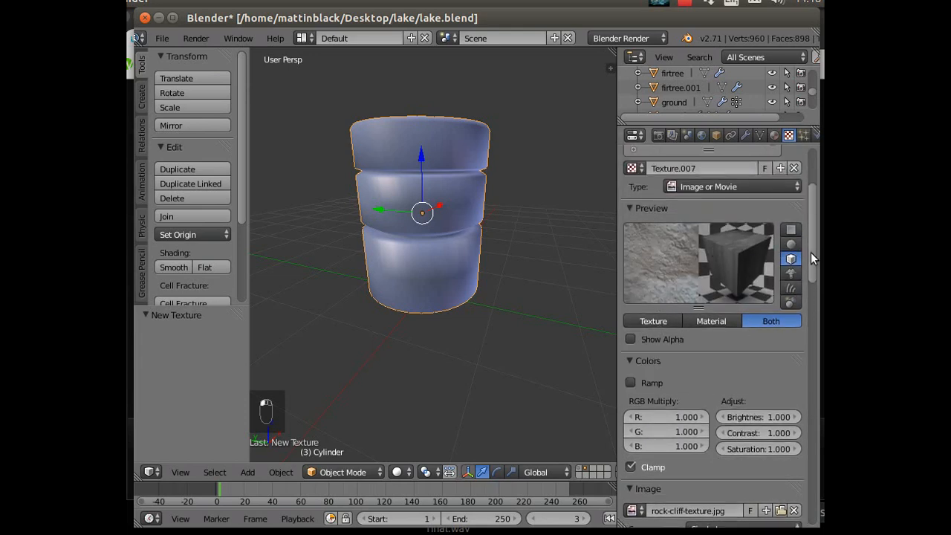
pyautogui.moveTo(810, 252); pyautogui.dragTo(810, 254)
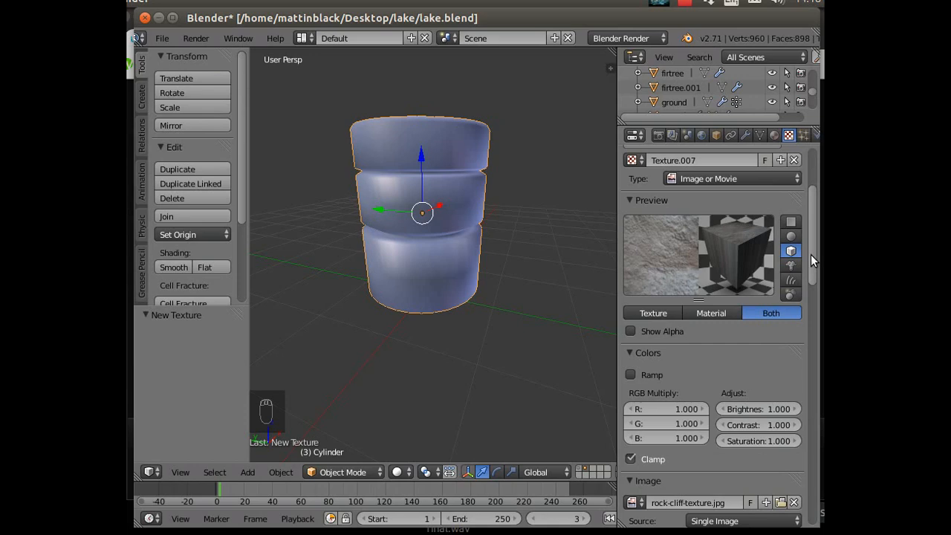
pyautogui.moveTo(810, 254); pyautogui.dragTo(805, 483)
pyautogui.click(724, 387)
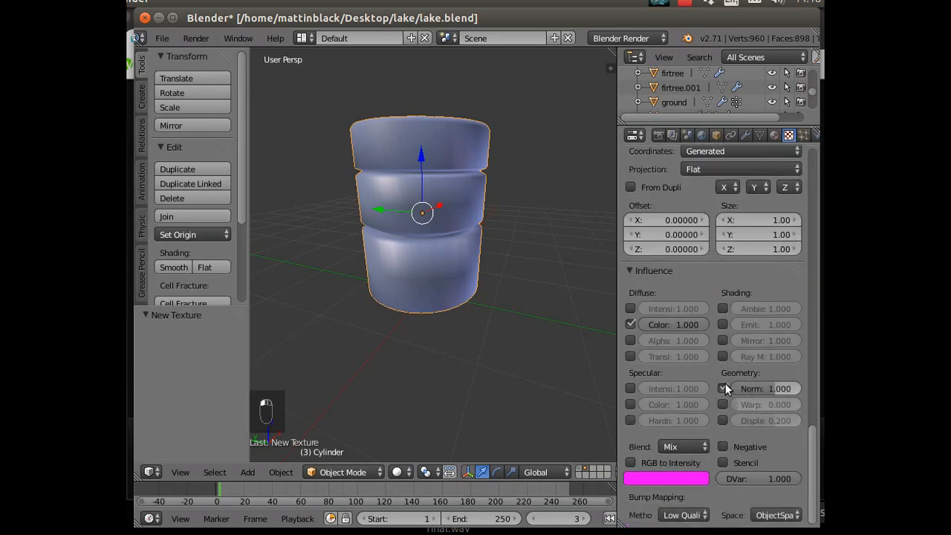
# Try Tube projection for the barrel texture's mapping, settle on Cube, and check the updated texture preview.
pyautogui.moveTo(812, 438); pyautogui.dragTo(813, 385)
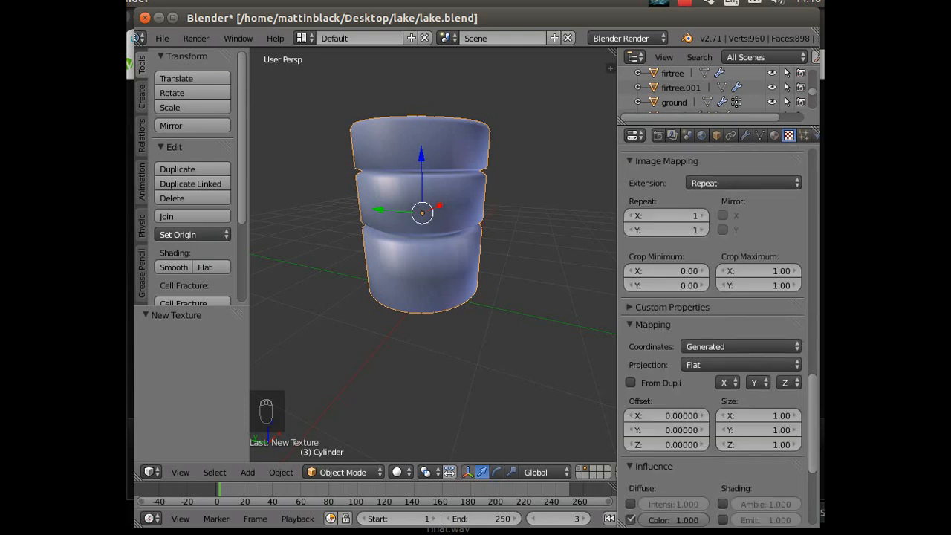
pyautogui.click(715, 362)
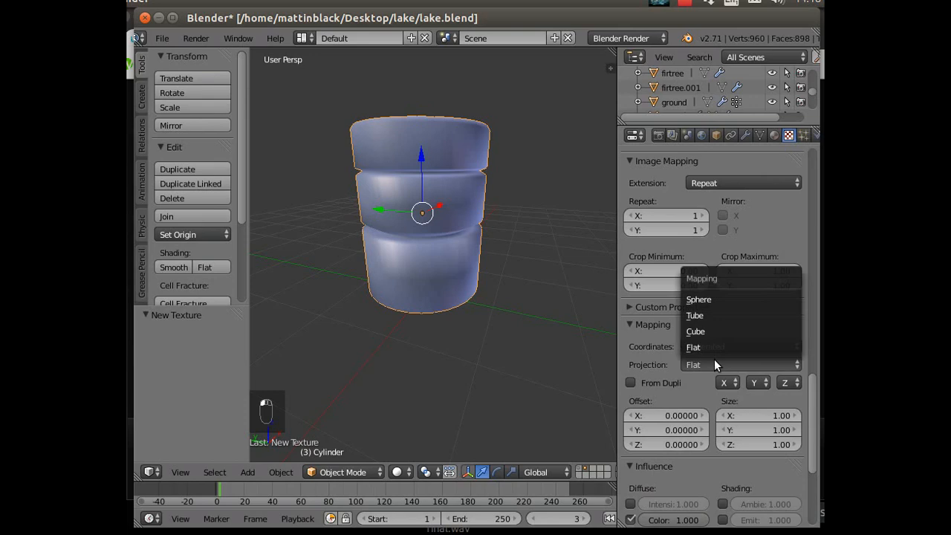
pyautogui.click(709, 315)
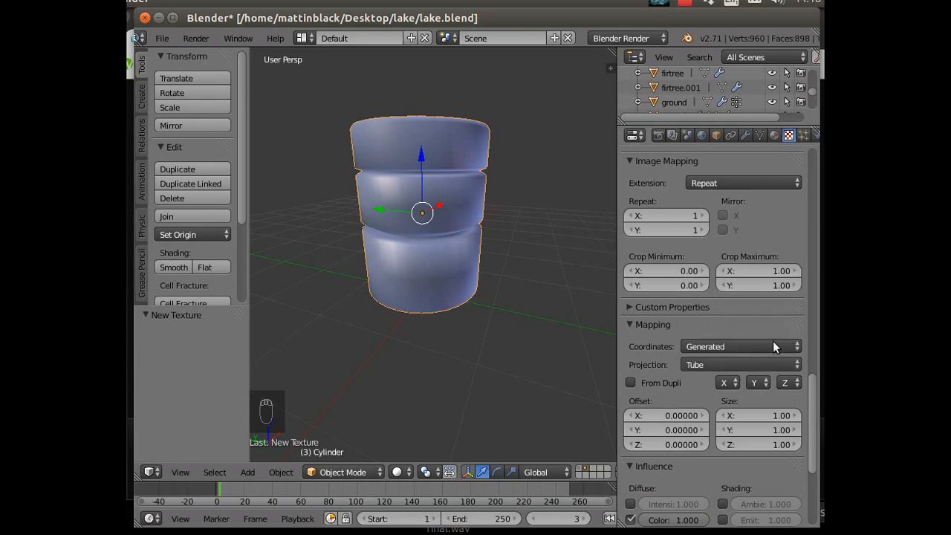
pyautogui.moveTo(811, 397)
pyautogui.mouseDown()
pyautogui.moveTo(817, 199)
pyautogui.moveTo(812, 388)
pyautogui.mouseUp()
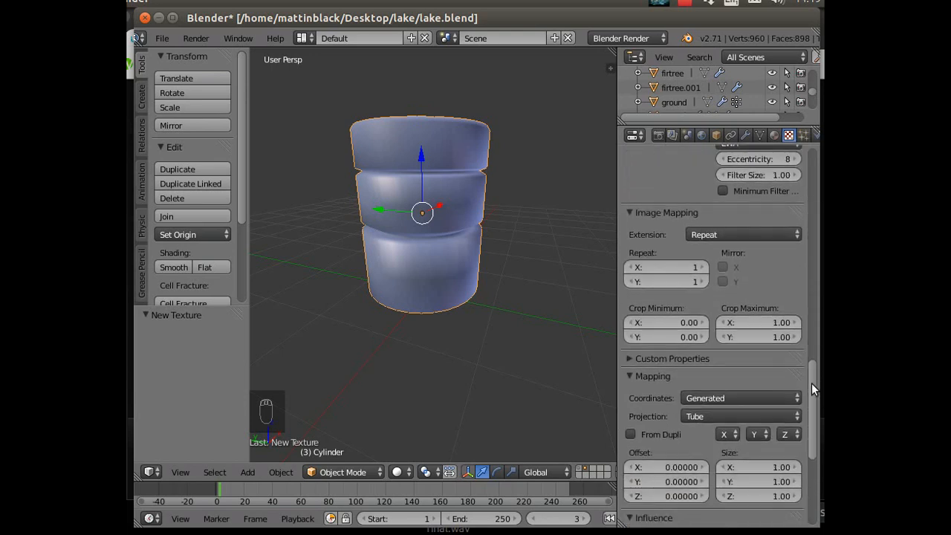
pyautogui.click(714, 415)
pyautogui.click(718, 383)
pyautogui.moveTo(816, 378); pyautogui.dragTo(812, 201)
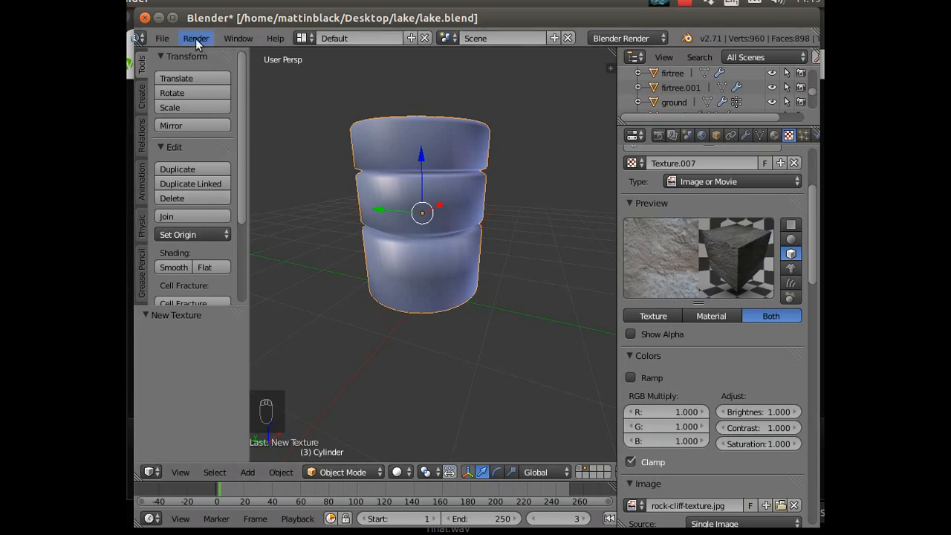
# Render the scene from the camera view and examine the rock texture on the barrel up close.
pyautogui.click(182, 471)
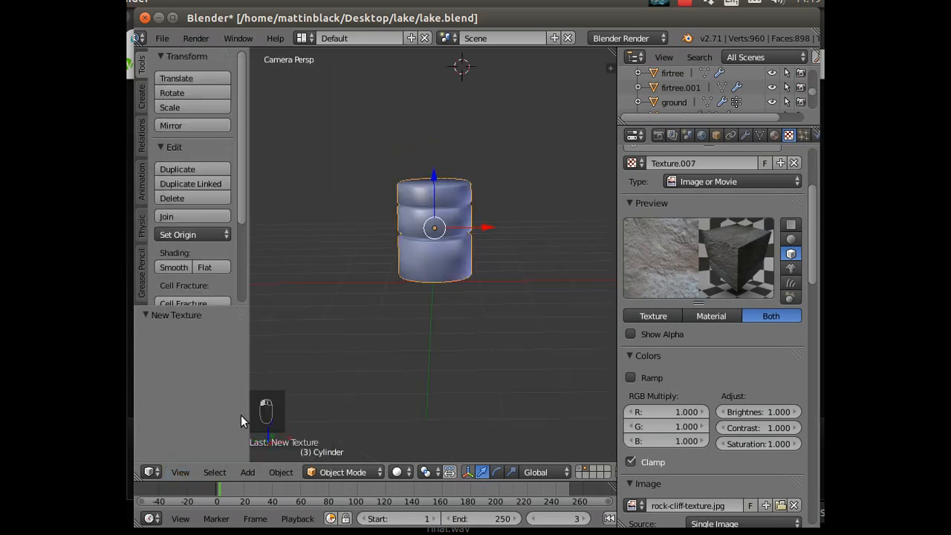
pyautogui.click(196, 37)
pyautogui.click(204, 50)
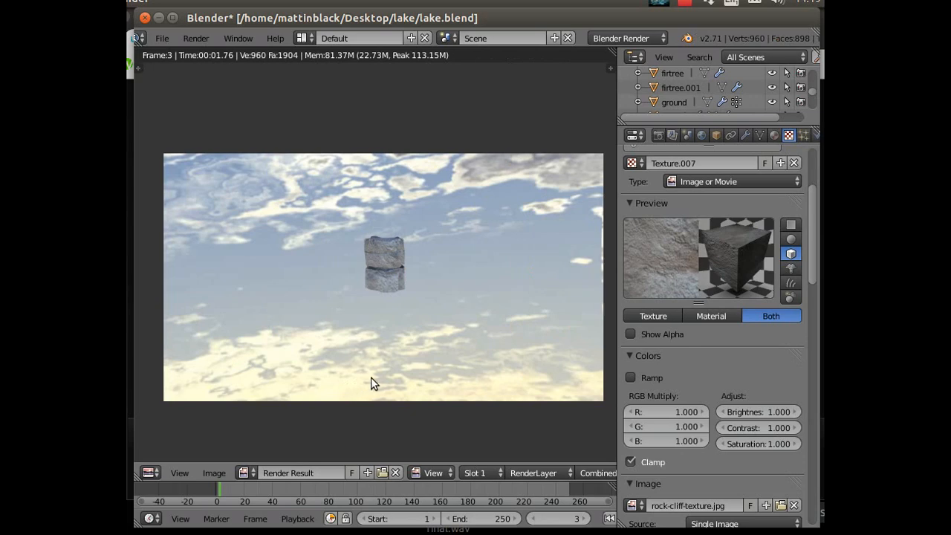
pyautogui.scroll(4, 373, 378)
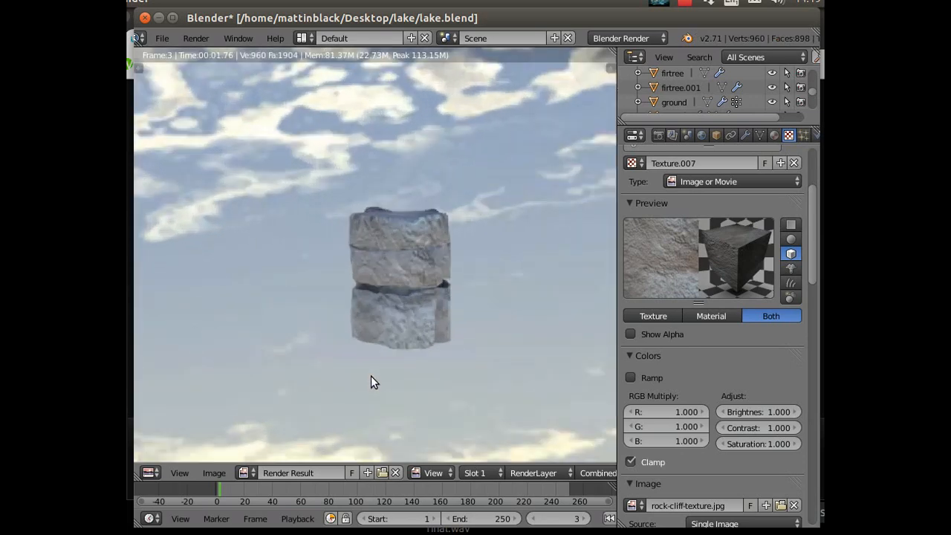
pyautogui.scroll(-2, 371, 376)
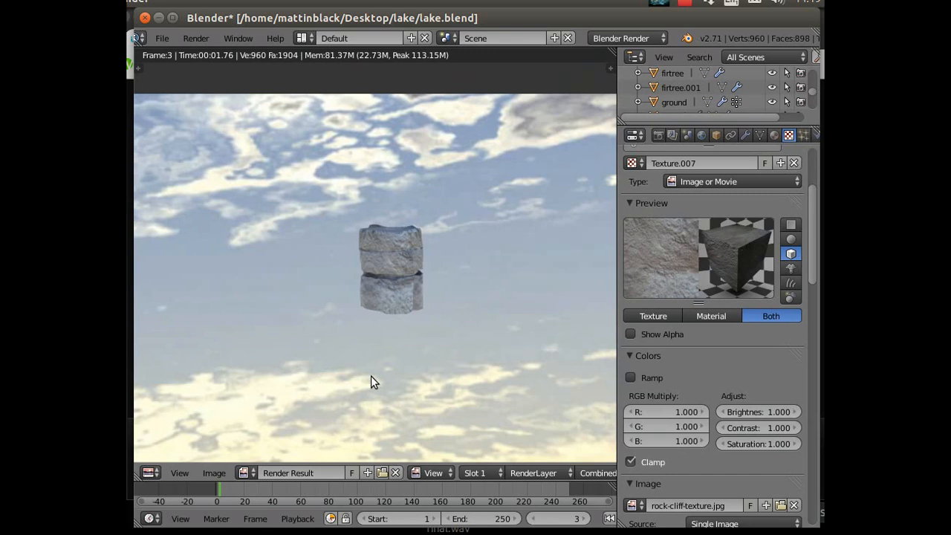
pyautogui.scroll(5, 371, 376)
pyautogui.scroll(-2, 371, 376)
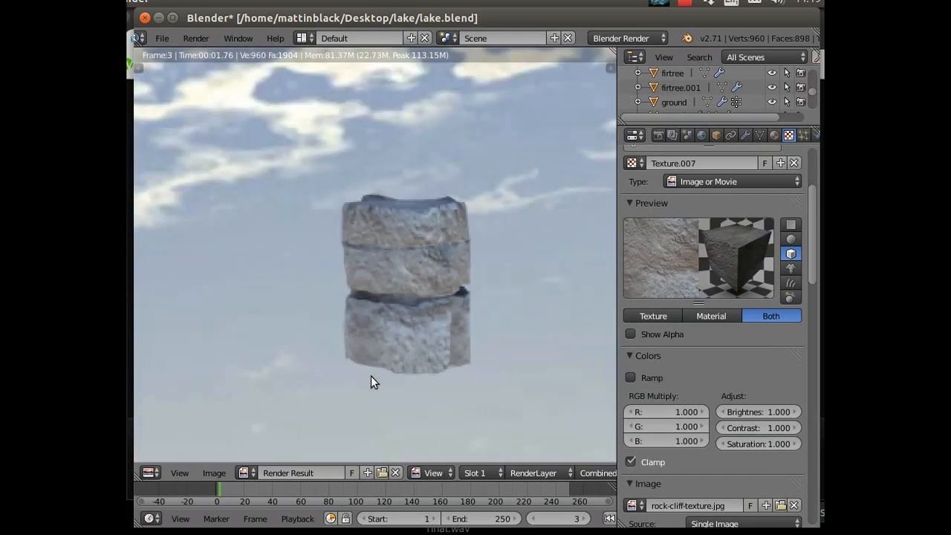
pyautogui.scroll(-1, 371, 376)
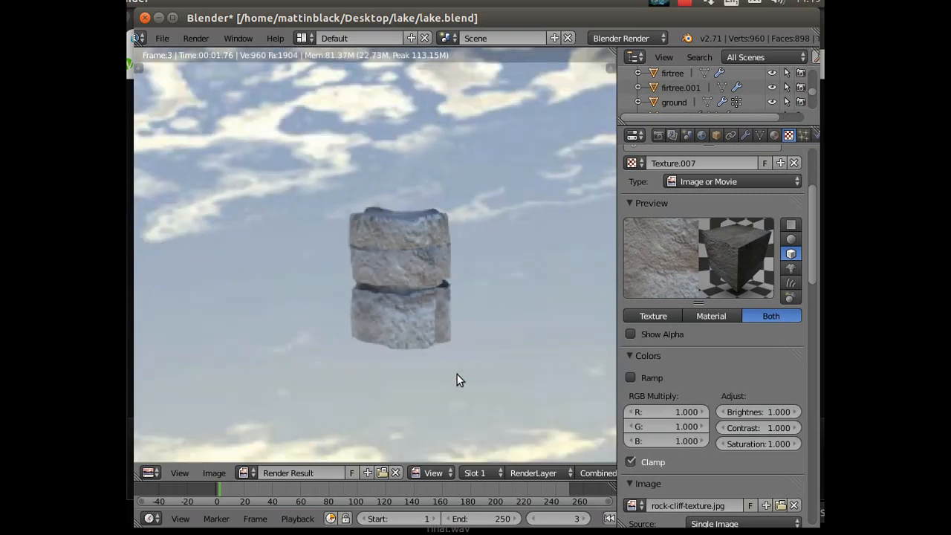
# Set the barrel texture's image repeat to 2 in X and 2 in Y.
pyautogui.moveTo(815, 272); pyautogui.dragTo(818, 344)
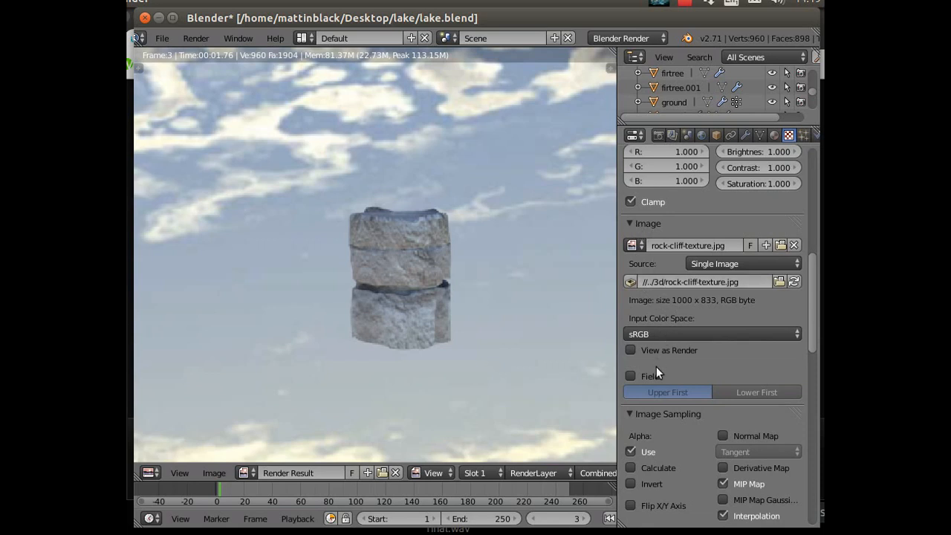
pyautogui.scroll(-12, 650, 403)
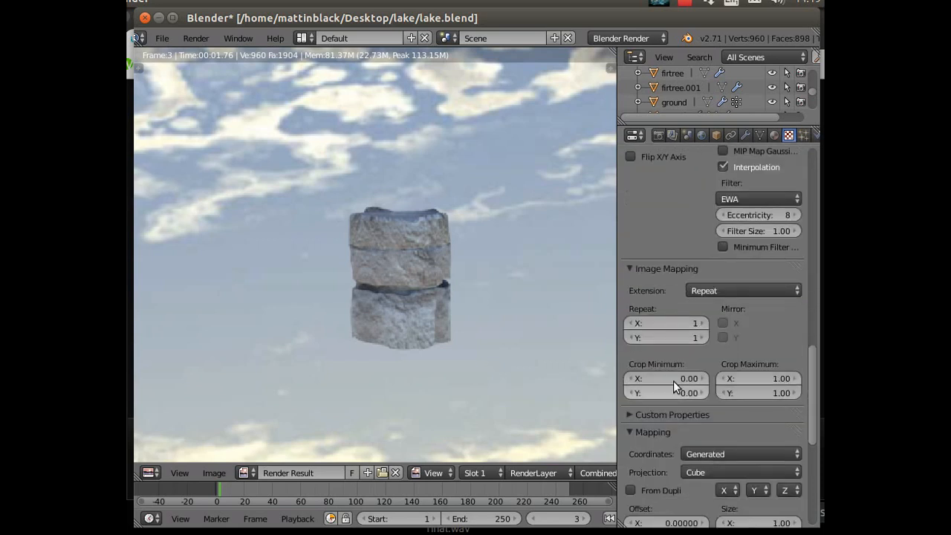
pyautogui.click(702, 322)
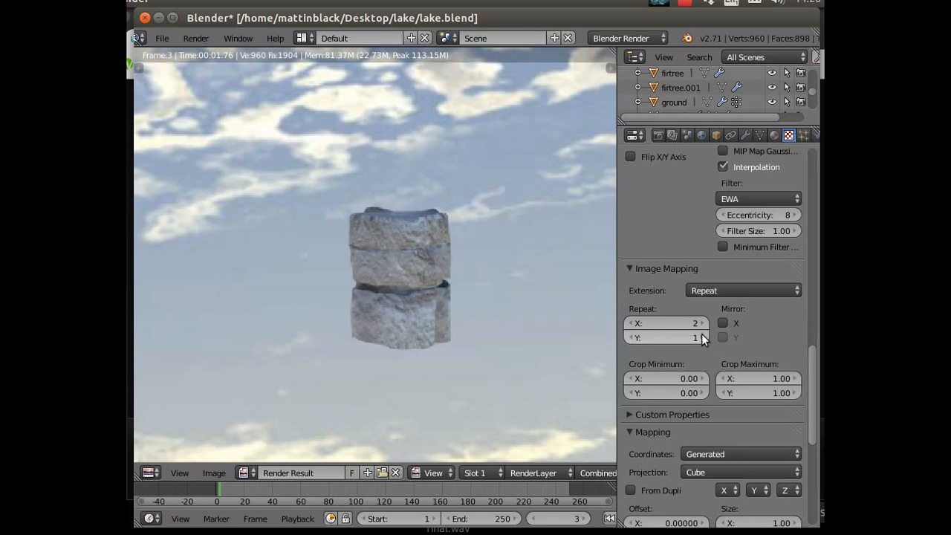
pyautogui.click(702, 337)
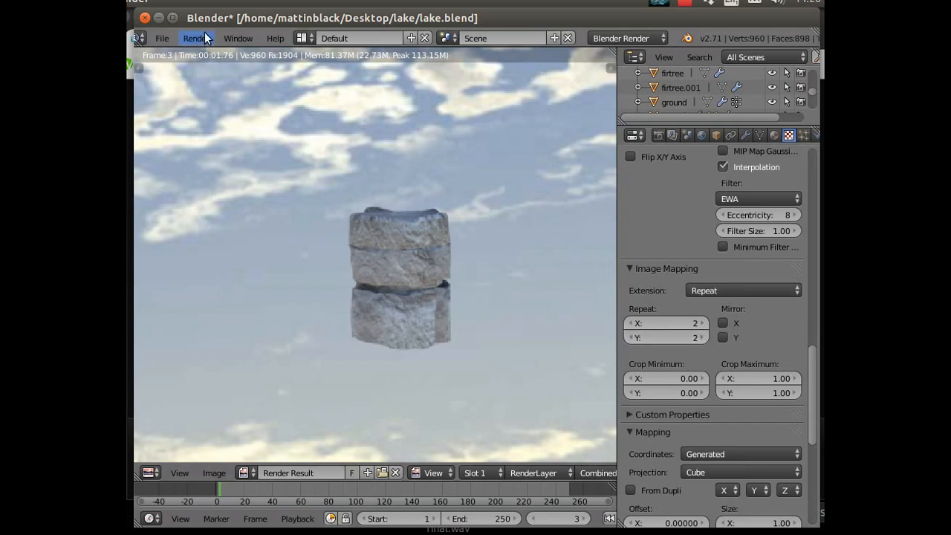
# Render the image again to check the repeated texture on the barrel and return to the 3D view.
pyautogui.click(200, 38)
pyautogui.click(212, 56)
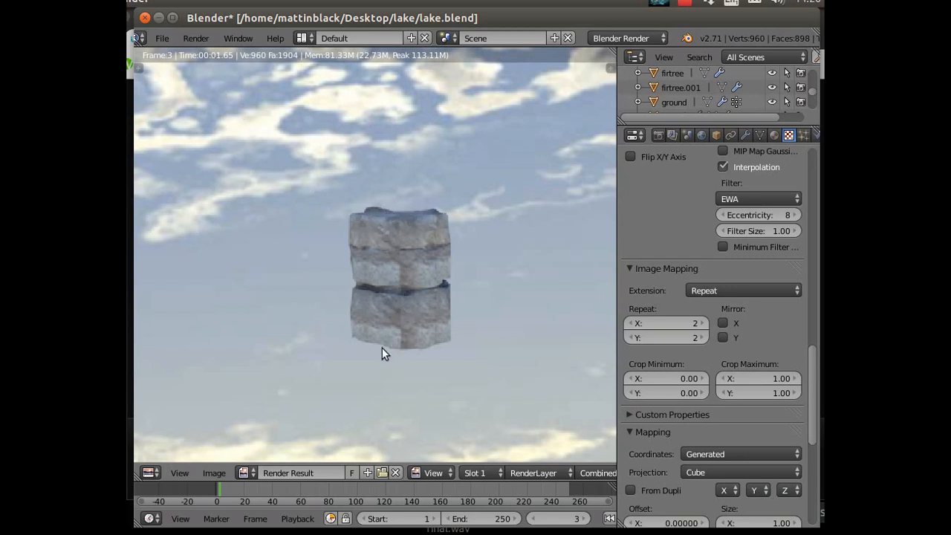
pyautogui.click(200, 38)
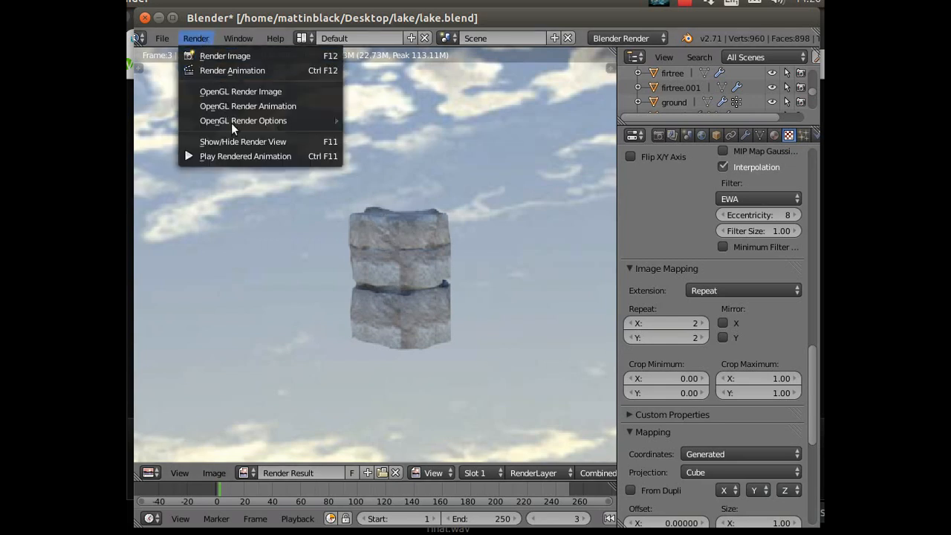
pyautogui.click(234, 143)
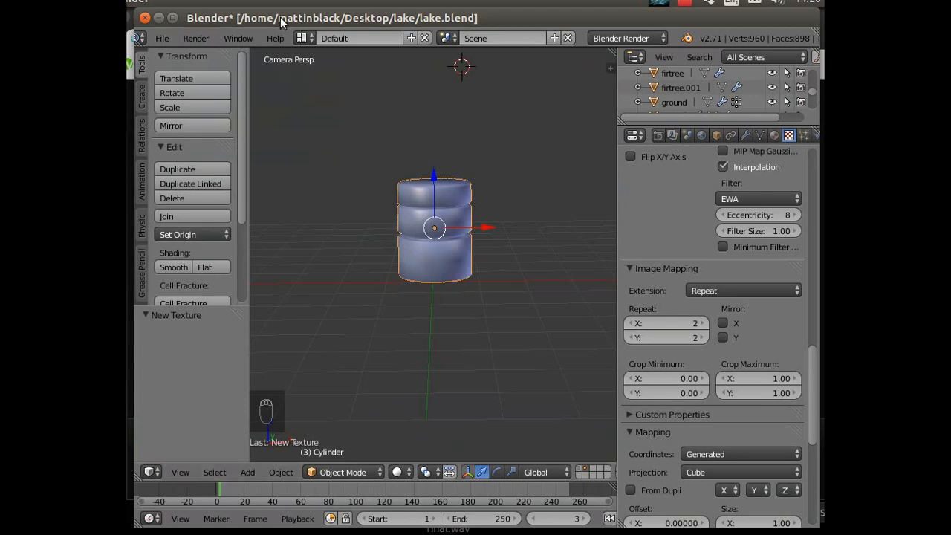
pyautogui.click(690, 4)
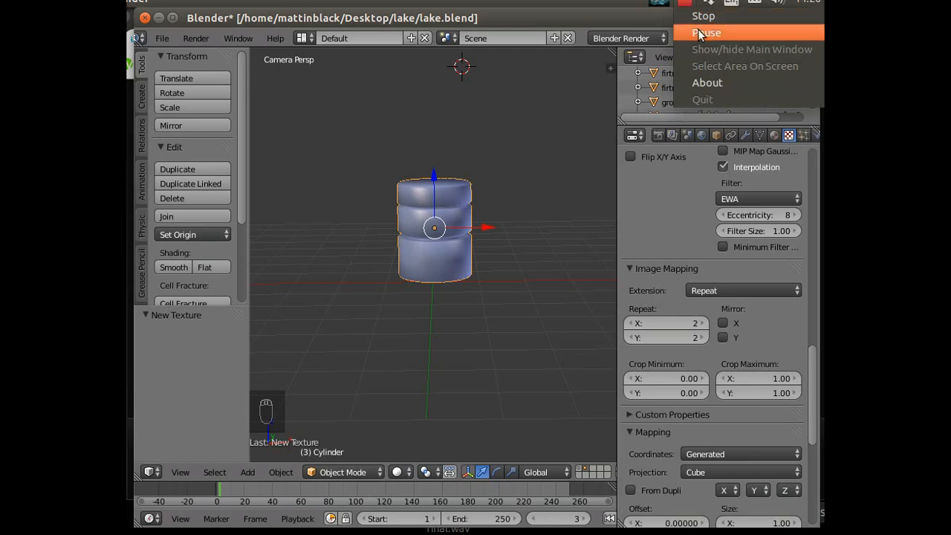
pyautogui.click(699, 33)
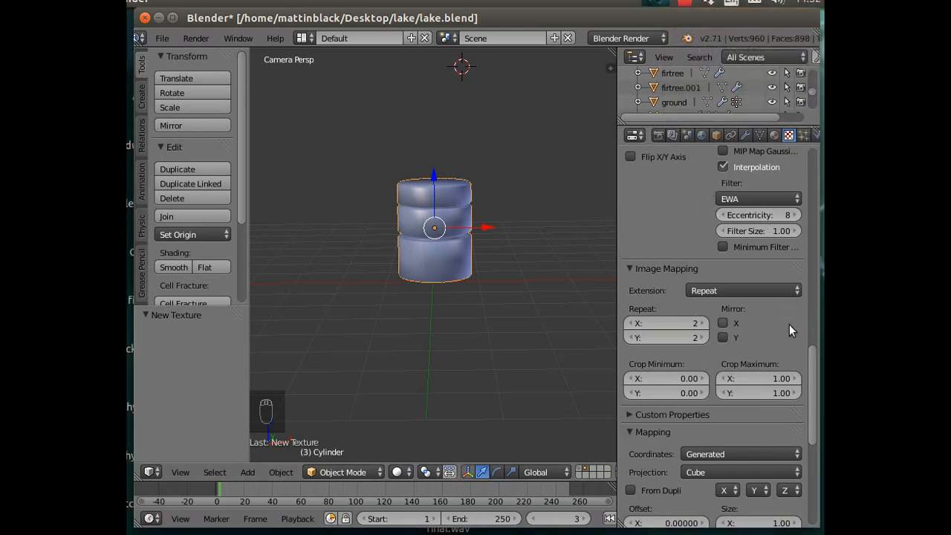
# Choose rokbluff.jpg from the 3d folder as the replacement image for the barrel's texture.
pyautogui.moveTo(816, 359); pyautogui.dragTo(812, 220)
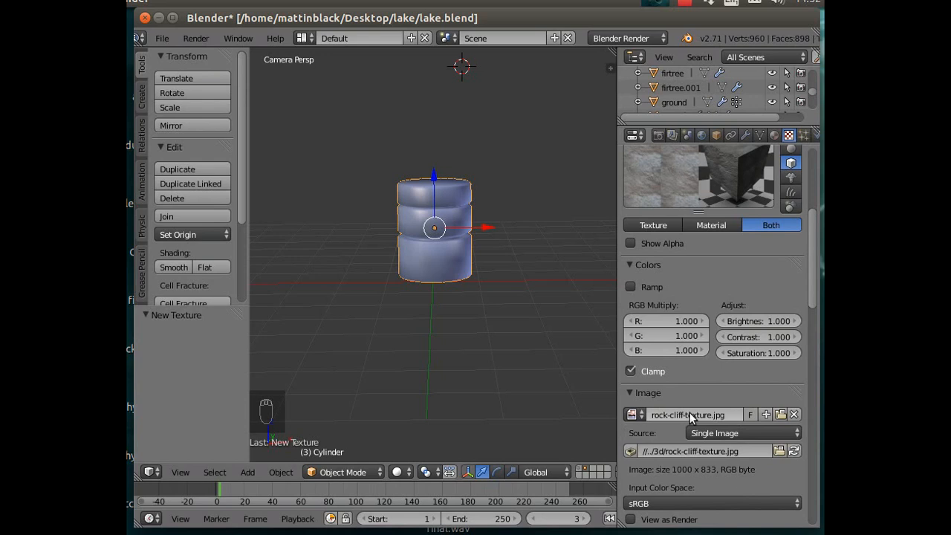
pyautogui.click(780, 415)
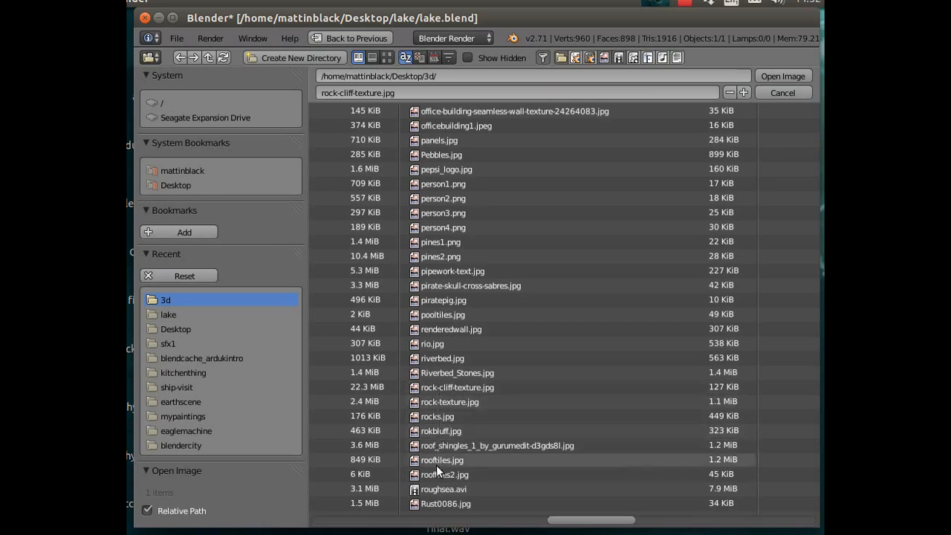
pyautogui.click(439, 428)
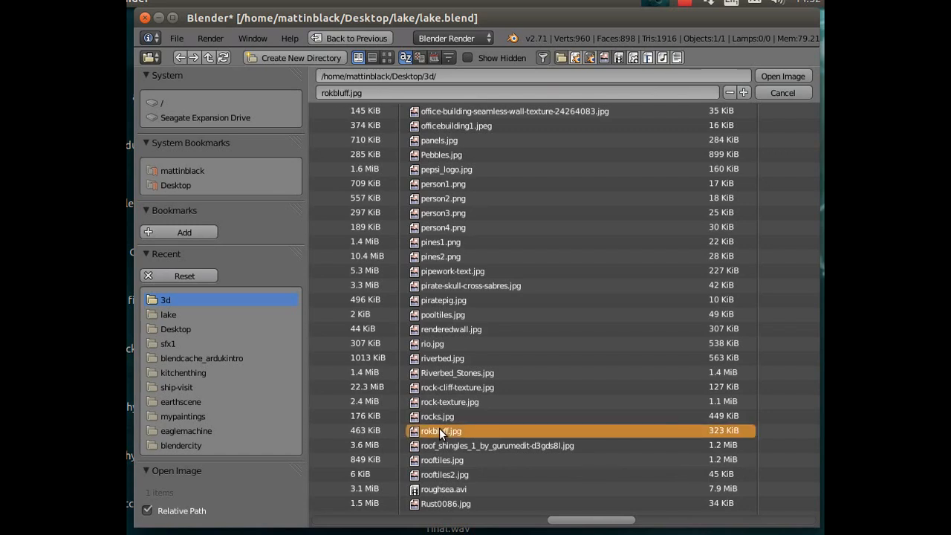
# Load rokbluff.jpg as the texture image, and set the barrel material's specular intensity to 0.124, hardness to 26 and diffuse intensity to 0.617.
pyautogui.doubleClick(439, 428)
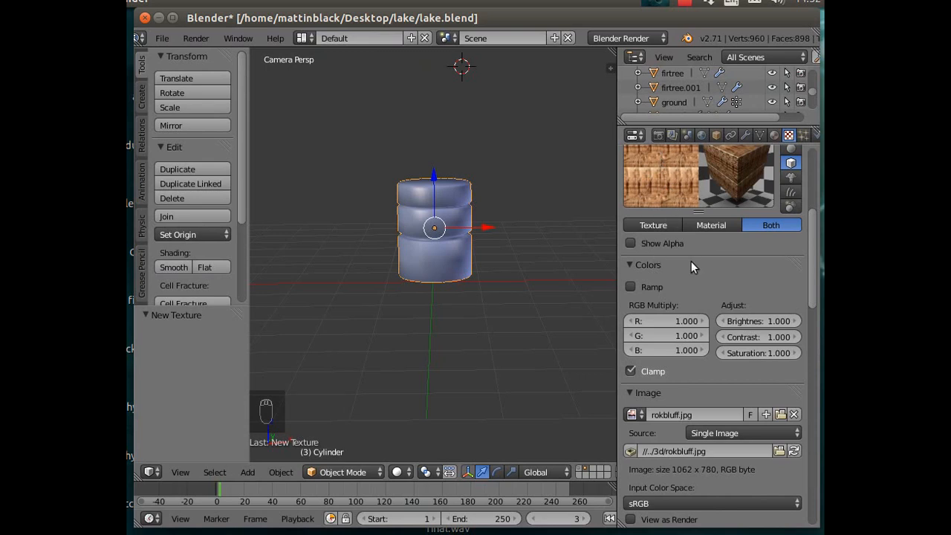
pyautogui.click(773, 136)
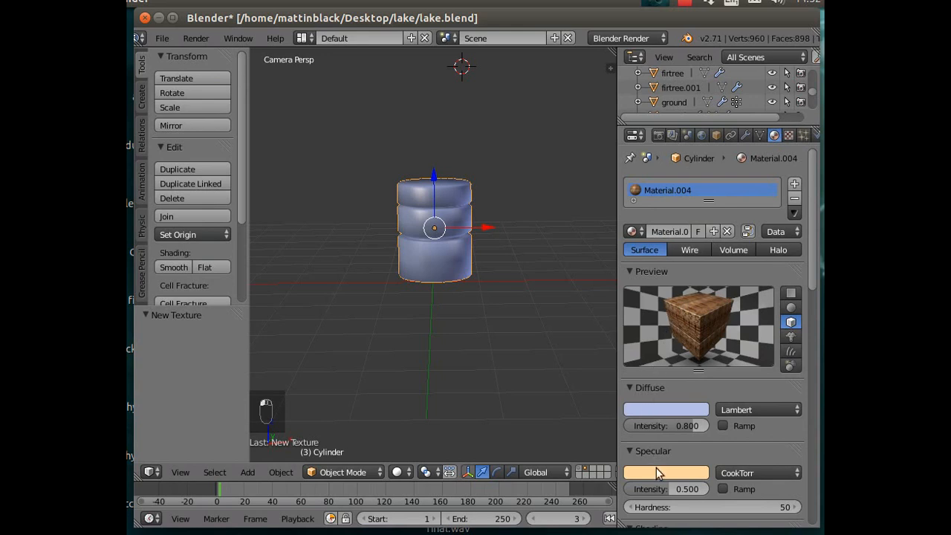
pyautogui.moveTo(674, 490); pyautogui.dragTo(642, 489)
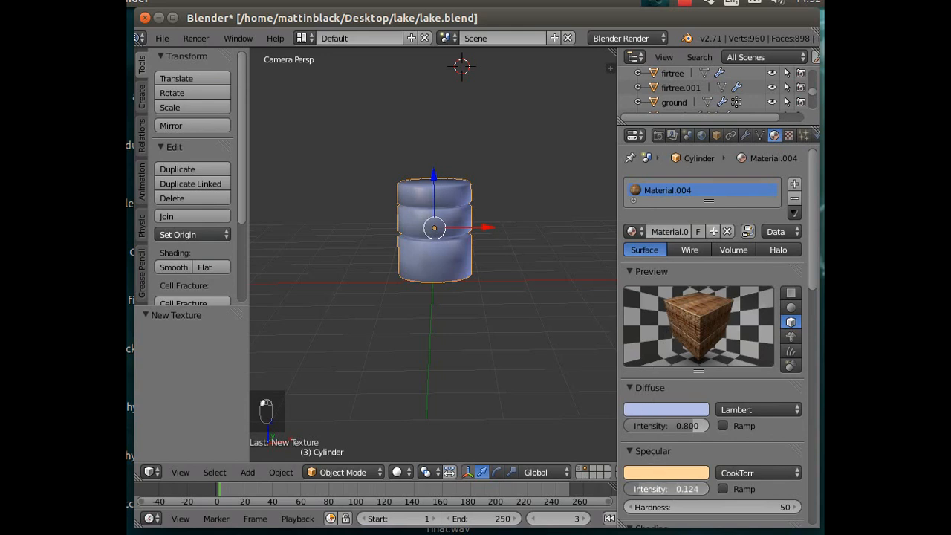
pyautogui.moveTo(725, 507); pyautogui.dragTo(697, 507)
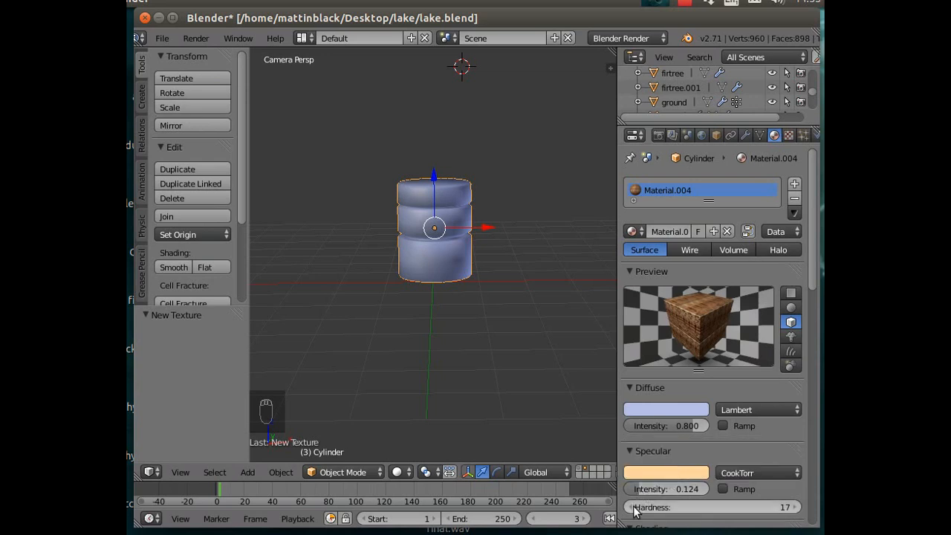
pyautogui.moveTo(706, 507); pyautogui.dragTo(715, 507)
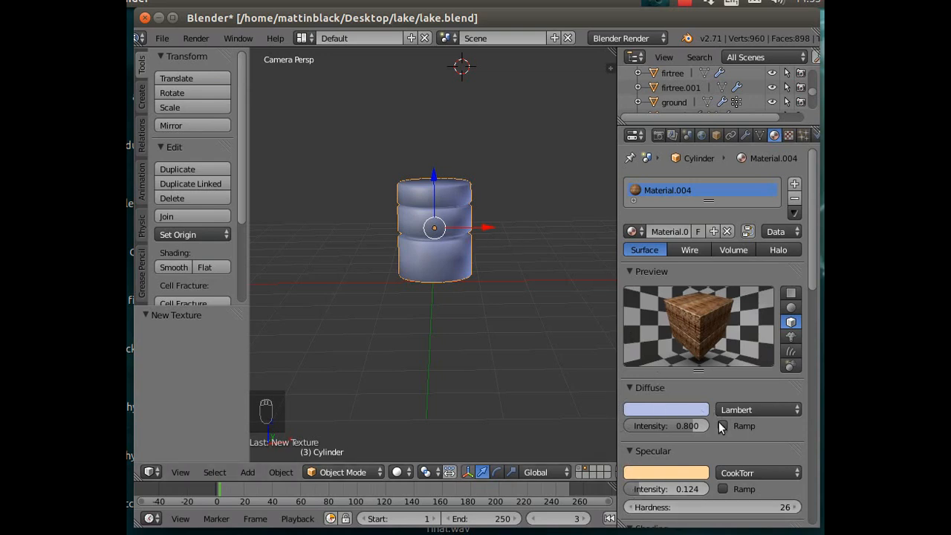
pyautogui.moveTo(686, 426); pyautogui.dragTo(656, 426)
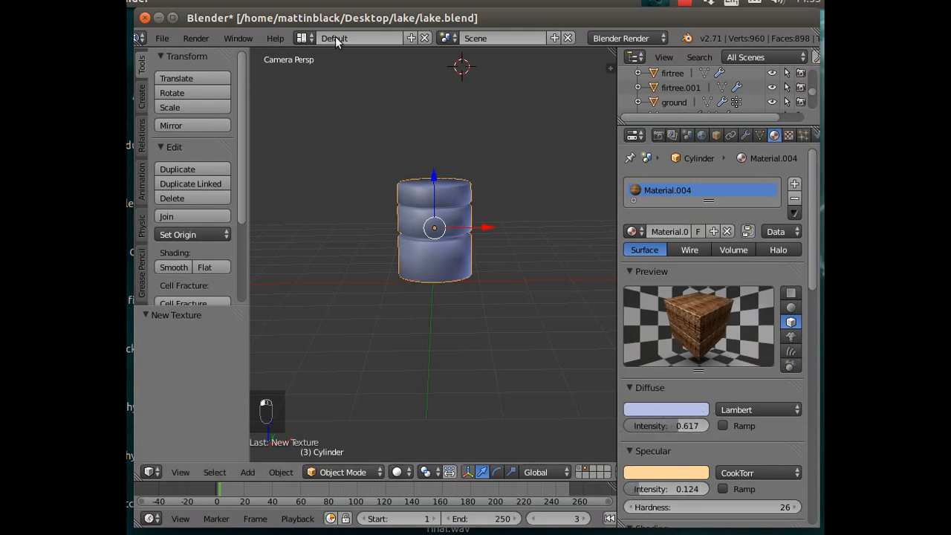
# Render the current frame and examine how the texture looks on the barrel.
pyautogui.click(197, 38)
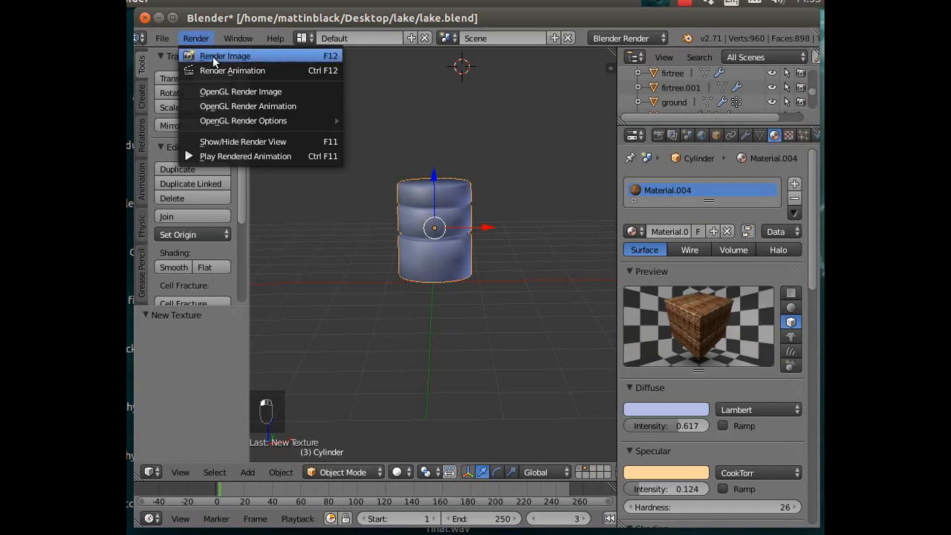
pyautogui.click(213, 60)
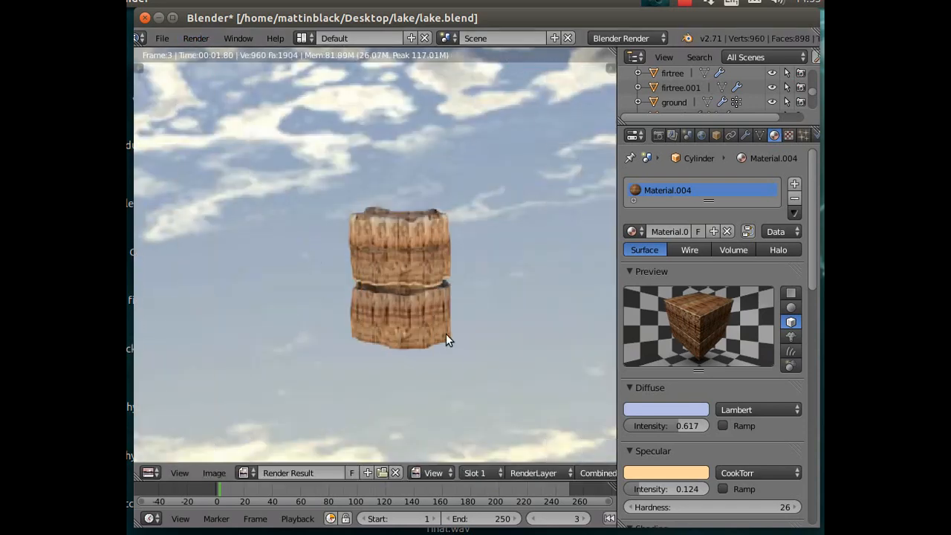
pyautogui.scroll(-4, 429, 296)
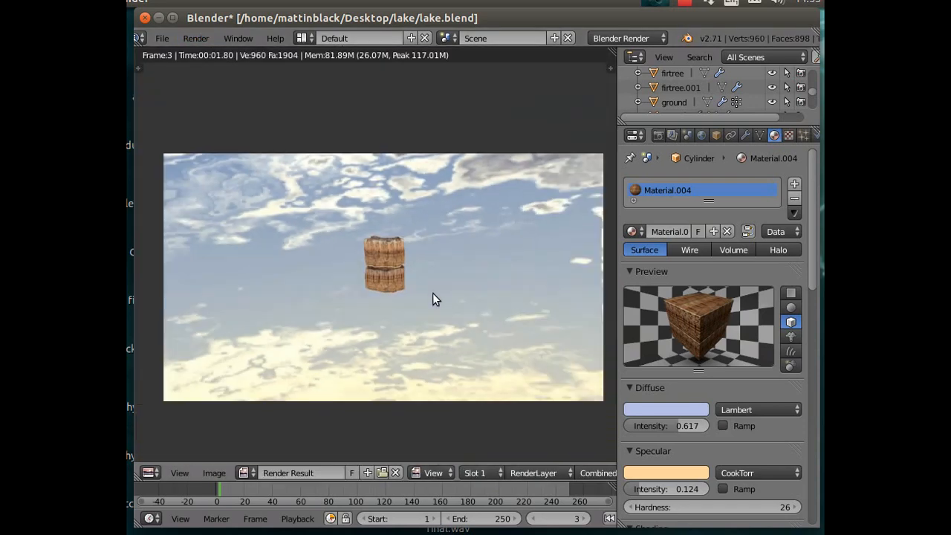
pyautogui.scroll(2, 433, 293)
pyautogui.scroll(-2, 432, 292)
pyautogui.scroll(2, 425, 294)
pyautogui.scroll(-1, 425, 298)
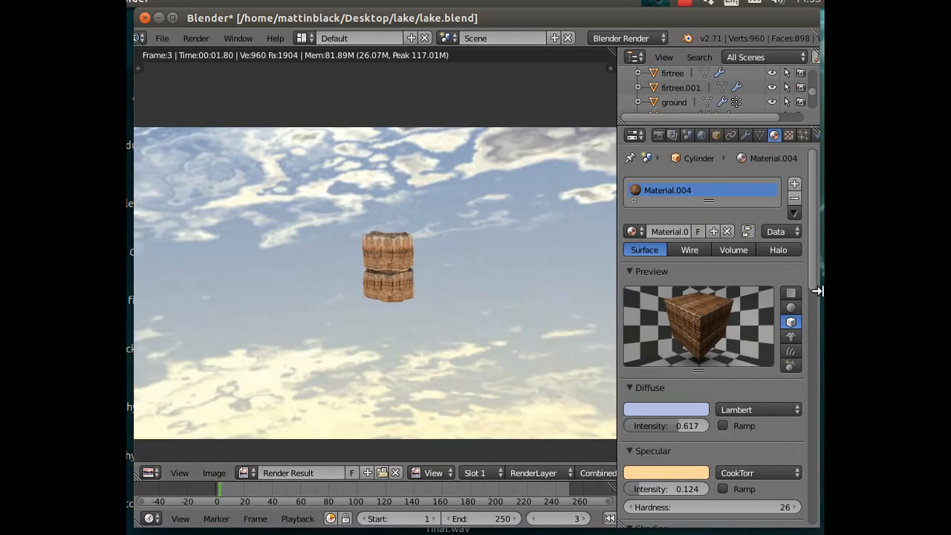
# Lower the texture's diffuse Color influence on the barrel material.
pyautogui.moveTo(809, 243)
pyautogui.mouseDown()
pyautogui.moveTo(809, 263)
pyautogui.moveTo(807, 176)
pyautogui.mouseUp()
pyautogui.click(789, 135)
pyautogui.moveTo(812, 227); pyautogui.dragTo(814, 470)
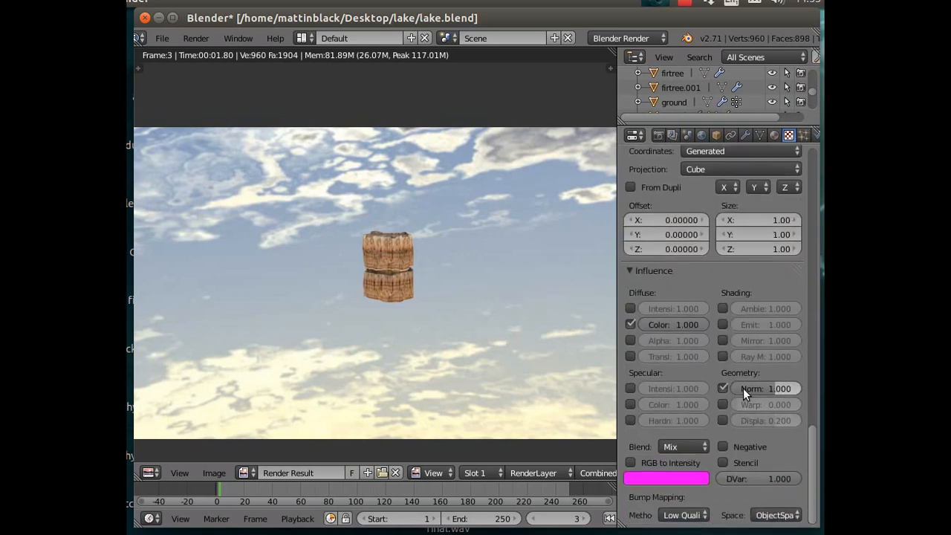
pyautogui.moveTo(770, 388); pyautogui.dragTo(684, 325)
pyautogui.moveTo(810, 438); pyautogui.dragTo(810, 118)
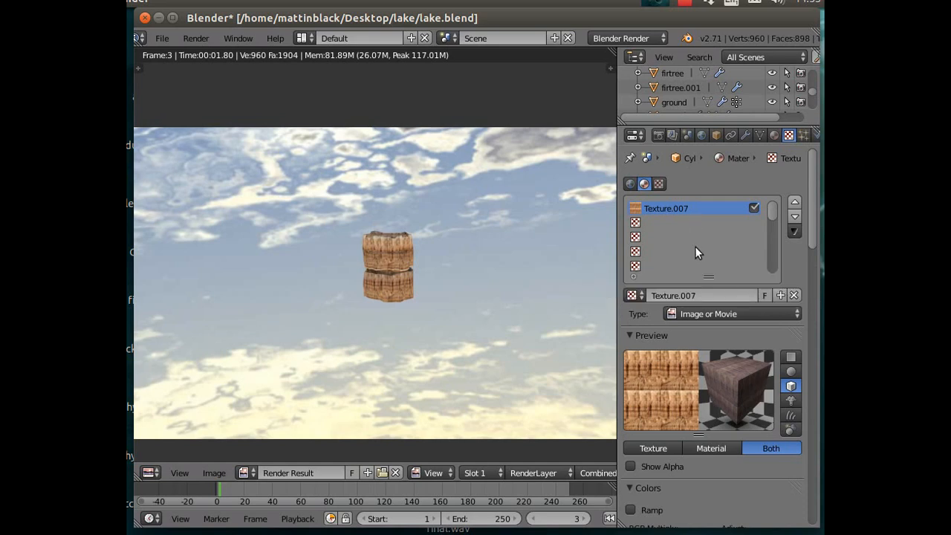
# Change the barrel material's diffuse color to a dark brown of about R 0.077, G 0.016, B 0.003.
pyautogui.click(773, 135)
pyautogui.click(666, 406)
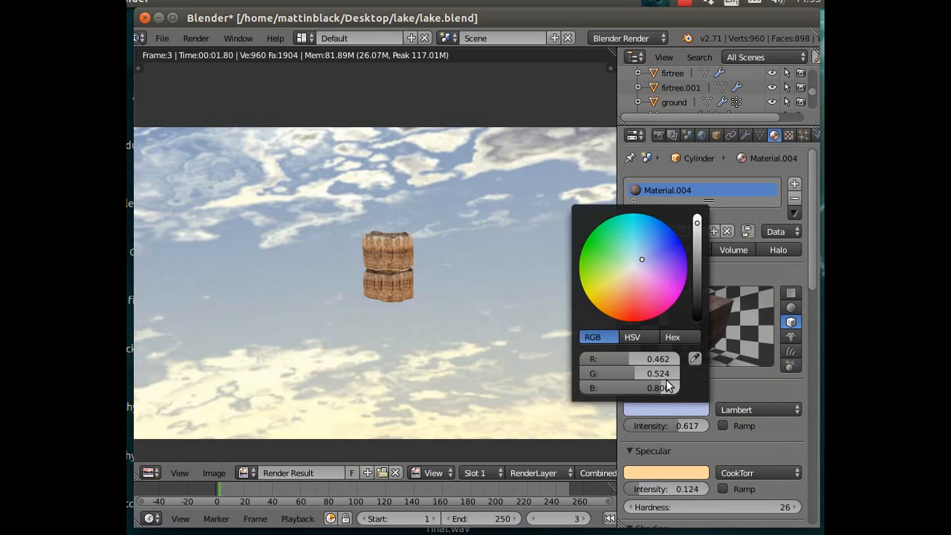
pyautogui.moveTo(642, 259)
pyautogui.mouseDown()
pyautogui.moveTo(622, 283)
pyautogui.moveTo(616, 312)
pyautogui.mouseUp()
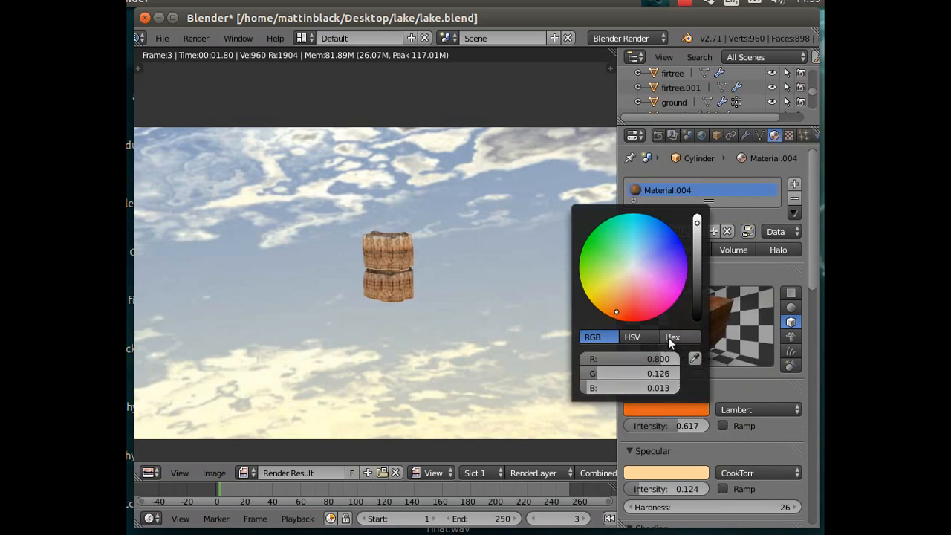
pyautogui.moveTo(697, 222); pyautogui.dragTo(697, 288)
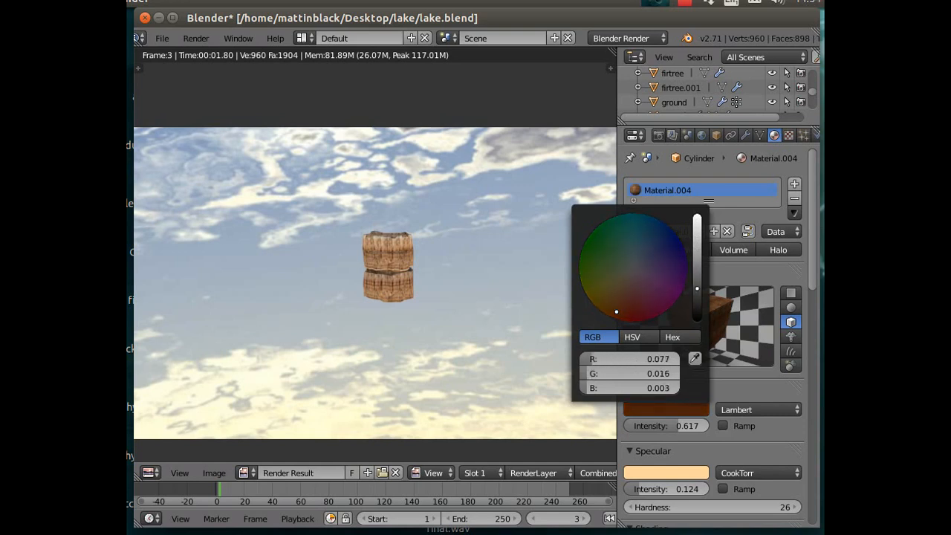
# Render the frame again and examine the barrel with its dark brown diffuse color.
pyautogui.click(200, 39)
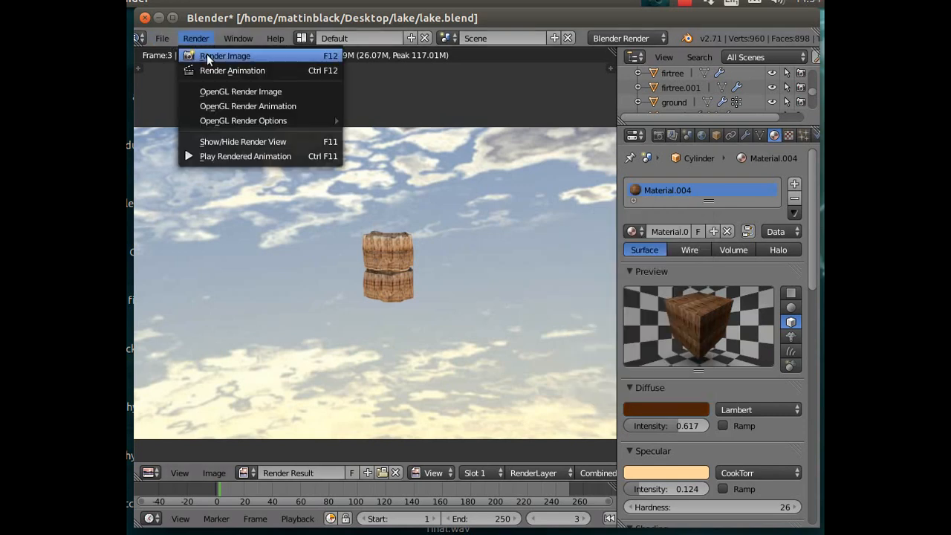
pyautogui.click(215, 56)
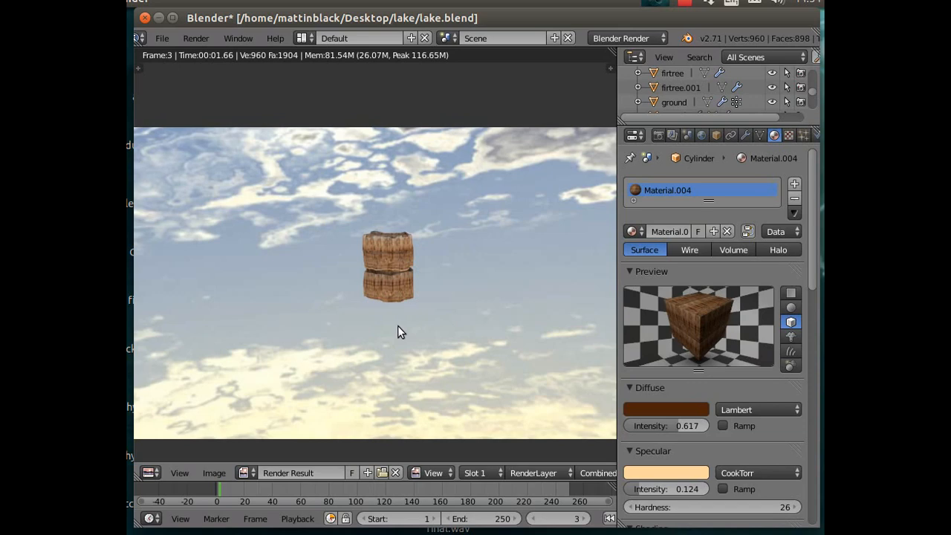
pyautogui.scroll(3, 399, 327)
pyautogui.scroll(1, 398, 328)
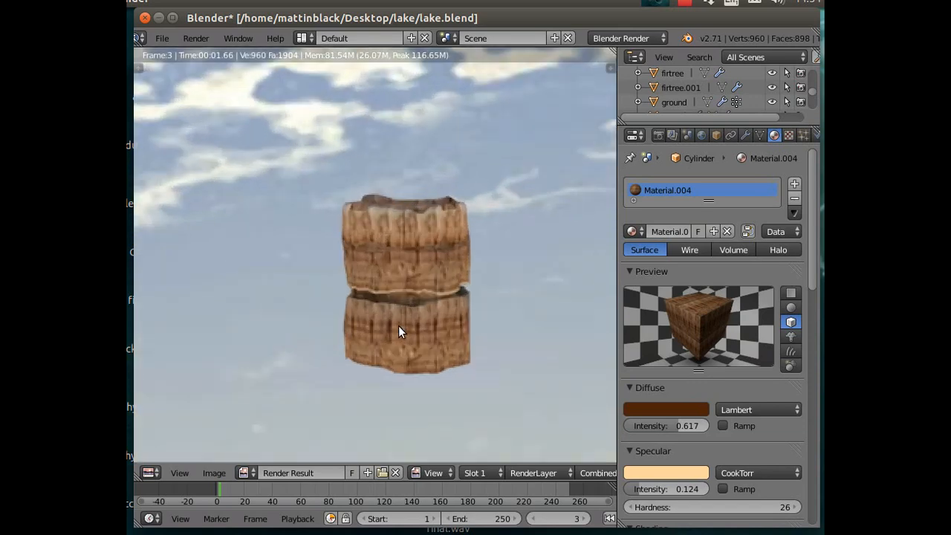
pyautogui.scroll(-4, 399, 326)
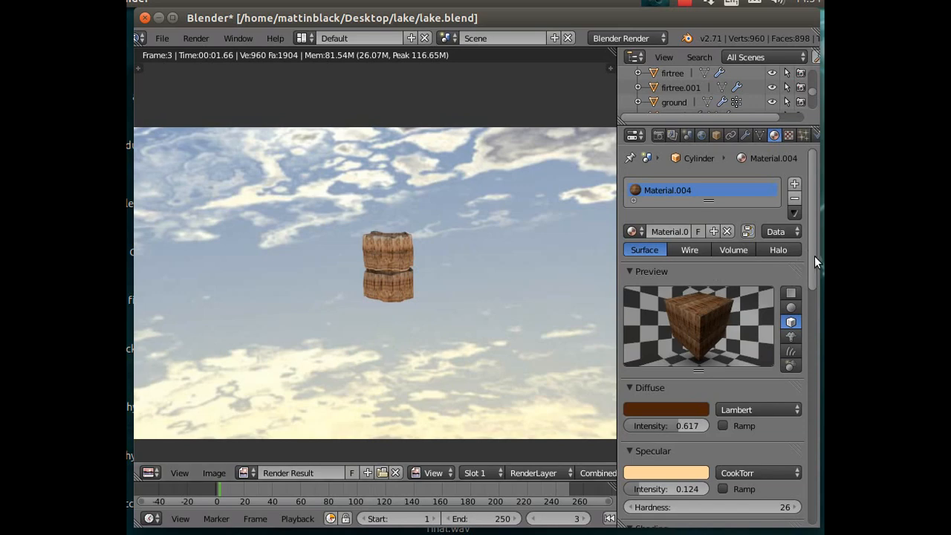
pyautogui.scroll(-8, 815, 267)
pyautogui.scroll(-10, 720, 336)
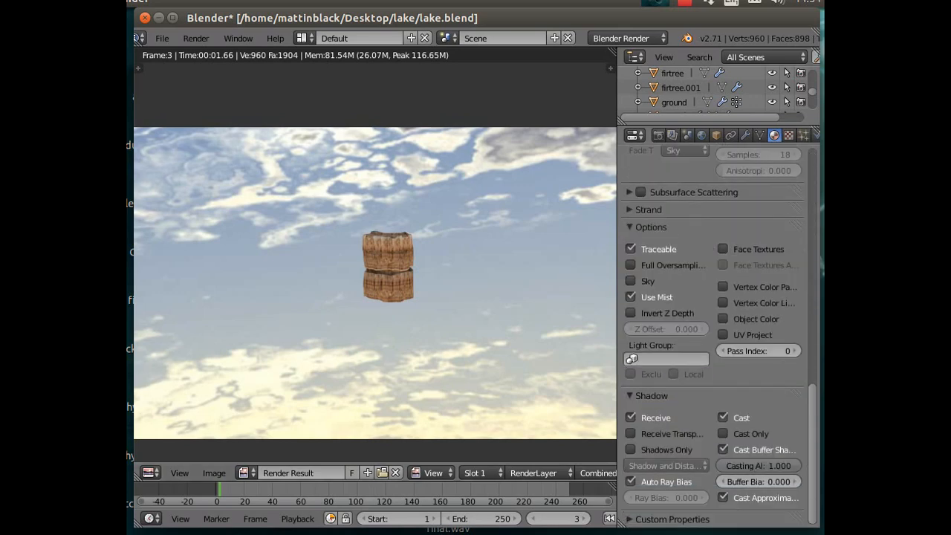
pyautogui.scroll(5, 814, 446)
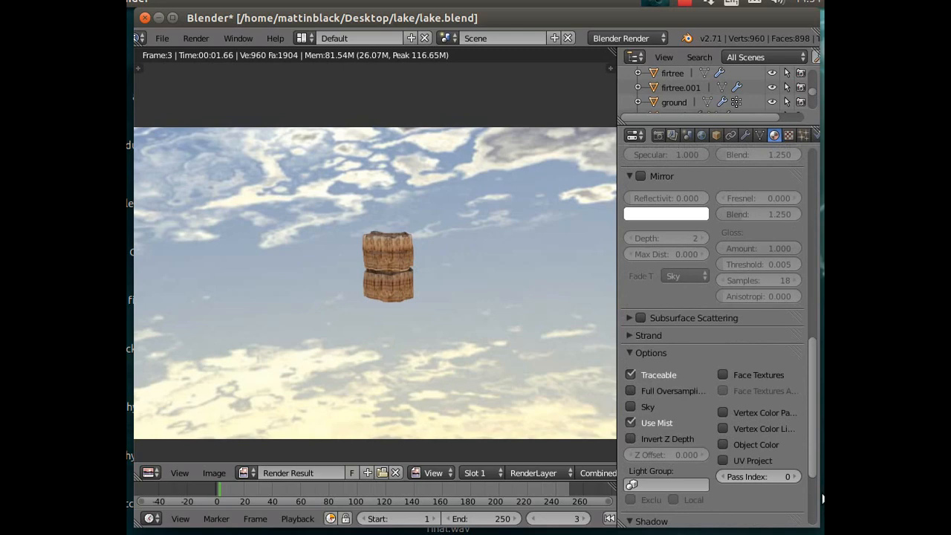
pyautogui.scroll(-5, 813, 475)
pyautogui.scroll(15, 812, 452)
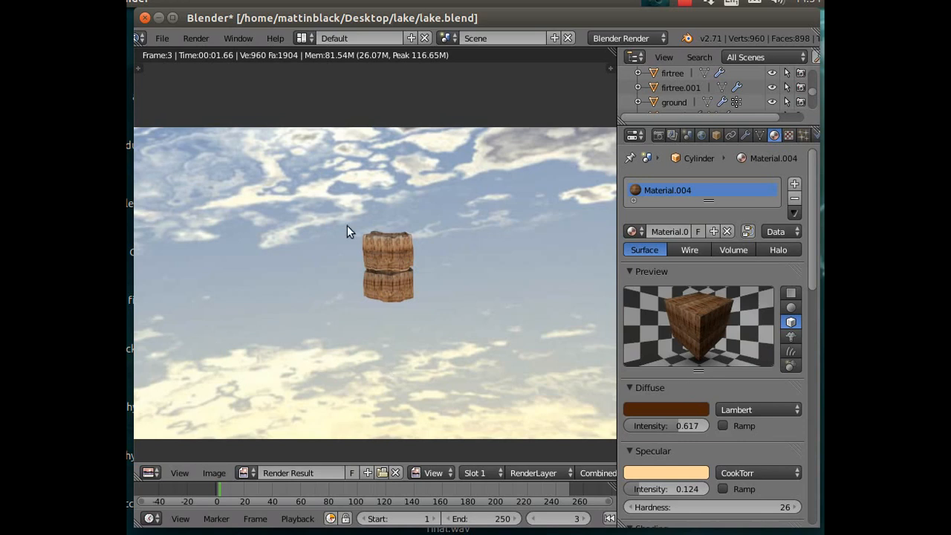
# Return from the render to the 3D view outside the camera and enter Edit Mode on the barrel.
pyautogui.click(195, 38)
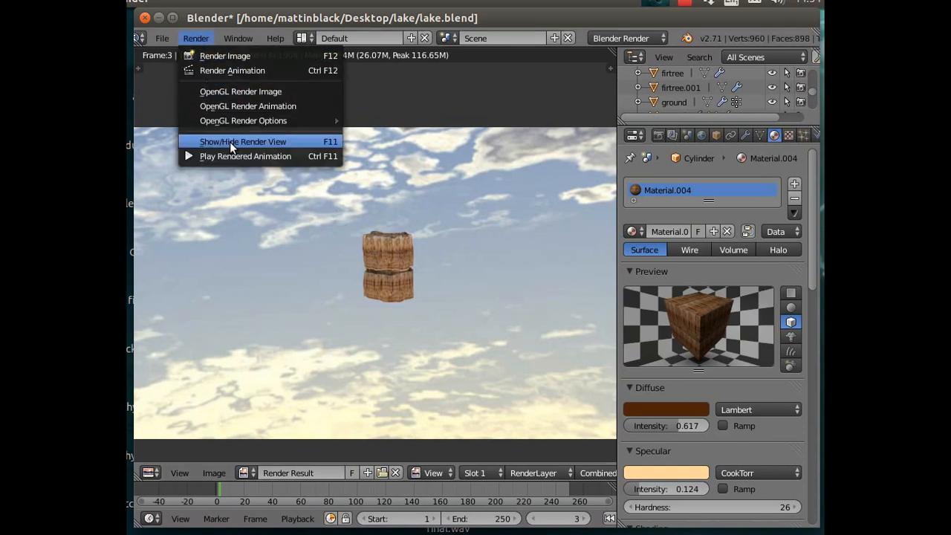
pyautogui.click(229, 142)
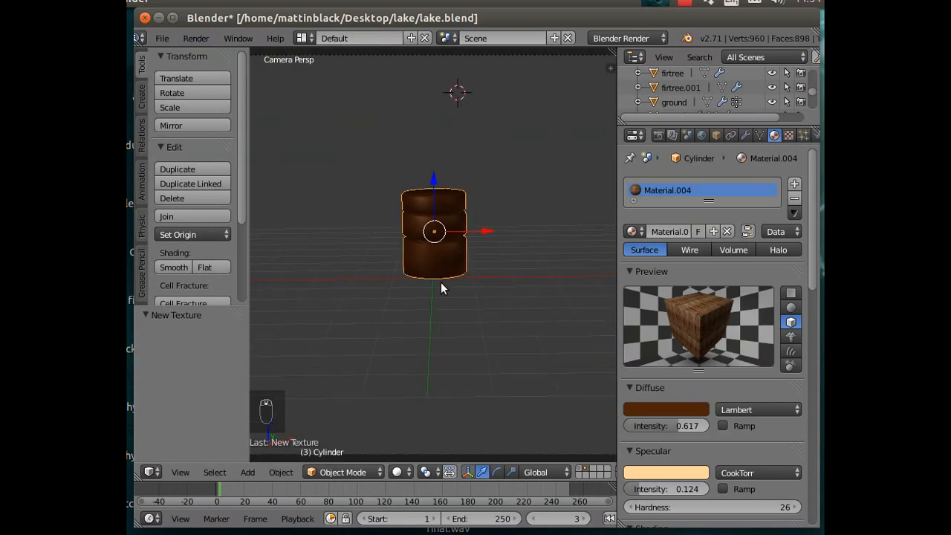
pyautogui.press('KP_0')
pyautogui.scroll(8, 440, 344)
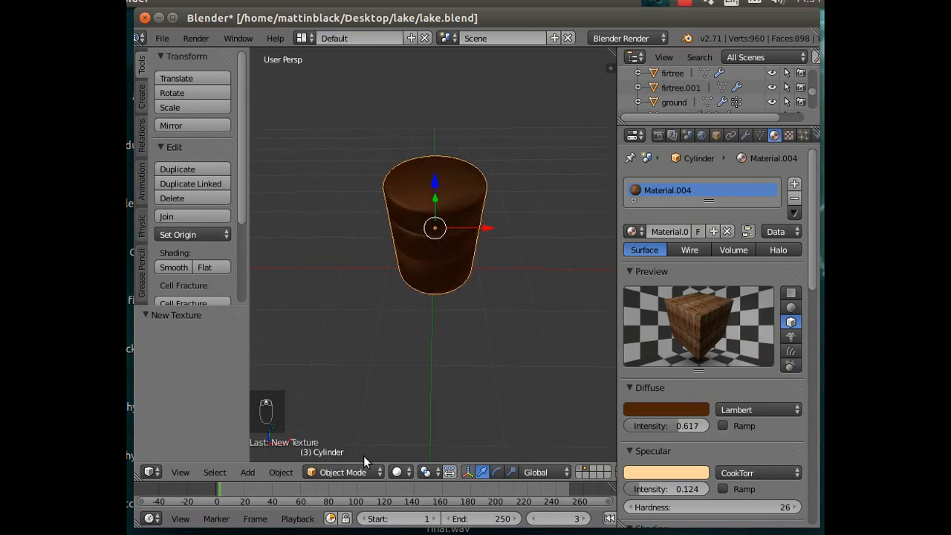
pyautogui.click(357, 473)
pyautogui.click(353, 439)
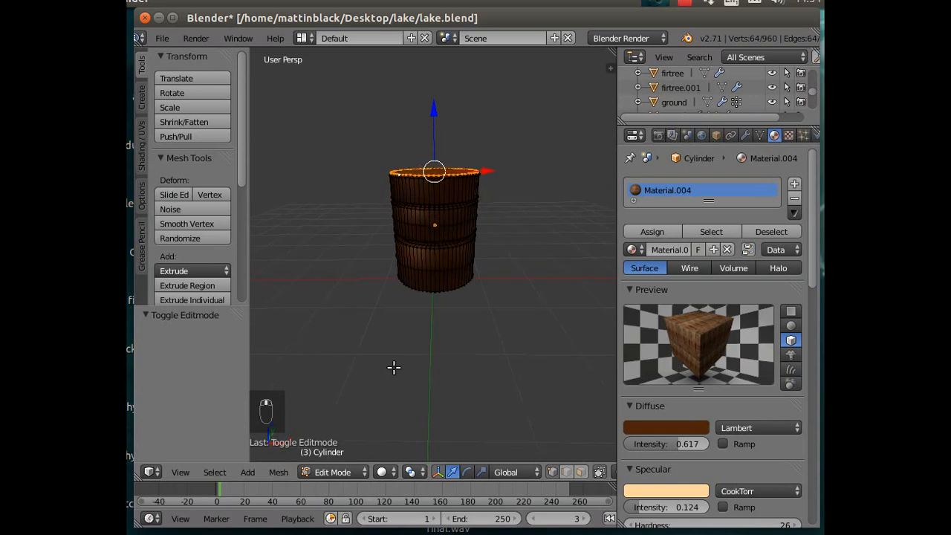
# Box-select the vertices of the barrel's upper rim band and switch to face selection mode.
pyautogui.scroll(5, 393, 373)
pyautogui.scroll(-4, 442, 342)
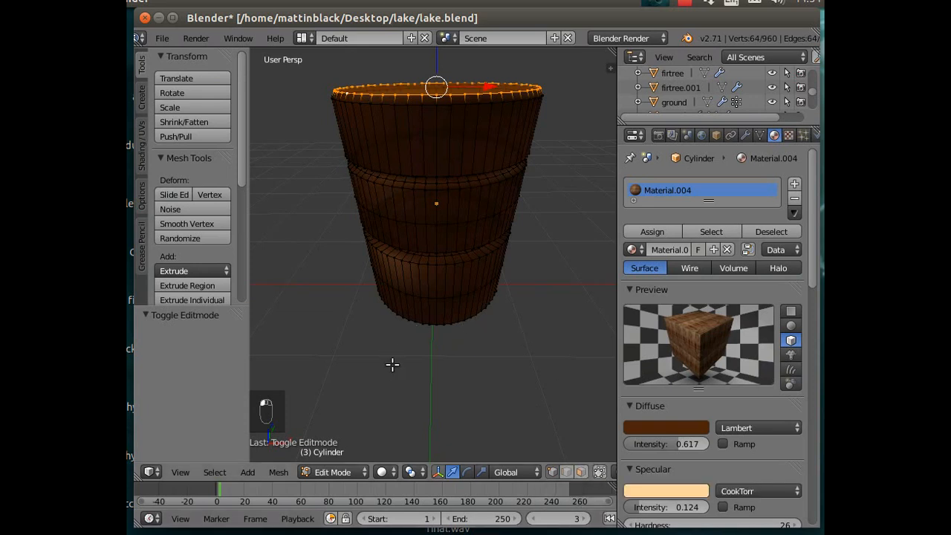
pyautogui.moveTo(393, 376); pyautogui.dragTo(395, 371, button='middle')
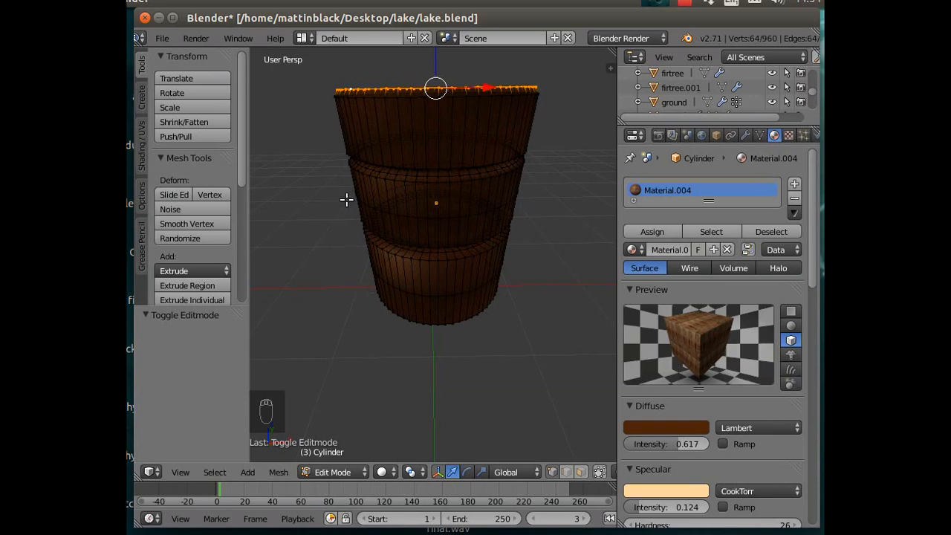
pyautogui.press('b')
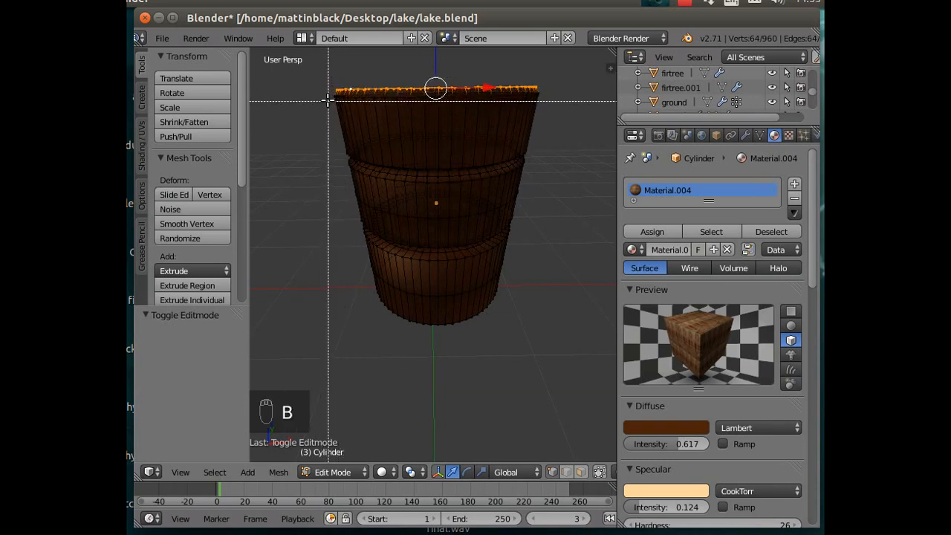
pyautogui.moveTo(328, 97); pyautogui.dragTo(542, 78)
pyautogui.moveTo(546, 245)
pyautogui.mouseDown(button='middle')
pyautogui.moveTo(545, 276)
pyautogui.moveTo(544, 261)
pyautogui.mouseUp(button='middle')
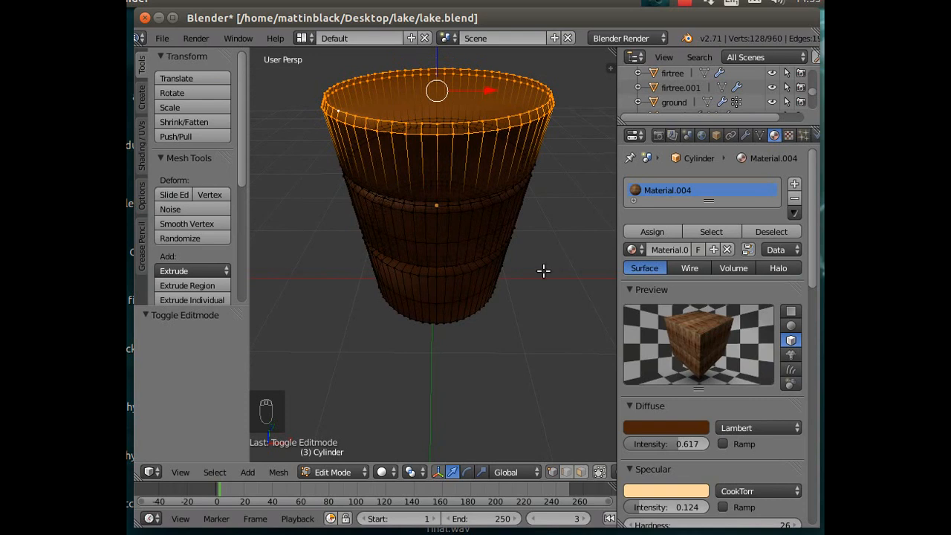
pyautogui.click(580, 473)
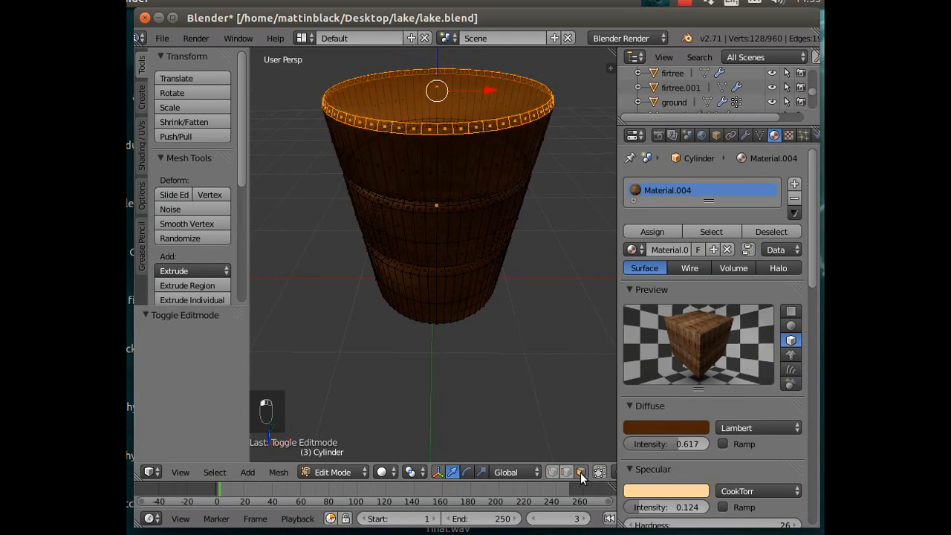
pyautogui.moveTo(522, 292)
pyautogui.mouseDown(button='middle')
pyautogui.moveTo(528, 317)
pyautogui.moveTo(503, 344)
pyautogui.moveTo(475, 261)
pyautogui.moveTo(449, 302)
pyautogui.moveTo(419, 320)
pyautogui.moveTo(489, 327)
pyautogui.moveTo(522, 282)
pyautogui.moveTo(523, 293)
pyautogui.mouseUp(button='middle')
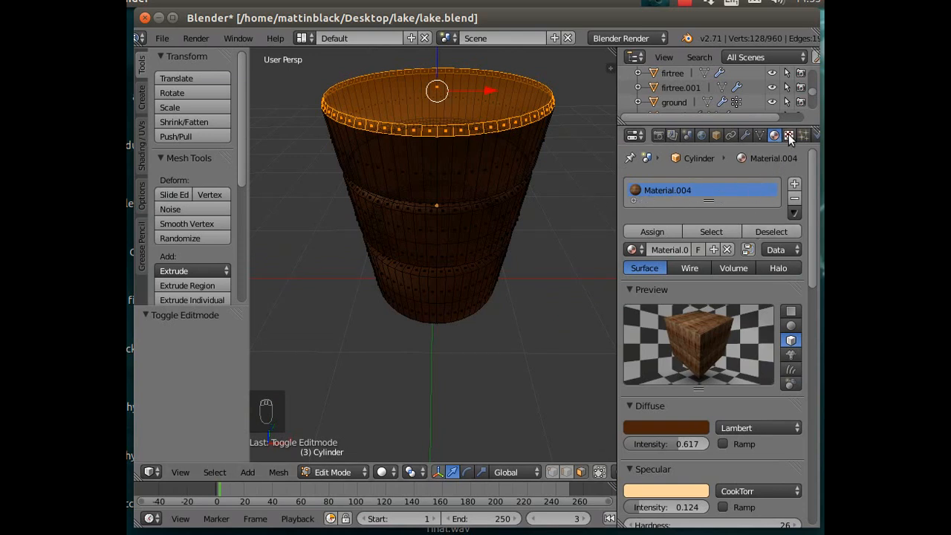
# Add a second material slot to the barrel and put the existing Material.001 in it.
pyautogui.click(795, 184)
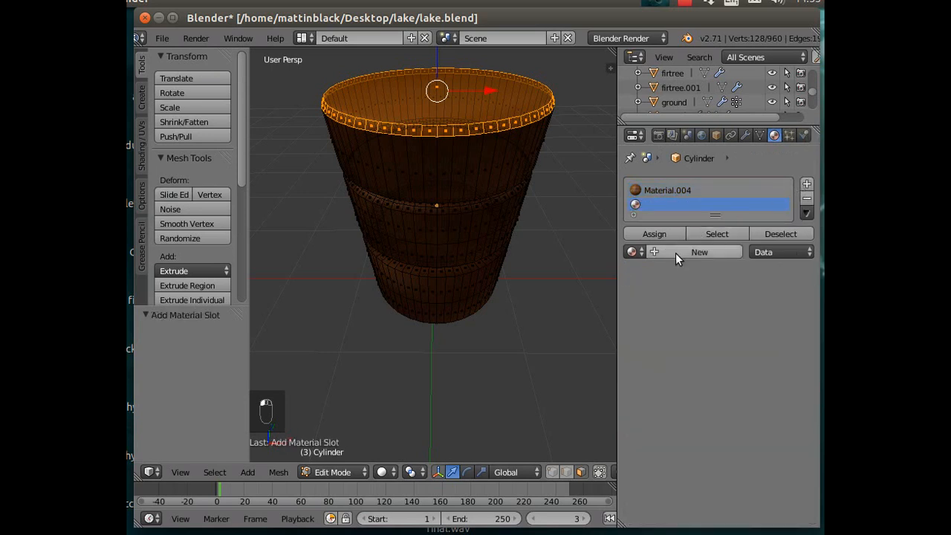
pyautogui.click(633, 252)
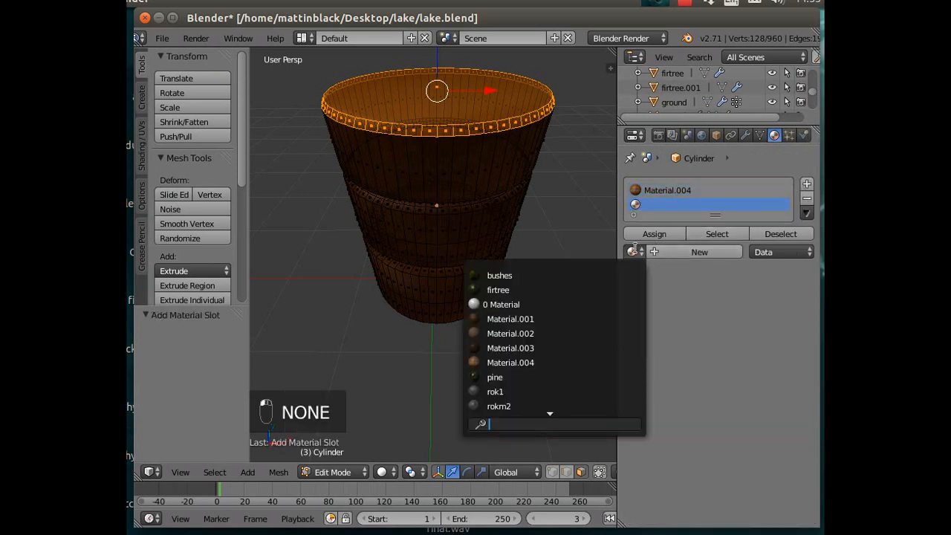
pyautogui.click(524, 319)
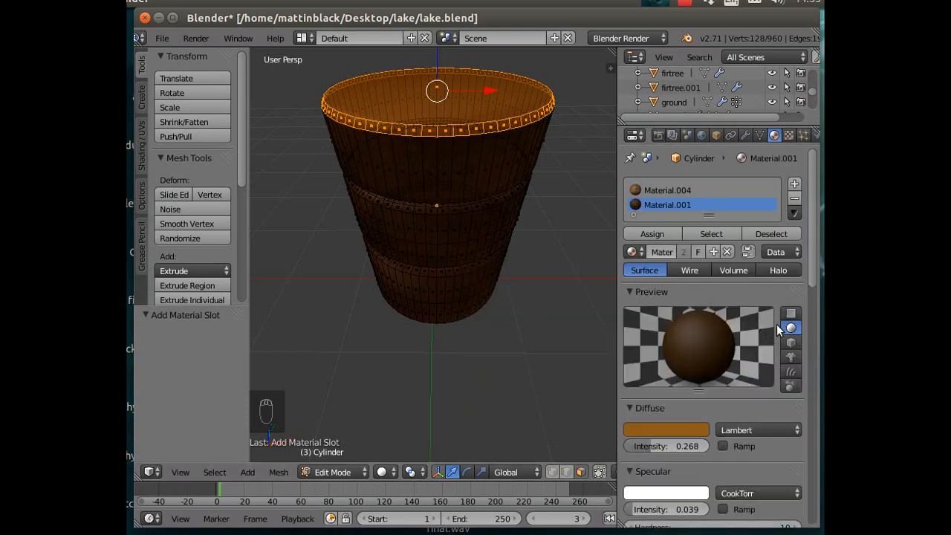
# Assign Material.001 to the selected rim band and, with the barrel's top face selected, create a new material in a third slot.
pyautogui.click(664, 232)
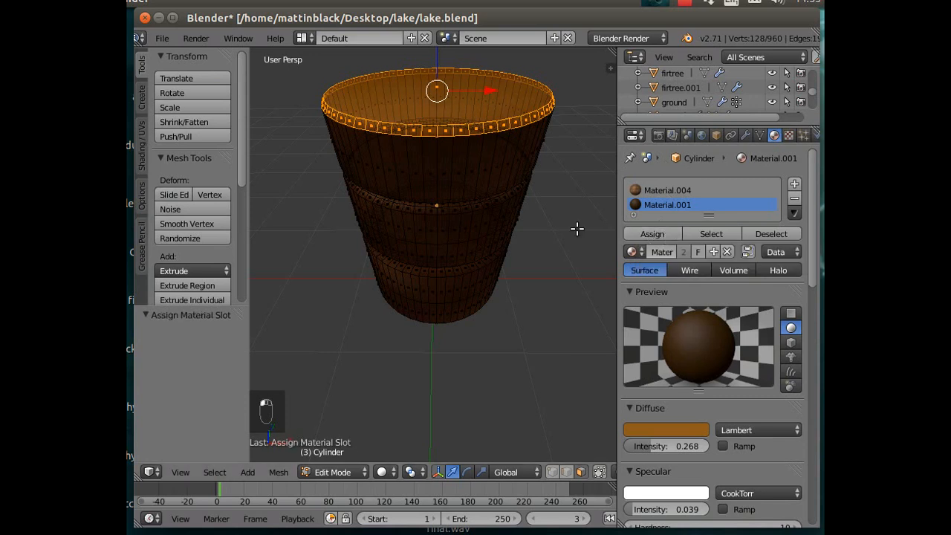
pyautogui.rightClick(439, 88)
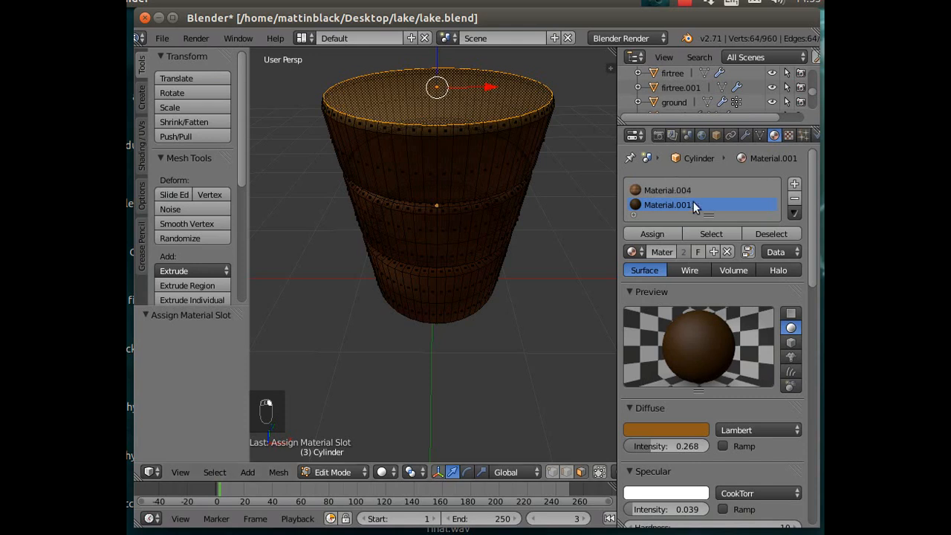
pyautogui.click(796, 185)
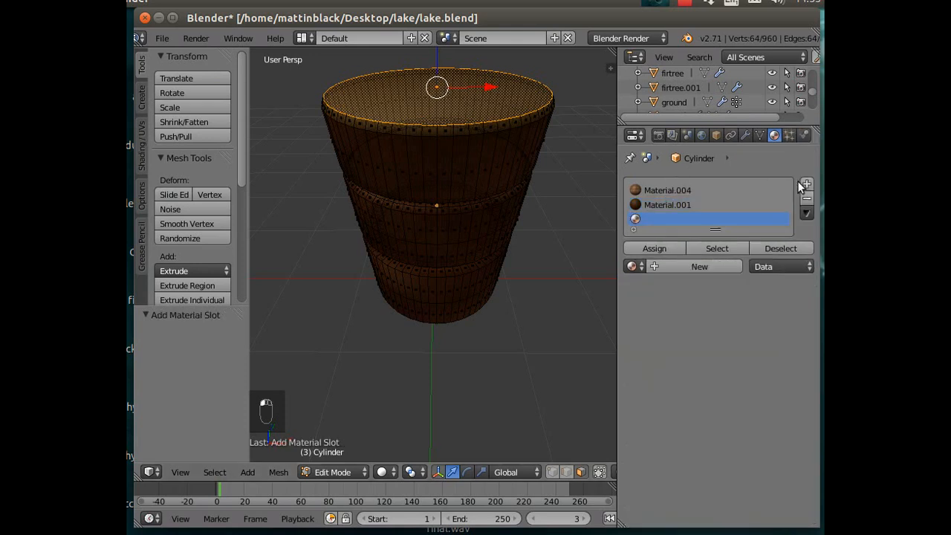
pyautogui.click(687, 266)
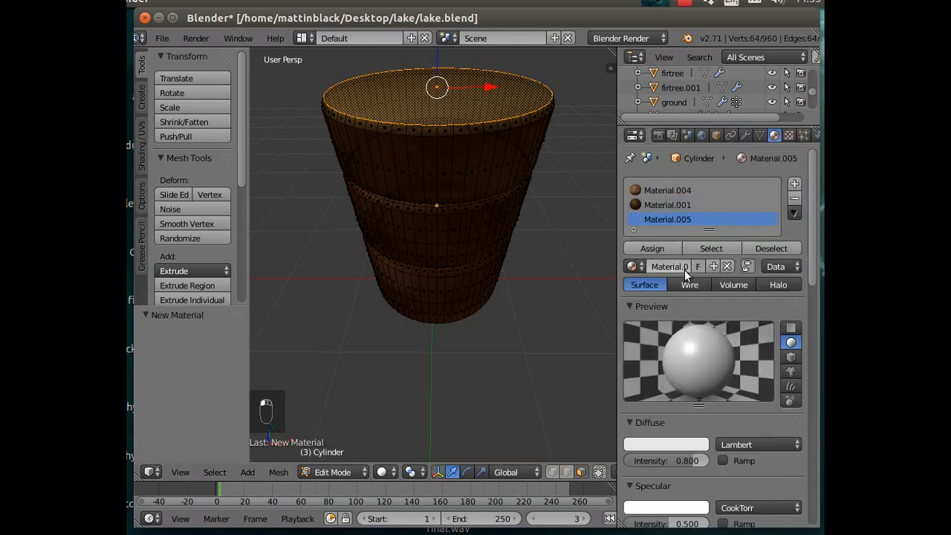
pyautogui.click(632, 266)
# Add a new texture to the third material and set its type to Image or Movie.
pyautogui.click(790, 135)
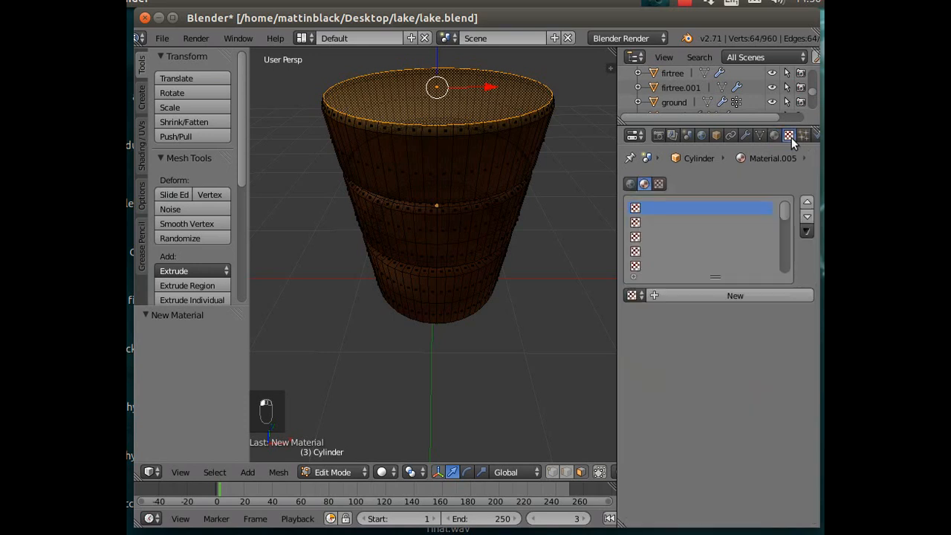
pyautogui.click(671, 297)
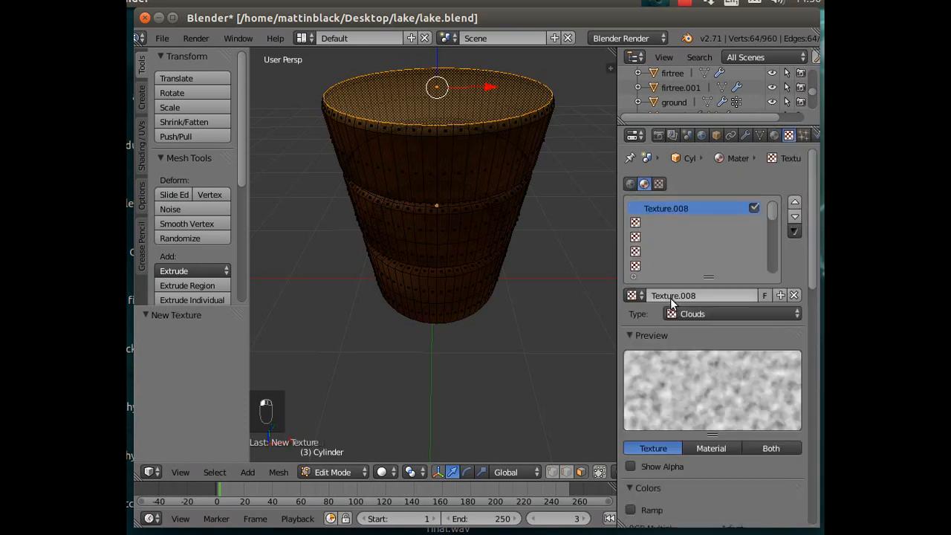
pyautogui.click(782, 313)
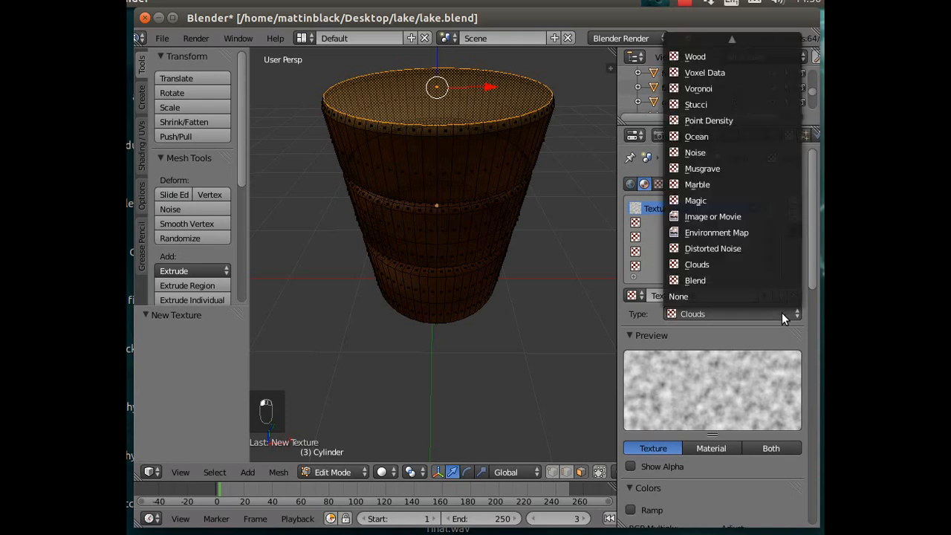
pyautogui.click(730, 217)
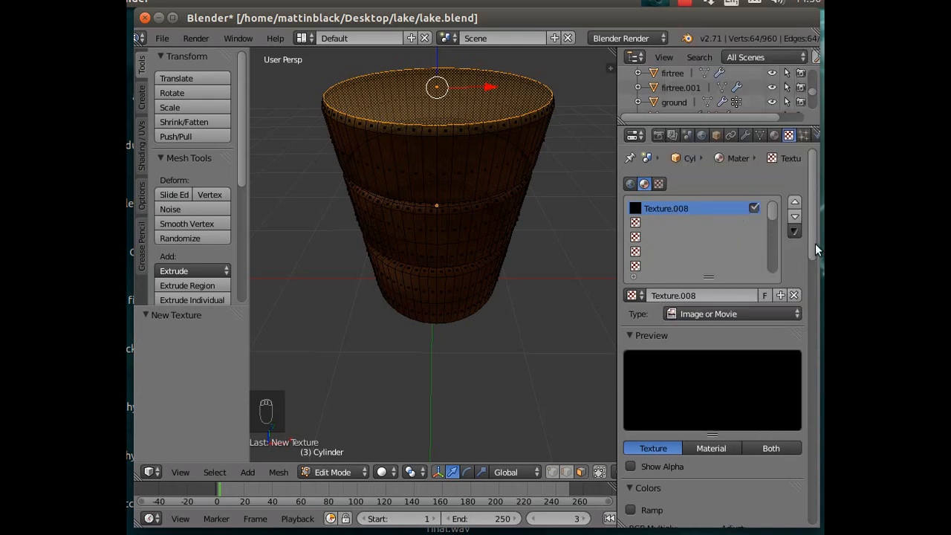
# Load Grass_Texture.jpg from the 3d folder as the texture's image.
pyautogui.moveTo(814, 263); pyautogui.dragTo(811, 343)
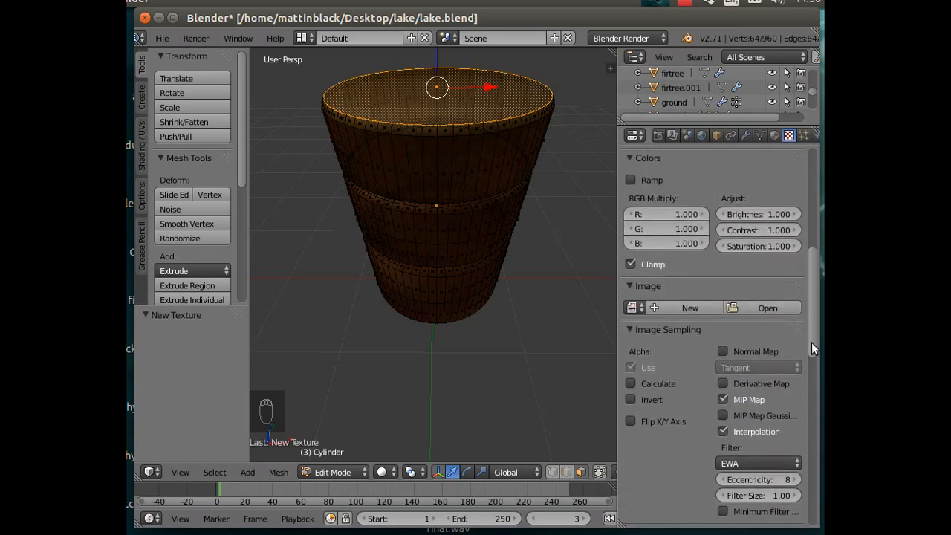
pyautogui.click(759, 307)
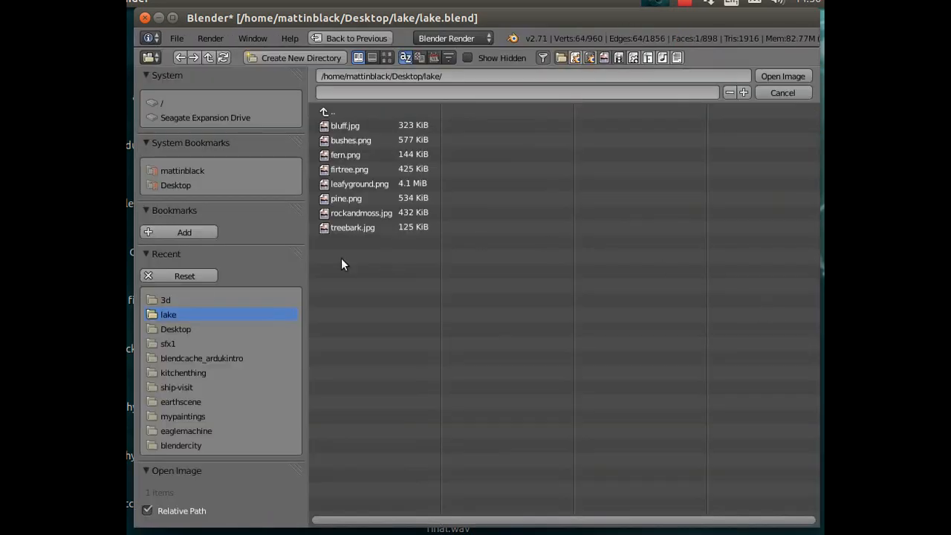
pyautogui.click(165, 301)
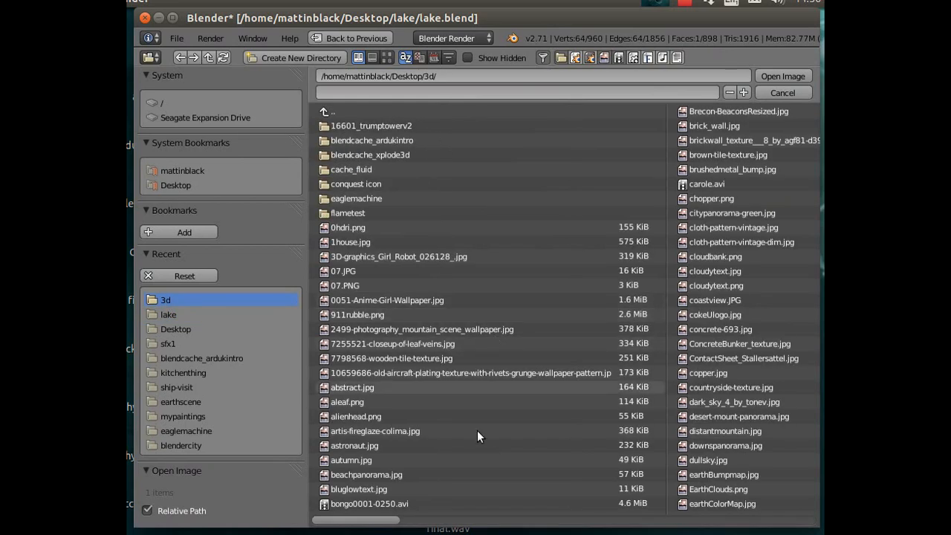
pyautogui.moveTo(365, 520); pyautogui.dragTo(462, 523)
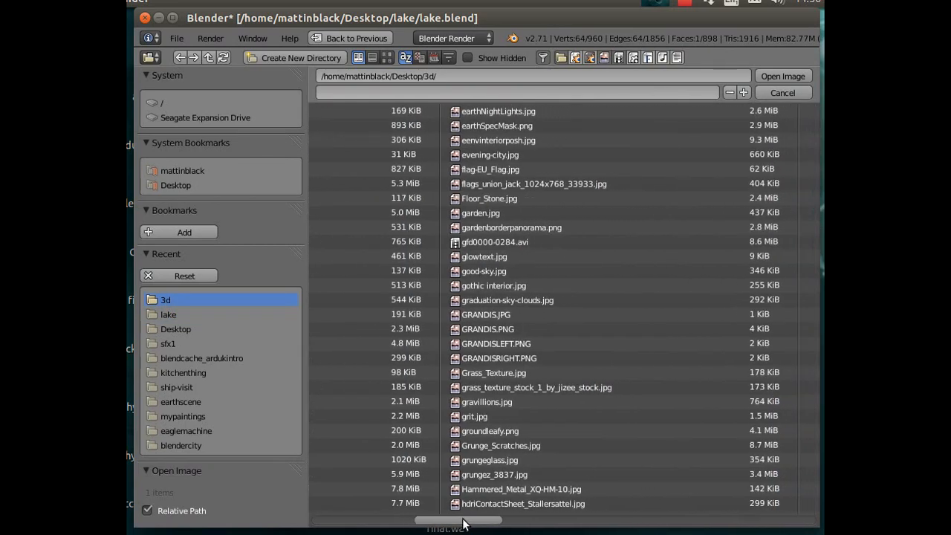
pyautogui.click(478, 372)
pyautogui.doubleClick(477, 372)
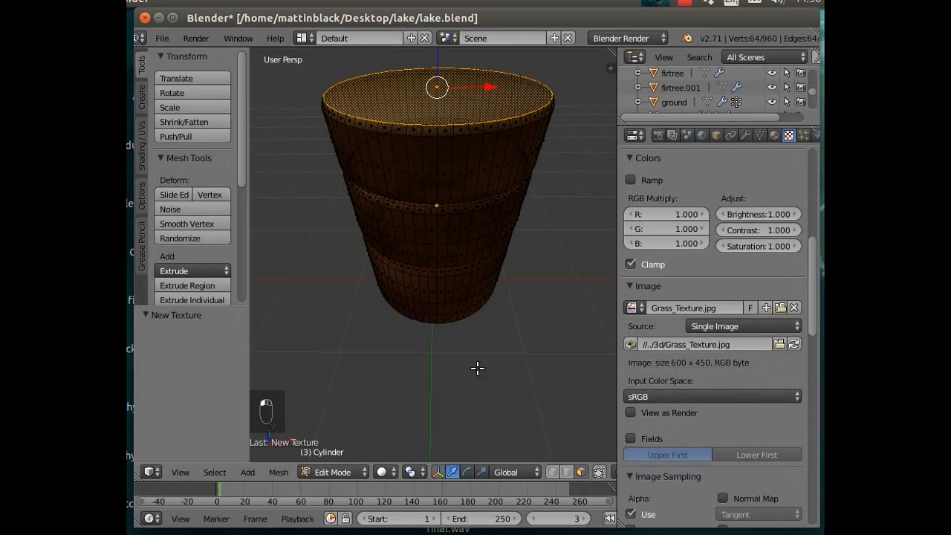
# Set the texture preview to show both texture and material, with the material displayed on a cube.
pyautogui.moveTo(813, 300); pyautogui.dragTo(805, 190)
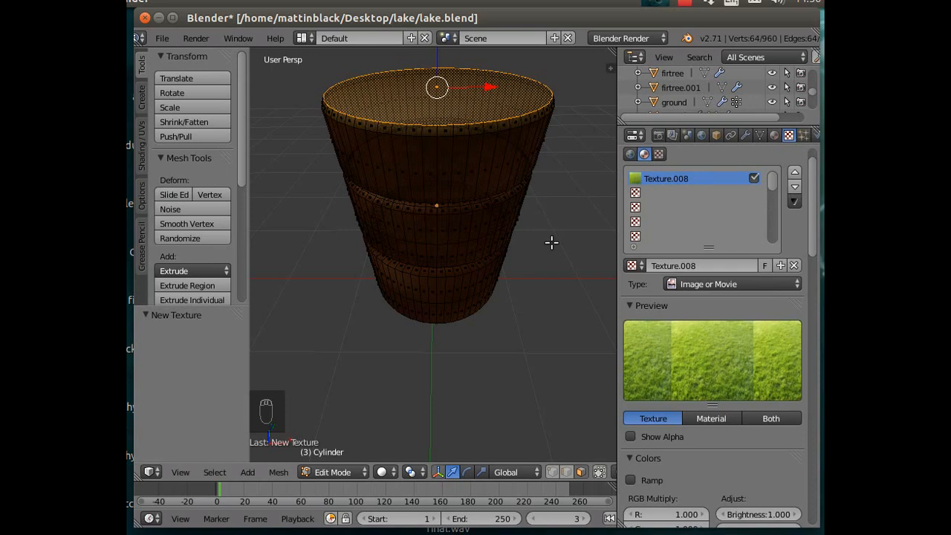
pyautogui.scroll(3, 552, 241)
pyautogui.scroll(-3, 550, 240)
pyautogui.click(789, 418)
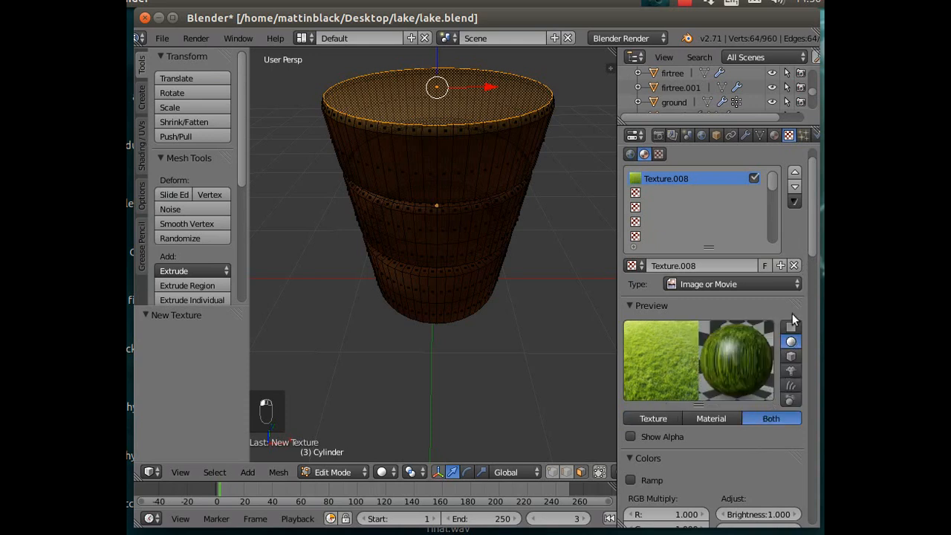
pyautogui.click(790, 356)
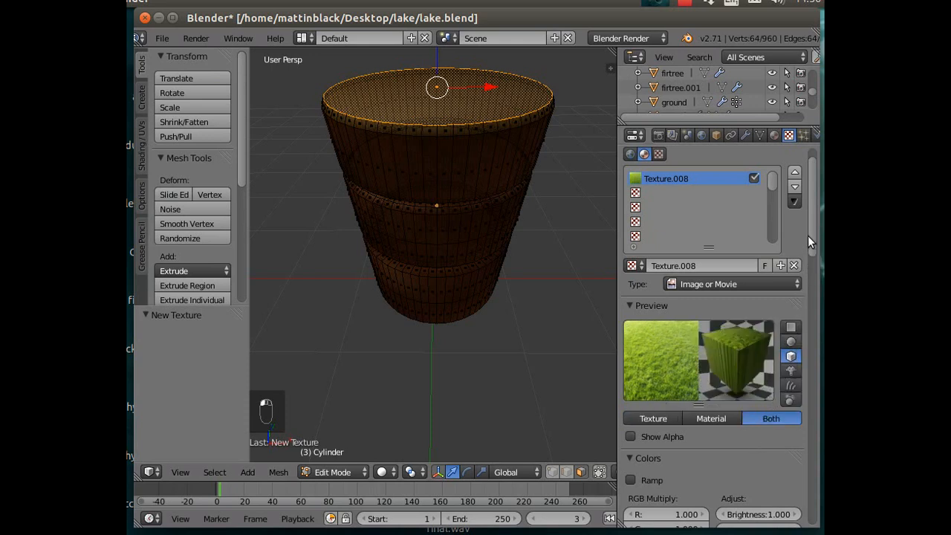
# Enable the grass texture's Normal influence, and set its brightness to 0.900 and contrast to 1.800.
pyautogui.moveTo(816, 236); pyautogui.dragTo(814, 523)
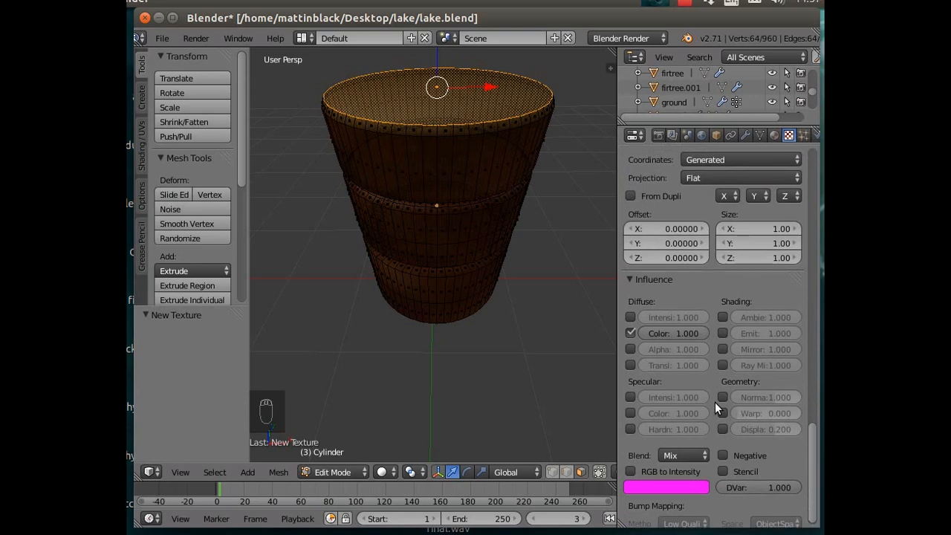
pyautogui.click(723, 398)
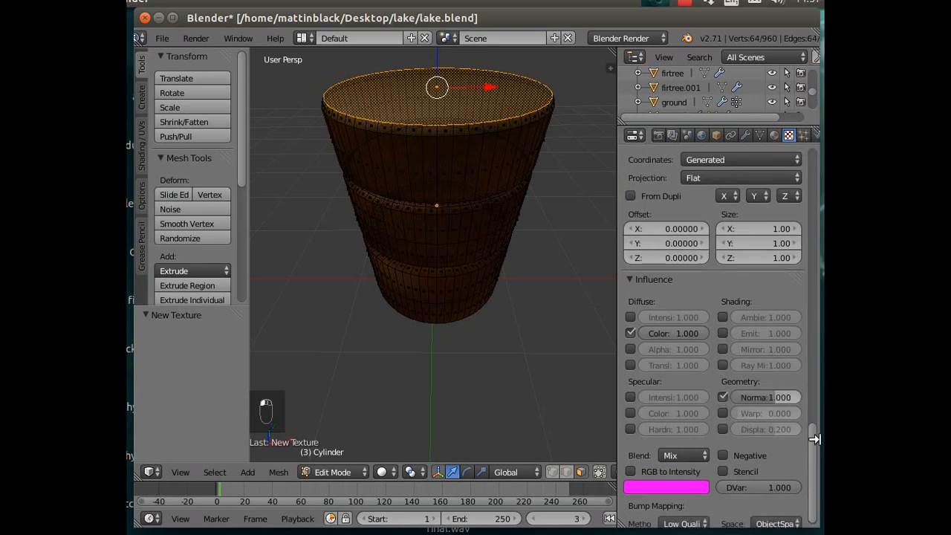
pyautogui.moveTo(808, 432); pyautogui.dragTo(815, 188)
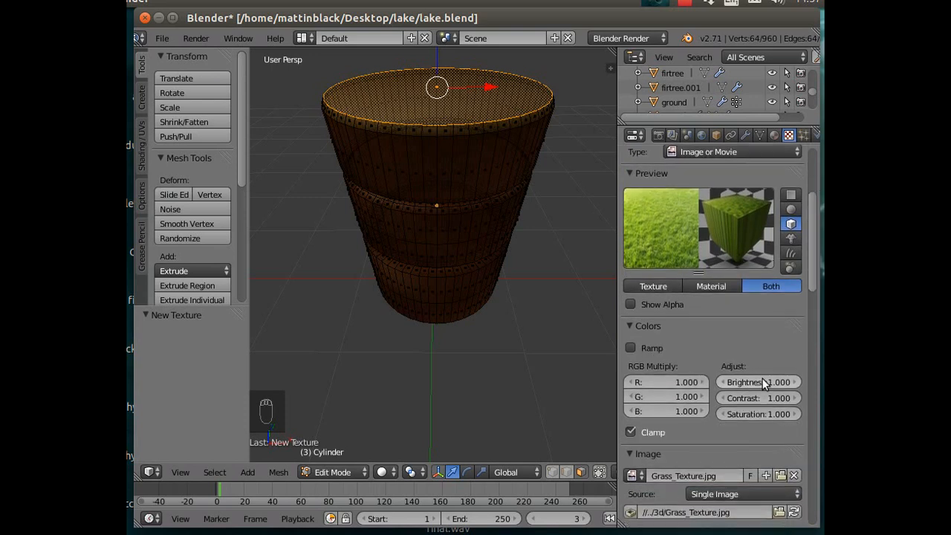
pyautogui.moveTo(765, 383)
pyautogui.mouseDown()
pyautogui.moveTo(676, 383)
pyautogui.moveTo(779, 384)
pyautogui.moveTo(750, 383)
pyautogui.mouseUp()
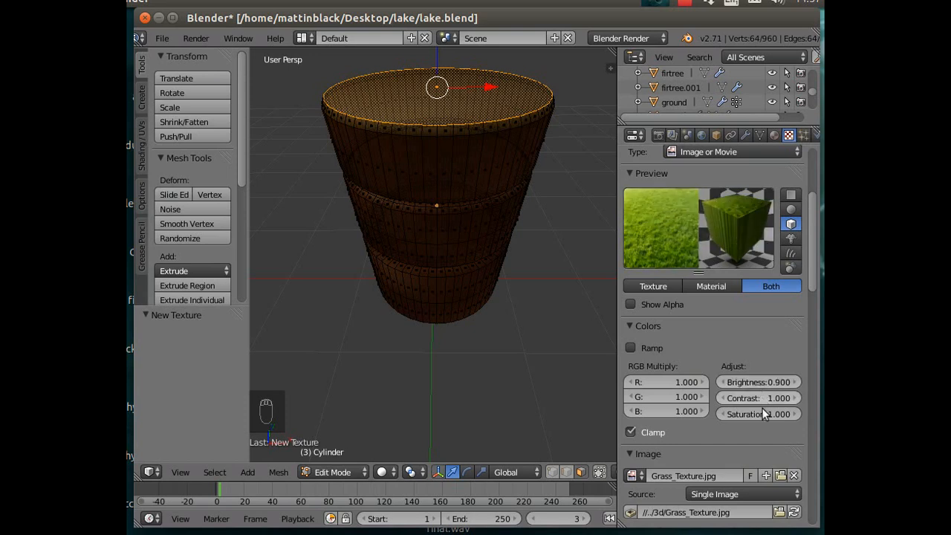
pyautogui.moveTo(753, 398); pyautogui.dragTo(753, 397)
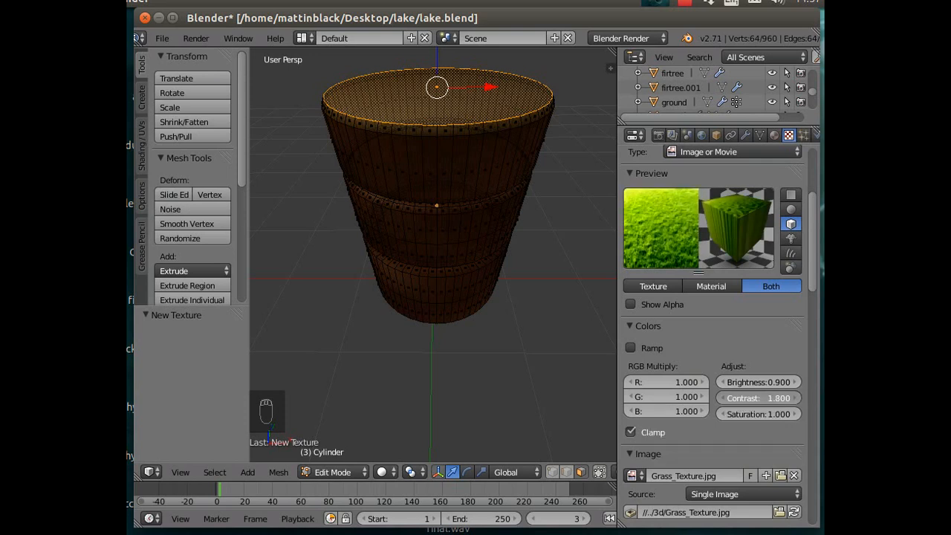
pyautogui.moveTo(753, 398); pyautogui.dragTo(752, 398)
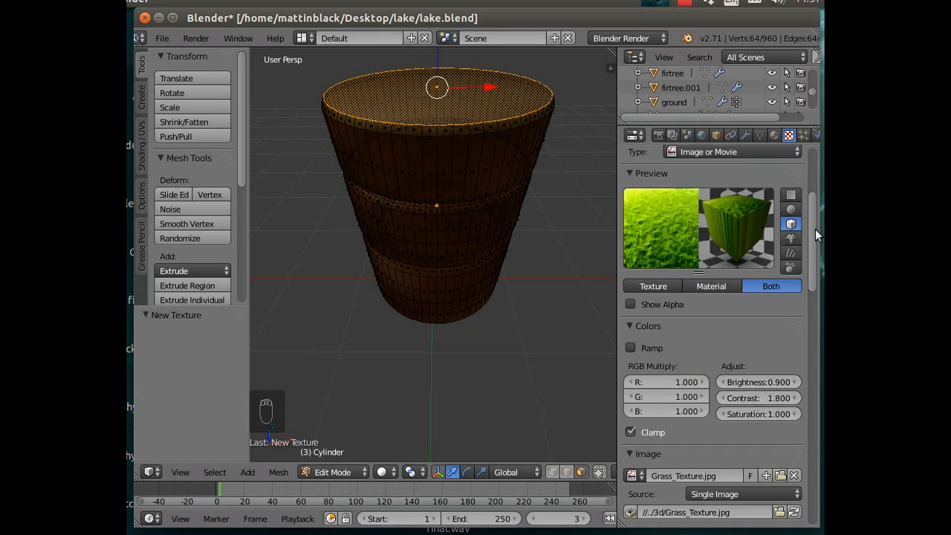
# Set the grass material's diffuse intensity to 0.488, specular intensity to 0.170 and specular color to pale green.
pyautogui.moveTo(810, 217); pyautogui.dragTo(813, 136)
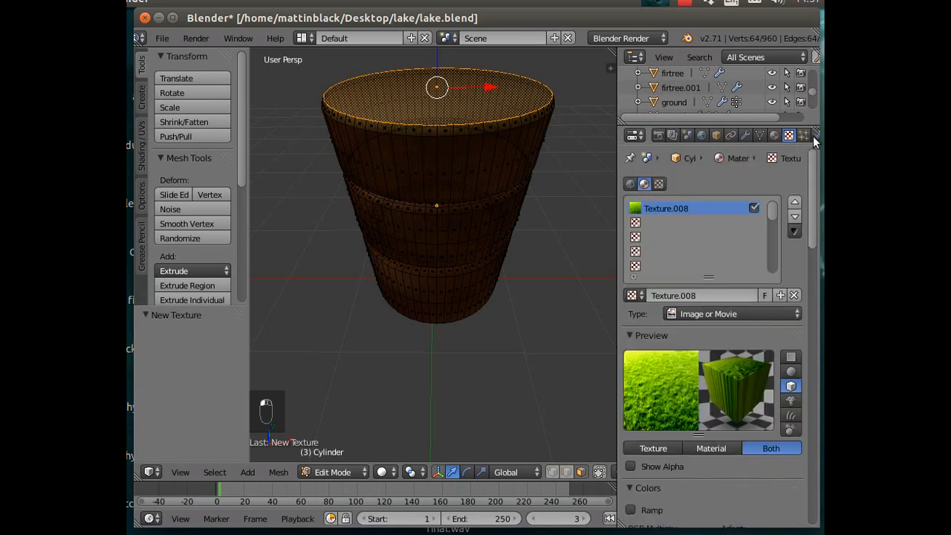
pyautogui.click(774, 135)
pyautogui.moveTo(683, 458); pyautogui.dragTo(656, 459)
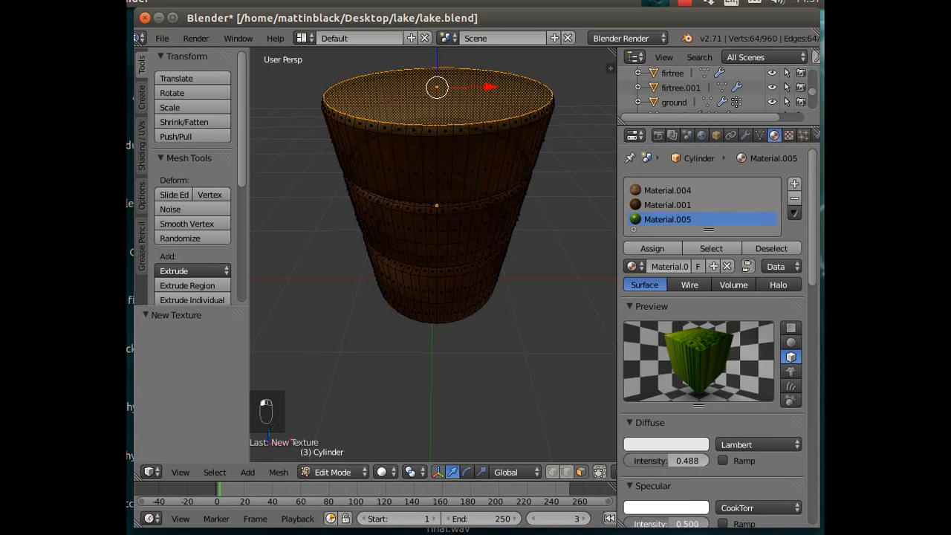
pyautogui.moveTo(688, 524); pyautogui.dragTo(665, 524)
pyautogui.click(654, 508)
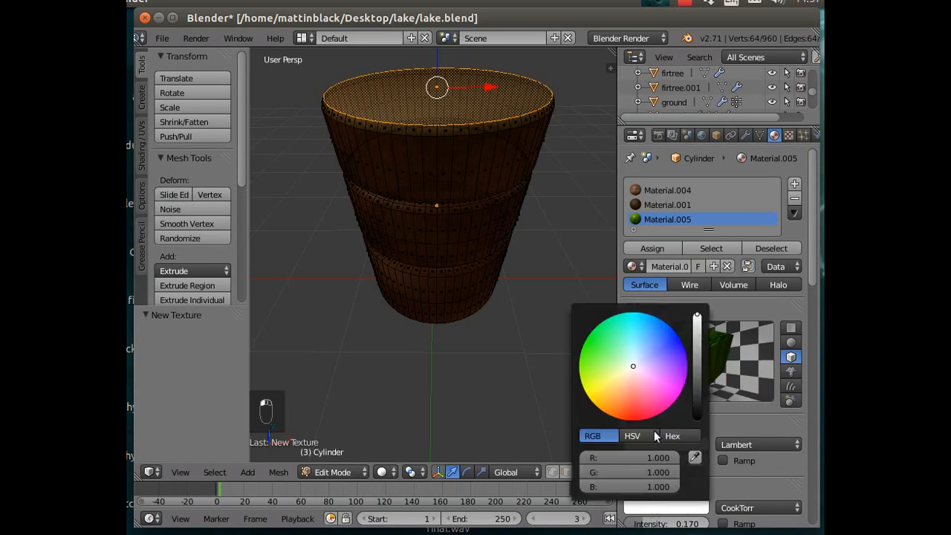
pyautogui.click(620, 361)
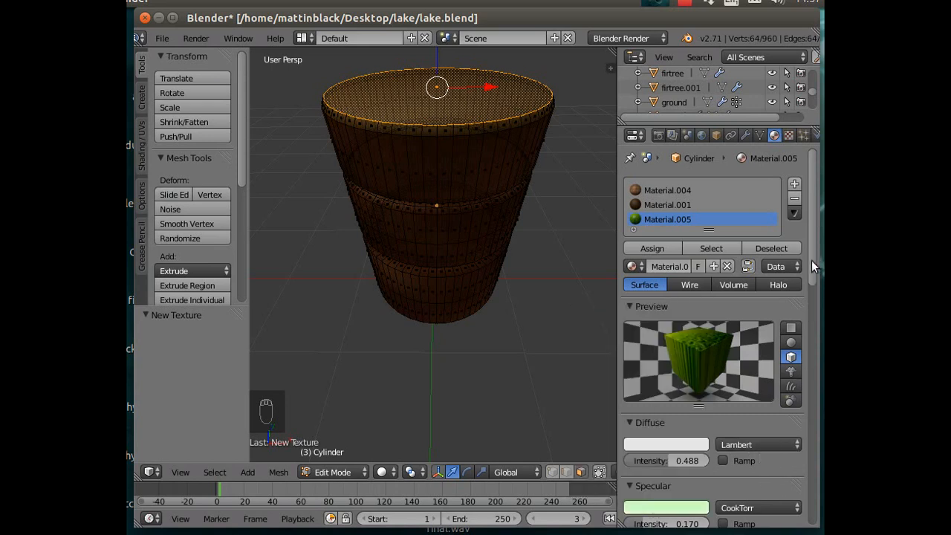
pyautogui.moveTo(812, 261); pyautogui.dragTo(813, 272)
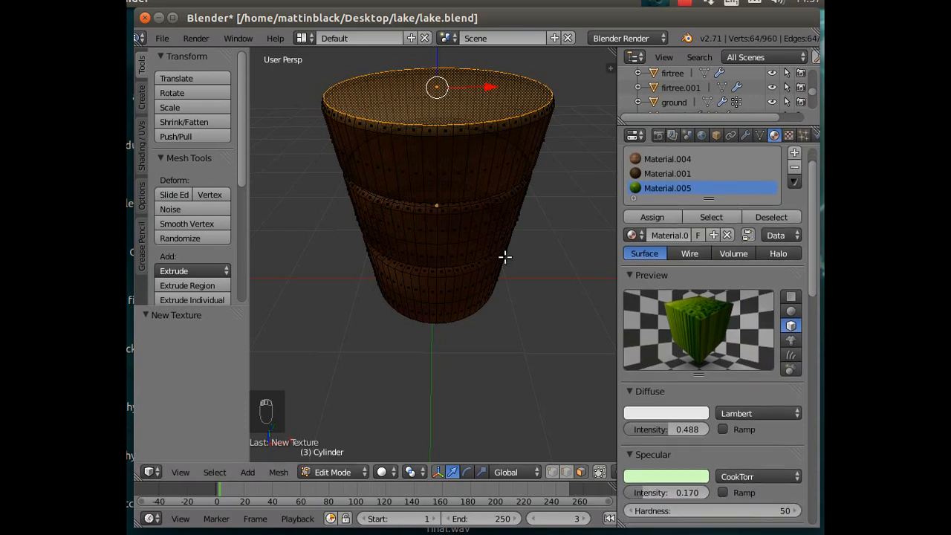
# Render the frame, examine the barrel up close in the result, and return to the 3D view with the grass material's settings.
pyautogui.click(199, 40)
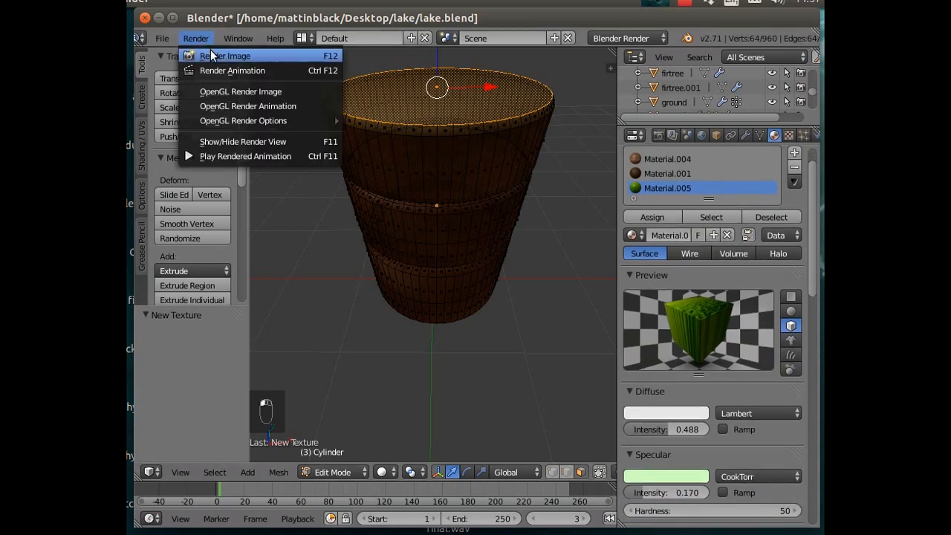
pyautogui.click(215, 56)
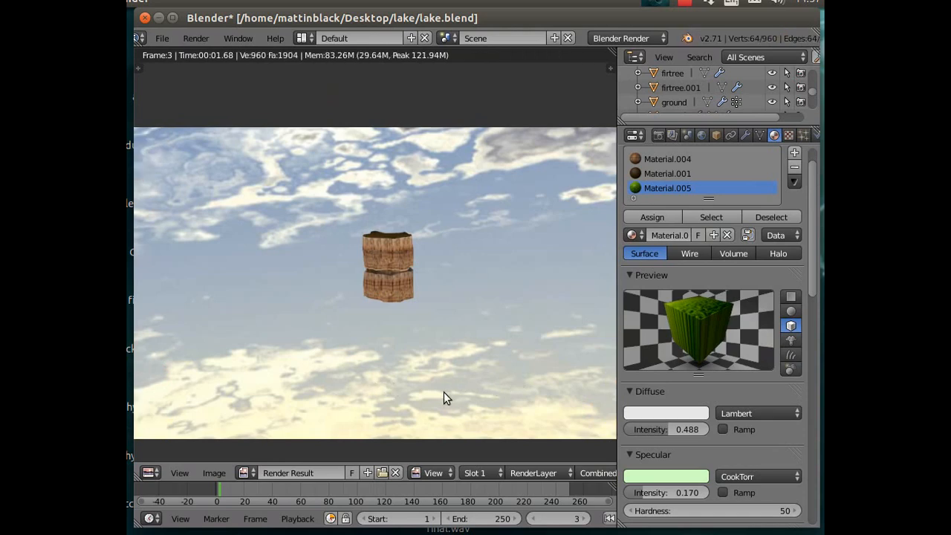
pyautogui.scroll(6, 443, 392)
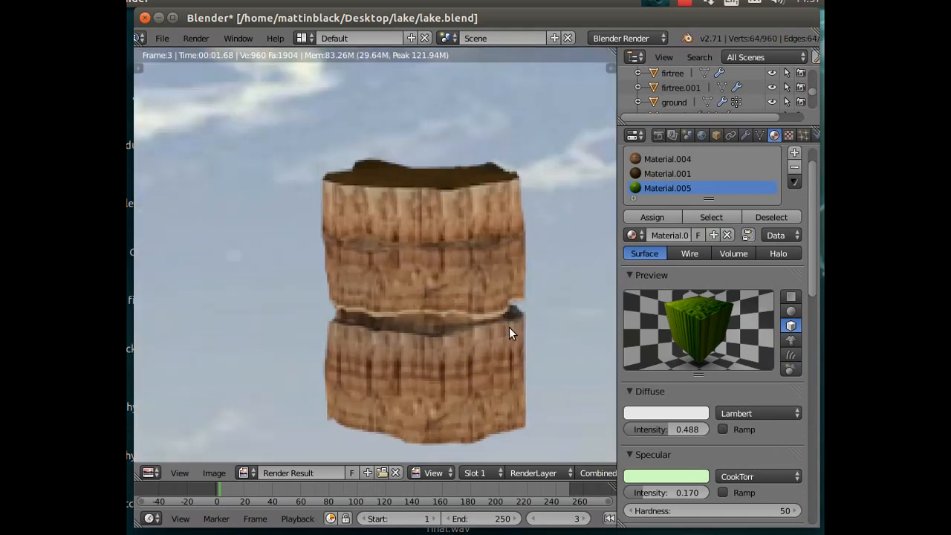
pyautogui.scroll(-6, 510, 328)
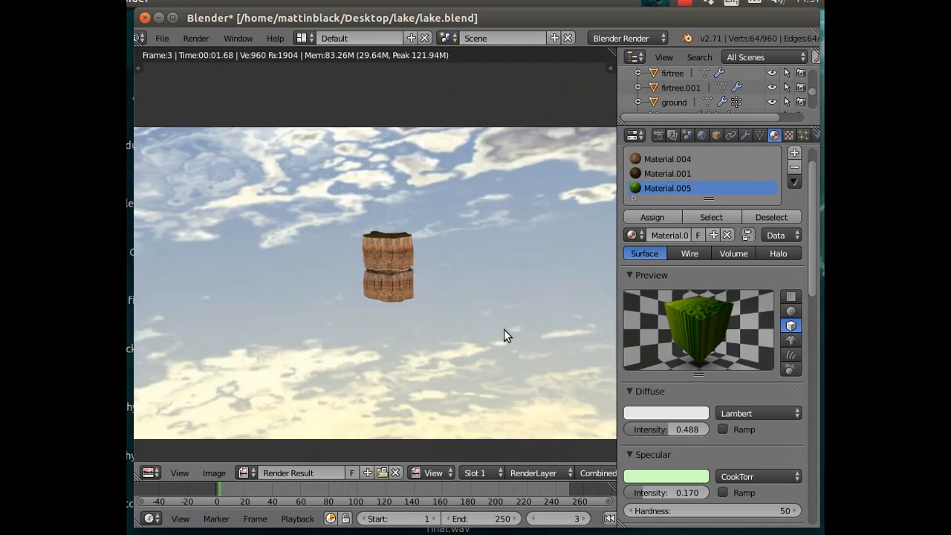
pyautogui.click(195, 40)
pyautogui.click(196, 41)
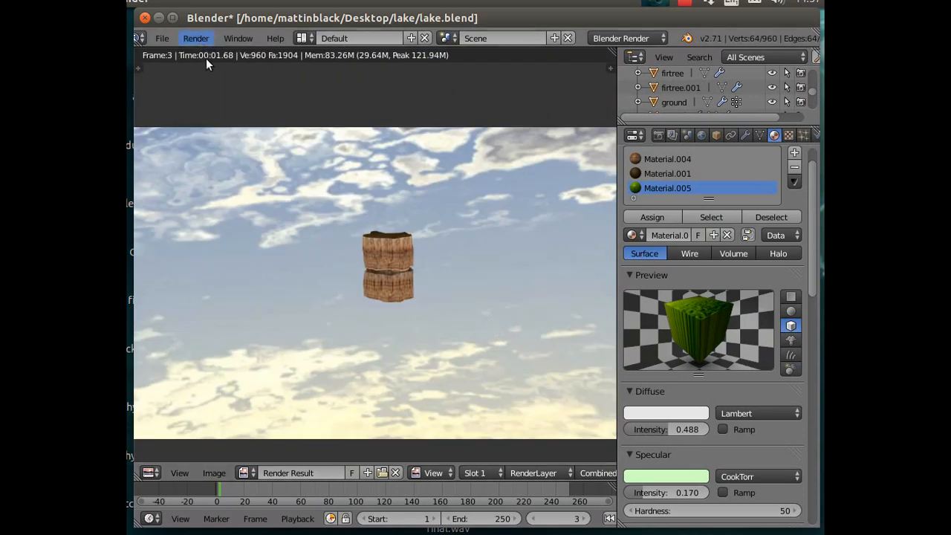
pyautogui.click(194, 37)
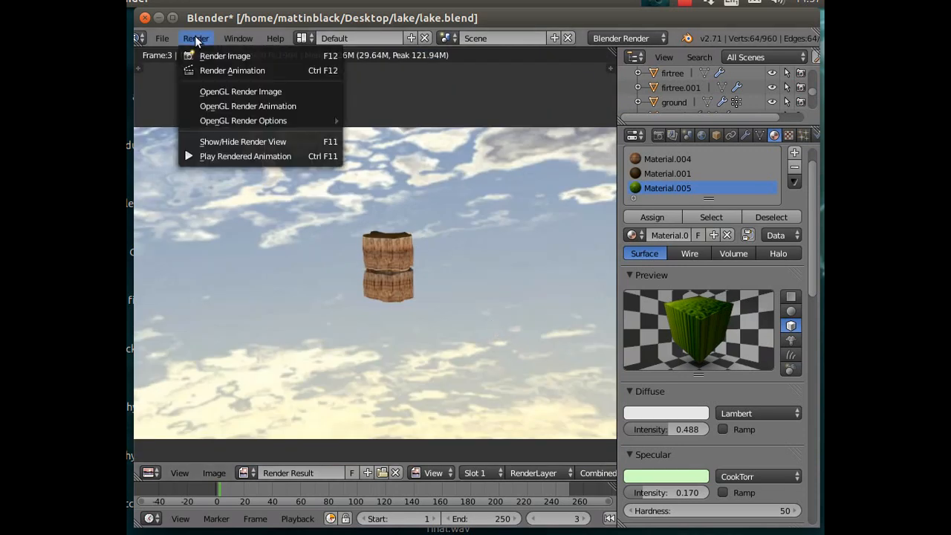
pyautogui.click(237, 142)
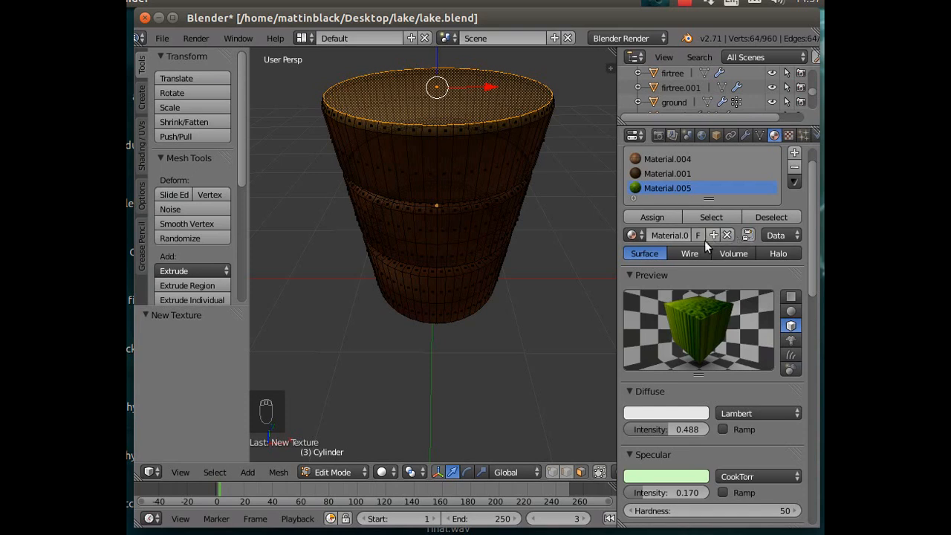
pyautogui.scroll(1, 810, 160)
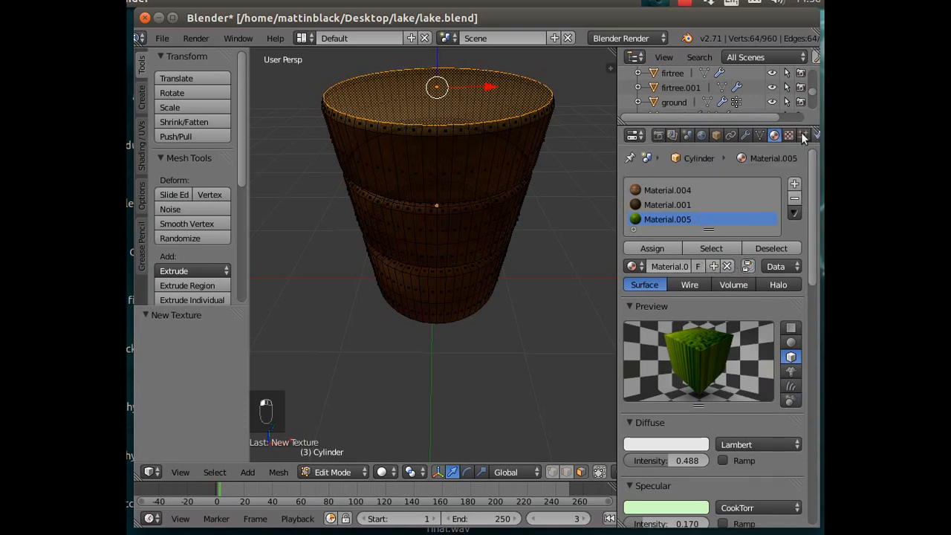
# Check the barrel's Displace modifier and shape in Object Mode, and assign Material.005 to the selected top faces in Edit Mode.
pyautogui.click(744, 136)
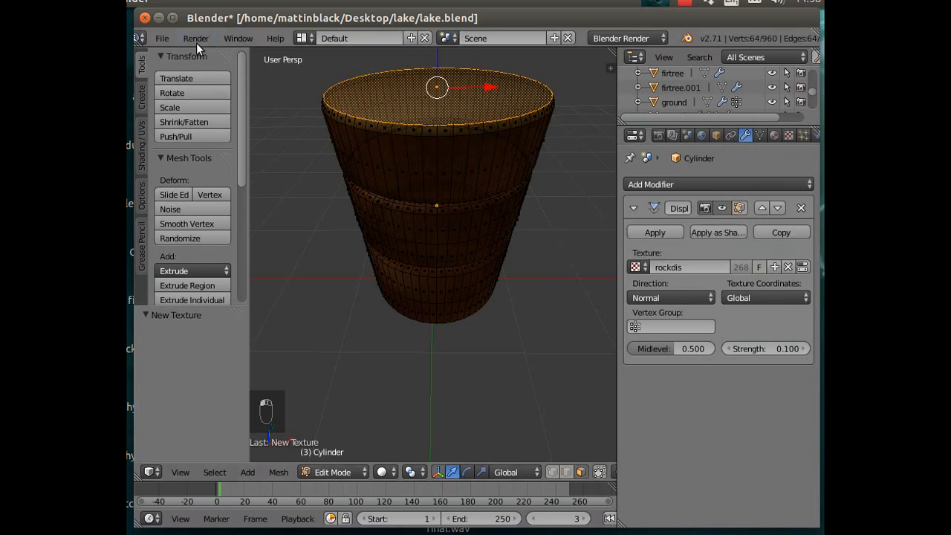
pyautogui.click(340, 473)
pyautogui.click(342, 453)
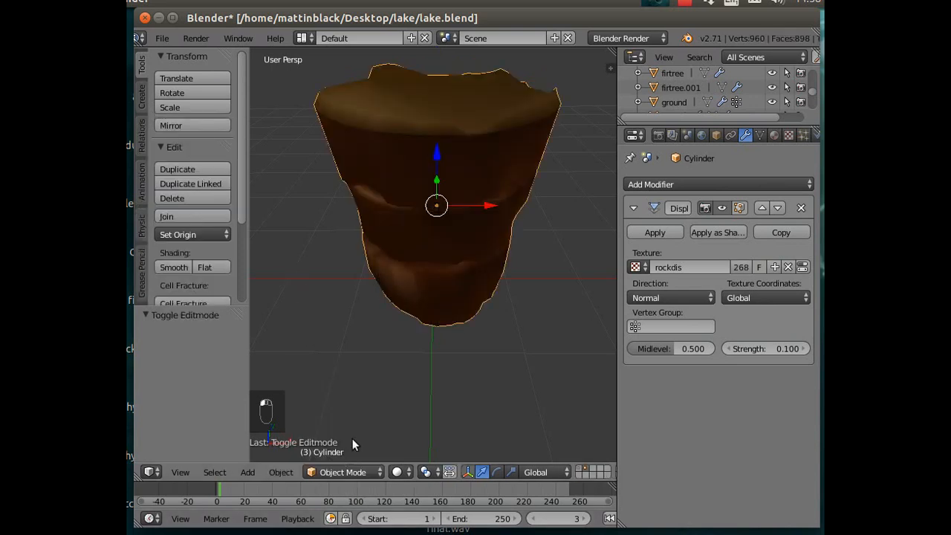
pyautogui.moveTo(392, 405); pyautogui.dragTo(411, 412, button='middle')
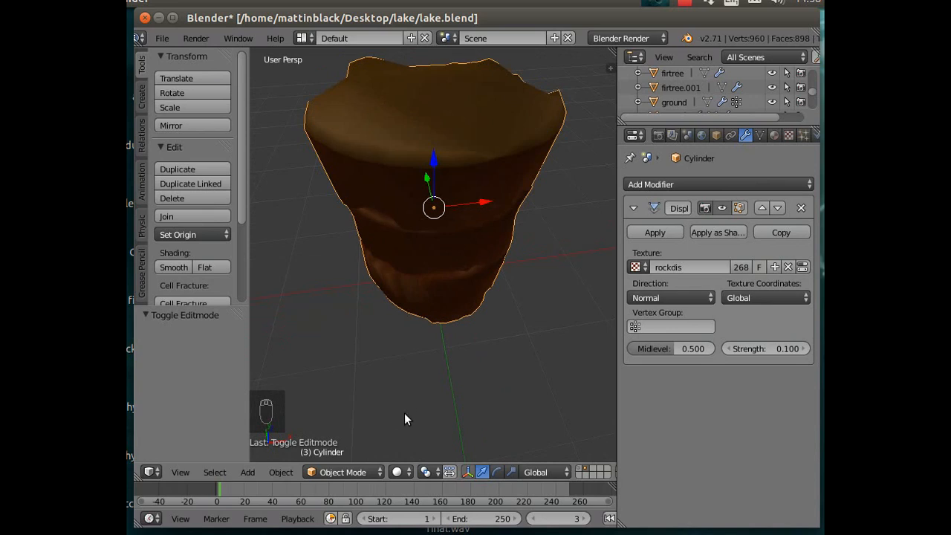
pyautogui.click(353, 473)
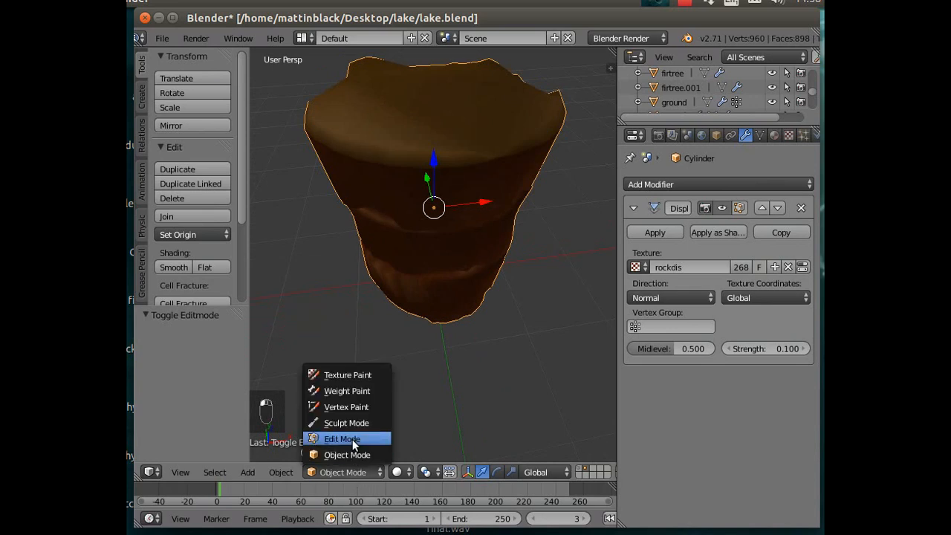
pyautogui.click(352, 439)
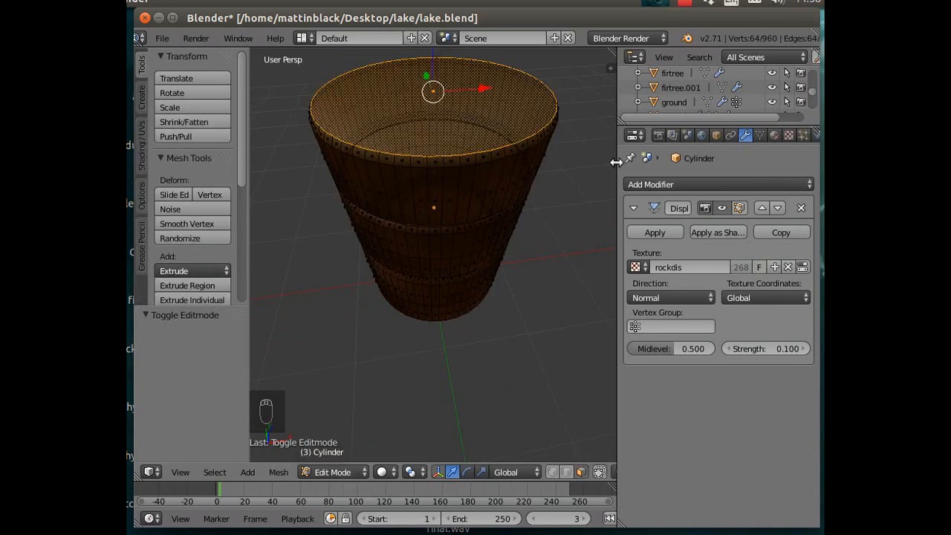
pyautogui.click(774, 135)
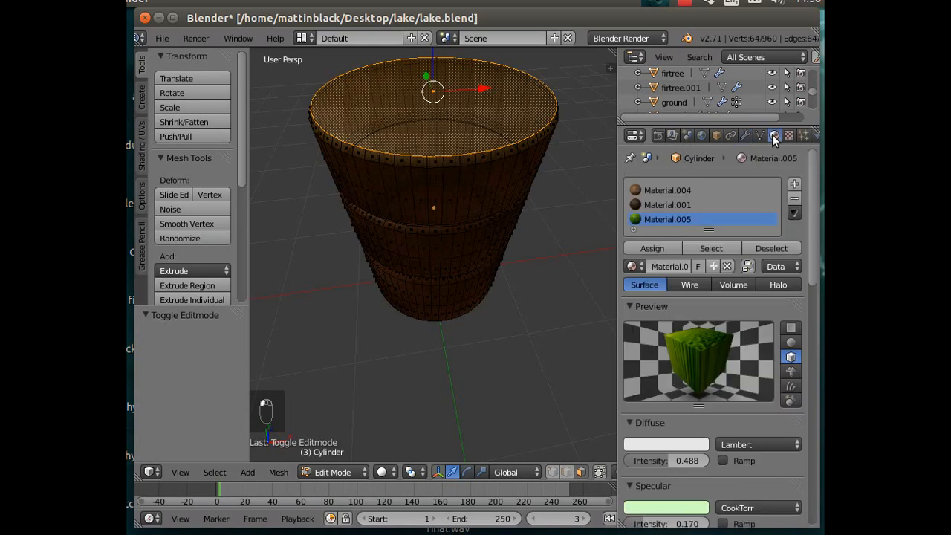
pyautogui.click(667, 250)
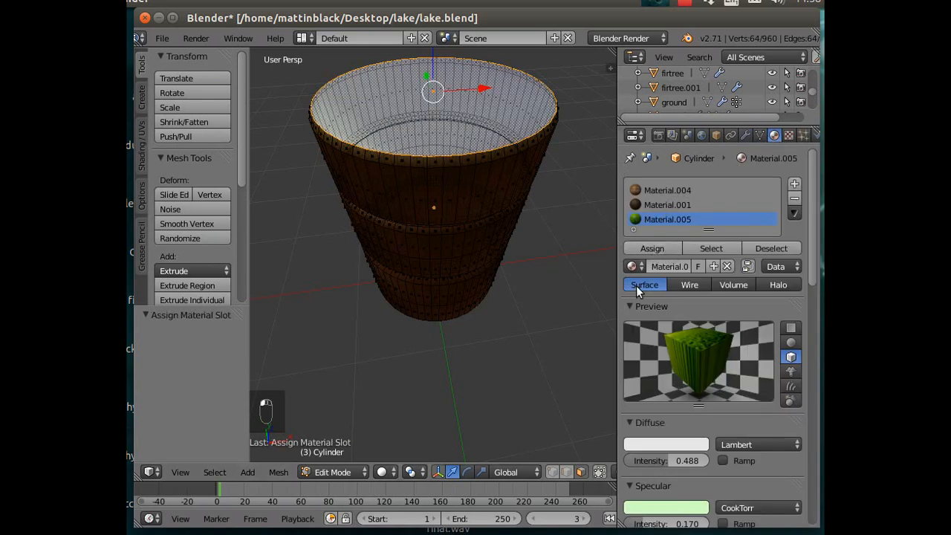
# Set the grass material's diffuse color to bright green, and render the frame from Object Mode.
pyautogui.click(648, 444)
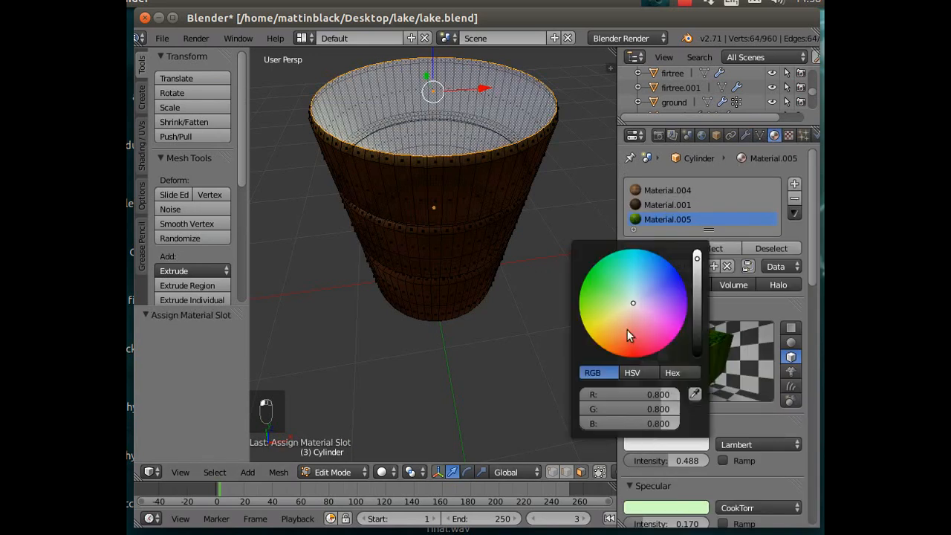
pyautogui.click(615, 285)
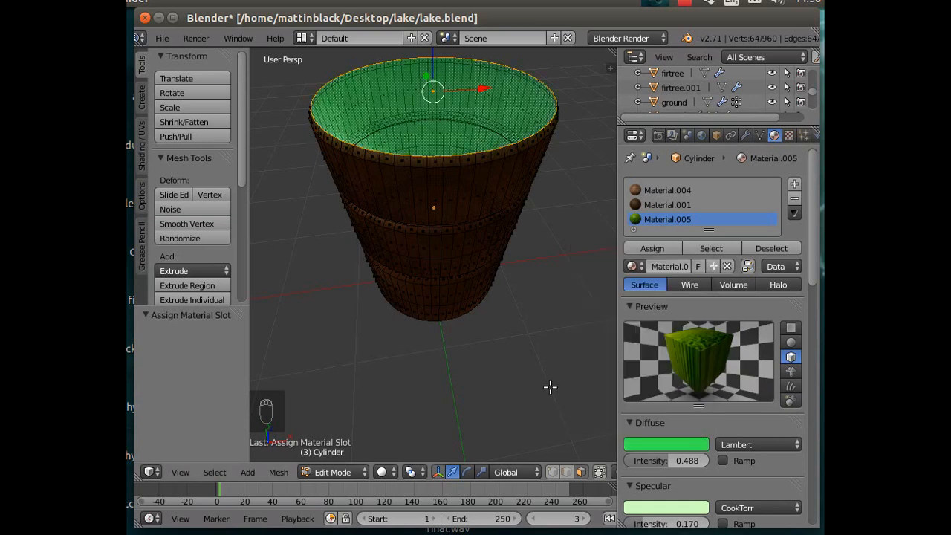
pyautogui.click(332, 472)
pyautogui.click(333, 451)
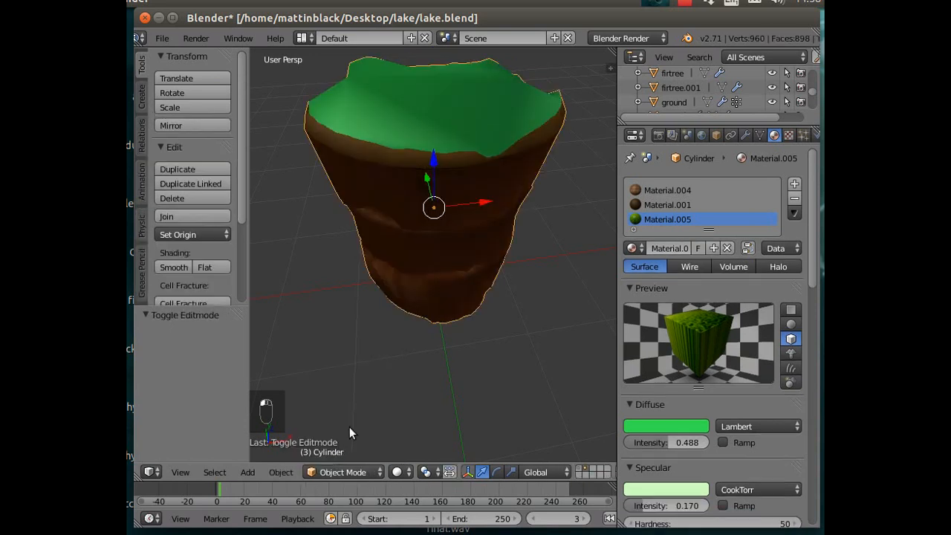
pyautogui.moveTo(379, 368); pyautogui.dragTo(359, 276, button='middle')
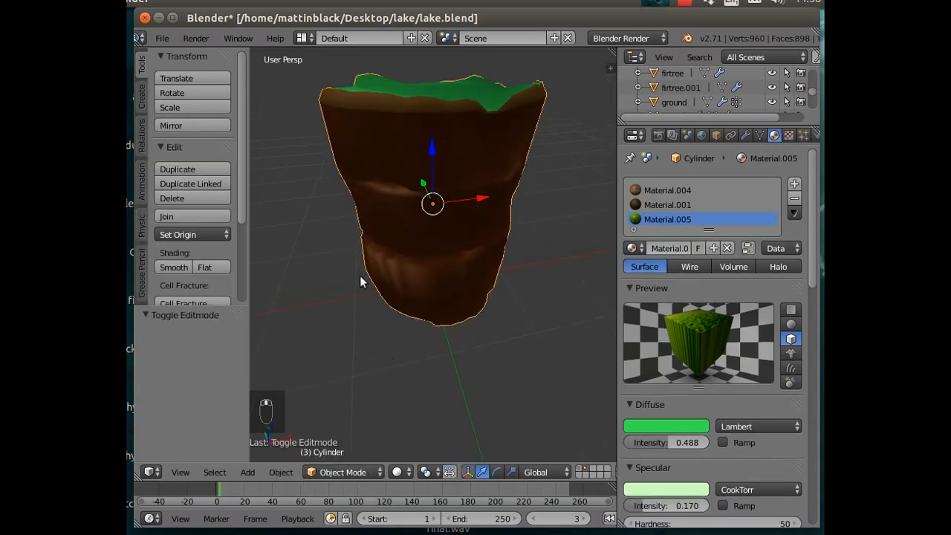
pyautogui.click(197, 38)
pyautogui.click(217, 54)
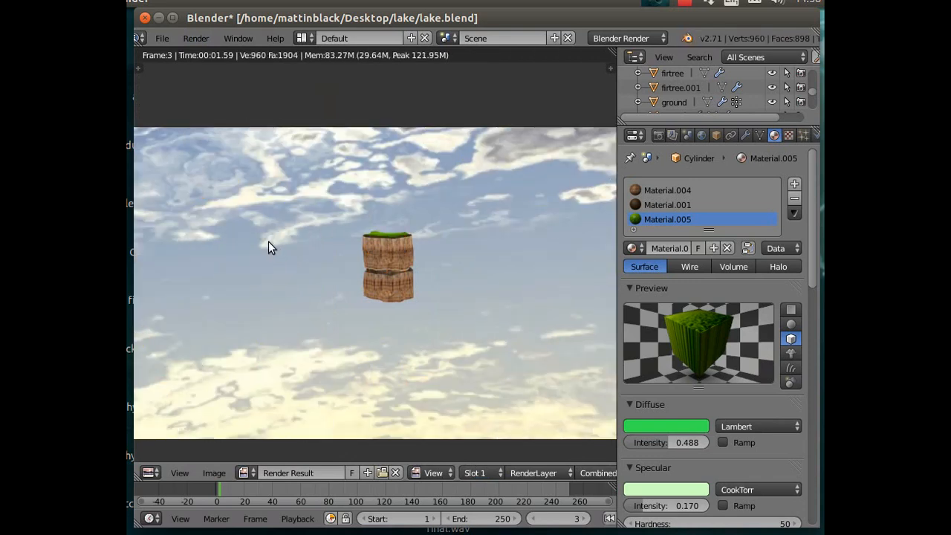
# Set the grass material's diffuse intensity to 0.350, render the frame again and return to the 3D view.
pyautogui.click(667, 427)
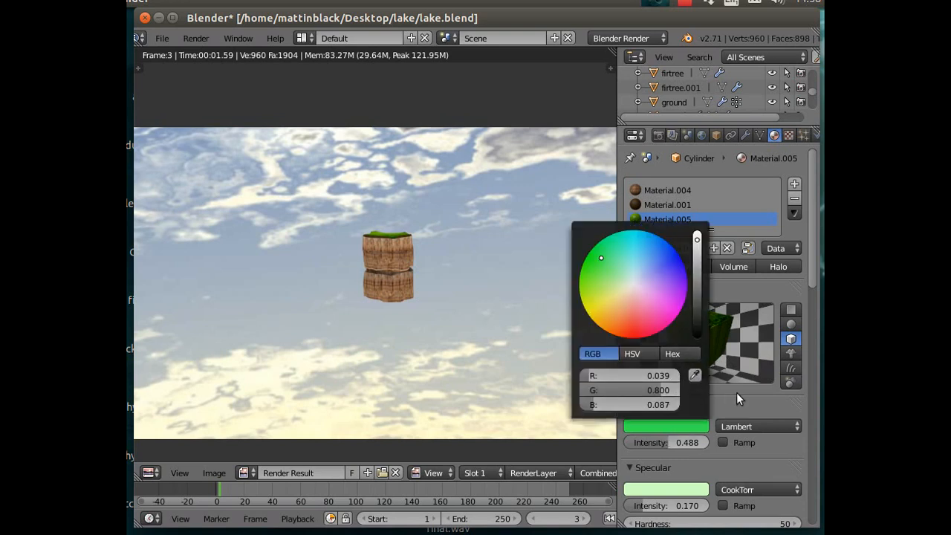
pyautogui.moveTo(664, 441); pyautogui.dragTo(653, 442)
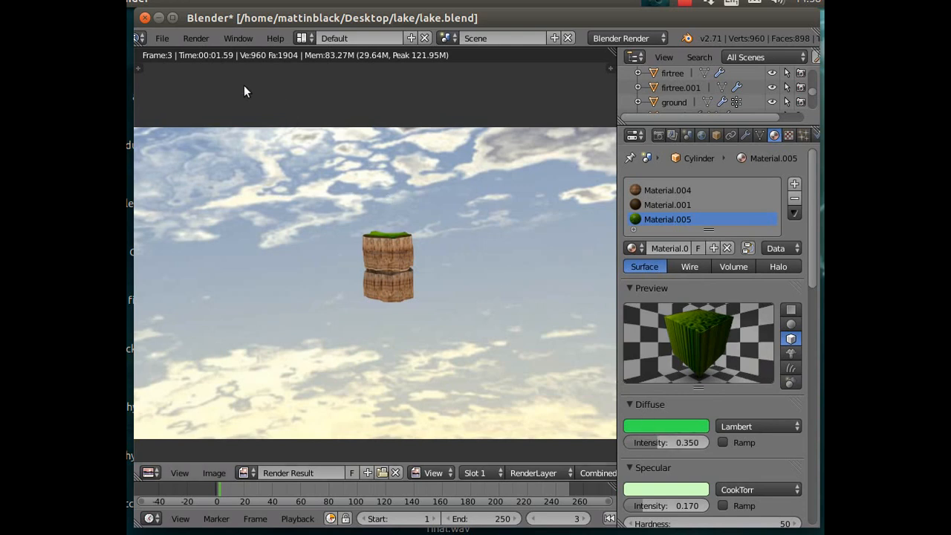
pyautogui.click(196, 37)
pyautogui.click(207, 58)
pyautogui.click(188, 36)
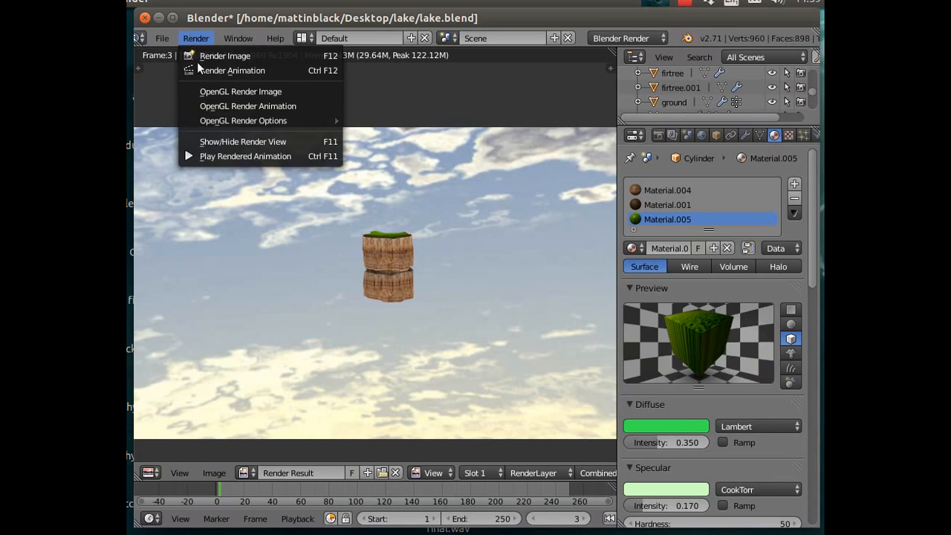
pyautogui.click(226, 141)
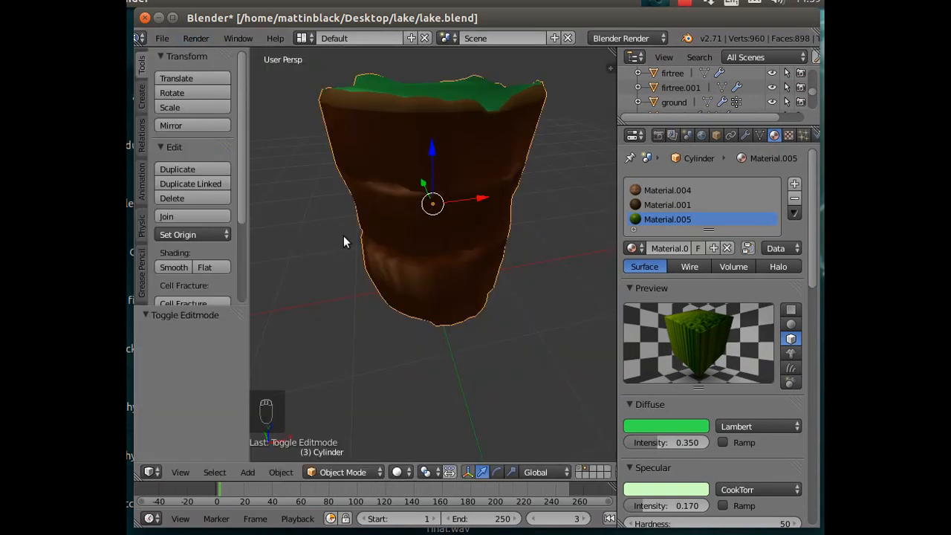
# Duplicate the barrel and move the copy about 1.265 along the X axis, beside the original.
pyautogui.scroll(-4, 344, 236)
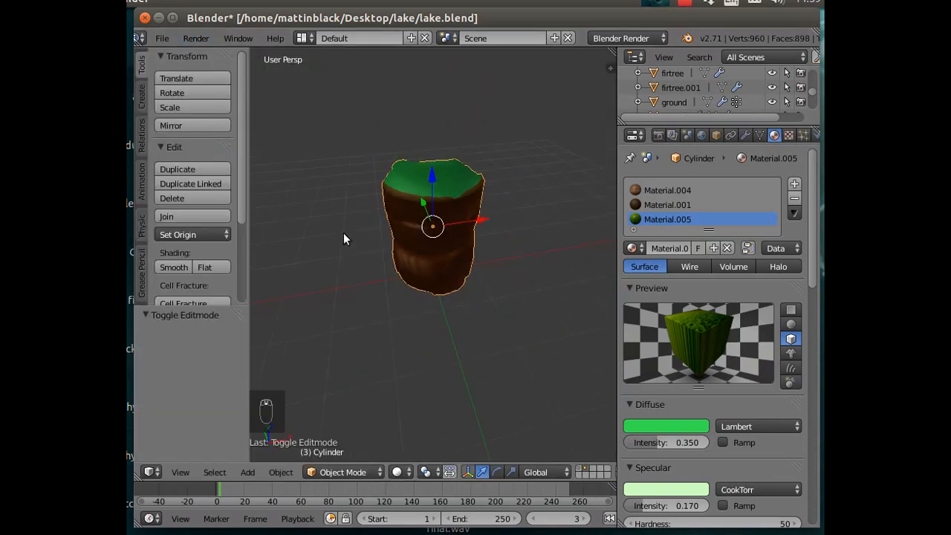
pyautogui.click(188, 170)
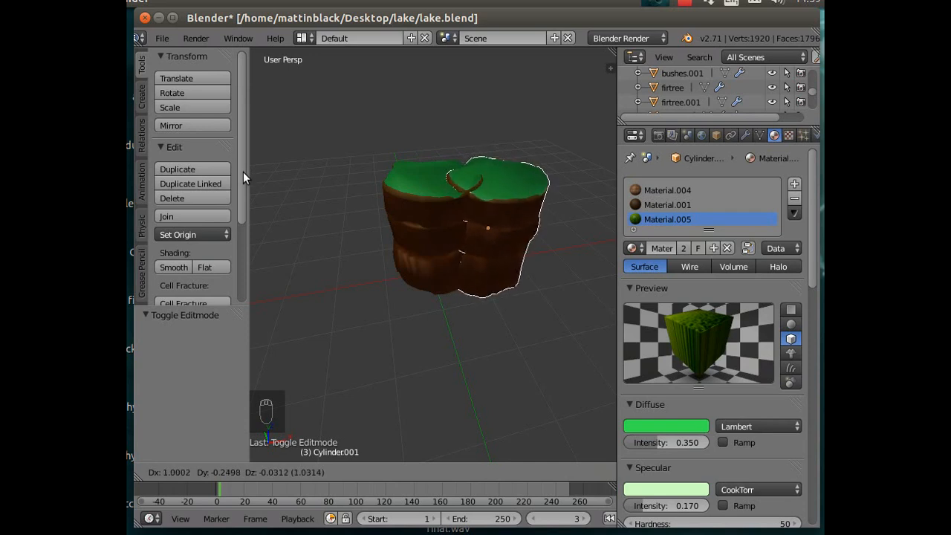
pyautogui.press('Escape')
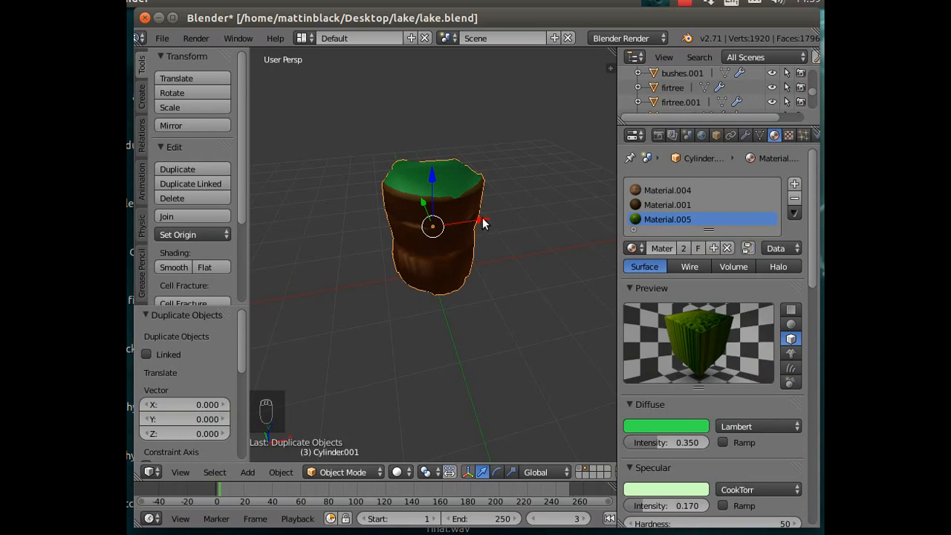
pyautogui.press('g')
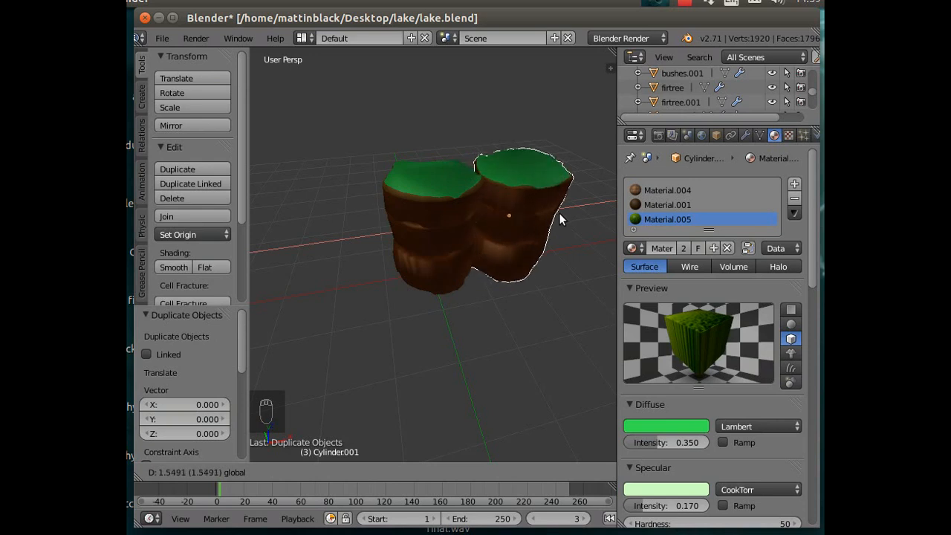
pyautogui.click(547, 217)
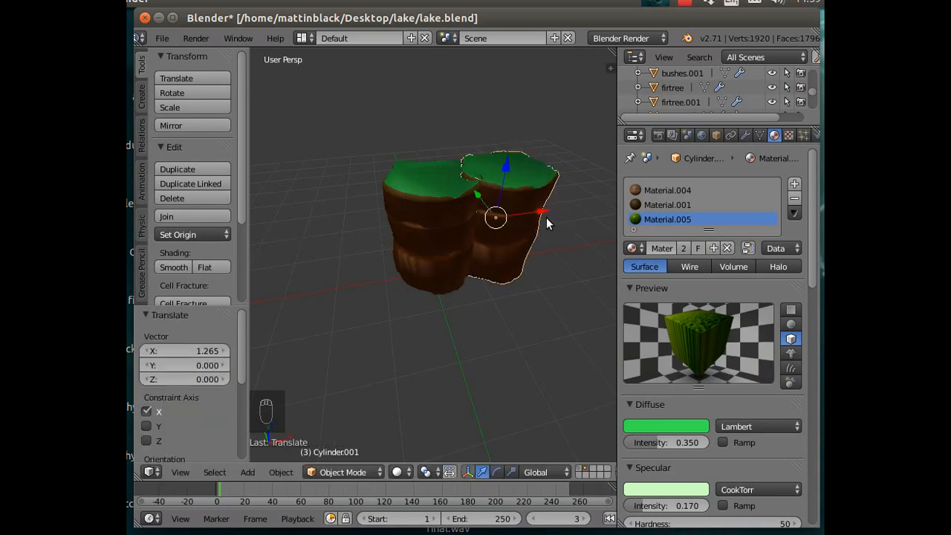
# Rotate the duplicated barrel about -56.5° around the Z axis and scale it uniformly by about 1.044.
pyautogui.click(496, 473)
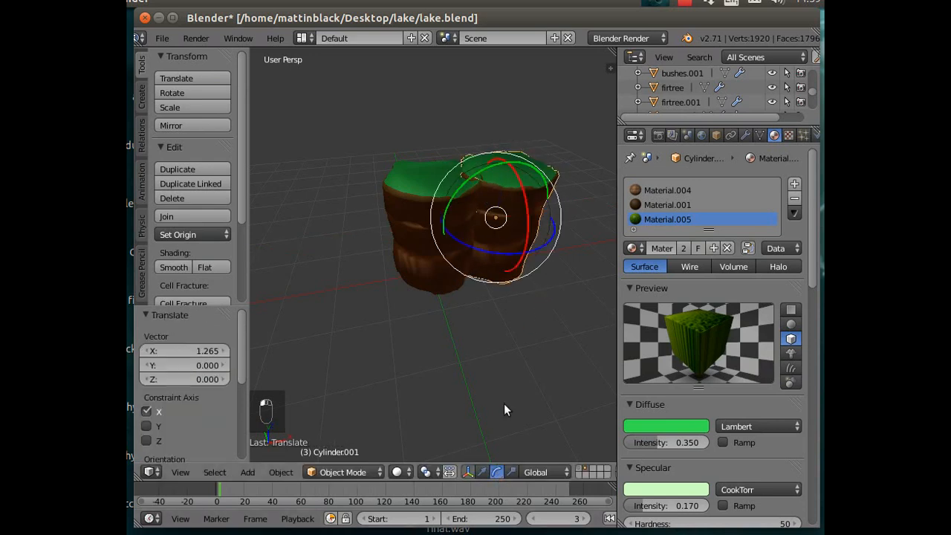
pyautogui.moveTo(542, 255); pyautogui.dragTo(494, 269)
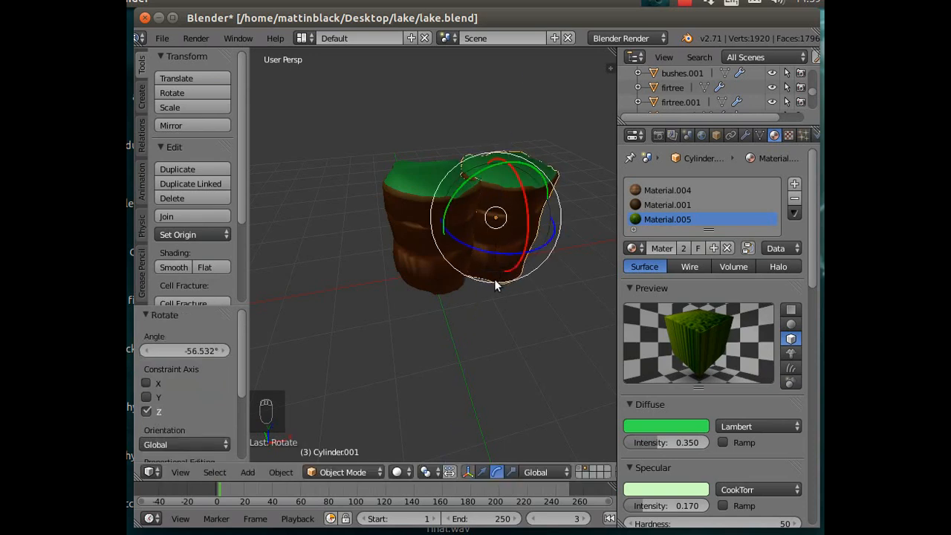
pyautogui.moveTo(512, 342); pyautogui.dragTo(475, 296, button='middle')
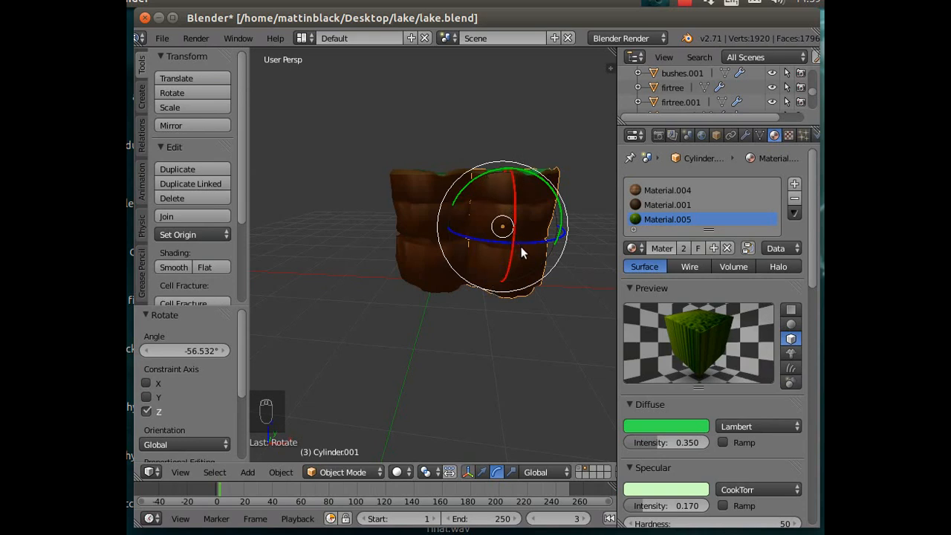
pyautogui.press('s')
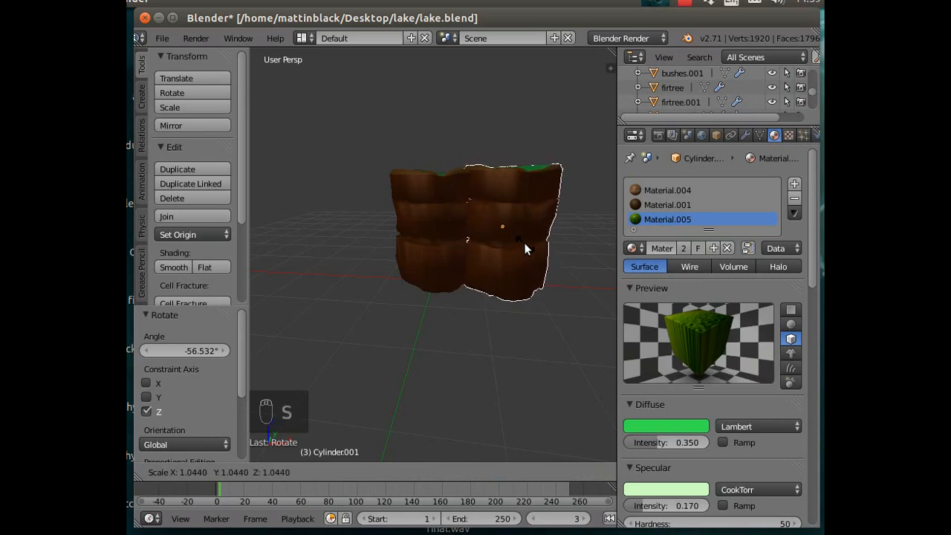
pyautogui.click(526, 248)
# Raise the duplicated barrel about 0.068 along the Z axis.
pyautogui.click(482, 472)
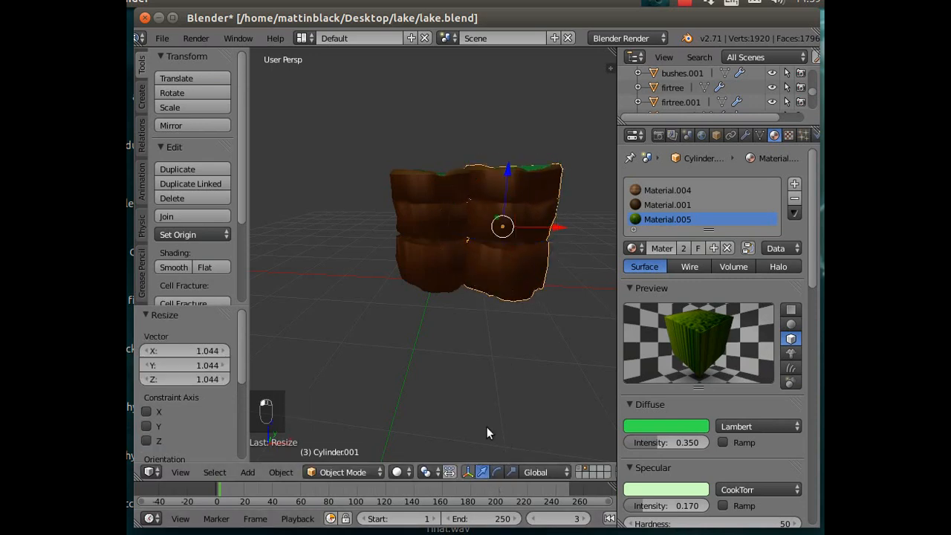
pyautogui.moveTo(509, 166); pyautogui.dragTo(504, 160)
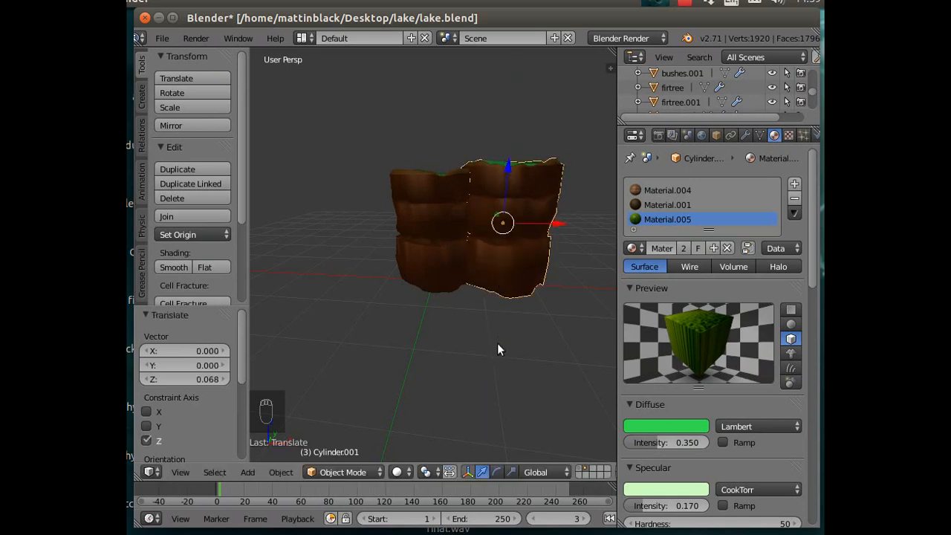
pyautogui.scroll(2, 500, 342)
pyautogui.scroll(-4, 504, 335)
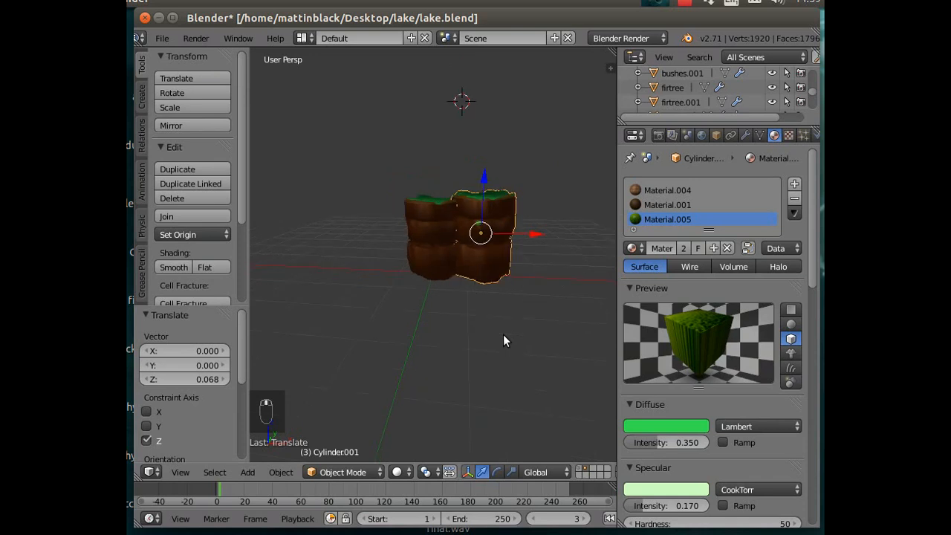
# Duplicate the second barrel and move the new copy about 1.236 along the X axis to extend the row.
pyautogui.click(188, 168)
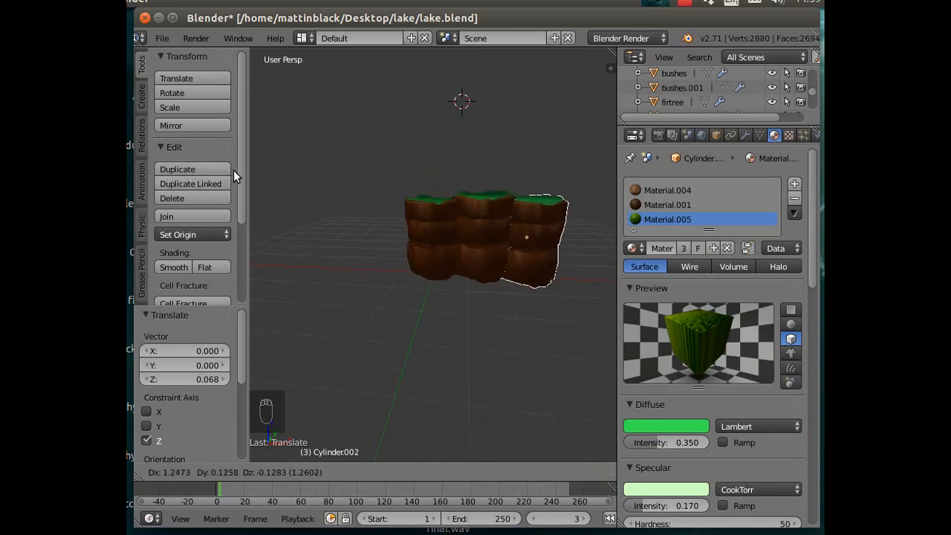
pyautogui.press('Escape')
pyautogui.moveTo(532, 237); pyautogui.dragTo(577, 234)
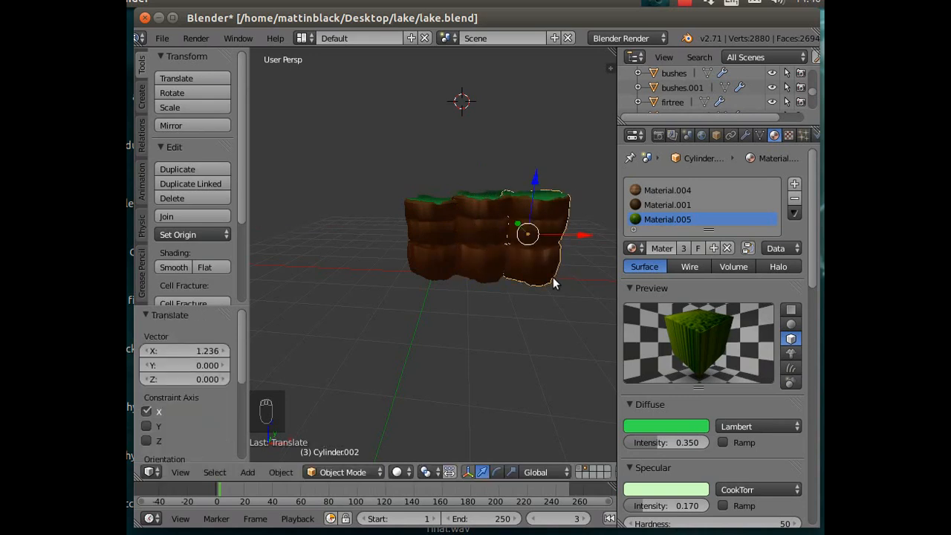
# Stretch the third barrel taller along the Z axis and raise it about 0.236.
pyautogui.click(513, 473)
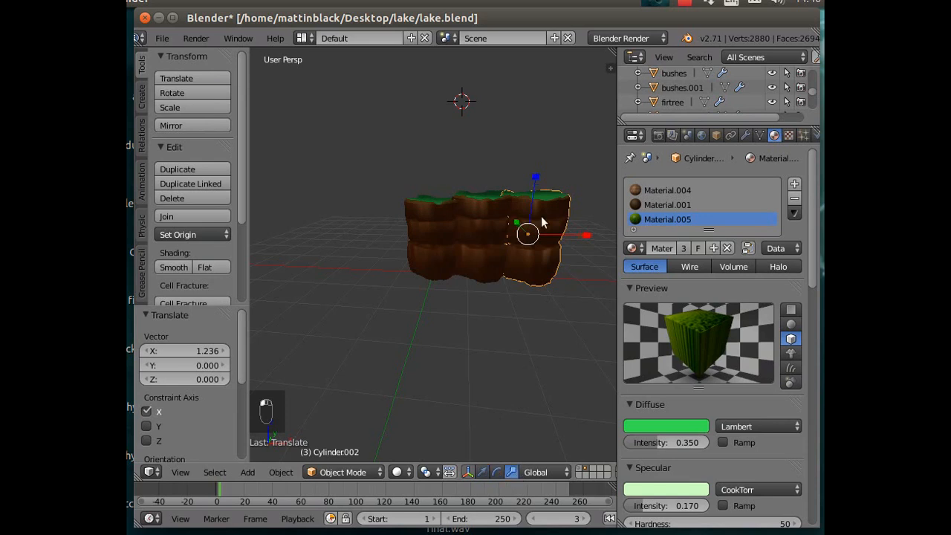
pyautogui.moveTo(538, 174)
pyautogui.mouseDown()
pyautogui.moveTo(539, 157)
pyautogui.moveTo(541, 186)
pyautogui.moveTo(540, 168)
pyautogui.mouseUp()
pyautogui.click(484, 471)
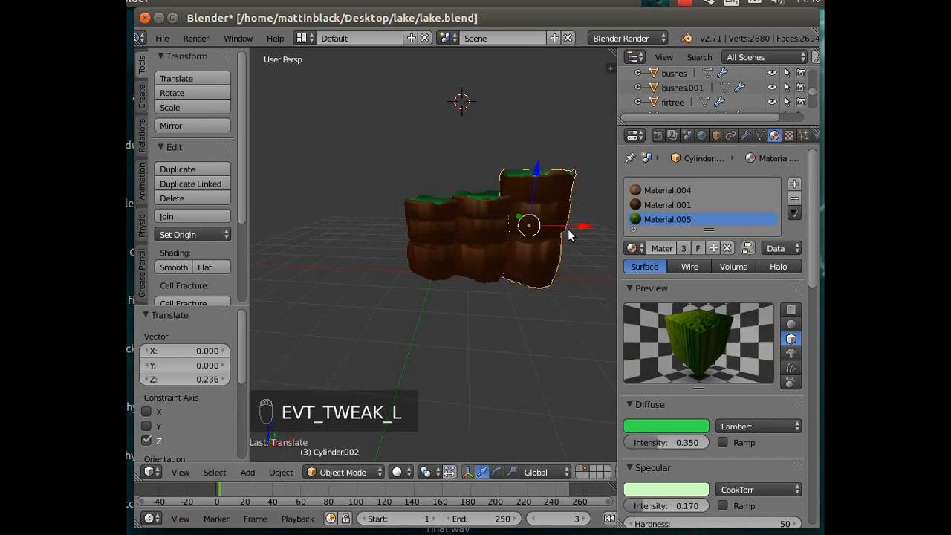
# Narrow the third barrel along the X axis by a scale factor of about 0.909.
pyautogui.click(509, 472)
pyautogui.moveTo(592, 224); pyautogui.dragTo(585, 231)
pyautogui.moveTo(520, 355); pyautogui.dragTo(572, 405, button='middle')
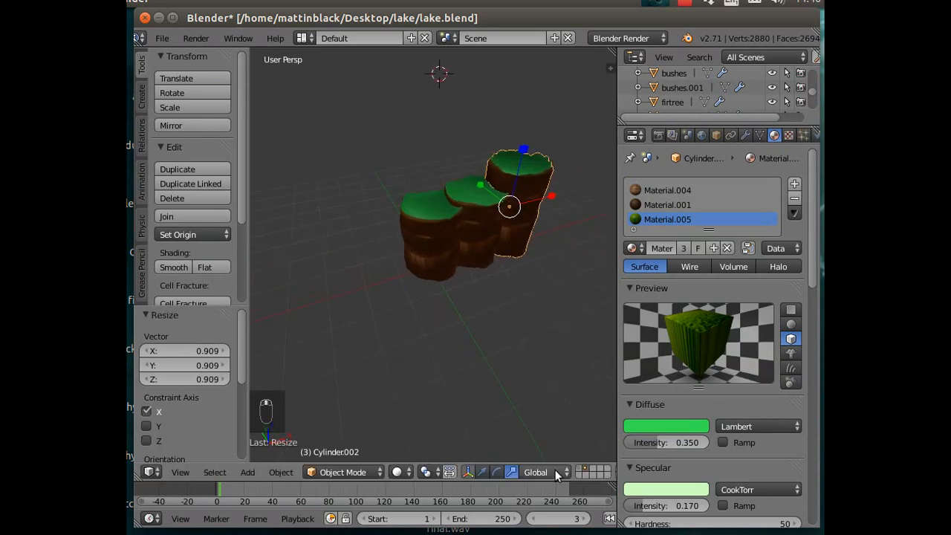
# Rotate the third barrel about -171.9° around the Z axis, and render the frame to check the row.
pyautogui.click(494, 473)
pyautogui.moveTo(541, 248); pyautogui.dragTo(467, 174)
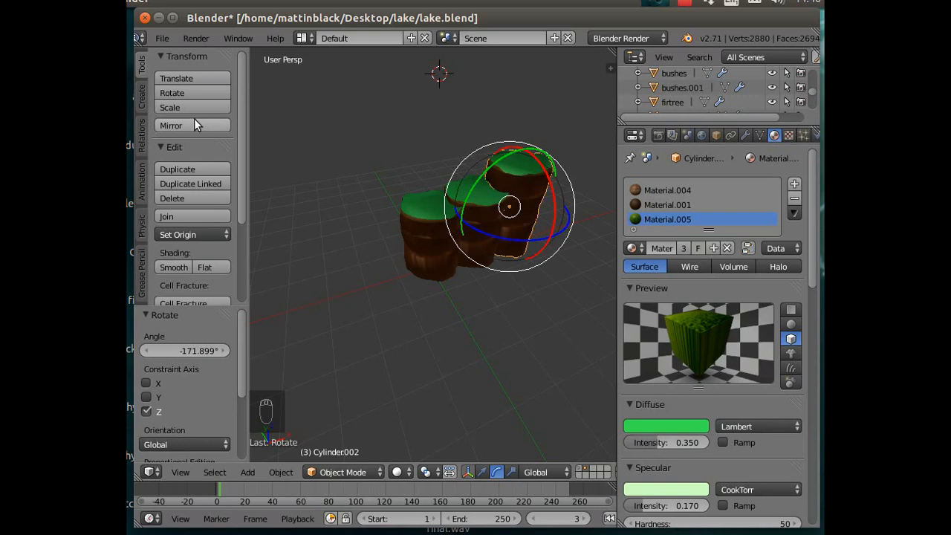
pyautogui.click(195, 38)
pyautogui.click(216, 56)
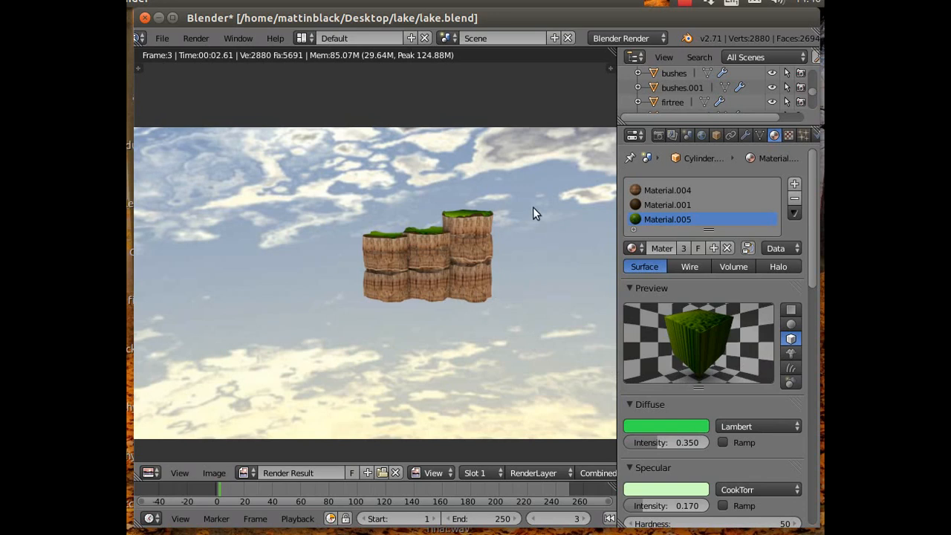
pyautogui.click(687, 5)
pyautogui.click(704, 32)
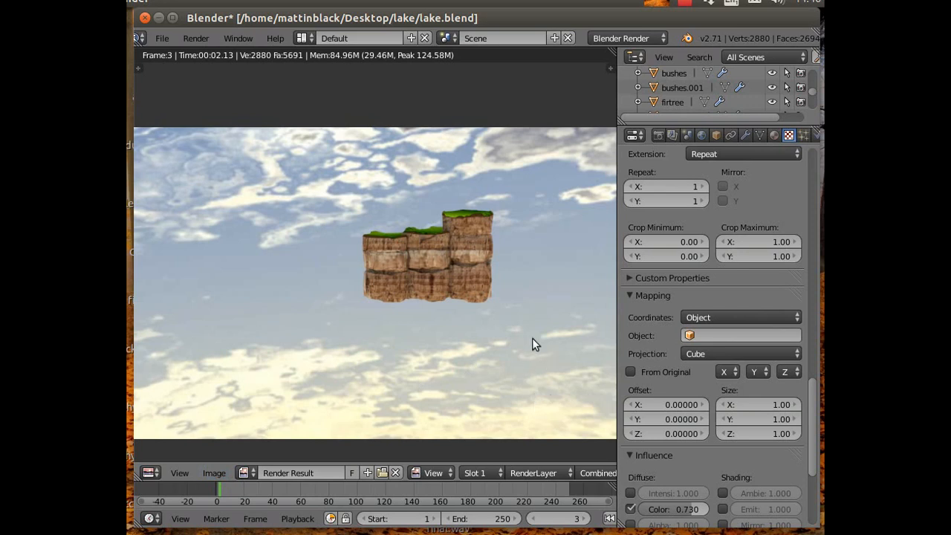
# Widen the render display area at the expense of the properties area, and close the render view to return to the 3D scene.
pyautogui.moveTo(619, 321); pyautogui.dragTo(679, 321)
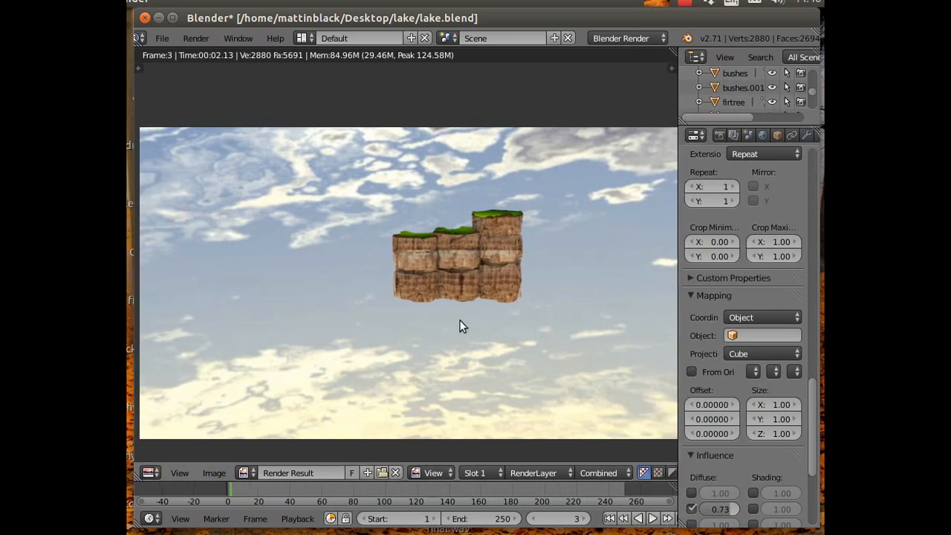
pyautogui.click(206, 38)
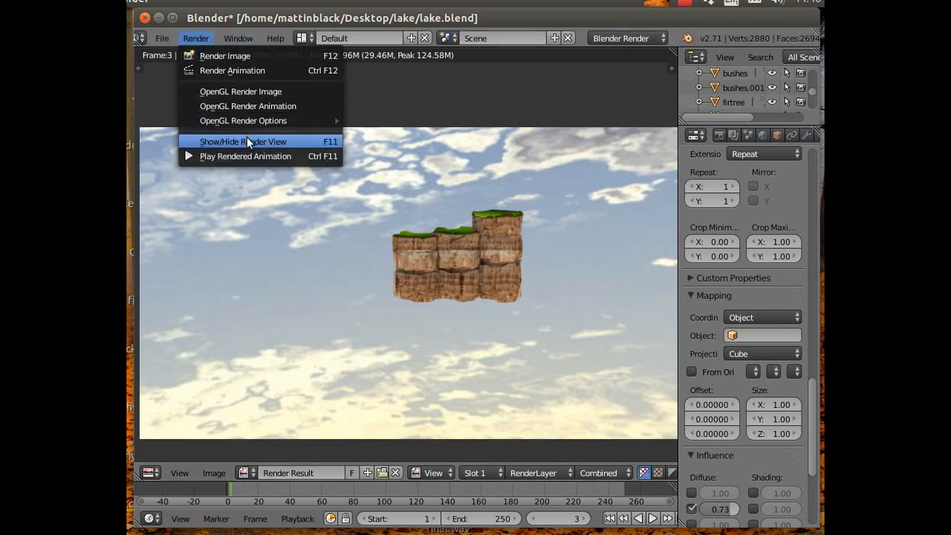
pyautogui.click(247, 141)
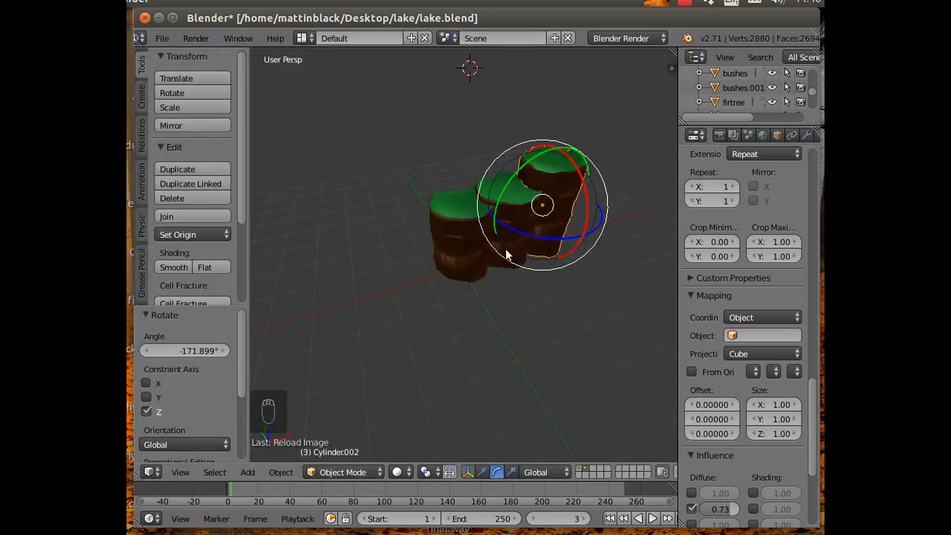
# Select all three grass-topped barrels and join them into a single object.
pyautogui.rightClick(474, 250)
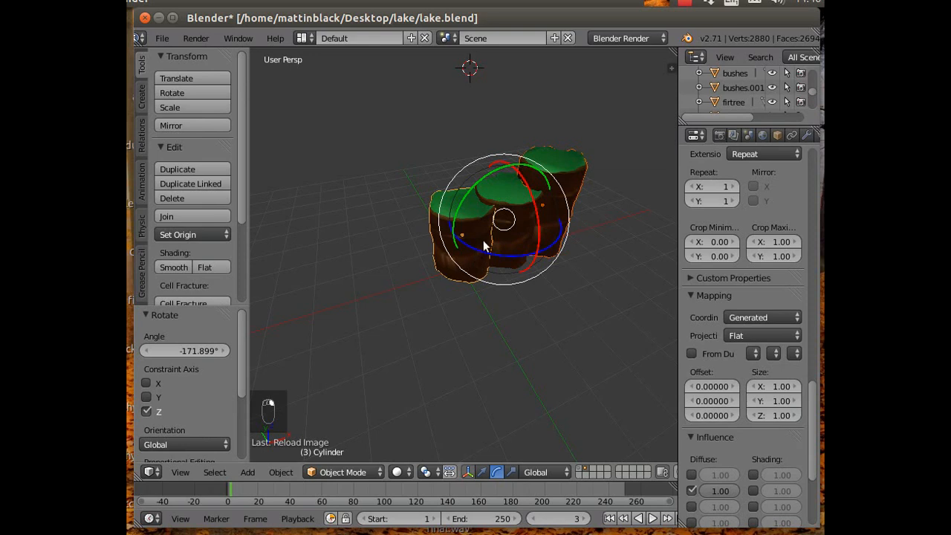
pyautogui.rightClick(519, 226)
pyautogui.rightClick(559, 206)
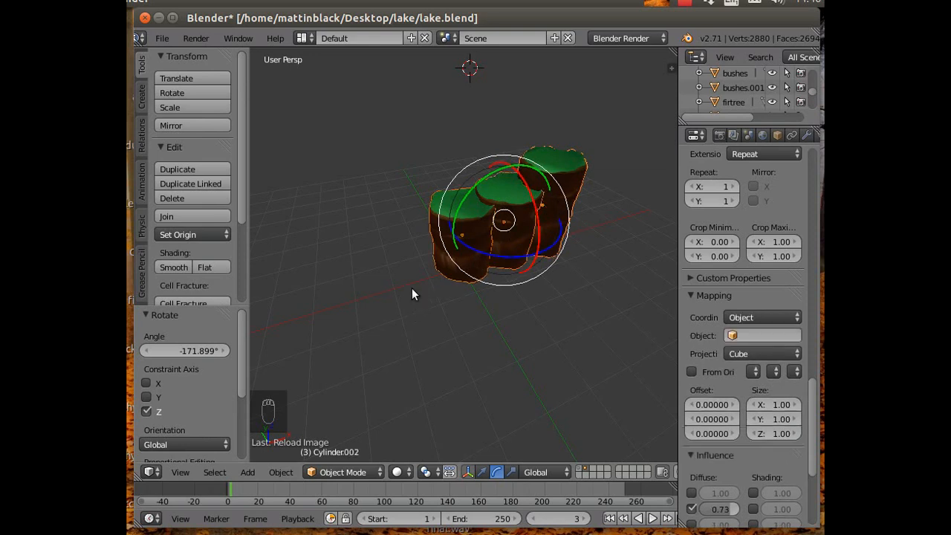
pyautogui.click(165, 218)
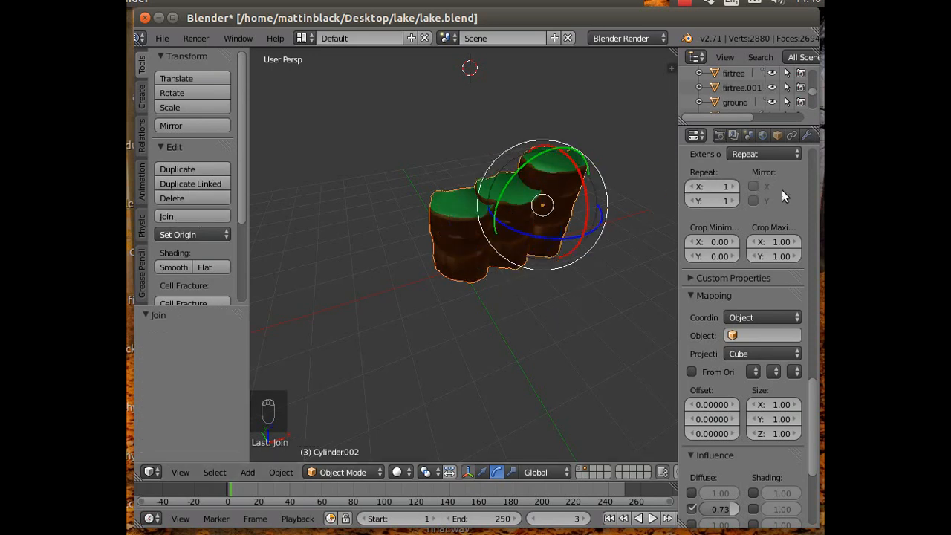
# Rename the joined barrel object as bluffs.
pyautogui.click(778, 133)
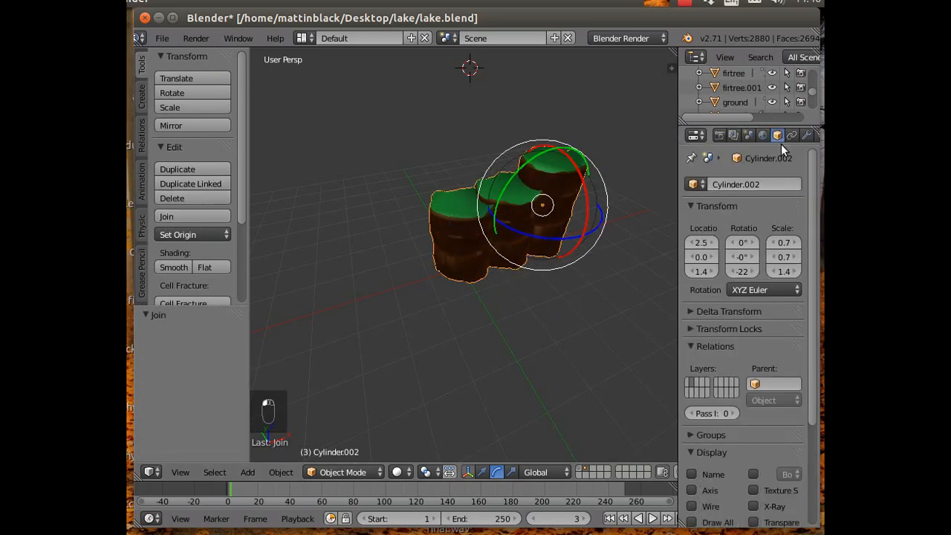
pyautogui.click(758, 184)
pyautogui.write('blu')
pyautogui.write('ffs')
pyautogui.press('Return')
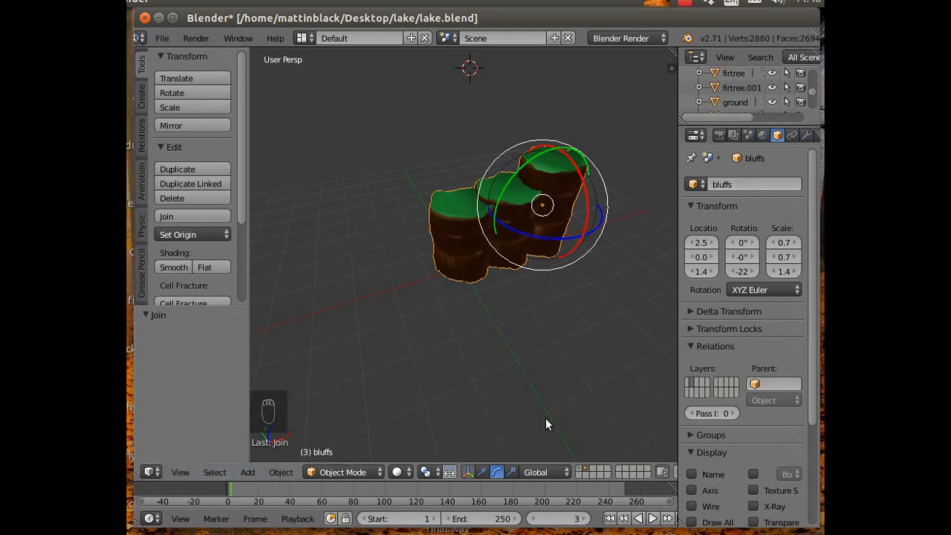
# Move the bluffs object to the first layer and display that layer with the lake scene.
pyautogui.press('m')
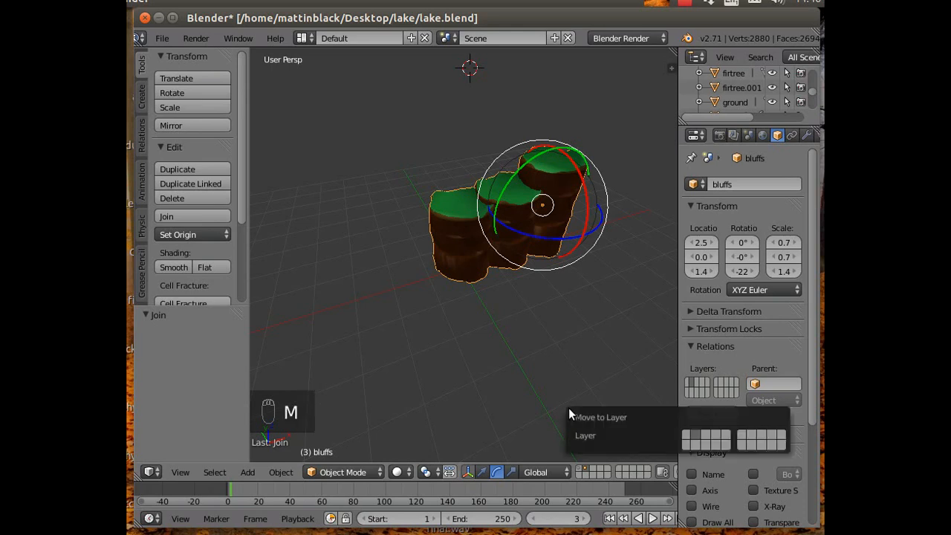
pyautogui.click(686, 434)
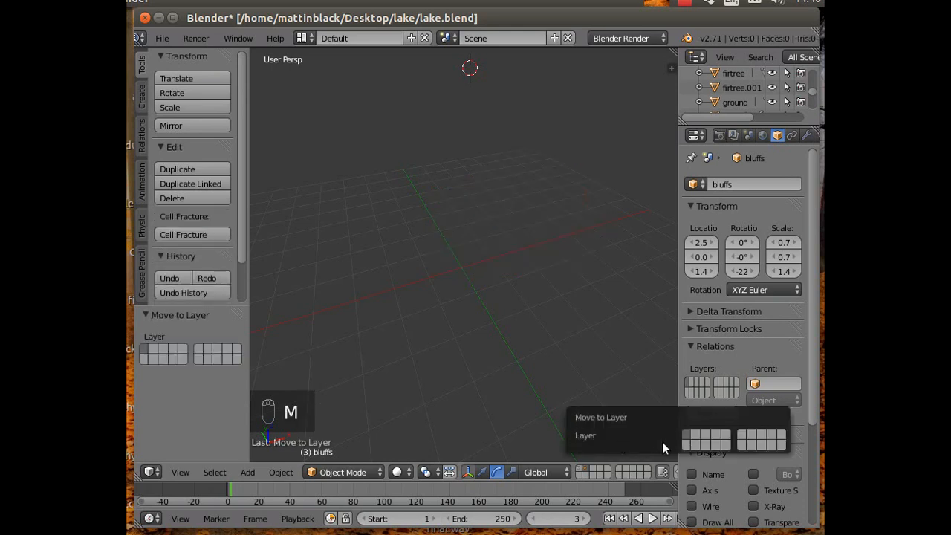
pyautogui.click(580, 470)
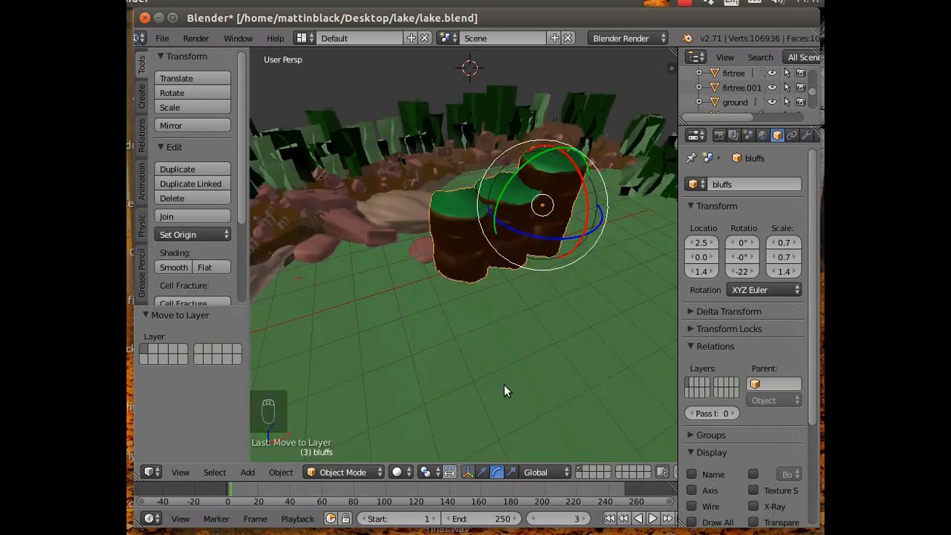
# From the top view, move the bluffs about 14.849 along the Y axis and about 7.604 along the X axis, beyond the lake's far edge.
pyautogui.click(180, 472)
pyautogui.click(205, 407)
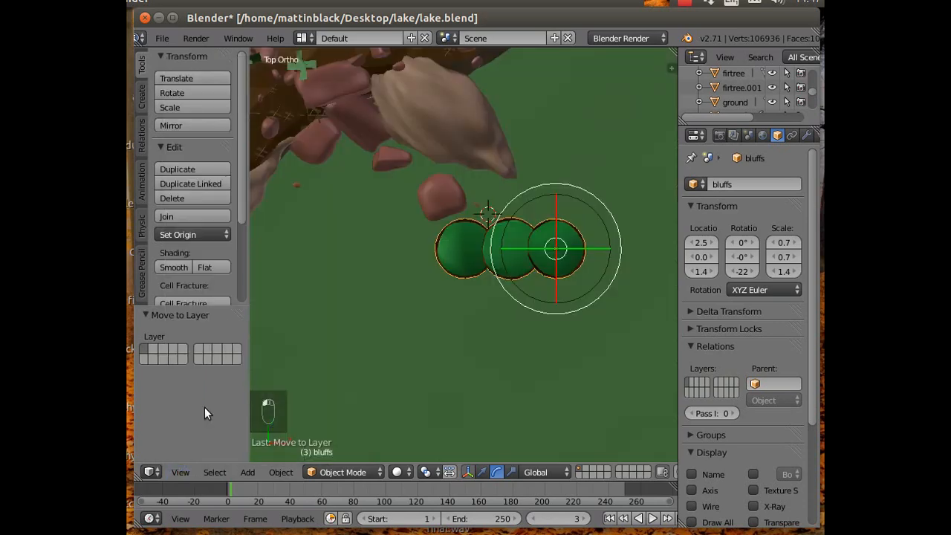
pyautogui.scroll(-7, 297, 386)
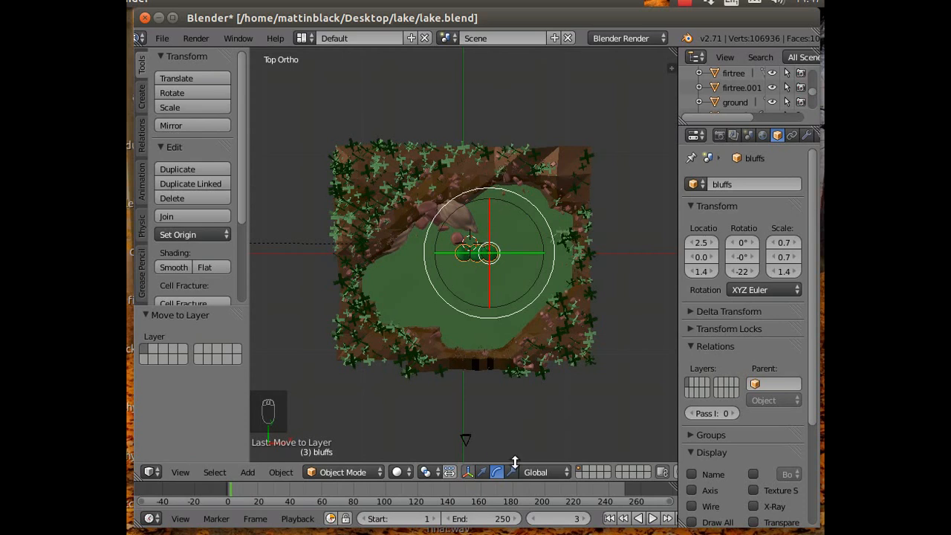
pyautogui.click(482, 472)
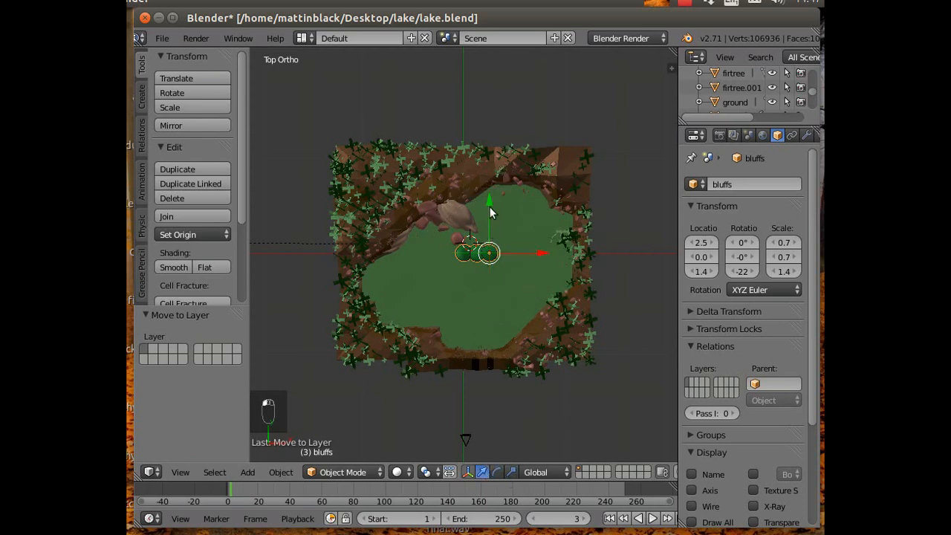
pyautogui.moveTo(490, 200); pyautogui.dragTo(472, 446)
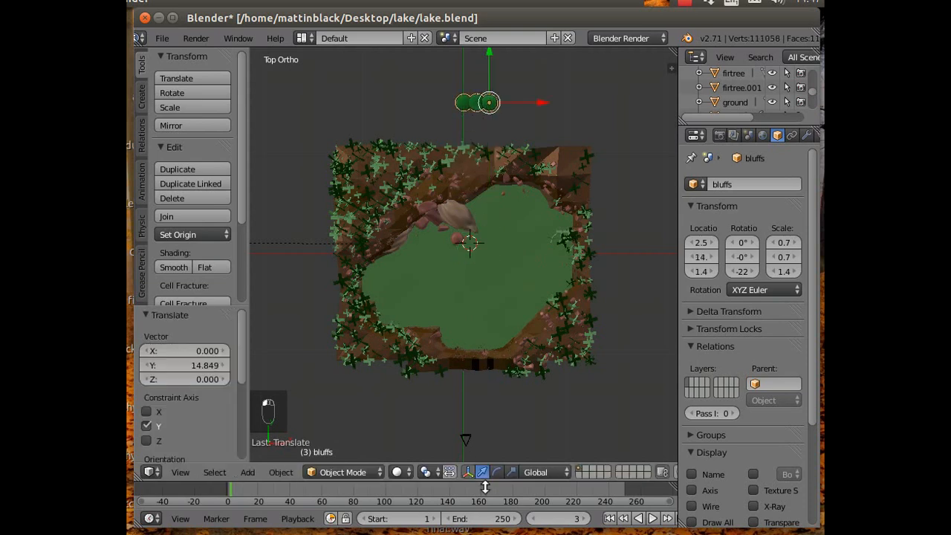
pyautogui.moveTo(545, 101); pyautogui.dragTo(623, 100)
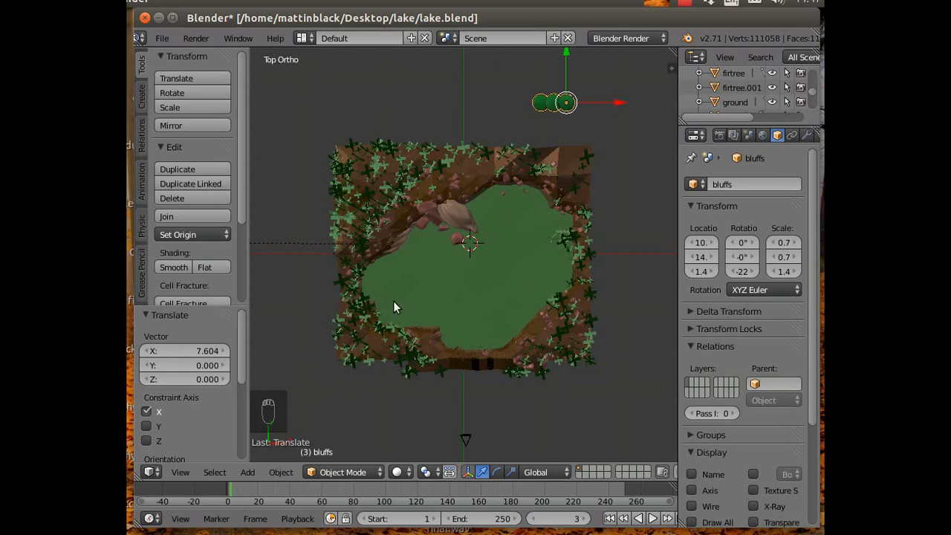
# Look through the camera and raise the bluffs about 1.9 along the Z axis above the far trees.
pyautogui.click(180, 472)
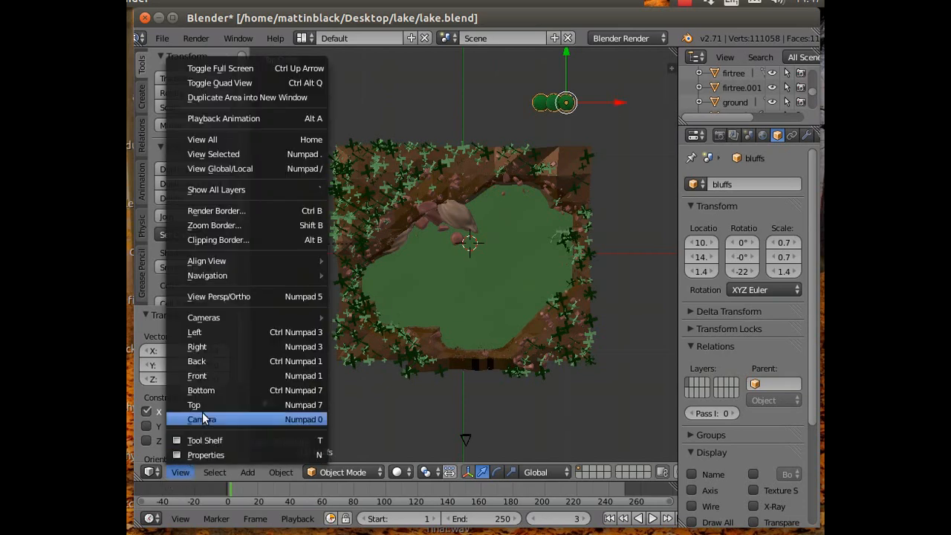
pyautogui.click(202, 419)
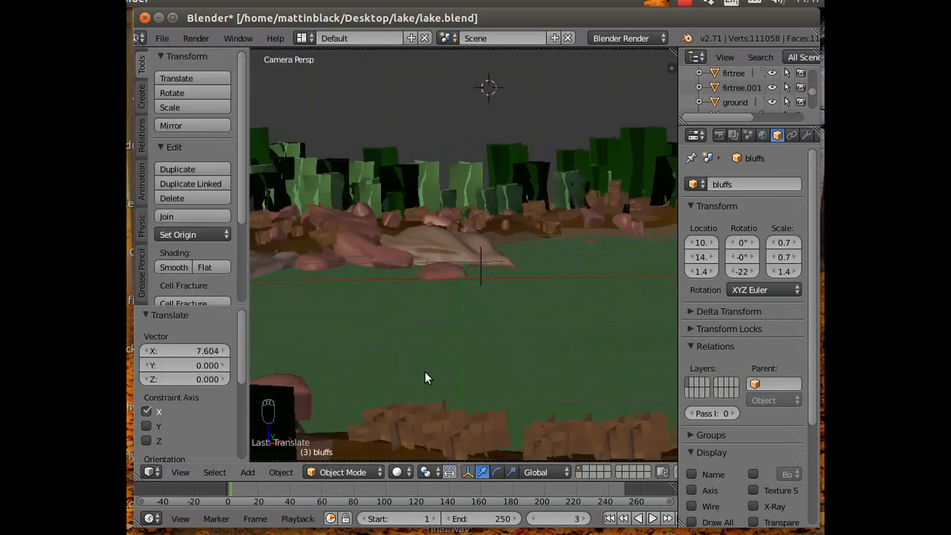
pyautogui.press('Home')
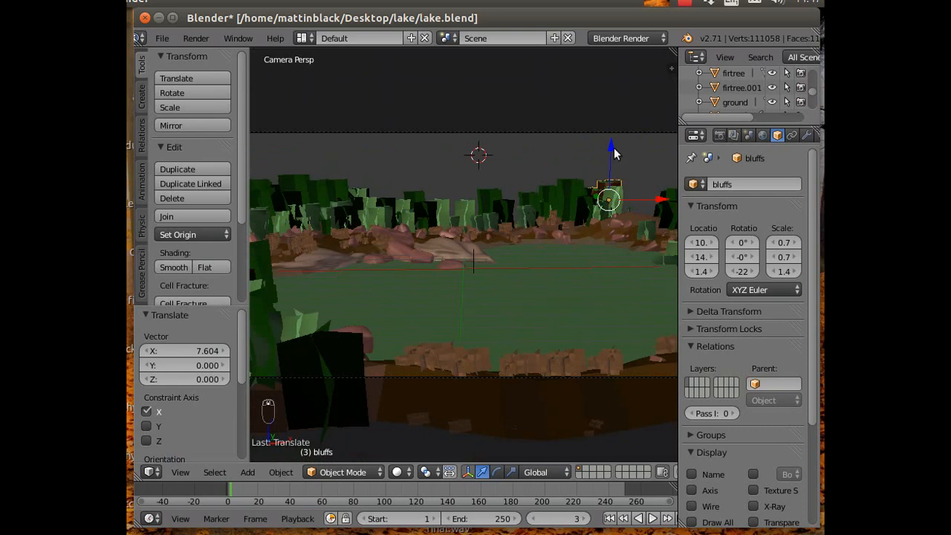
pyautogui.scroll(-2, 549, 211)
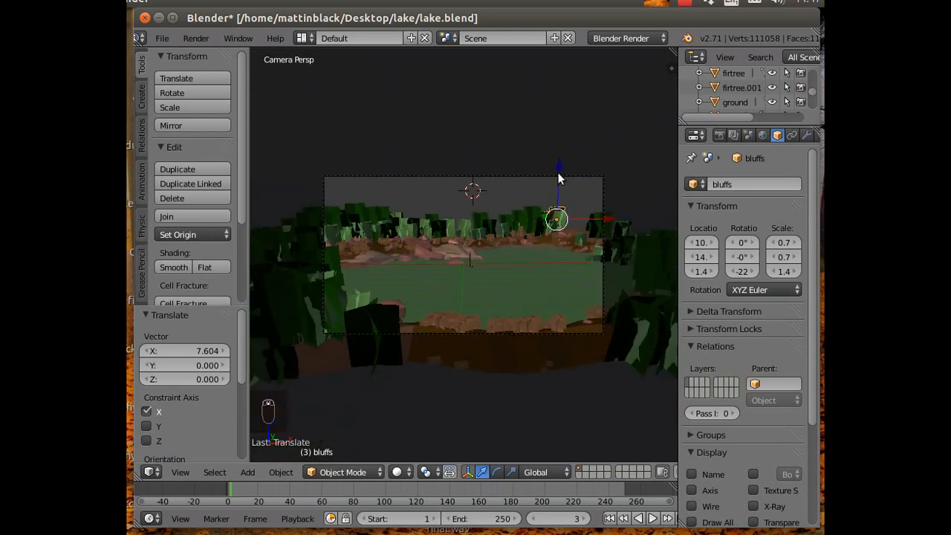
pyautogui.press('g')
pyautogui.press('z')
pyautogui.write('1.9')
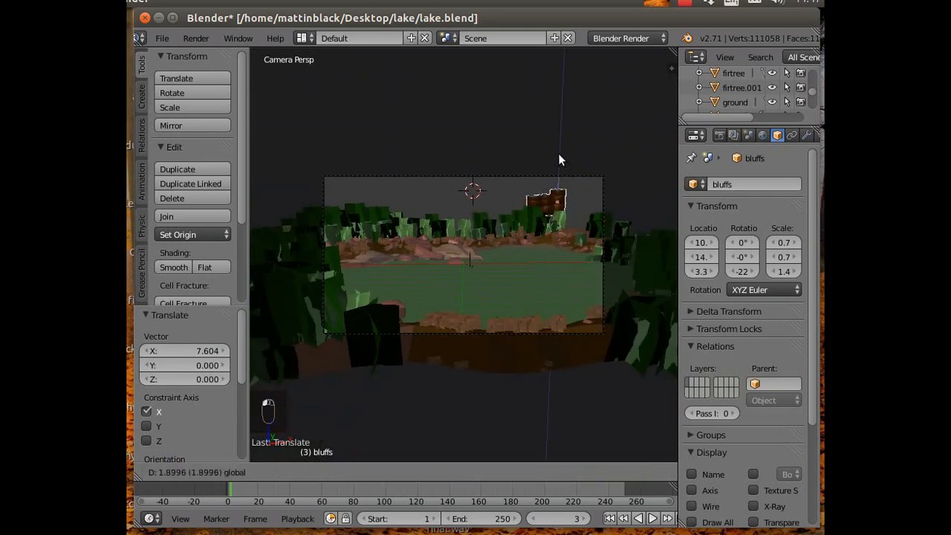
pyautogui.press('Return')
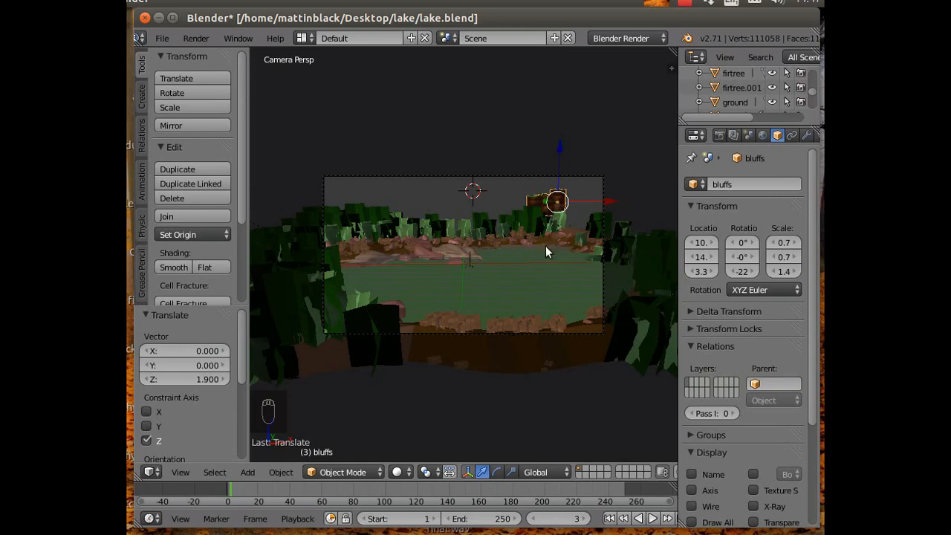
# Scale the bluffs up uniformly by about 2.78 and shift them about 1.809 along the X axis.
pyautogui.press('s')
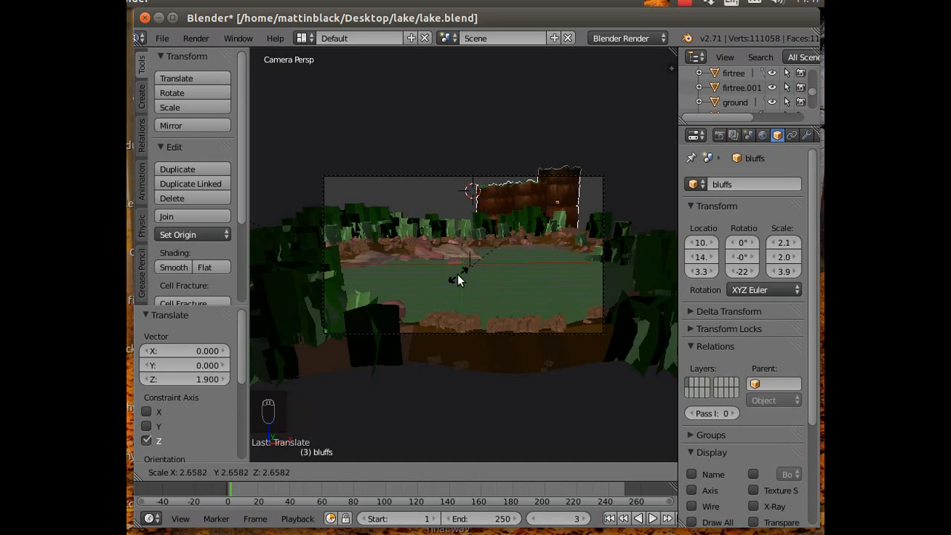
pyautogui.click(455, 276)
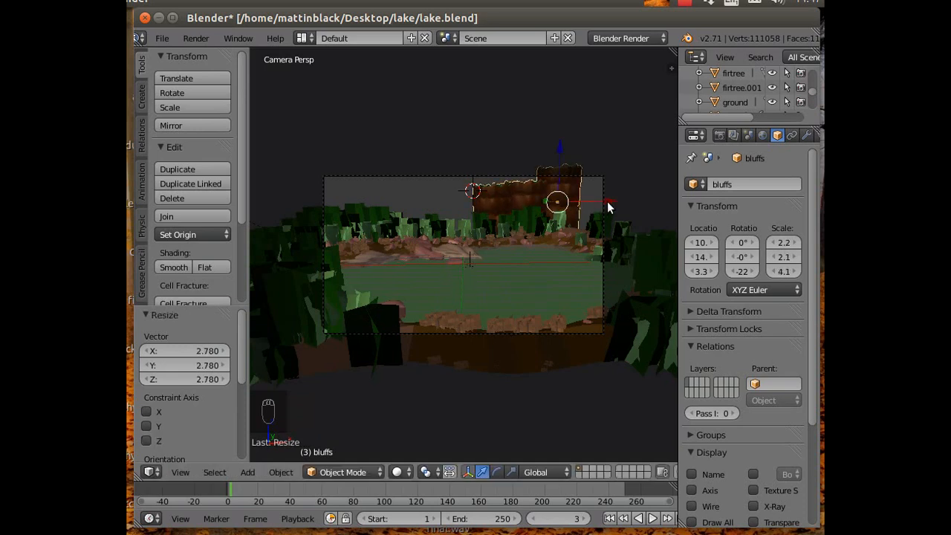
pyautogui.press('g')
pyautogui.press('x')
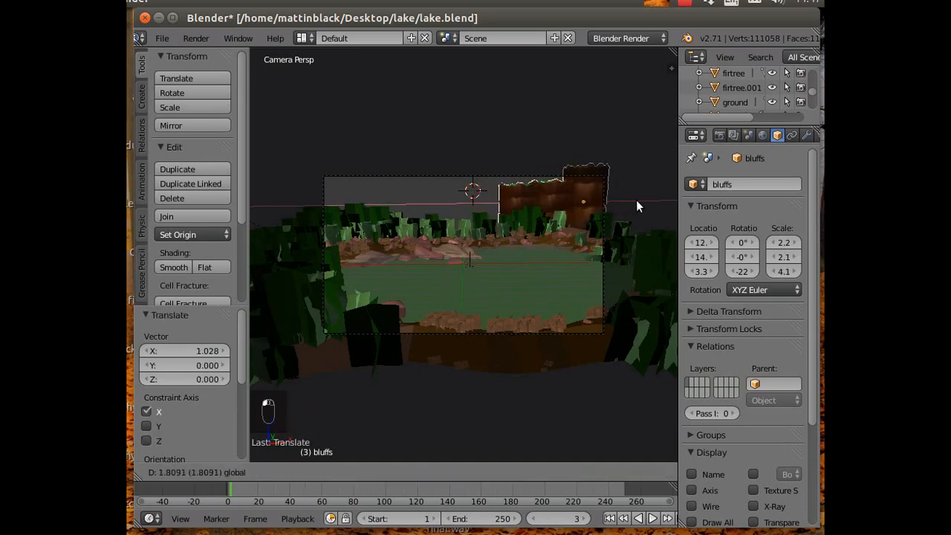
pyautogui.click(637, 200)
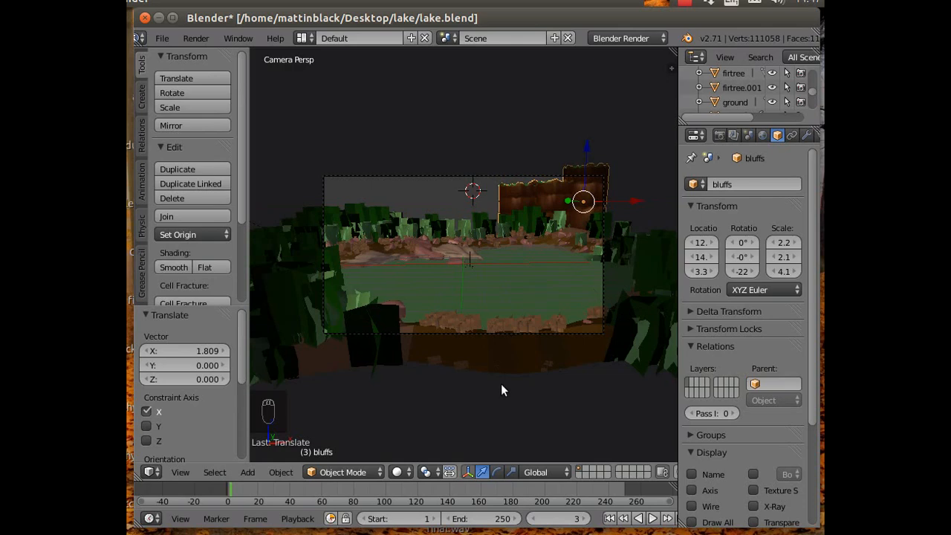
# Push the bluffs back about 4.208 along the Y axis, and shift them about 0.925 along the X axis in the camera view.
pyautogui.scroll(-1, 501, 382)
pyautogui.moveTo(501, 384); pyautogui.dragTo(535, 315, button='middle')
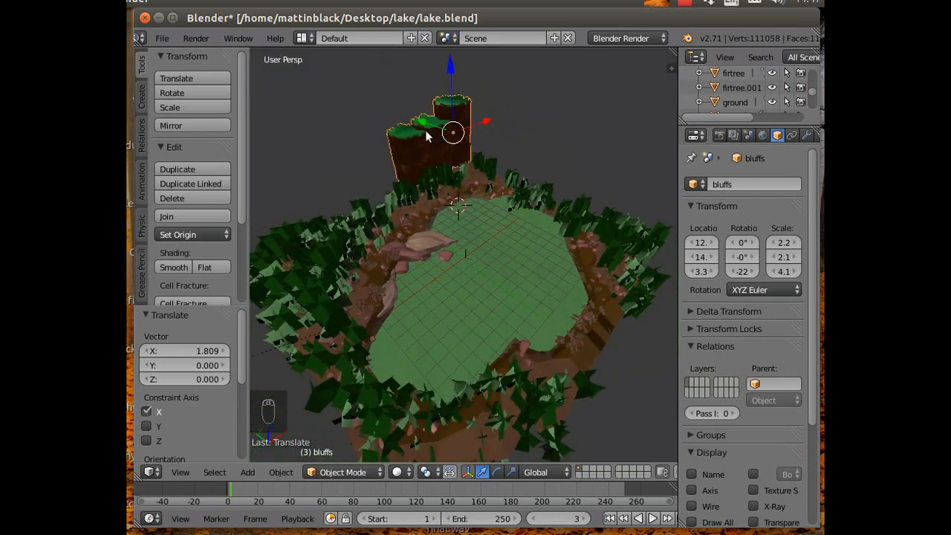
pyautogui.moveTo(418, 128); pyautogui.dragTo(397, 120)
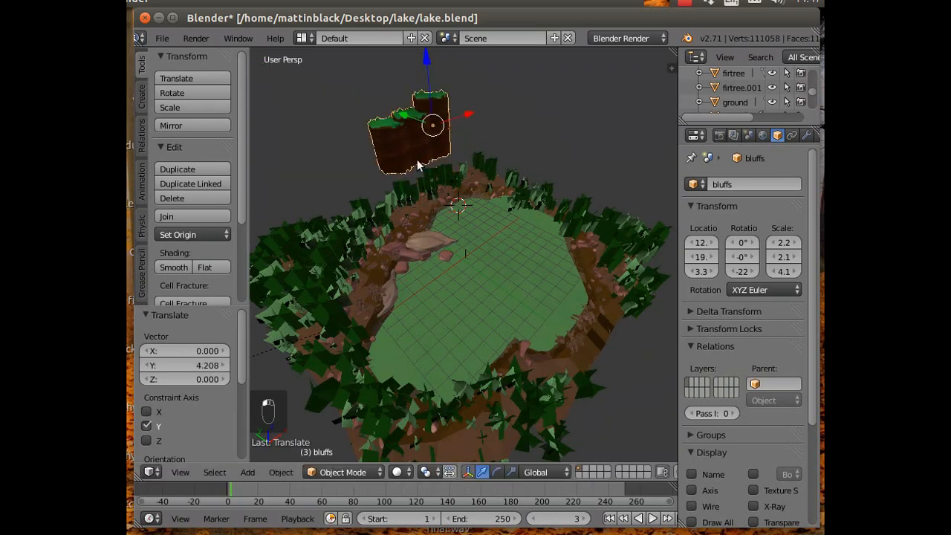
pyautogui.click(184, 474)
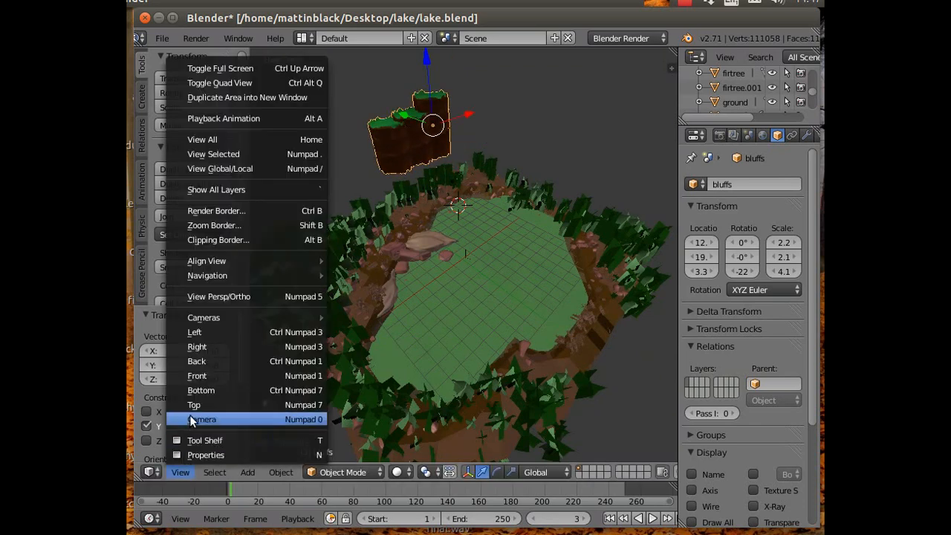
pyautogui.click(189, 415)
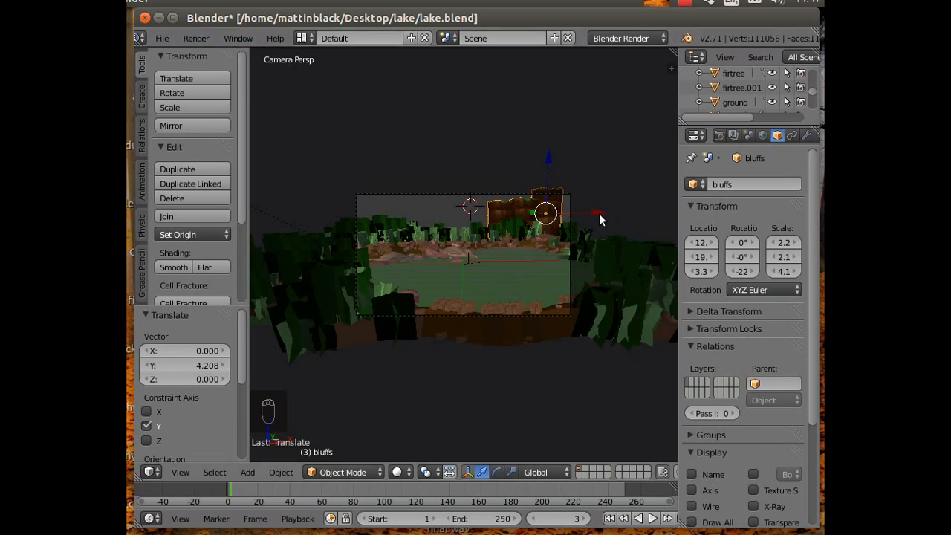
pyautogui.moveTo(599, 213)
pyautogui.mouseDown()
pyautogui.moveTo(609, 213)
pyautogui.moveTo(599, 216)
pyautogui.mouseUp()
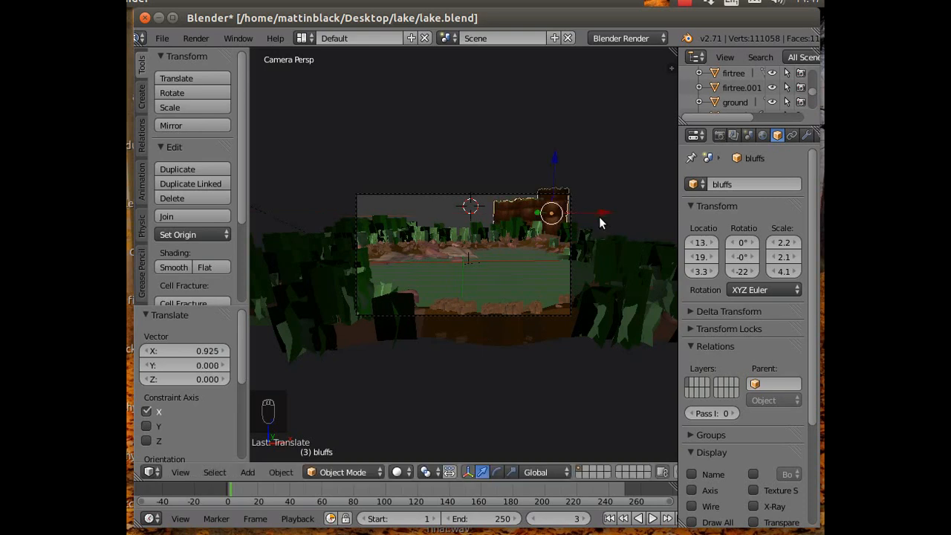
# Stretch the bluffs along the X axis by a scale factor of about 1.62 and render the image.
pyautogui.click(512, 473)
pyautogui.moveTo(605, 210); pyautogui.dragTo(639, 214)
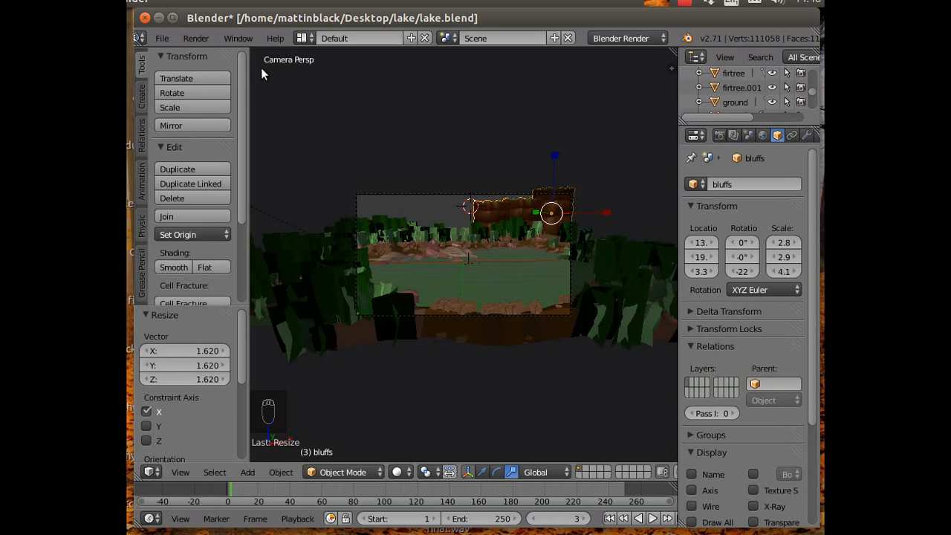
pyautogui.click(196, 38)
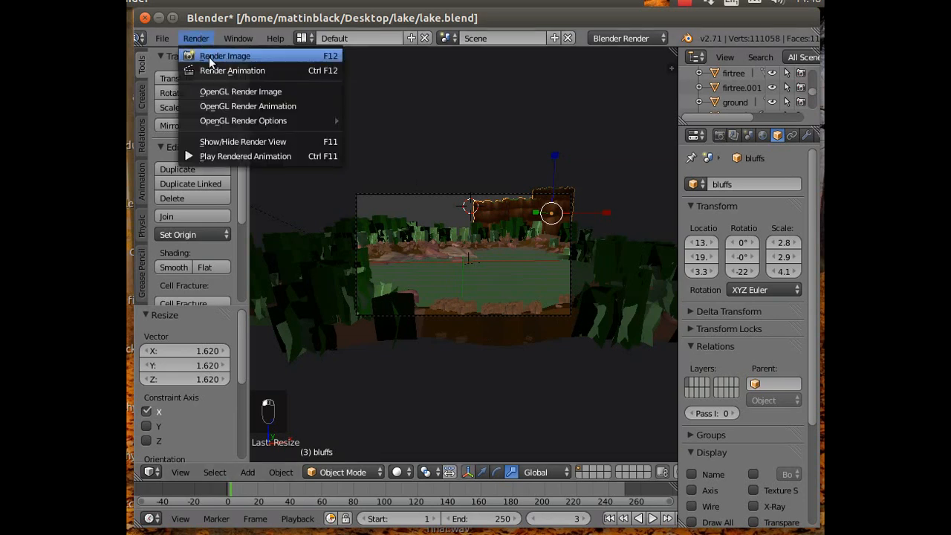
pyautogui.click(208, 56)
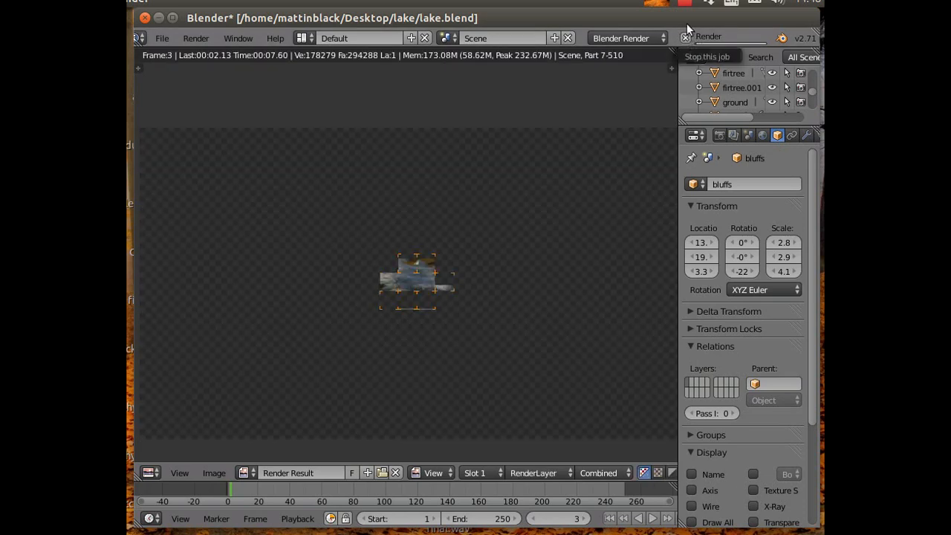
# Leave the render view and examine the bluffs' placement behind the lake from above and through the camera.
pyautogui.click(684, 3)
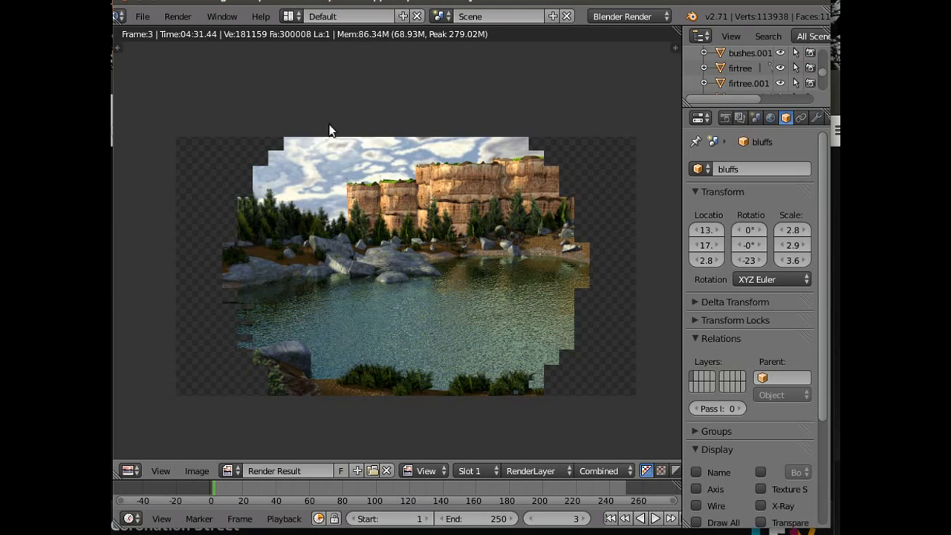
pyautogui.click(178, 16)
pyautogui.click(213, 125)
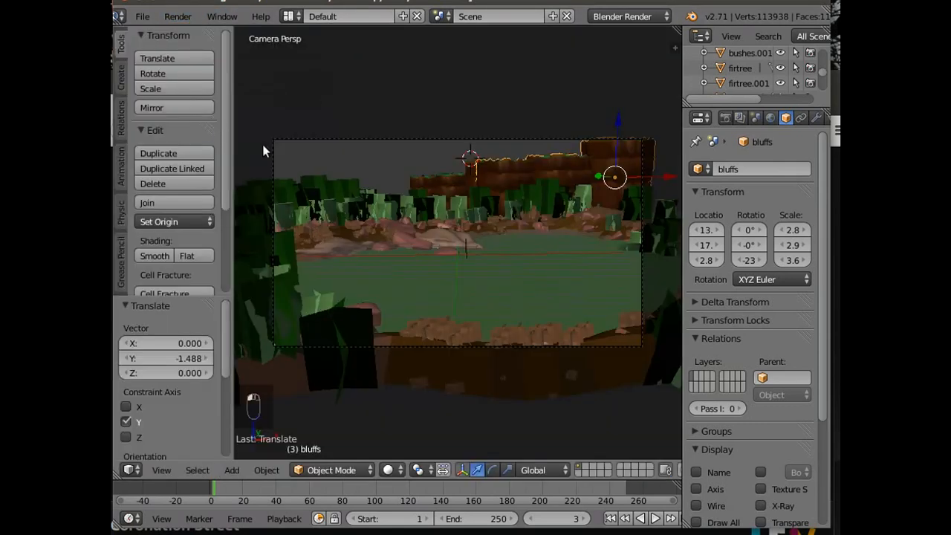
pyautogui.moveTo(333, 318); pyautogui.dragTo(472, 338, button='middle')
pyautogui.scroll(-4, 455, 371)
pyautogui.scroll(6, 462, 314)
pyautogui.scroll(-2, 477, 349)
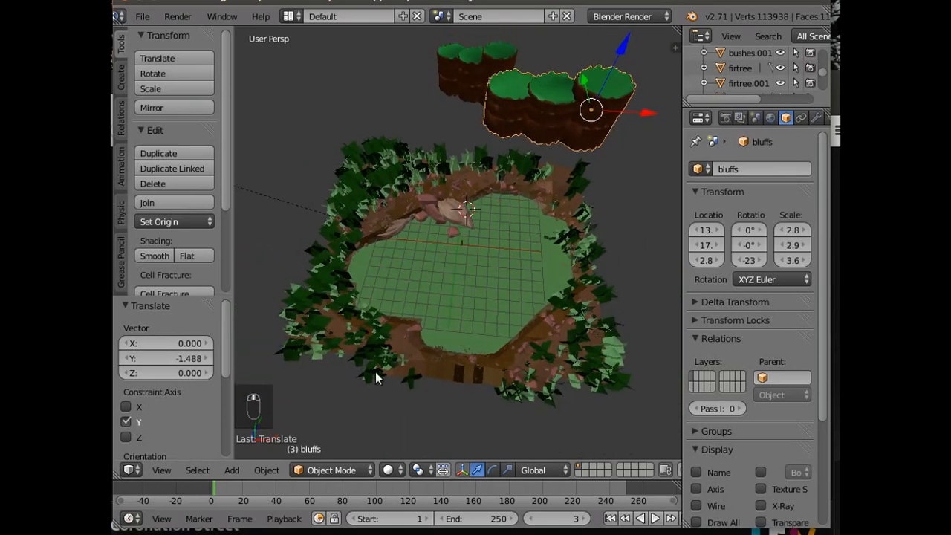
pyautogui.click(161, 470)
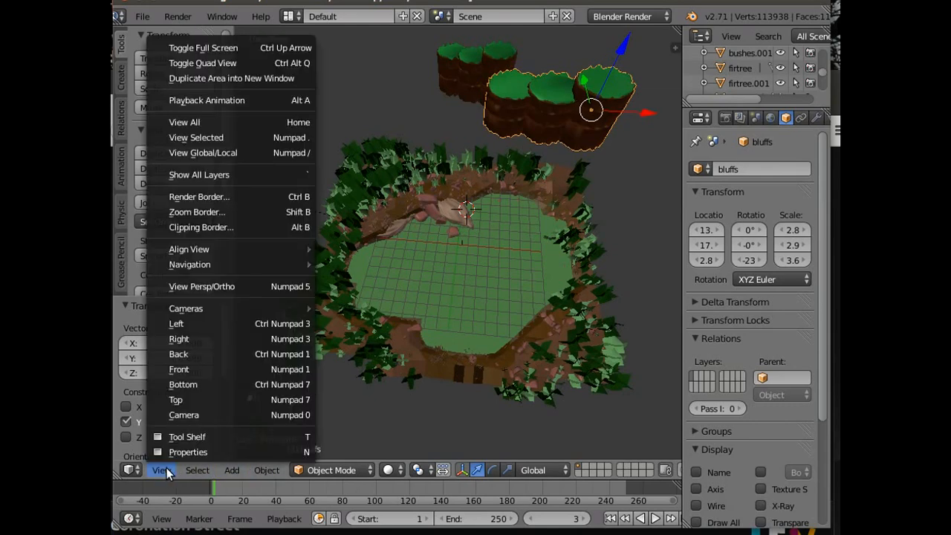
pyautogui.click(198, 415)
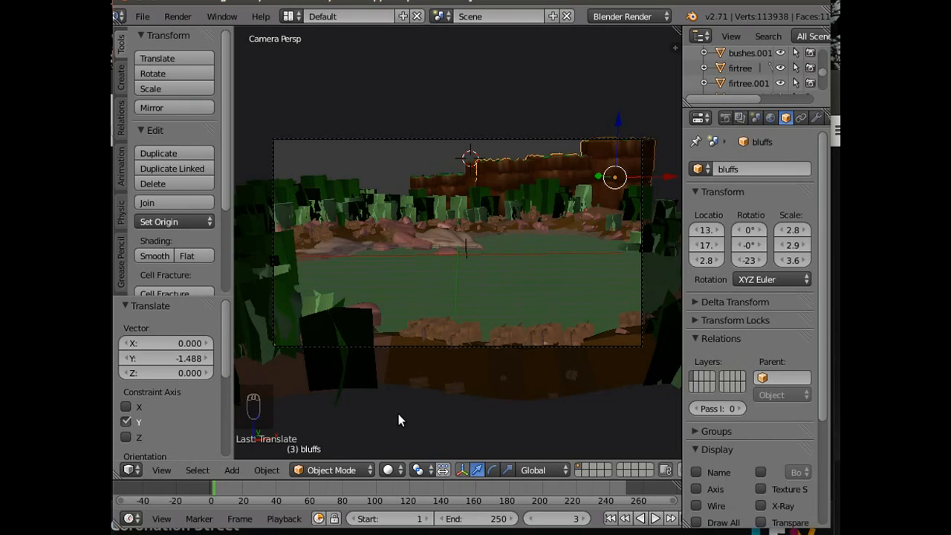
pyautogui.moveTo(533, 411); pyautogui.dragTo(546, 7, button='middle')
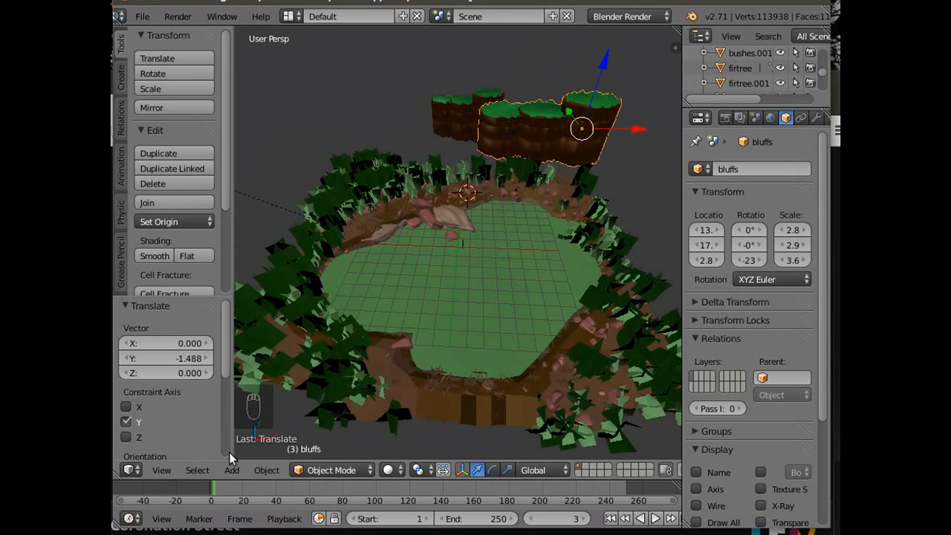
pyautogui.click(327, 470)
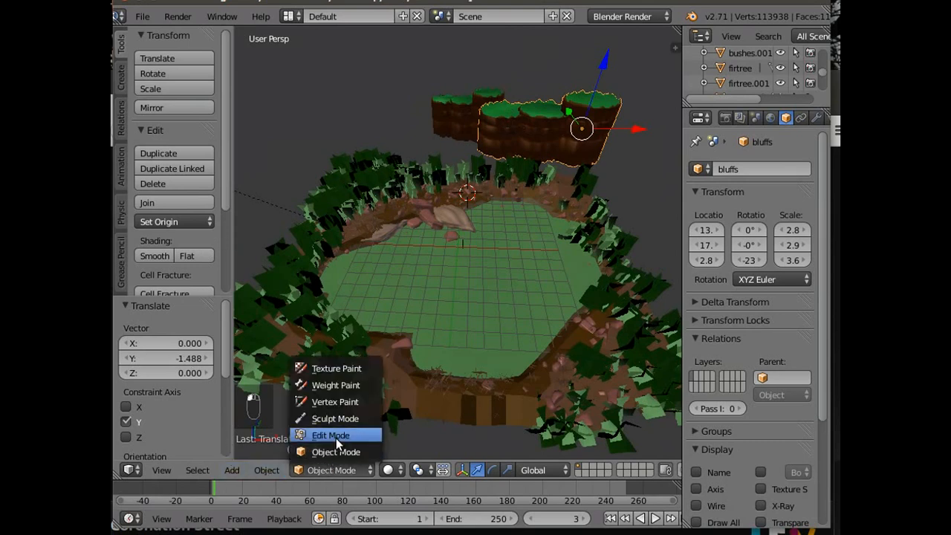
pyautogui.click(336, 437)
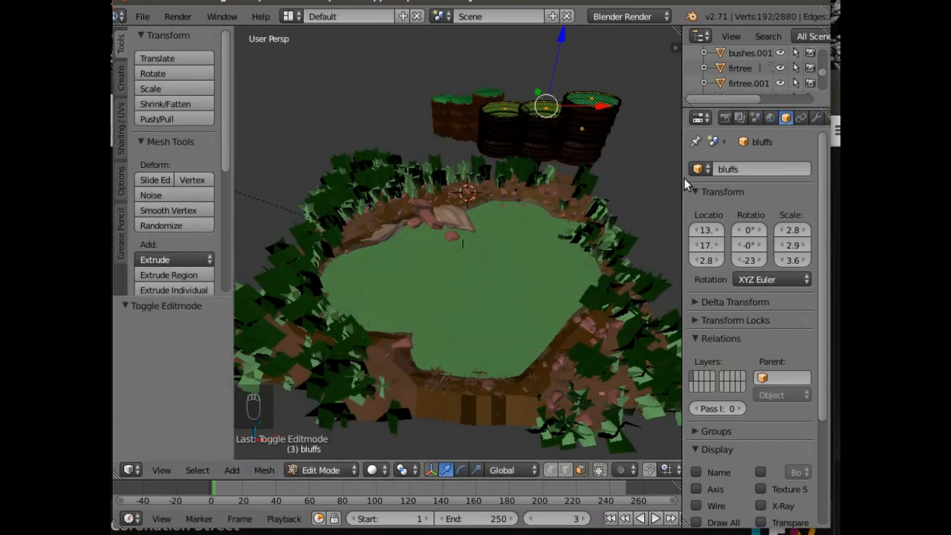
pyautogui.scroll(3, 635, 178)
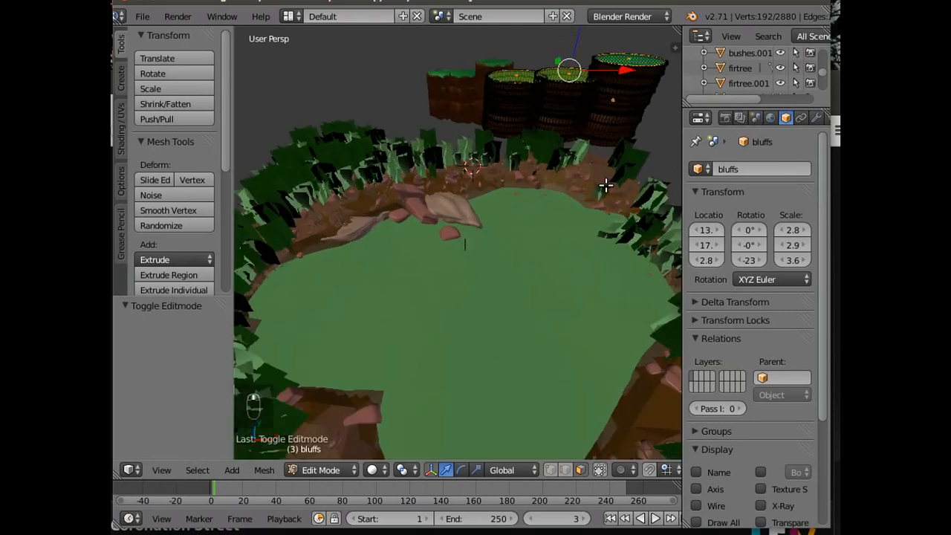
pyautogui.scroll(-6, 549, 232)
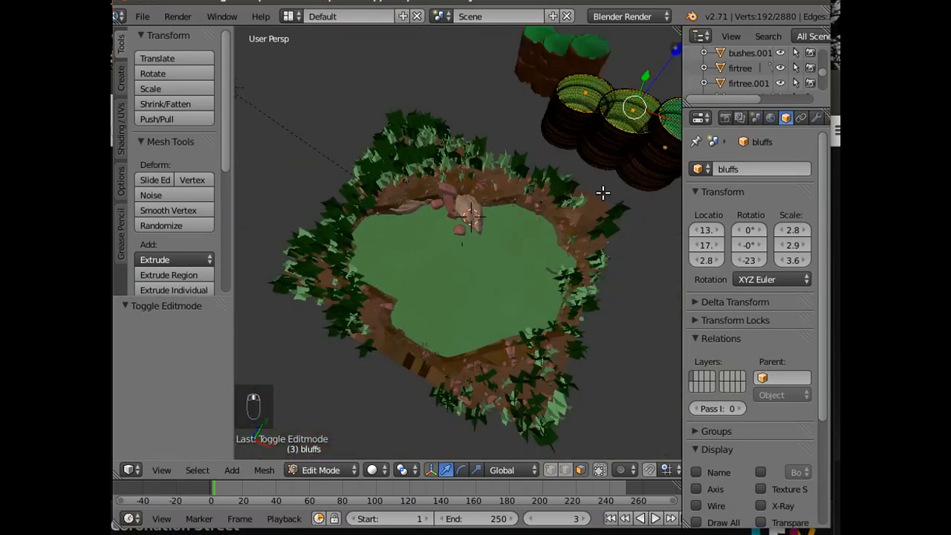
pyautogui.moveTo(596, 220); pyautogui.dragTo(643, 210, button='middle')
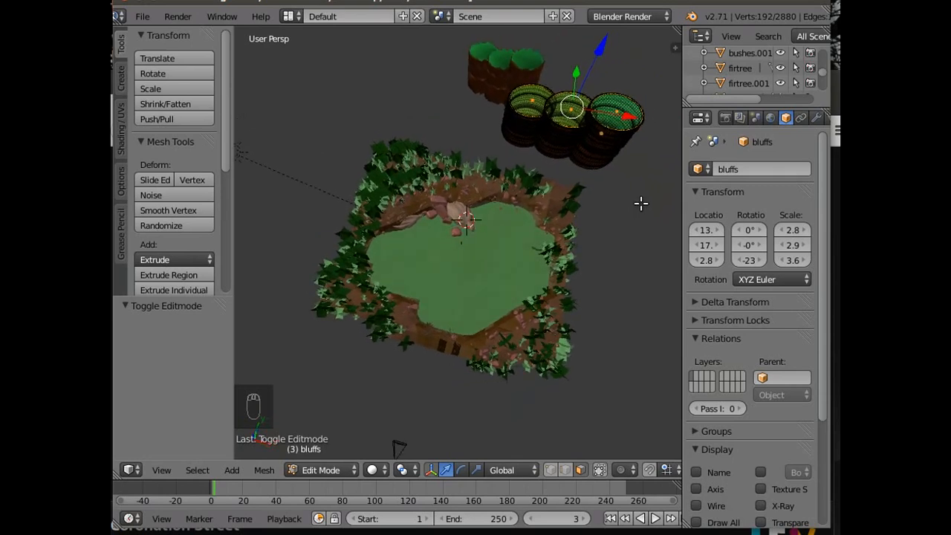
# Switch the bluffs to Weight Paint mode and choose the Add brush.
pyautogui.click(332, 476)
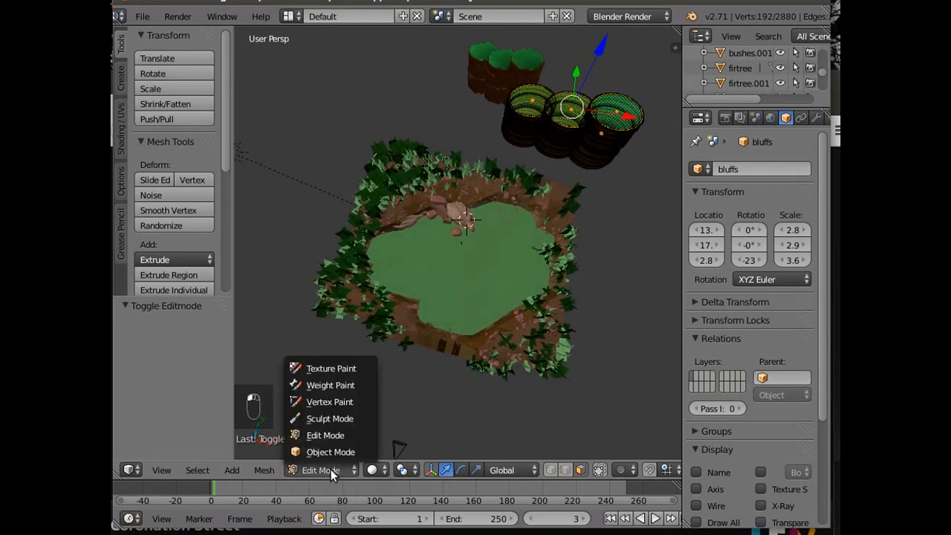
pyautogui.click(333, 386)
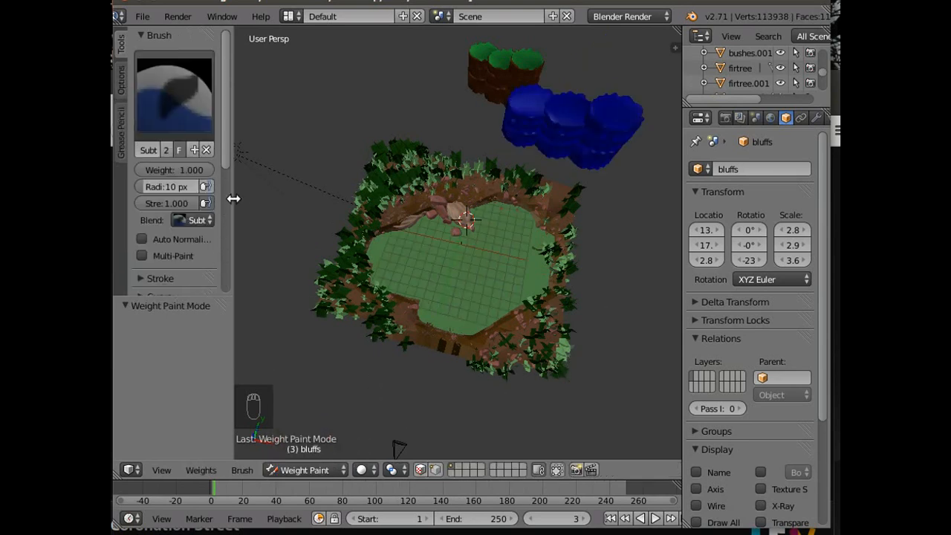
pyautogui.click(177, 81)
pyautogui.click(165, 195)
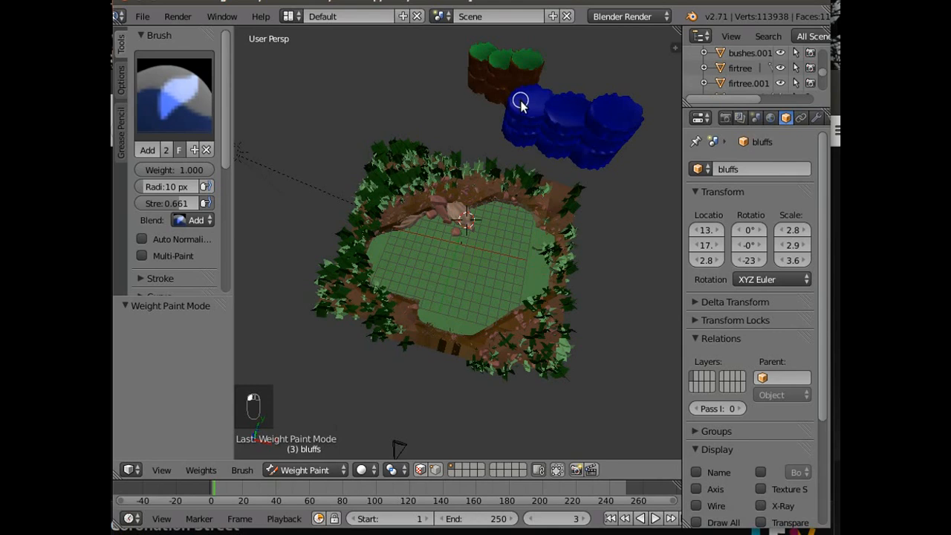
# Paint weight onto the grassy top of the bluffs' first barrel, raising the brush to 15 px radius and 0.937 strength.
pyautogui.moveTo(533, 106); pyautogui.dragTo(520, 102)
pyautogui.moveTo(144, 203); pyautogui.dragTo(165, 203)
pyautogui.moveTo(138, 182); pyautogui.dragTo(141, 183)
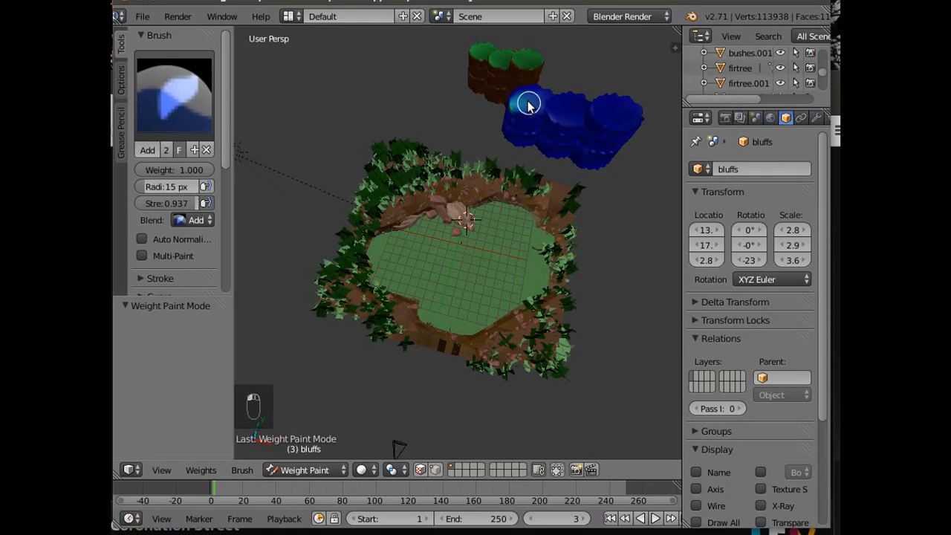
pyautogui.moveTo(527, 99)
pyautogui.mouseDown()
pyautogui.moveTo(537, 100)
pyautogui.moveTo(531, 110)
pyautogui.mouseUp()
# Focus on the bluffs, return them to Edit Mode and limit selection to visible geometry.
pyautogui.click(148, 470)
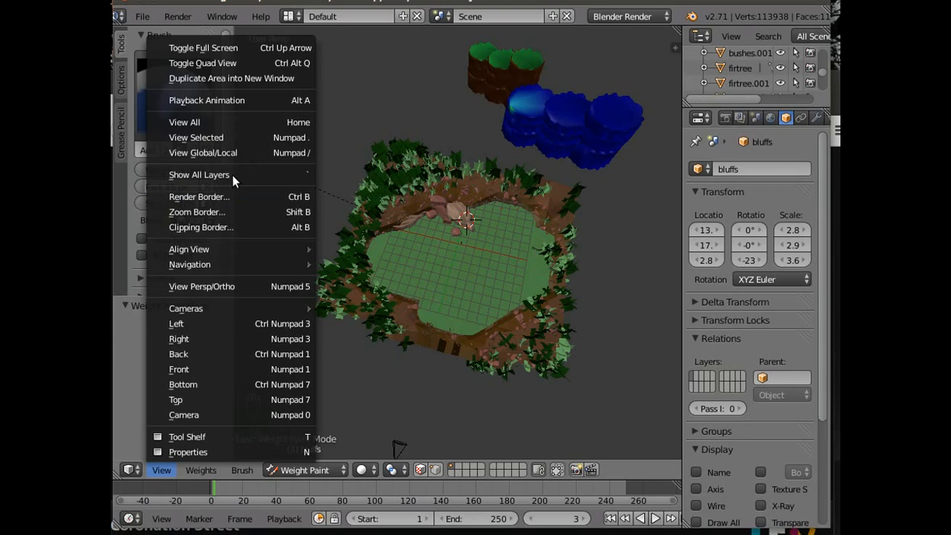
pyautogui.click(221, 131)
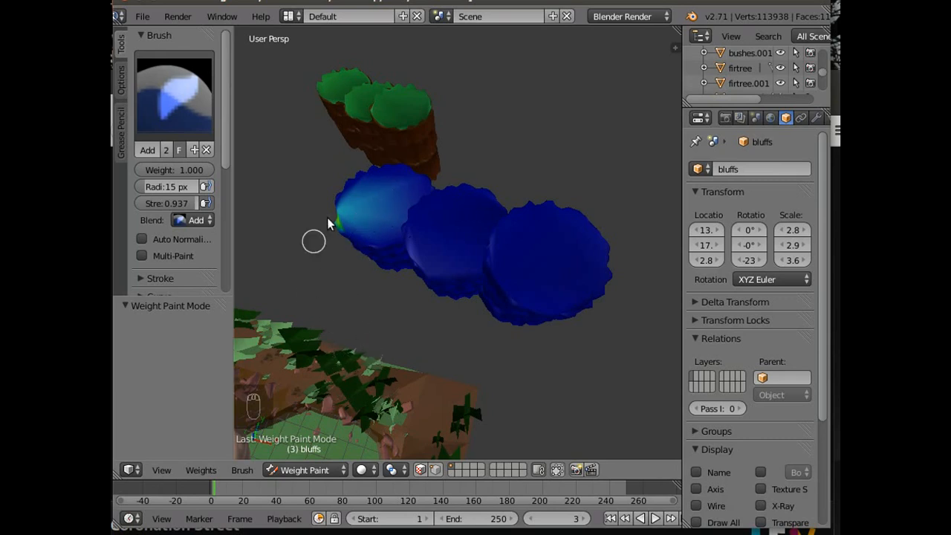
pyautogui.click(296, 472)
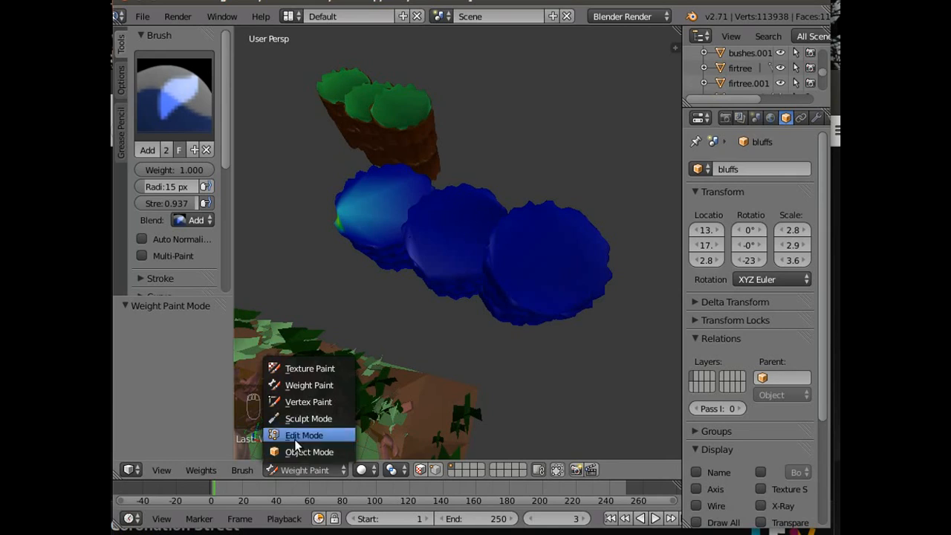
pyautogui.click(294, 436)
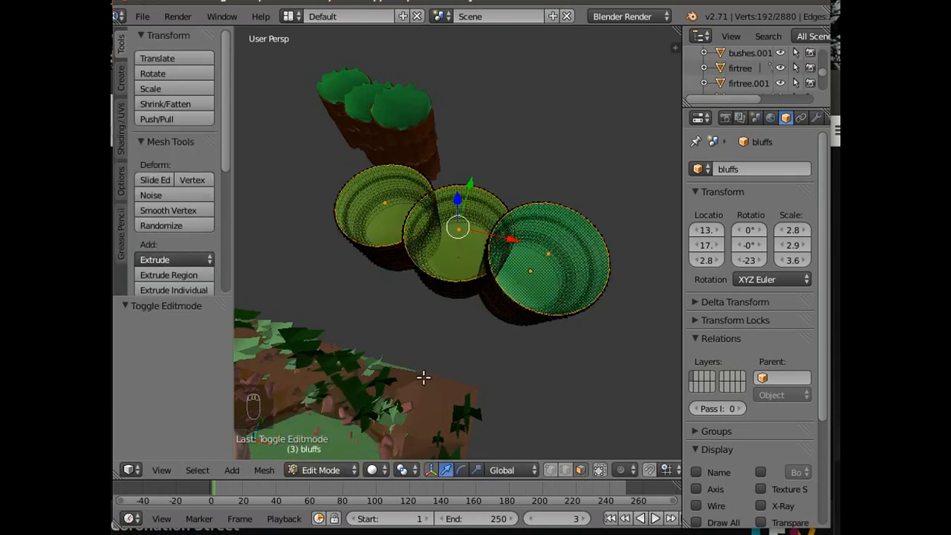
pyautogui.moveTo(426, 371); pyautogui.dragTo(453, 371, button='middle')
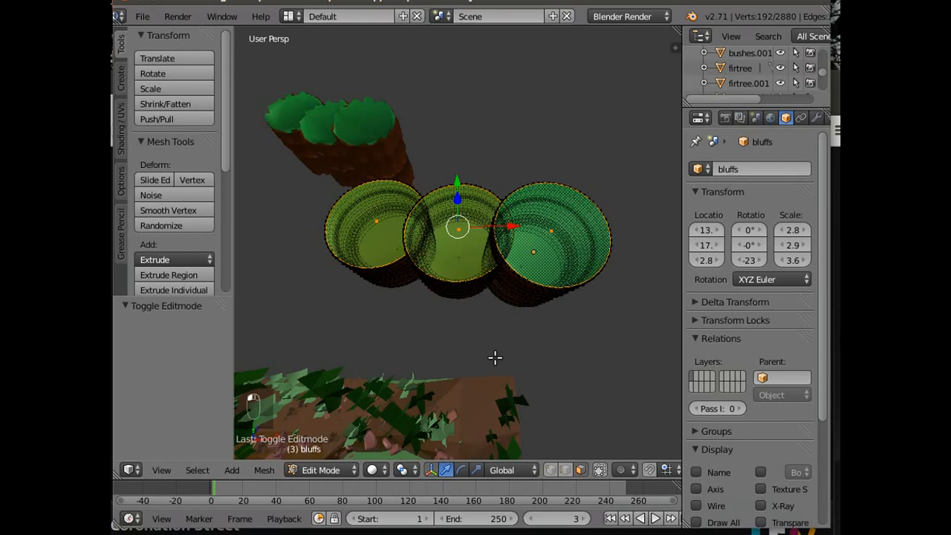
pyautogui.moveTo(431, 335); pyautogui.dragTo(370, 359, button='middle')
pyautogui.scroll(3, 369, 359)
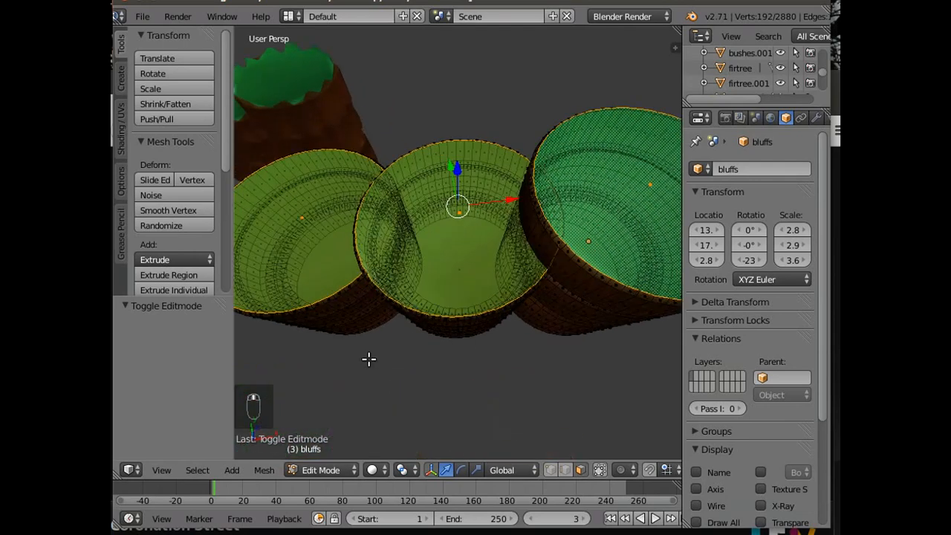
pyautogui.click(602, 469)
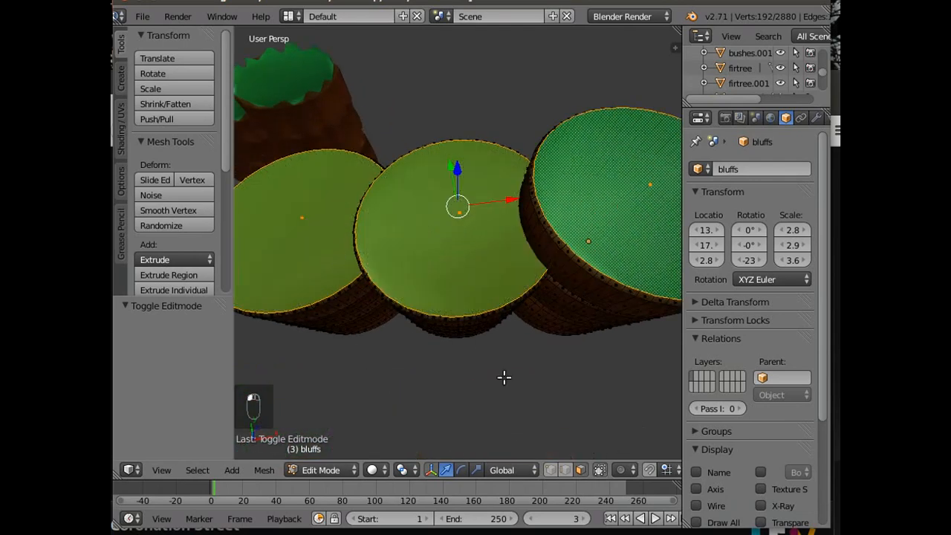
# Delete the grassy cap faces from the tops of all three barrels of the bluffs using the Faces option.
pyautogui.rightClick(301, 218)
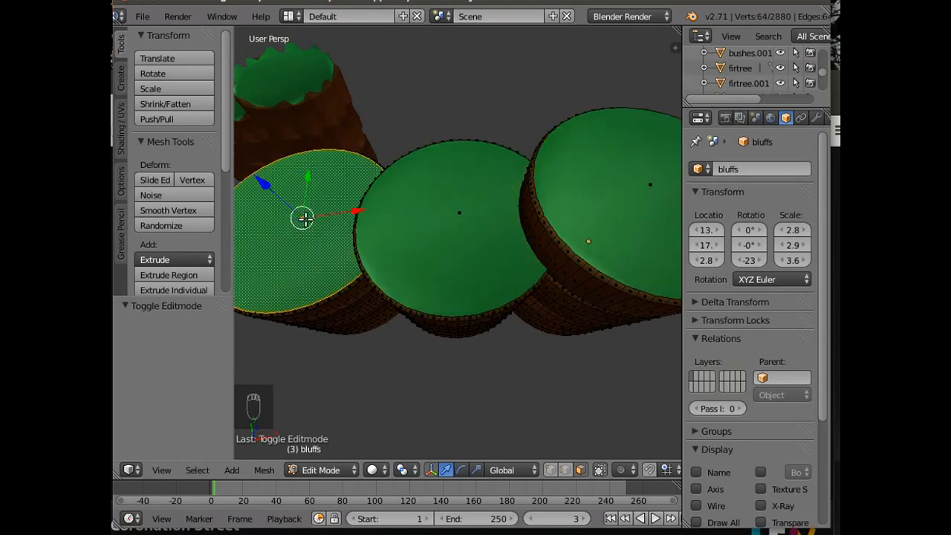
pyautogui.press('x')
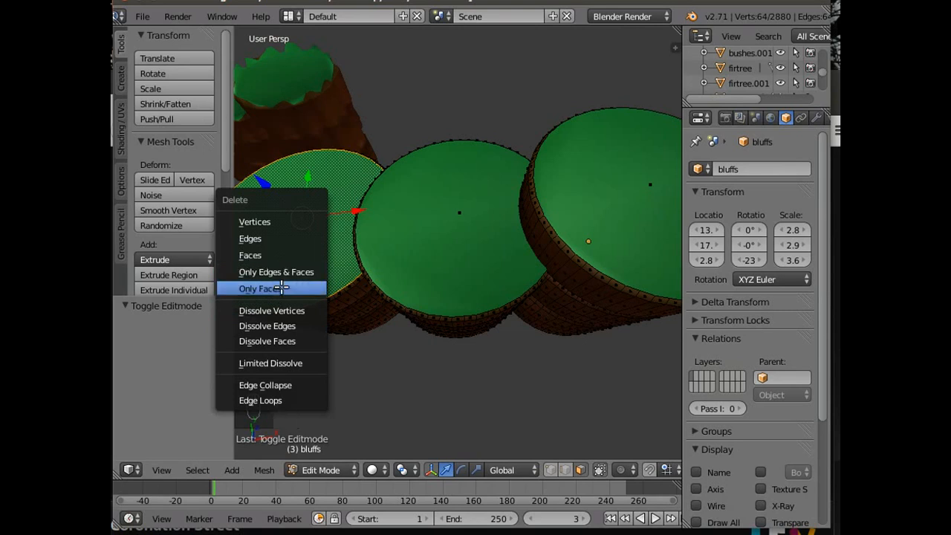
pyautogui.click(287, 253)
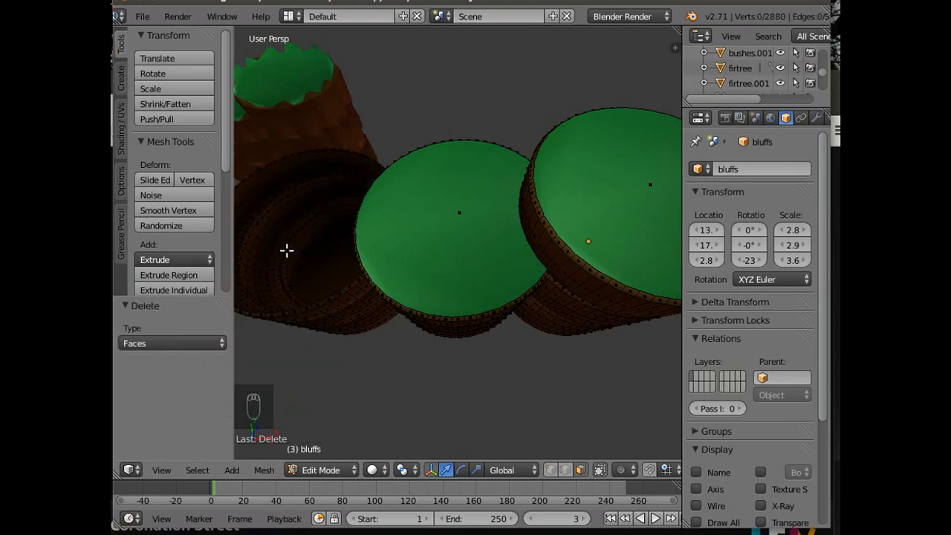
pyautogui.rightClick(459, 216)
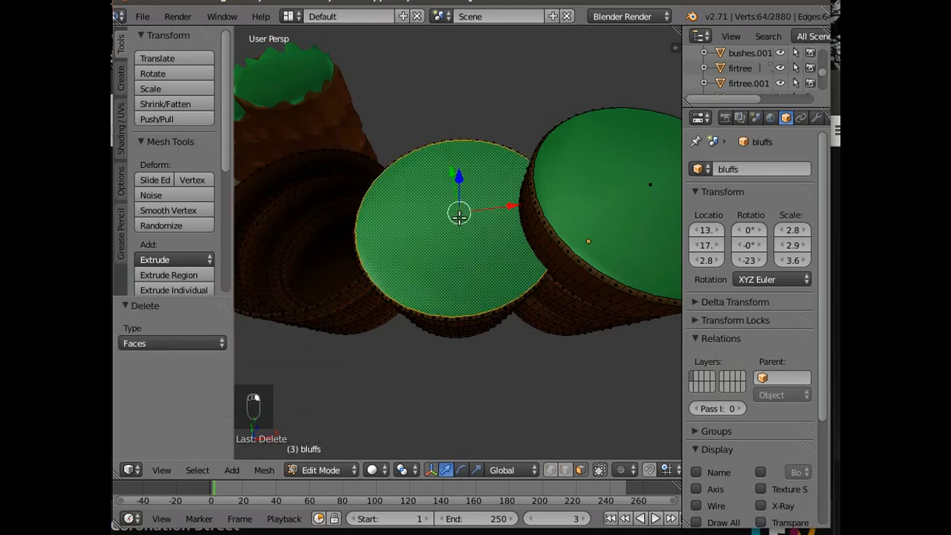
pyautogui.press('x')
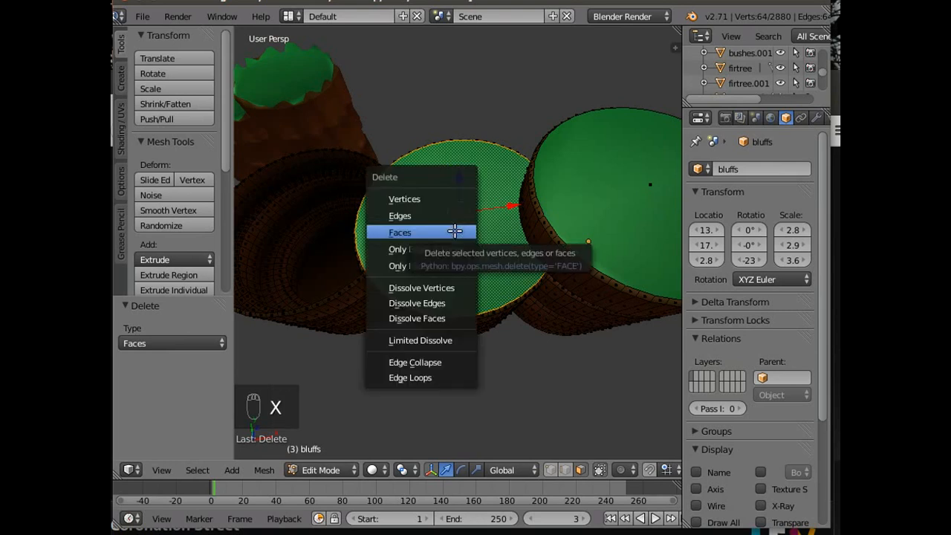
pyautogui.click(440, 231)
pyautogui.rightClick(644, 185)
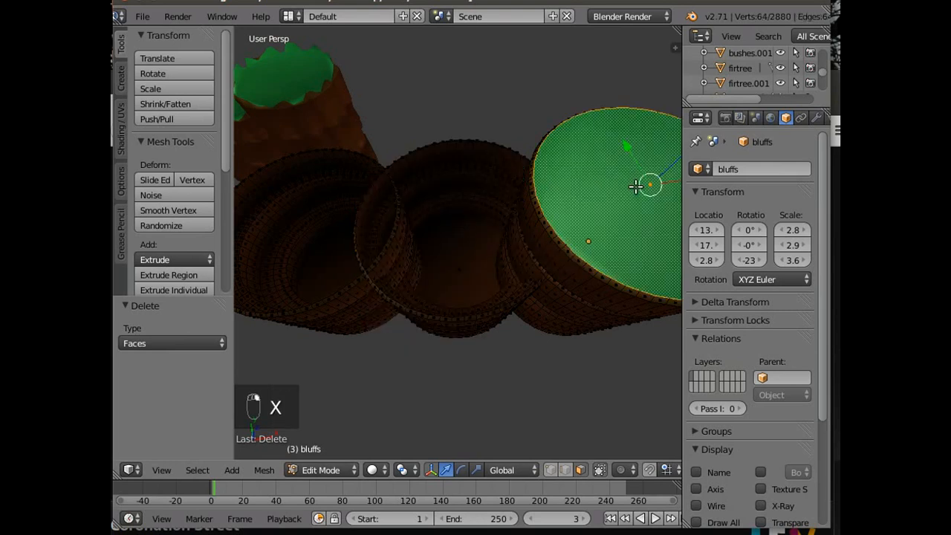
pyautogui.press('x')
pyautogui.click(613, 190)
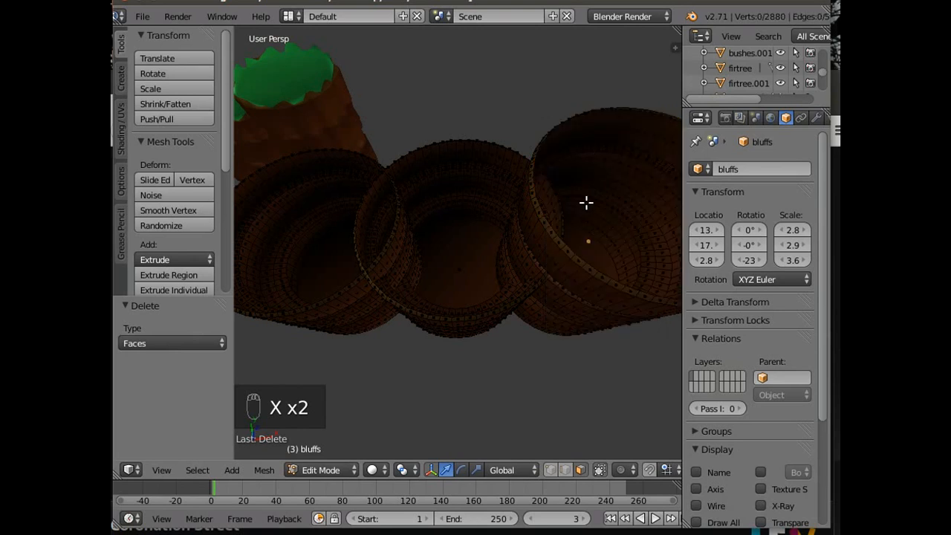
# Switch to vertex selection and try to select the rim of the bluffs' tallest barrel with Edge Loops from two rim vertices.
pyautogui.moveTo(501, 364); pyautogui.dragTo(483, 376, button='middle')
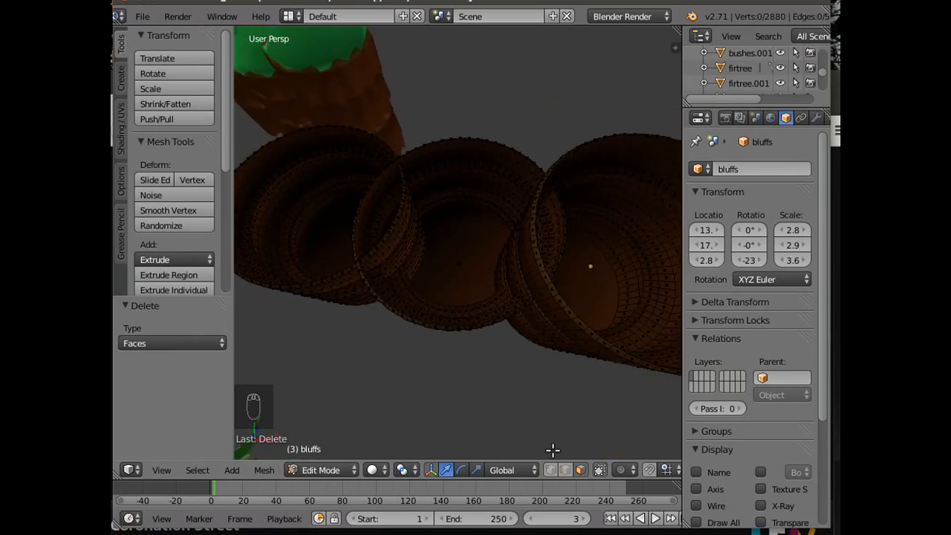
pyautogui.click(548, 475)
pyautogui.rightClick(545, 258)
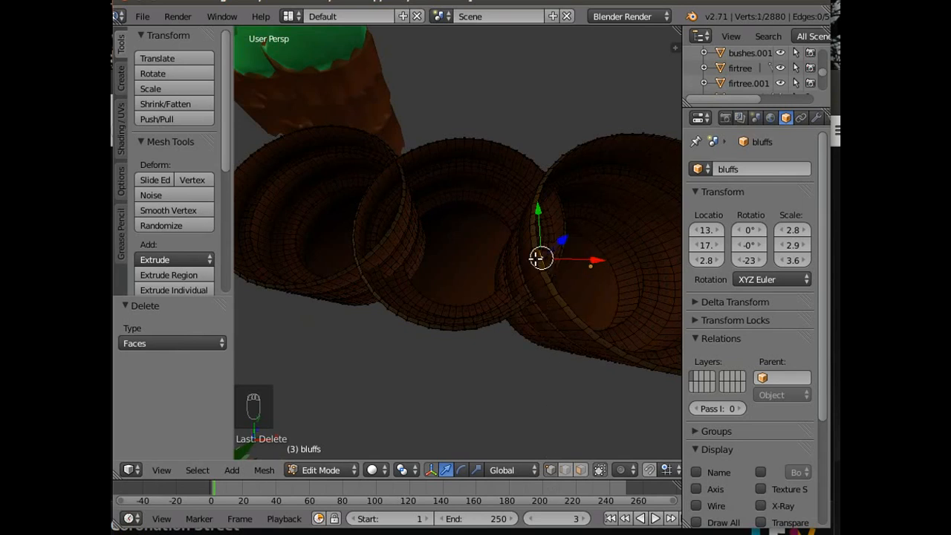
pyautogui.keyDown('shift'); pyautogui.rightClick(537, 249); pyautogui.keyUp('shift')
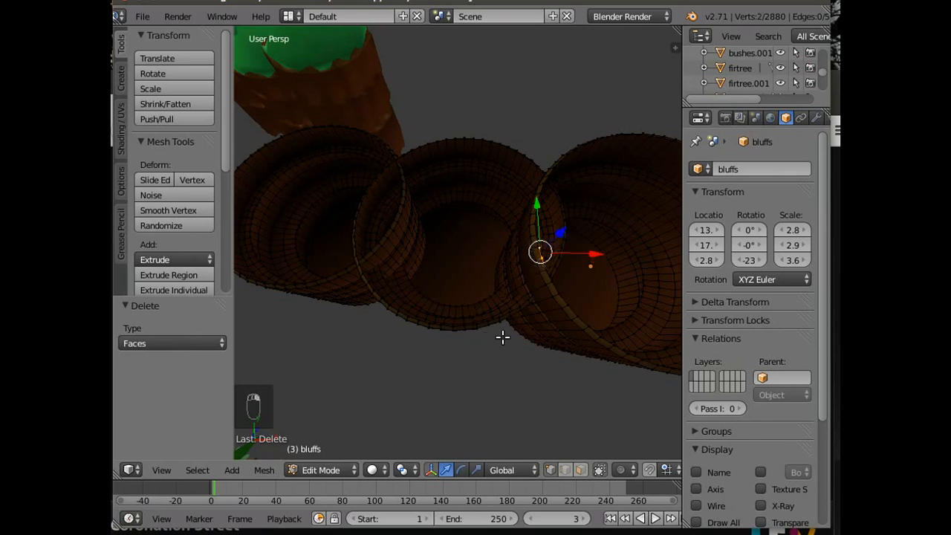
pyautogui.click(263, 472)
pyautogui.click(192, 470)
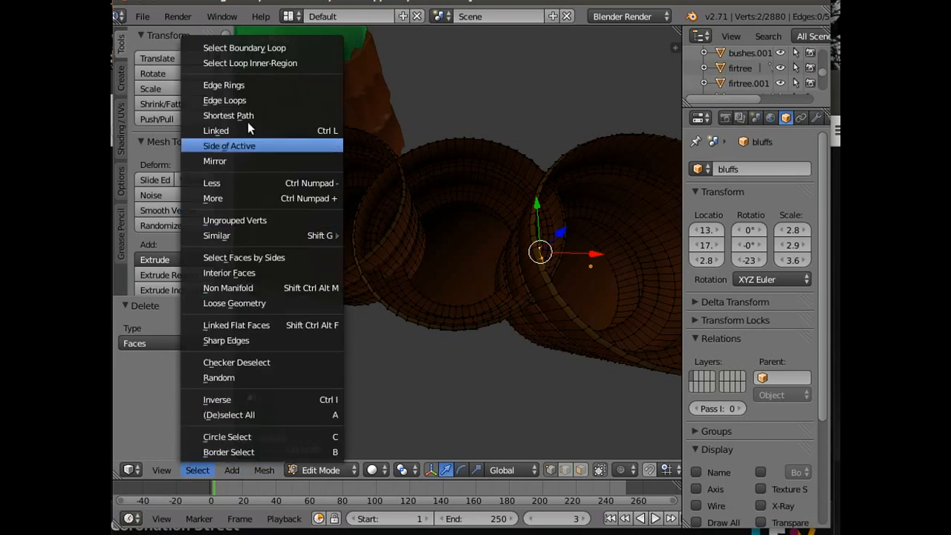
pyautogui.click(248, 99)
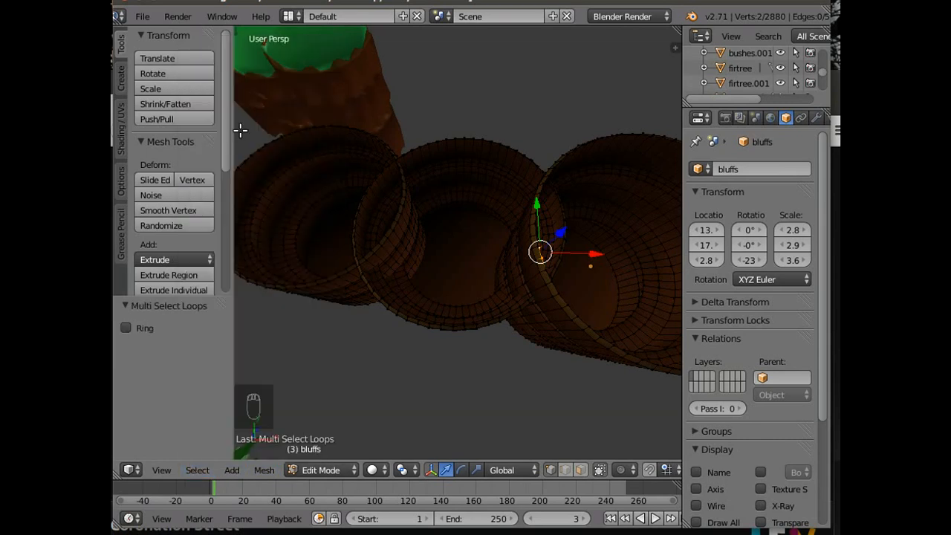
# Display the bluffs in Wireframe shading and select the tallest barrel's top rim with Edge Loops from two adjacent rim vertices.
pyautogui.moveTo(461, 357); pyautogui.dragTo(404, 357, button='middle')
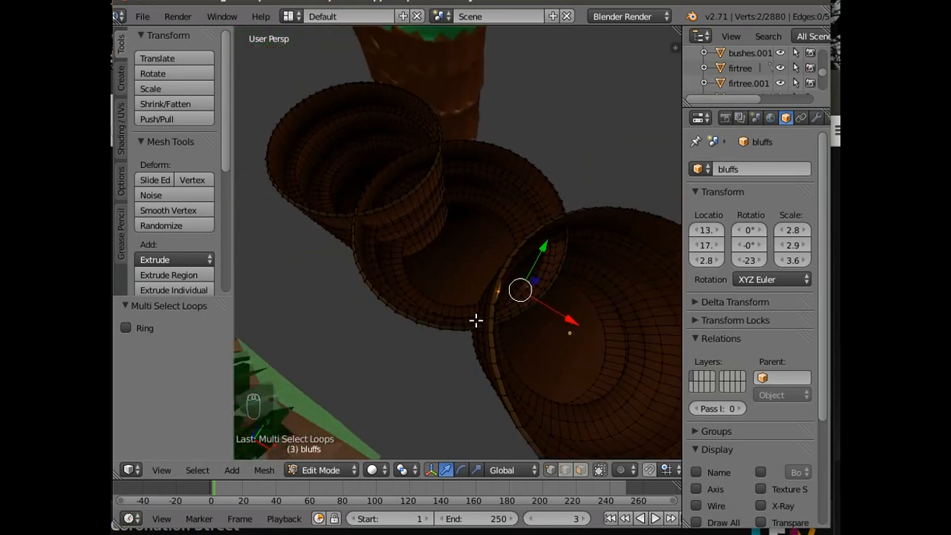
pyautogui.click(502, 278)
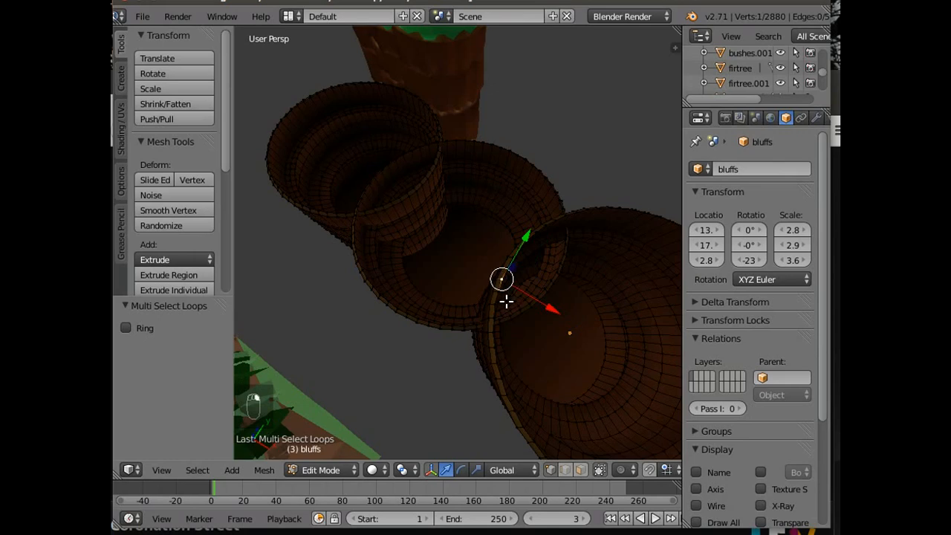
pyautogui.click(377, 475)
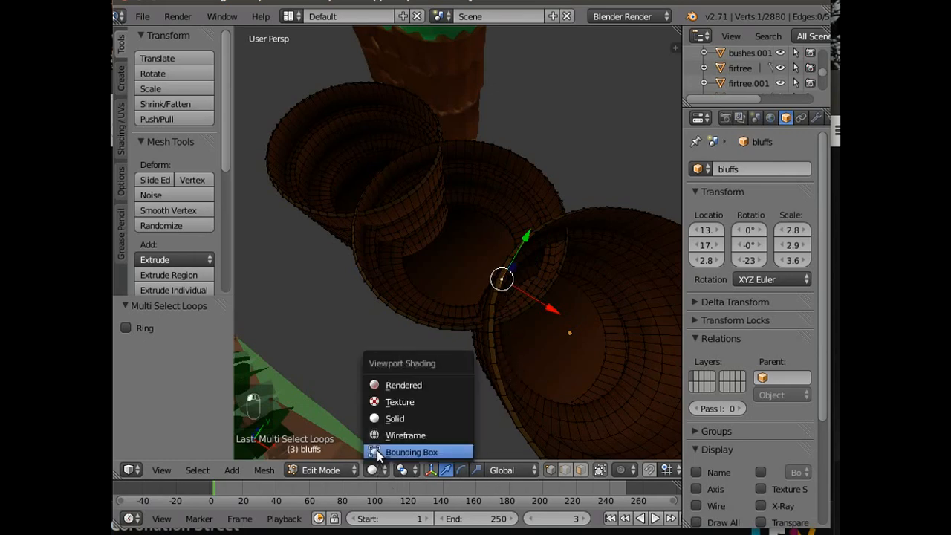
pyautogui.click(388, 432)
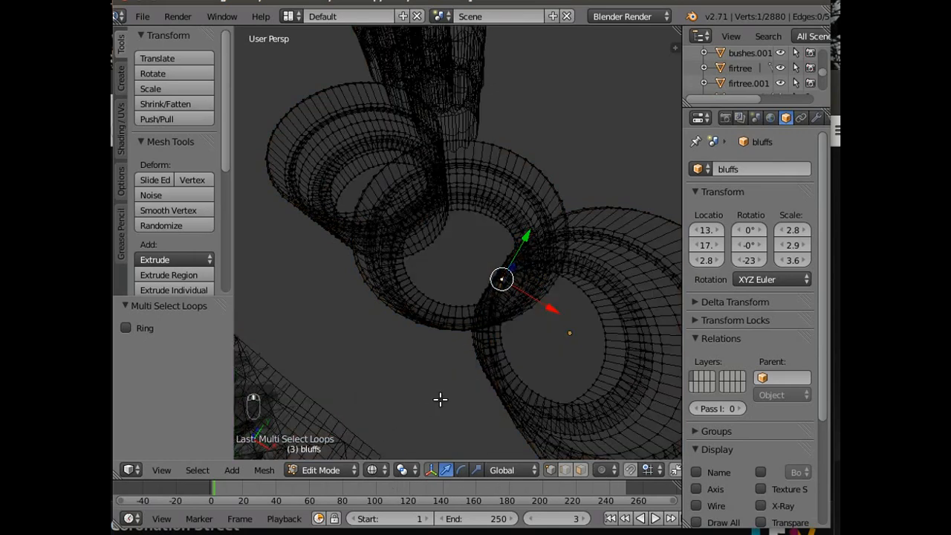
pyautogui.moveTo(441, 400); pyautogui.dragTo(527, 349, button='middle')
pyautogui.scroll(3, 538, 332)
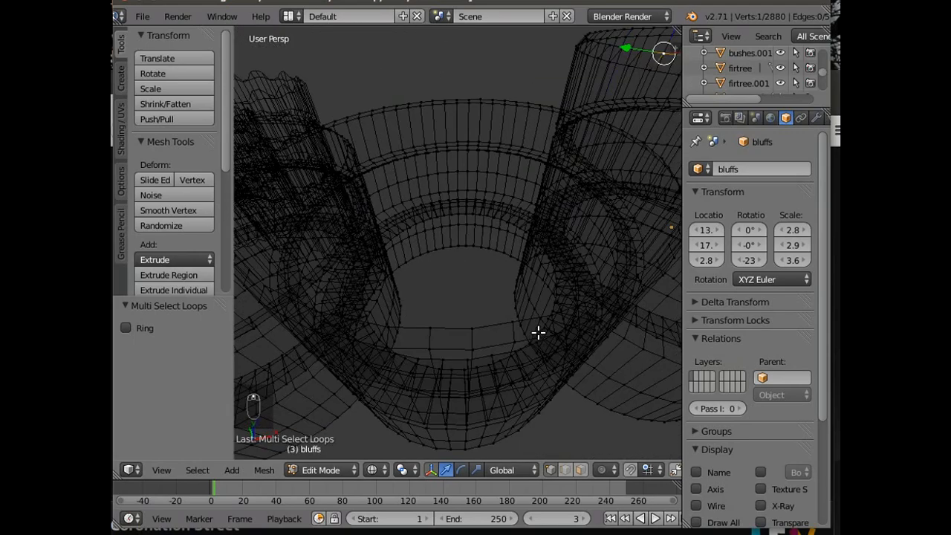
pyautogui.scroll(-2, 596, 295)
pyautogui.scroll(-3, 614, 268)
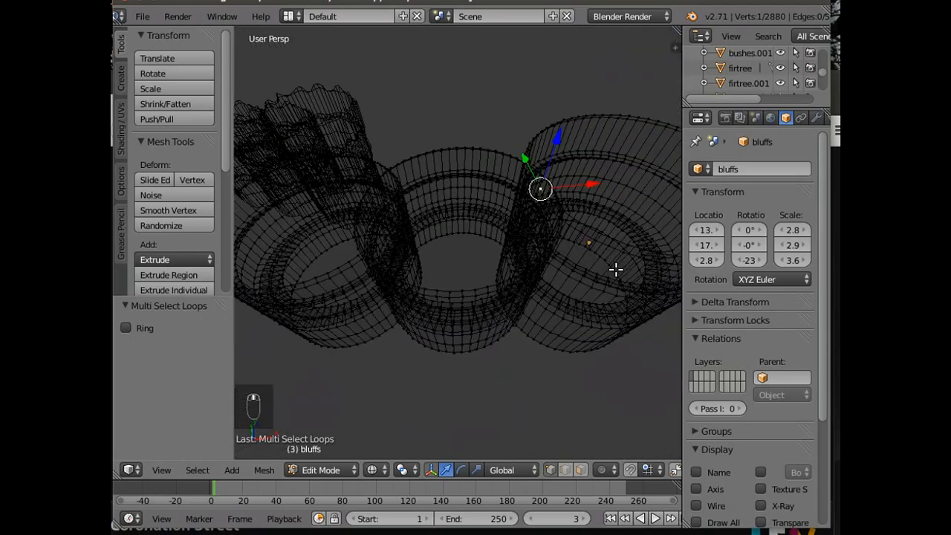
pyautogui.click(603, 112)
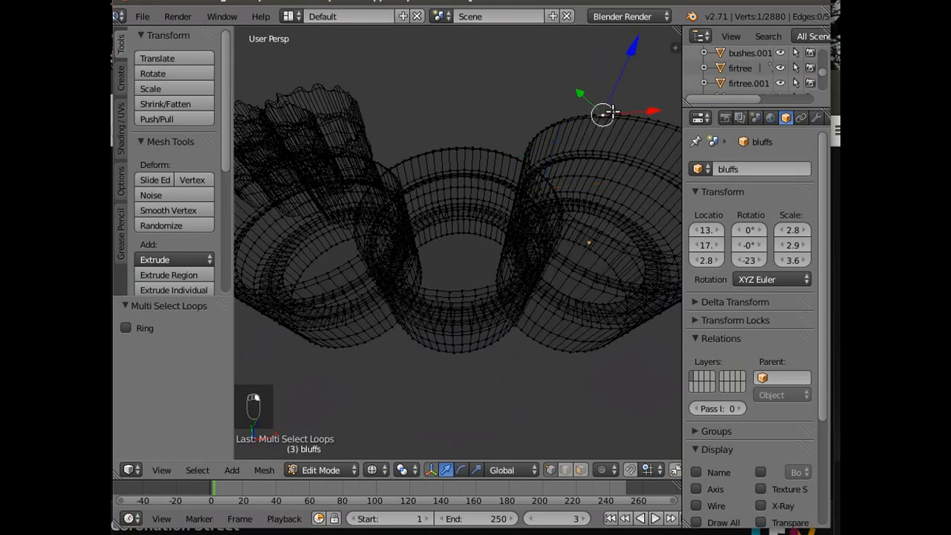
pyautogui.keyDown('shift'); pyautogui.rightClick(612, 113); pyautogui.keyUp('shift')
pyautogui.click(188, 470)
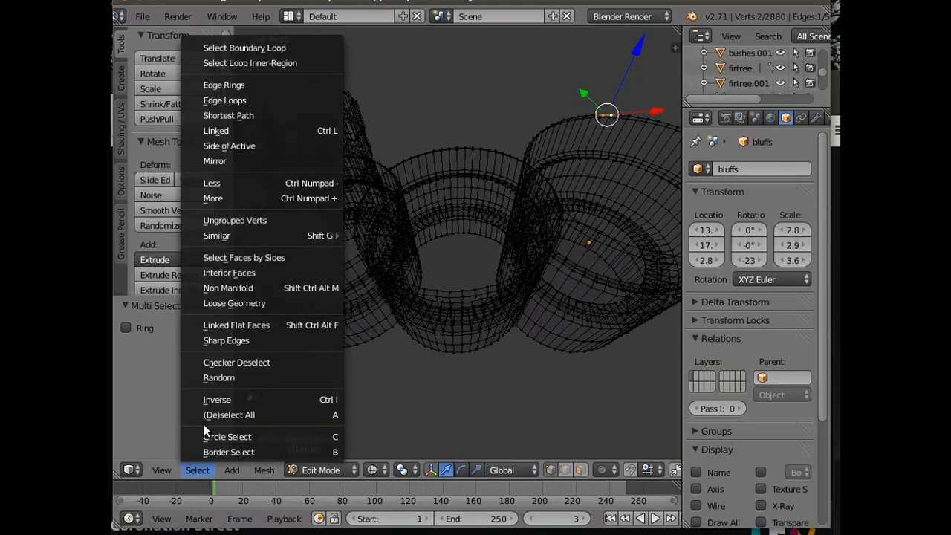
pyautogui.click(239, 97)
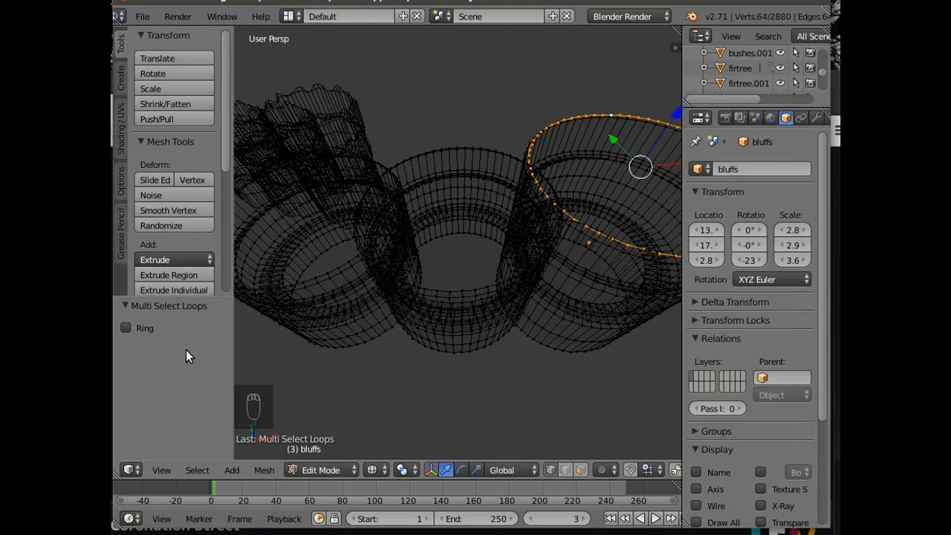
# Try filling the selected rim with a single face, undo the change and reselect the rim's edge loop.
pyautogui.press('f')
pyautogui.hotkey('ctrl', 'z')
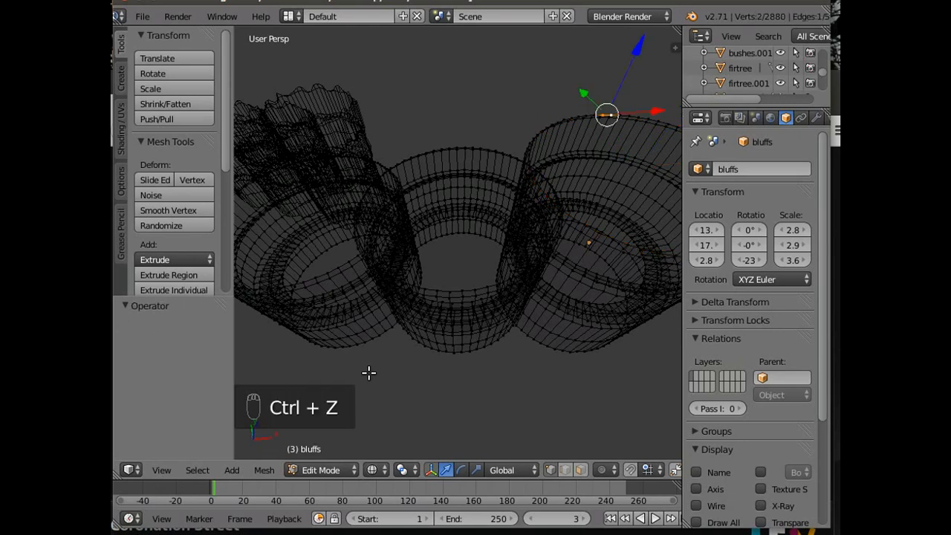
pyautogui.click(198, 470)
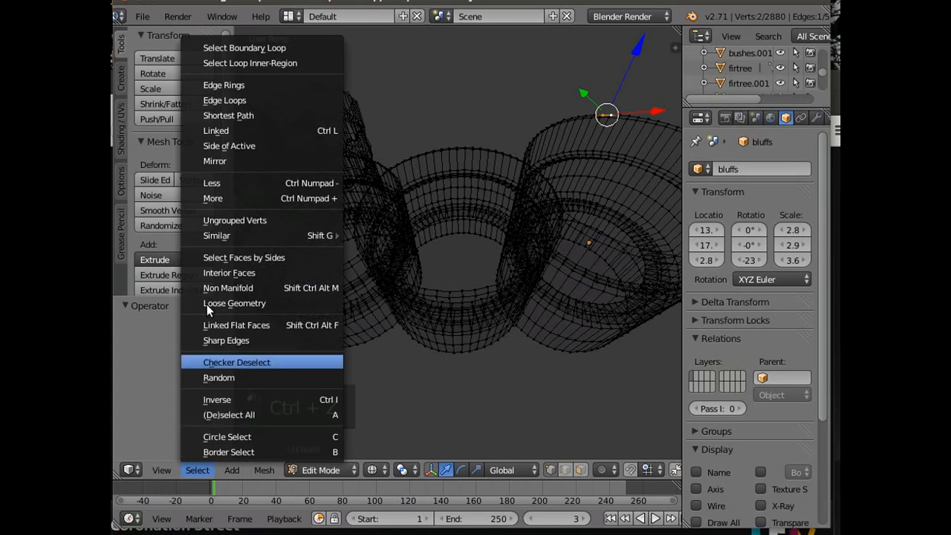
pyautogui.click(228, 93)
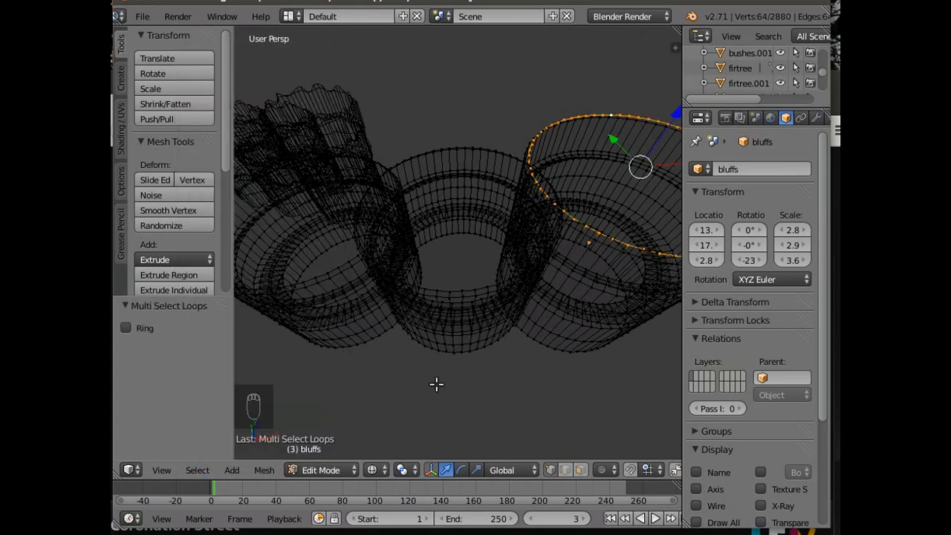
# Extrude the tallest barrel's rim inward twice, scaled to 0.885 and then 0.327, and fill the remaining opening with a face.
pyautogui.press('e')
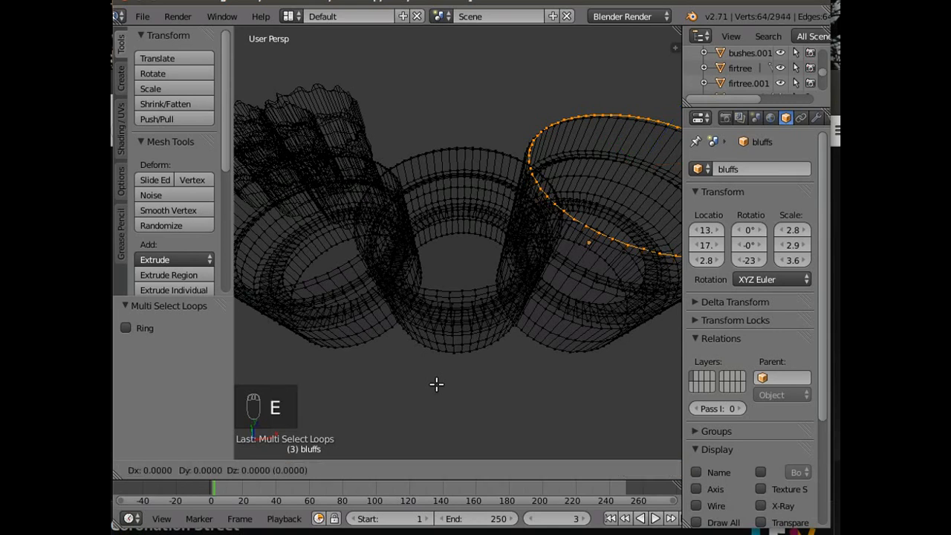
pyautogui.press('s')
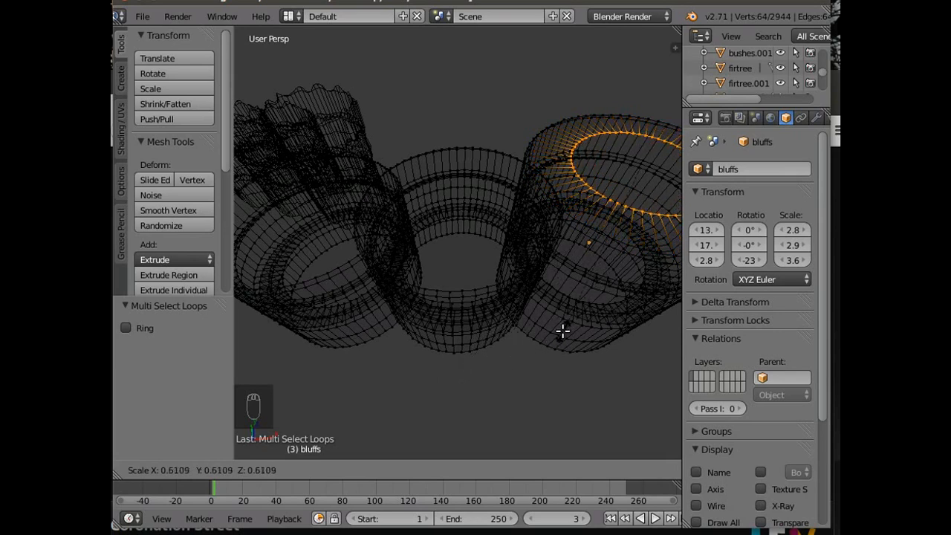
pyautogui.click(508, 395)
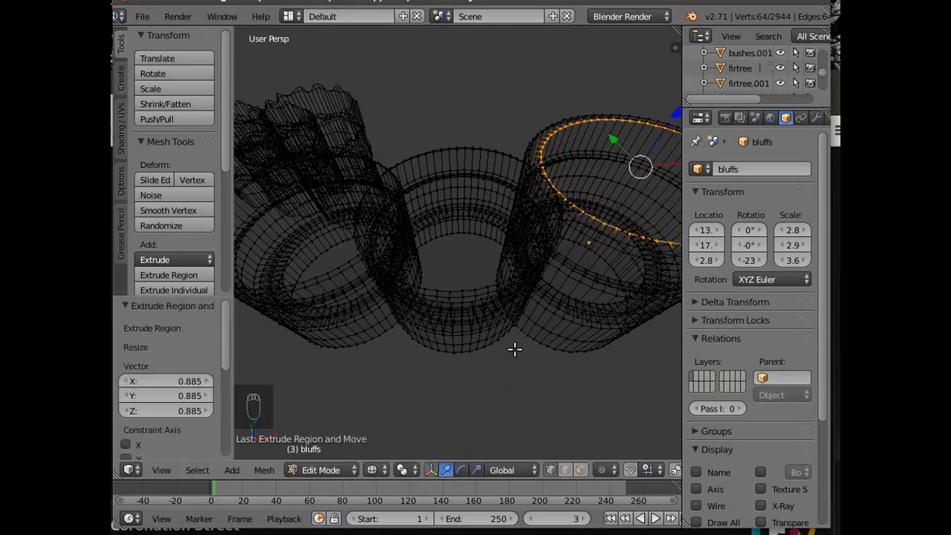
pyautogui.press('e')
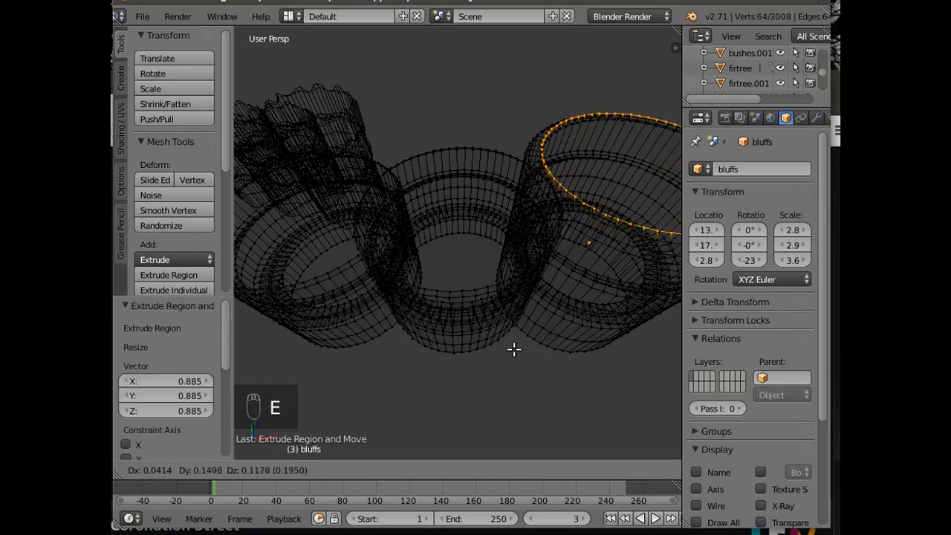
pyautogui.press('s')
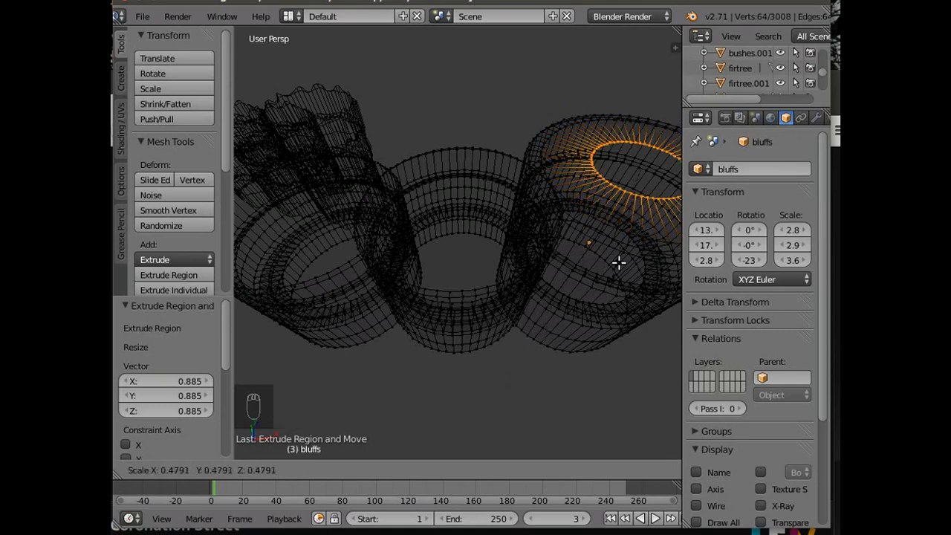
pyautogui.click(632, 240)
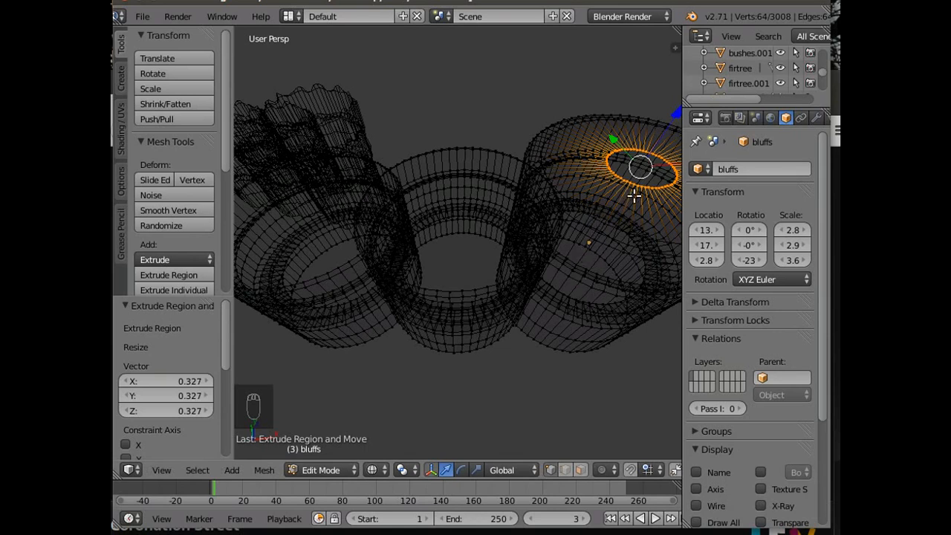
pyautogui.press('f')
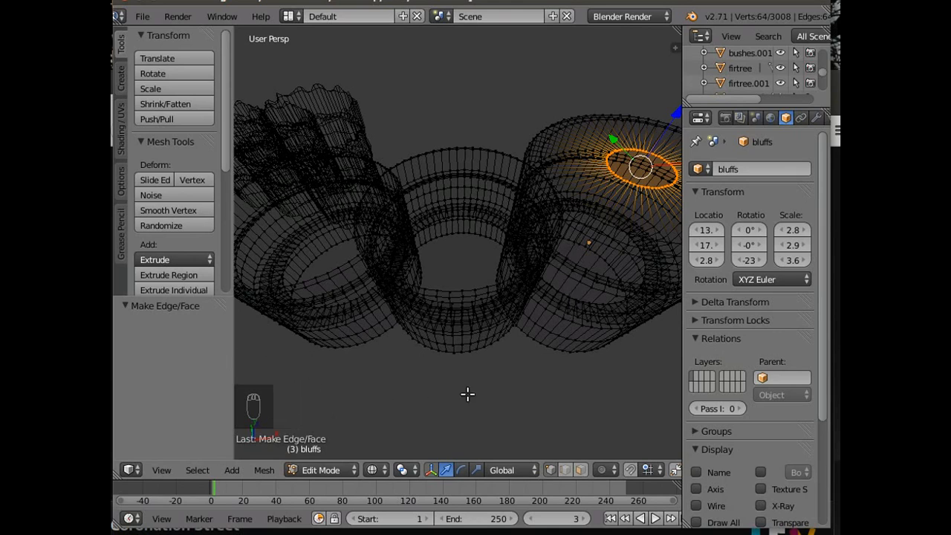
pyautogui.rightClick(413, 282)
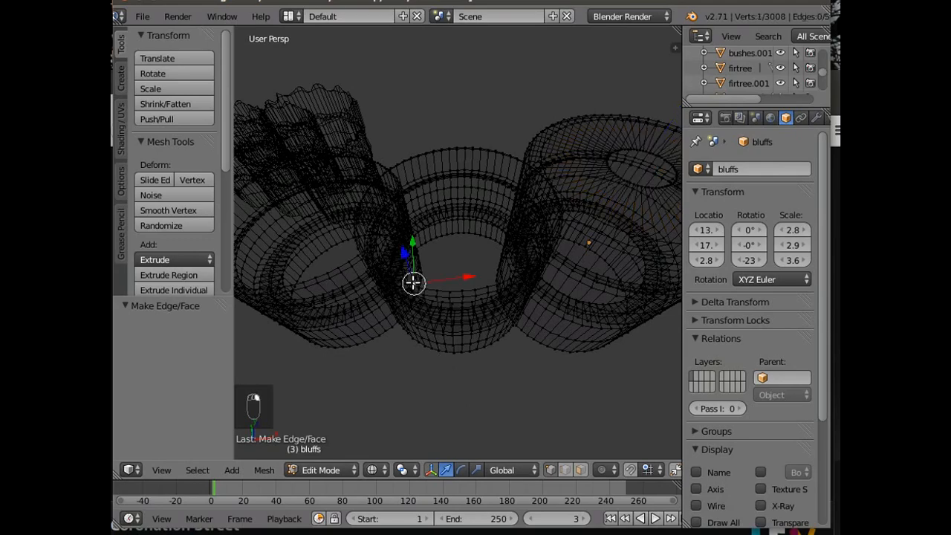
pyautogui.moveTo(416, 361); pyautogui.dragTo(434, 348, button='middle')
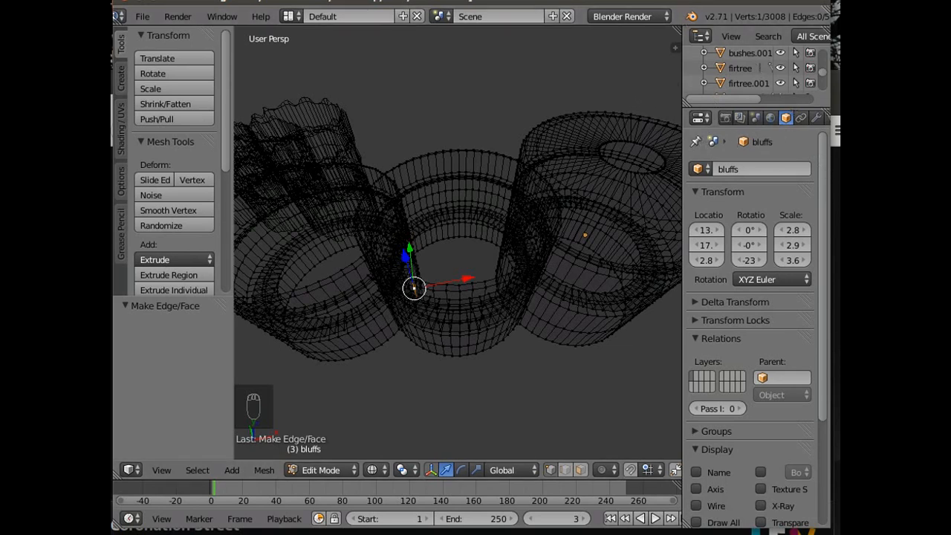
pyautogui.click(687, 1)
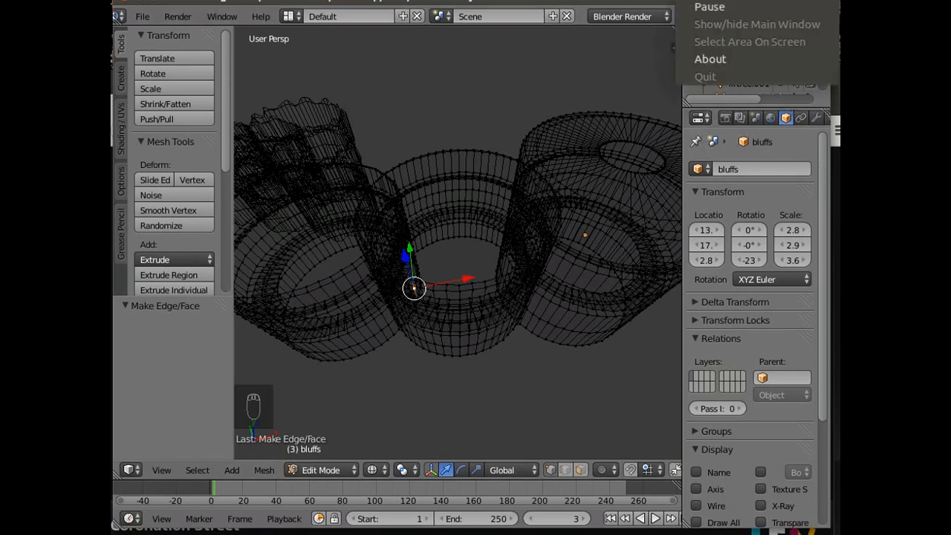
pyautogui.click(707, 8)
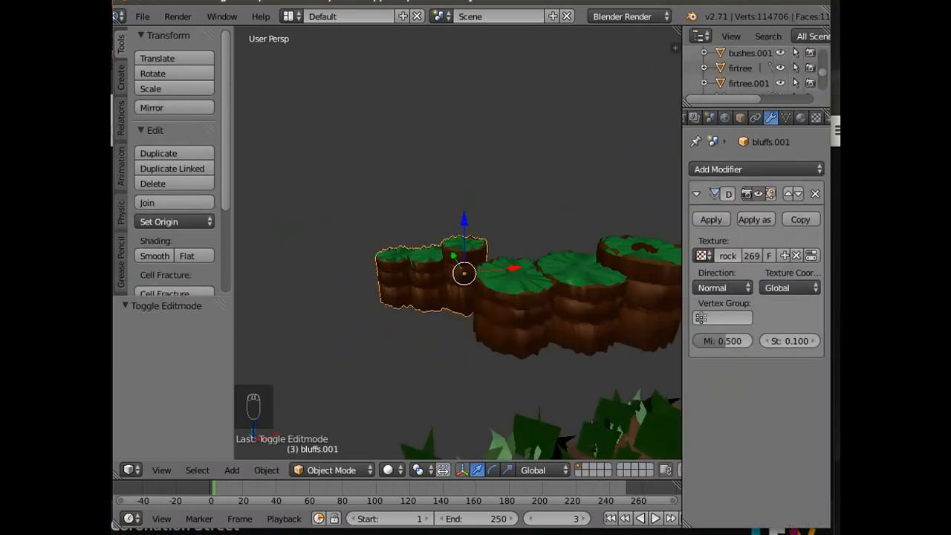
# Select the larger front bluffs and switch them to Weight Paint mode.
pyautogui.rightClick(587, 321)
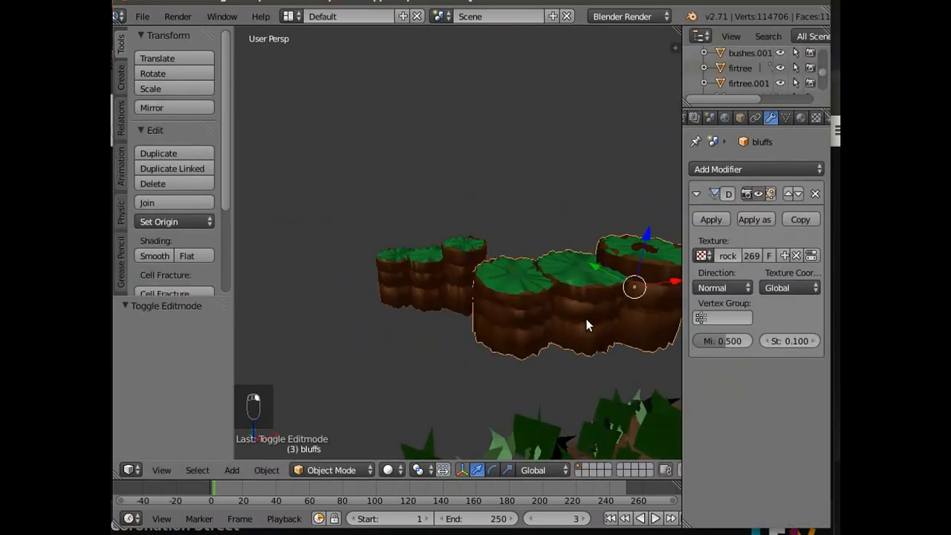
pyautogui.click(339, 466)
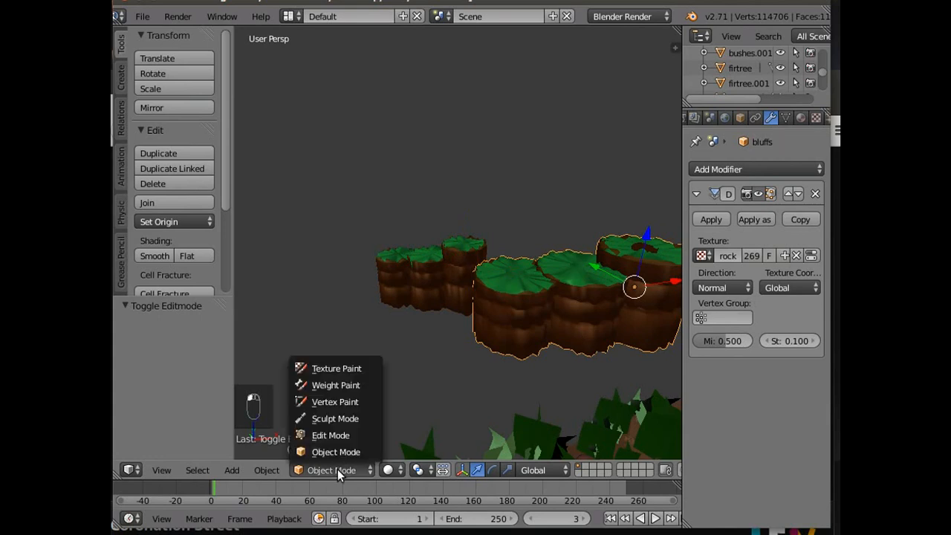
pyautogui.click(342, 385)
# Paint weight with the Add brush across the grassy tops of all three barrels of the front bluffs.
pyautogui.moveTo(456, 378)
pyautogui.mouseDown(button='middle')
pyautogui.moveTo(421, 429)
pyautogui.moveTo(431, 401)
pyautogui.mouseUp(button='middle')
pyautogui.moveTo(495, 297); pyautogui.dragTo(512, 302)
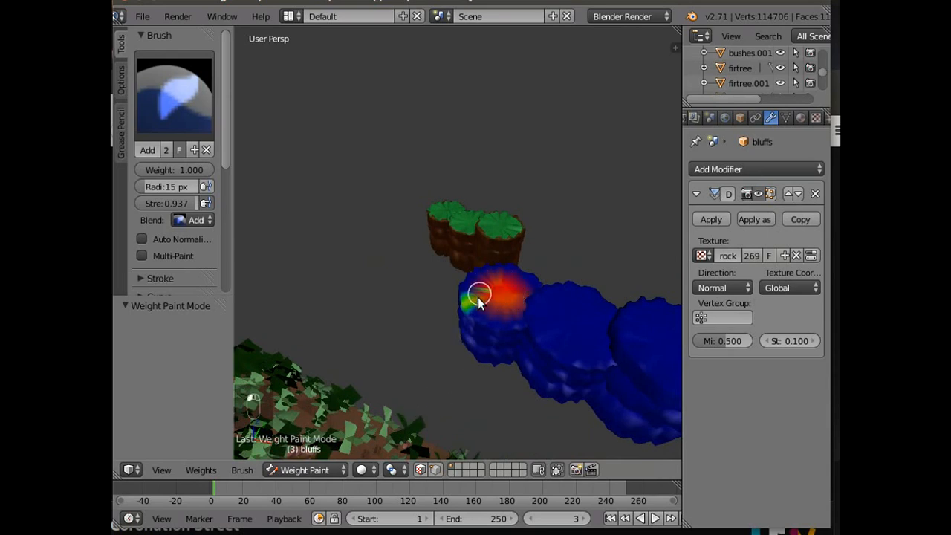
pyautogui.moveTo(495, 307)
pyautogui.mouseDown()
pyautogui.moveTo(486, 314)
pyautogui.moveTo(480, 291)
pyautogui.moveTo(510, 320)
pyautogui.moveTo(510, 276)
pyautogui.moveTo(483, 276)
pyautogui.mouseUp()
pyautogui.moveTo(560, 304)
pyautogui.mouseDown()
pyautogui.moveTo(567, 340)
pyautogui.moveTo(599, 350)
pyautogui.moveTo(597, 359)
pyautogui.moveTo(540, 301)
pyautogui.moveTo(590, 300)
pyautogui.moveTo(599, 302)
pyautogui.moveTo(586, 312)
pyautogui.moveTo(629, 312)
pyautogui.moveTo(582, 314)
pyautogui.moveTo(627, 310)
pyautogui.moveTo(609, 345)
pyautogui.moveTo(591, 304)
pyautogui.moveTo(609, 323)
pyautogui.moveTo(579, 322)
pyautogui.moveTo(575, 295)
pyautogui.moveTo(569, 305)
pyautogui.moveTo(592, 283)
pyautogui.moveTo(610, 304)
pyautogui.moveTo(602, 321)
pyautogui.moveTo(618, 305)
pyautogui.moveTo(584, 303)
pyautogui.mouseUp()
pyautogui.scroll(-2, 607, 345)
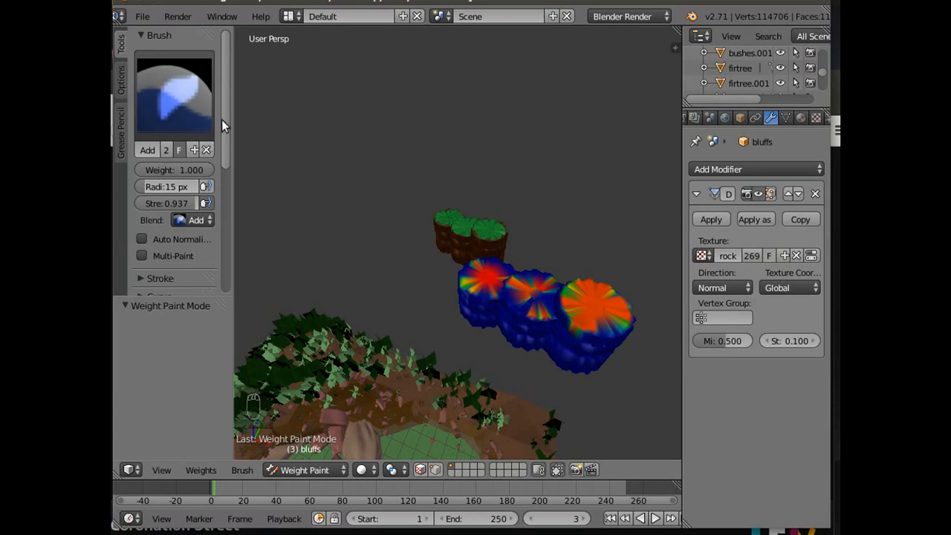
# Switch to the Subtract brush and reduce the painted weight on the grassy top of the front bluffs' leftmost barrel.
pyautogui.click(182, 123)
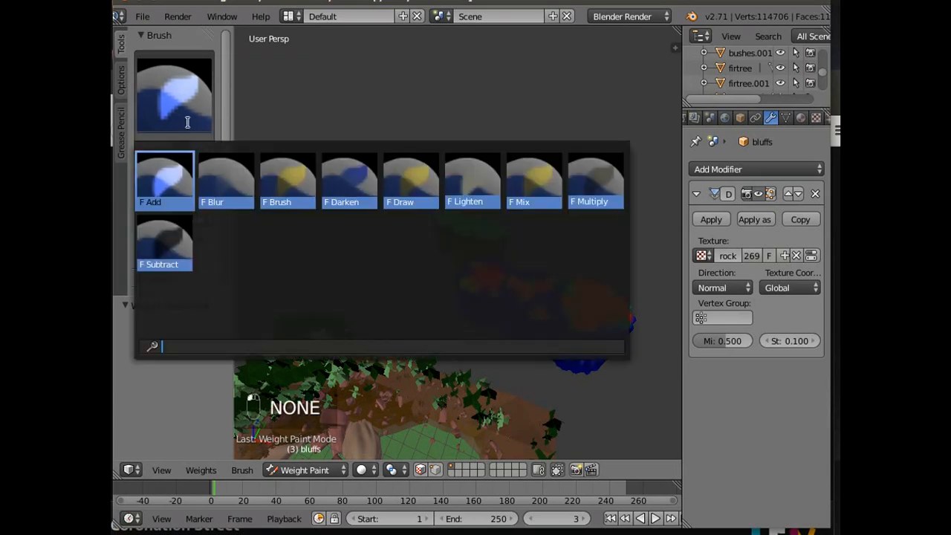
pyautogui.click(168, 250)
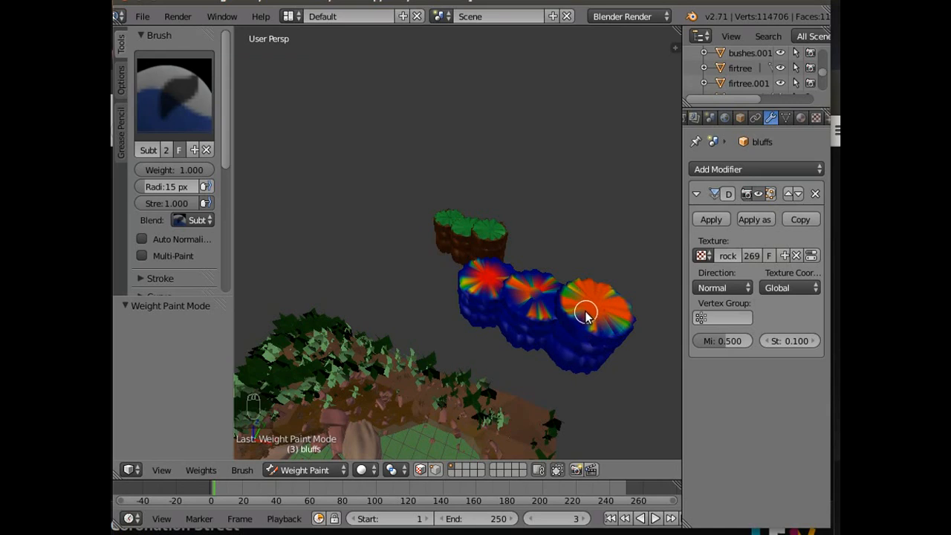
pyautogui.moveTo(604, 315); pyautogui.dragTo(606, 315)
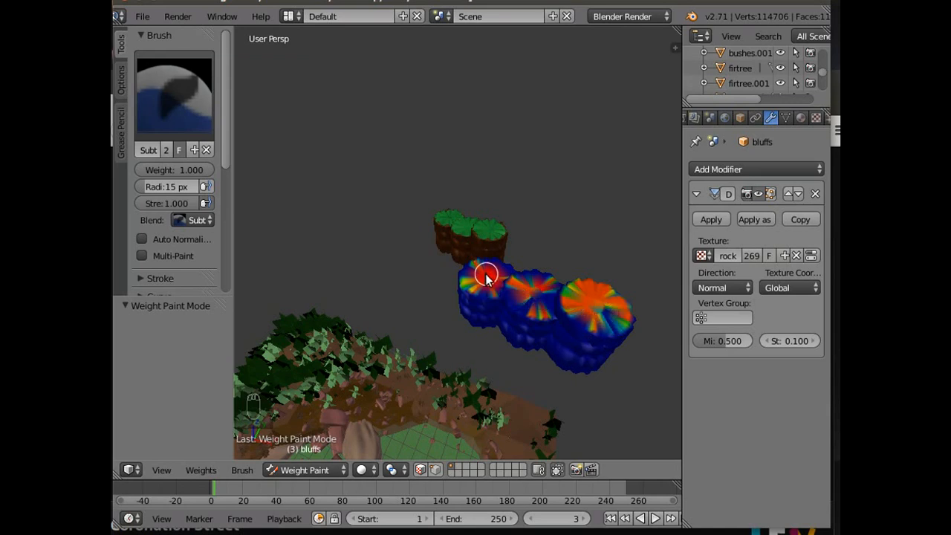
pyautogui.moveTo(490, 276)
pyautogui.mouseDown()
pyautogui.moveTo(382, 302)
pyautogui.moveTo(376, 383)
pyautogui.mouseUp()
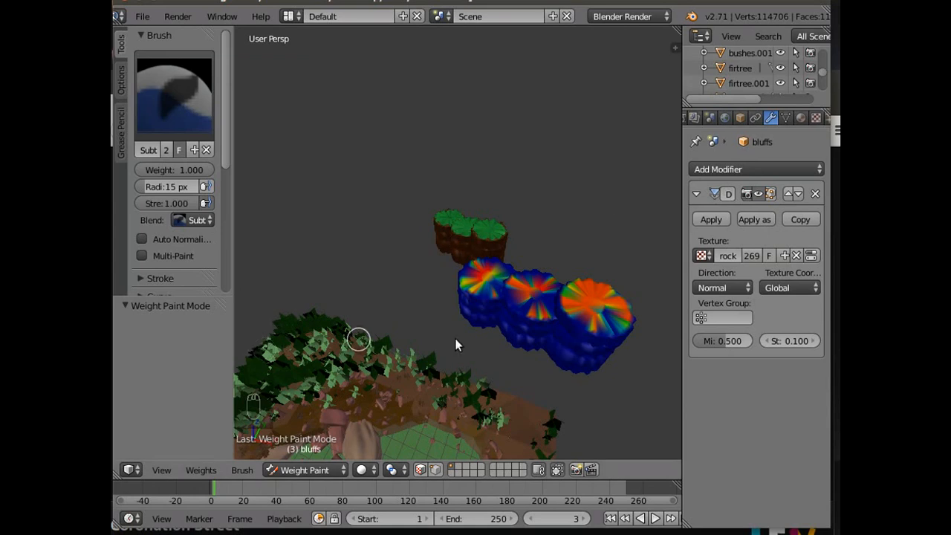
# Rename the front bluffs' vertex group to treez and return the bluffs to Object Mode.
pyautogui.click(786, 118)
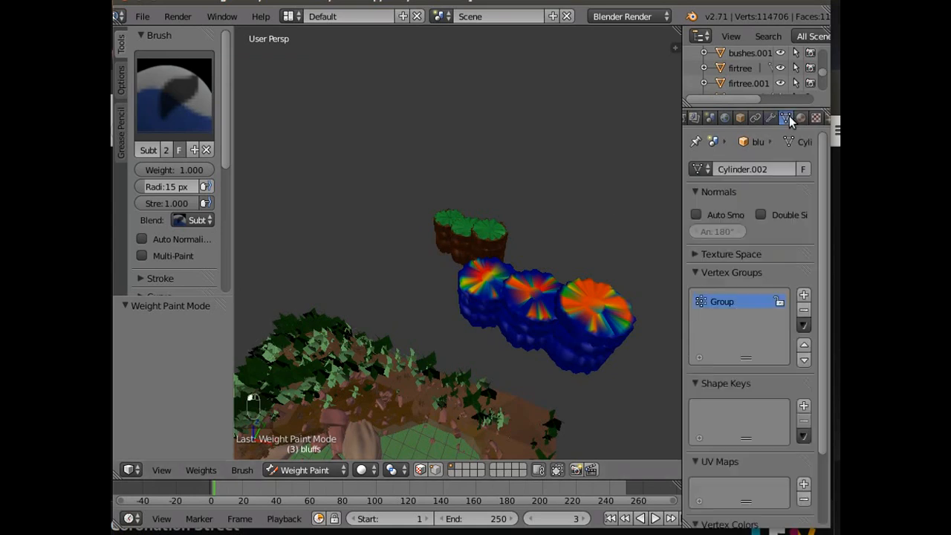
pyautogui.doubleClick(717, 300)
pyautogui.doubleClick(715, 302)
pyautogui.write('treez')
pyautogui.moveTo(683, 161); pyautogui.dragTo(608, 164)
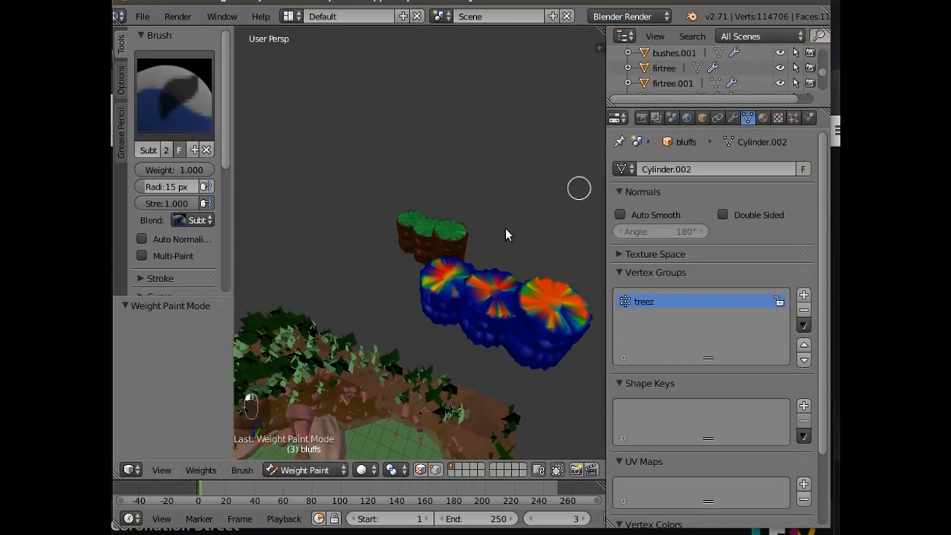
pyautogui.click(296, 470)
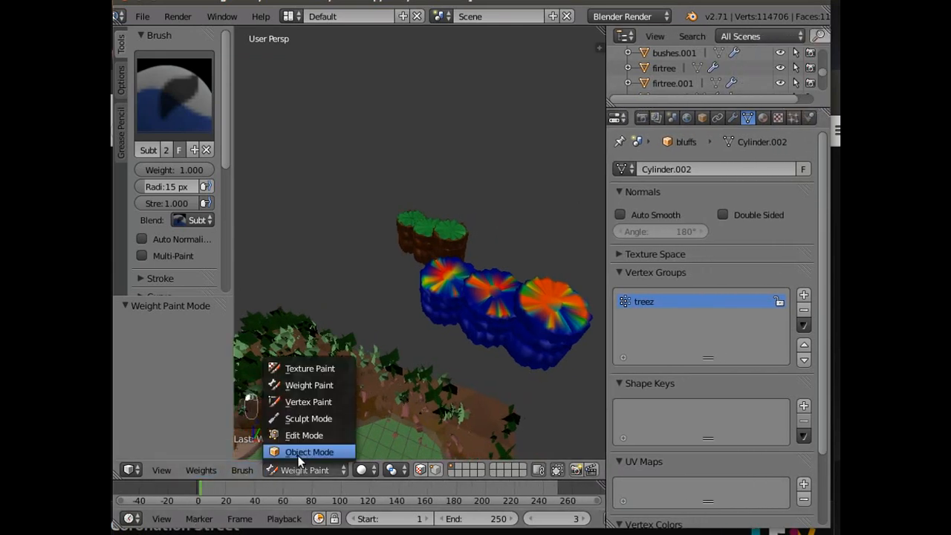
pyautogui.click(301, 451)
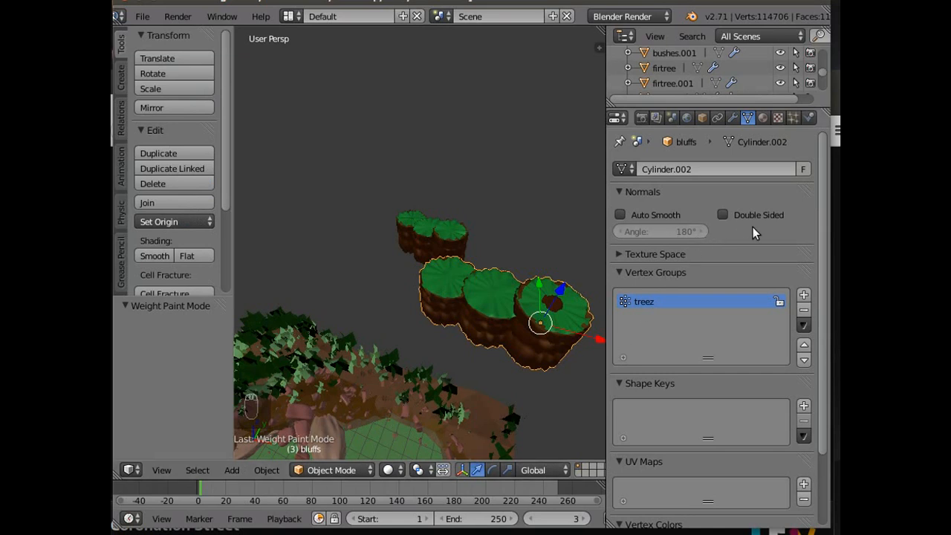
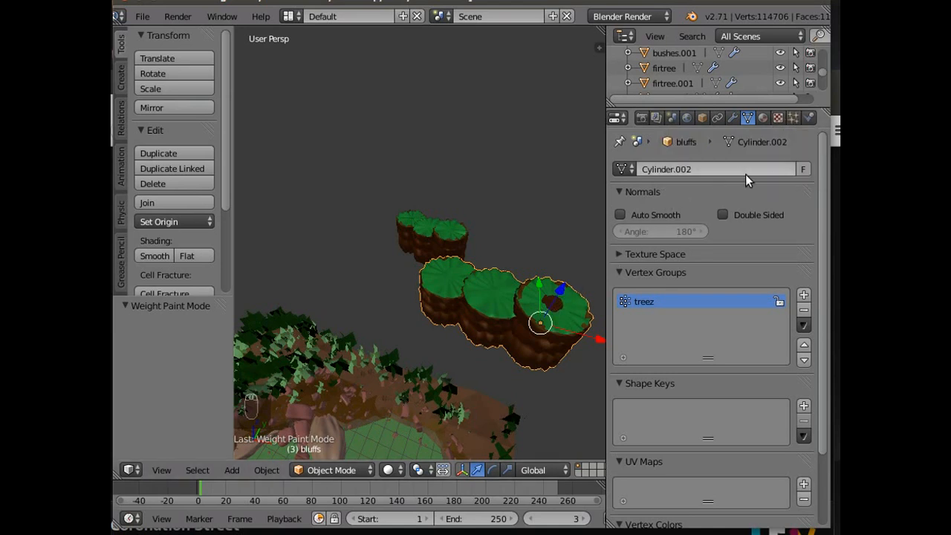
# Add a particle system to the front bluffs with 45 particles and an emission end frame of 1.
pyautogui.click(793, 118)
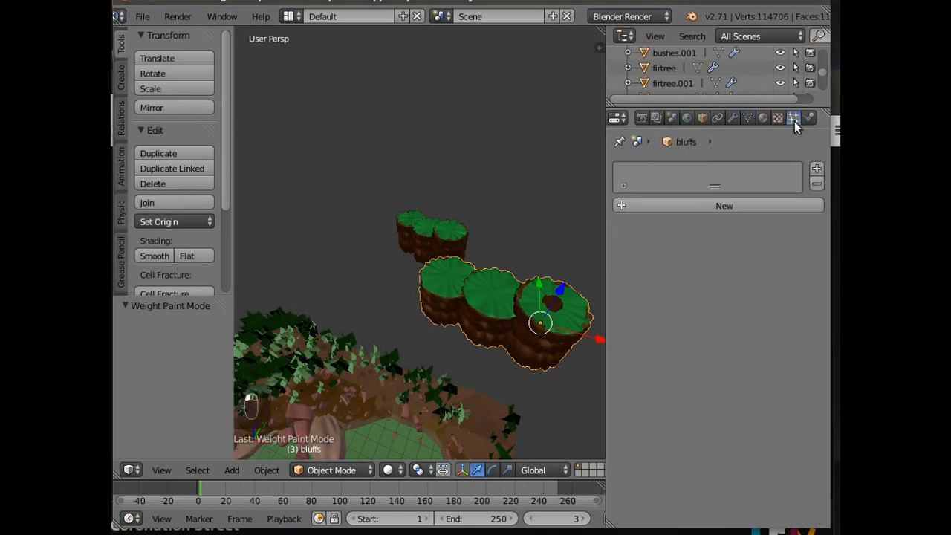
pyautogui.click(818, 169)
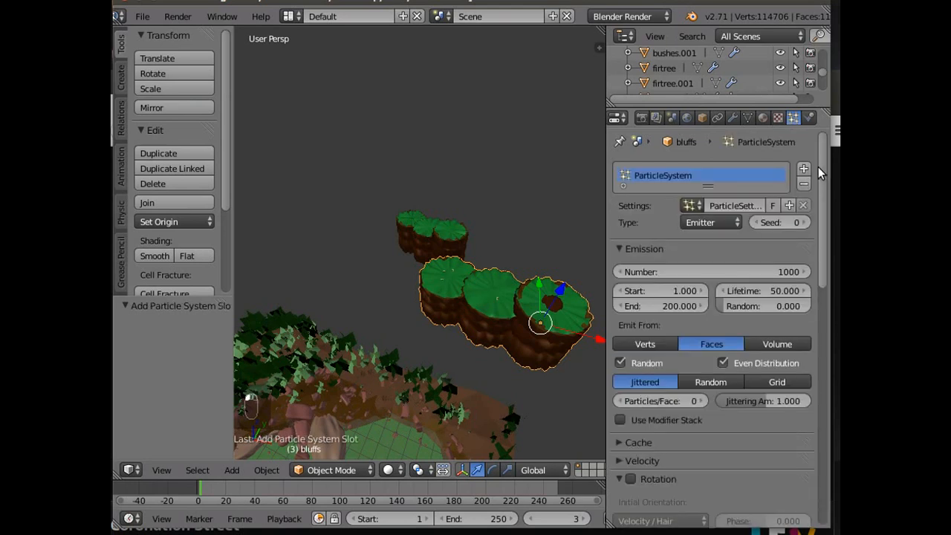
pyautogui.click(717, 271)
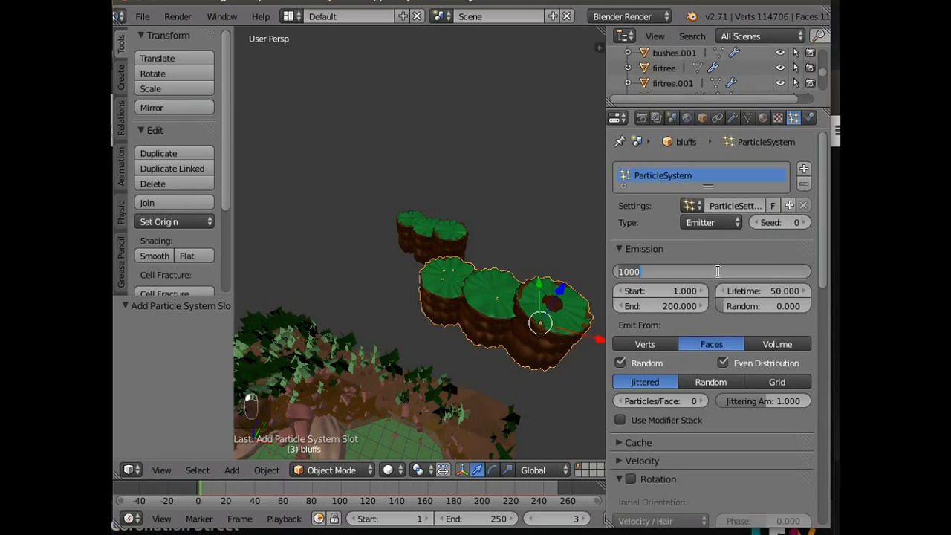
pyautogui.write('45')
pyautogui.press('Return')
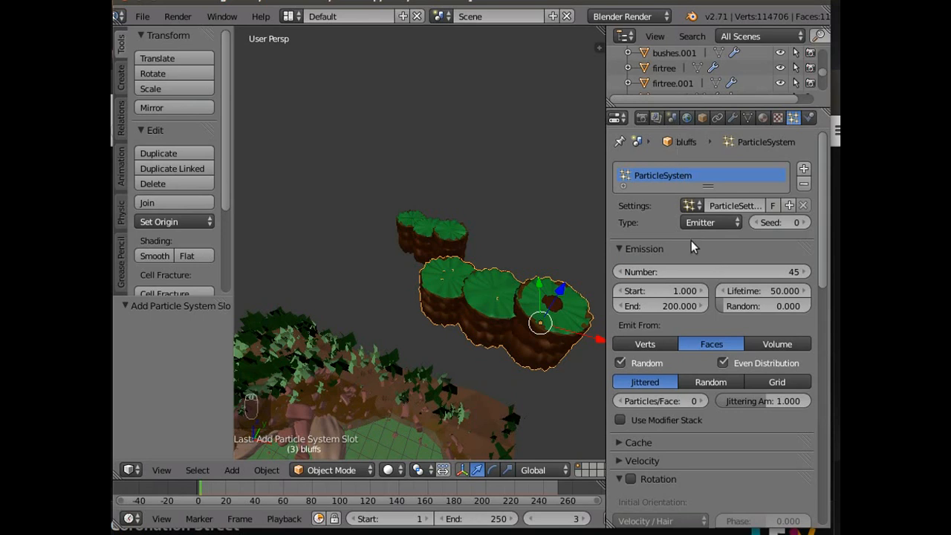
pyautogui.click(666, 308)
pyautogui.write('1')
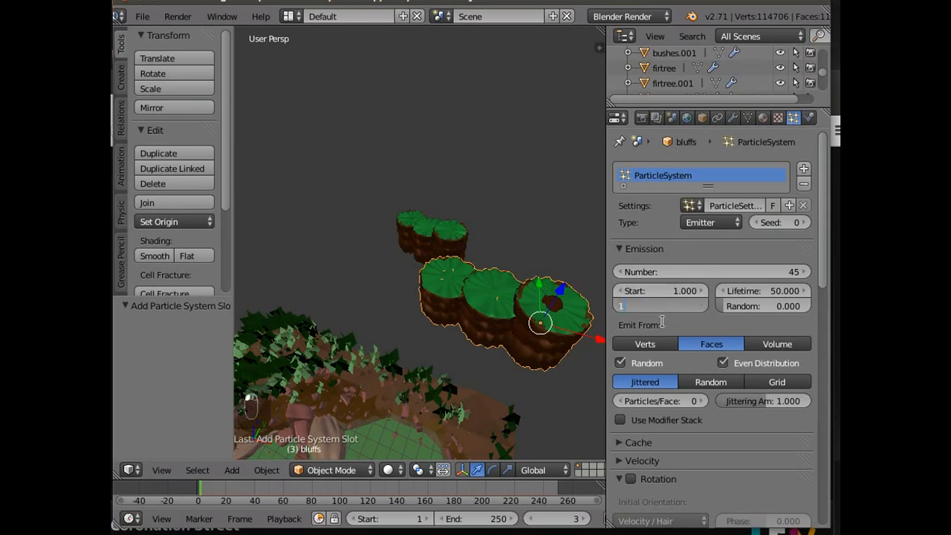
pyautogui.press('Return')
# Emit the bluffs' particles from vertices and set their physics type to No.
pyautogui.scroll(-1, 677, 330)
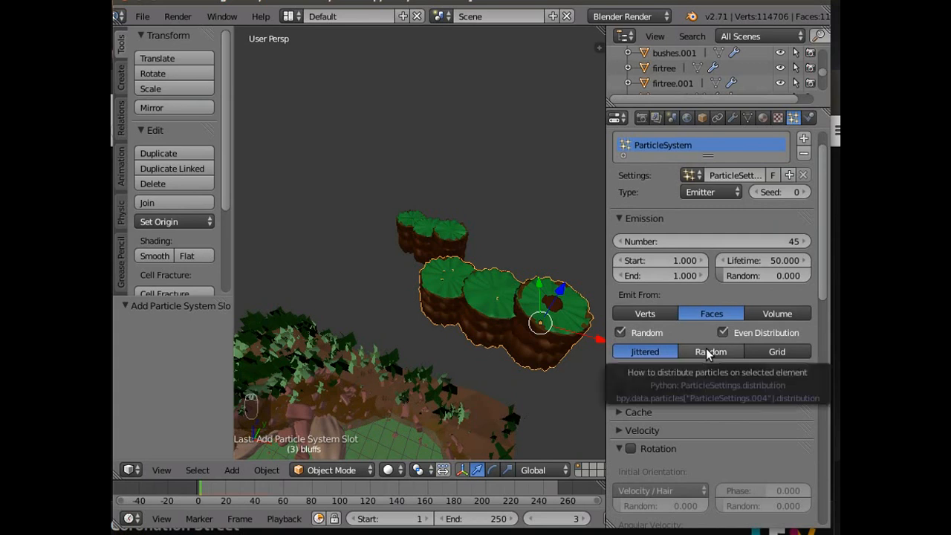
pyautogui.click(650, 314)
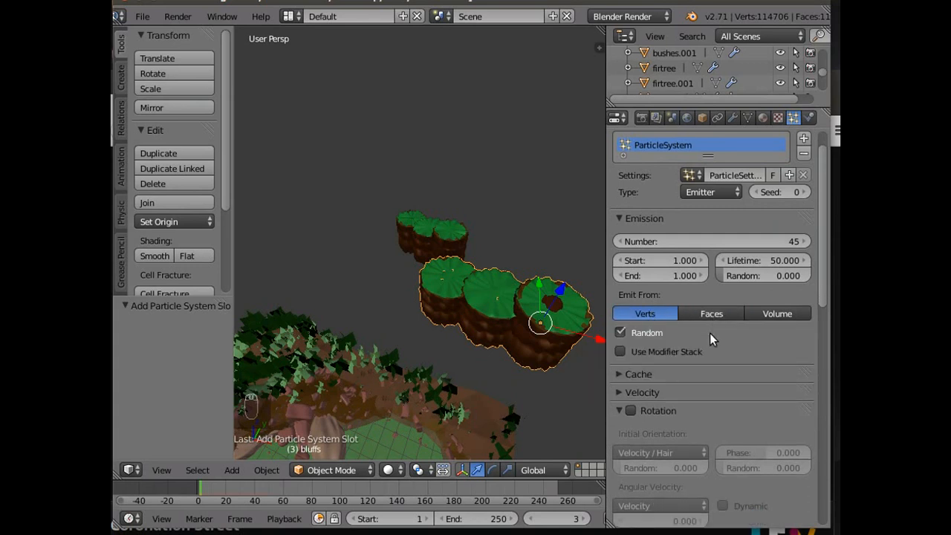
pyautogui.scroll(-4, 706, 349)
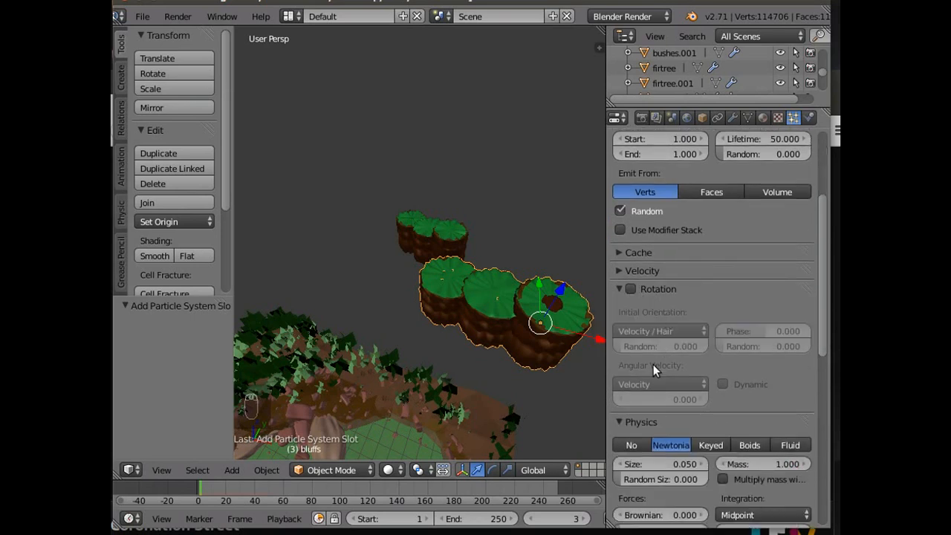
pyautogui.scroll(-2, 659, 344)
pyautogui.click(631, 384)
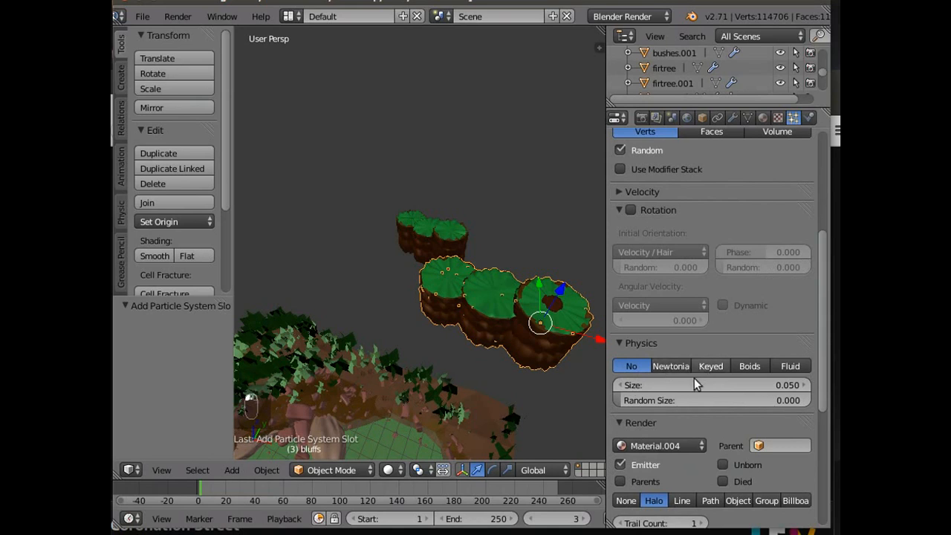
# Render the particles as a group, using treez as the dupli group.
pyautogui.scroll(-2, 692, 402)
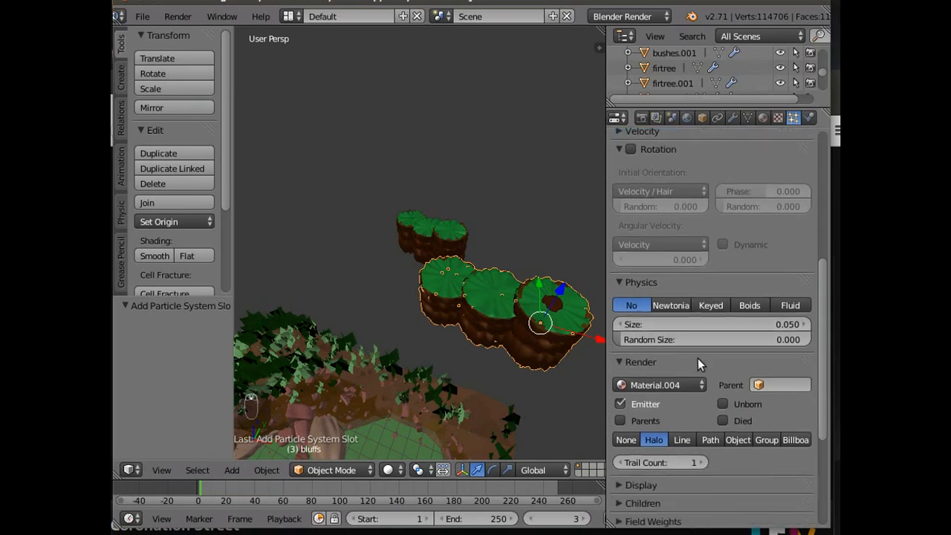
pyautogui.click(766, 439)
pyautogui.click(729, 461)
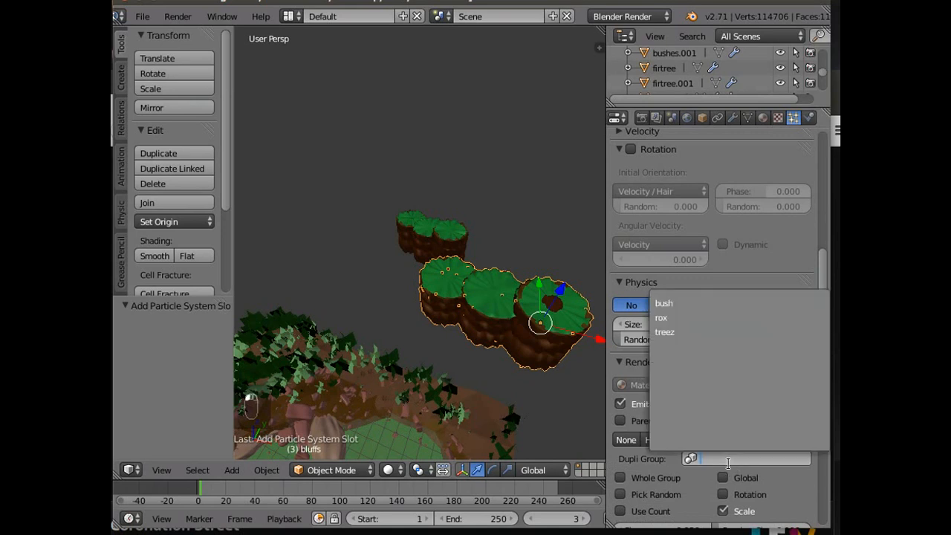
pyautogui.click(674, 331)
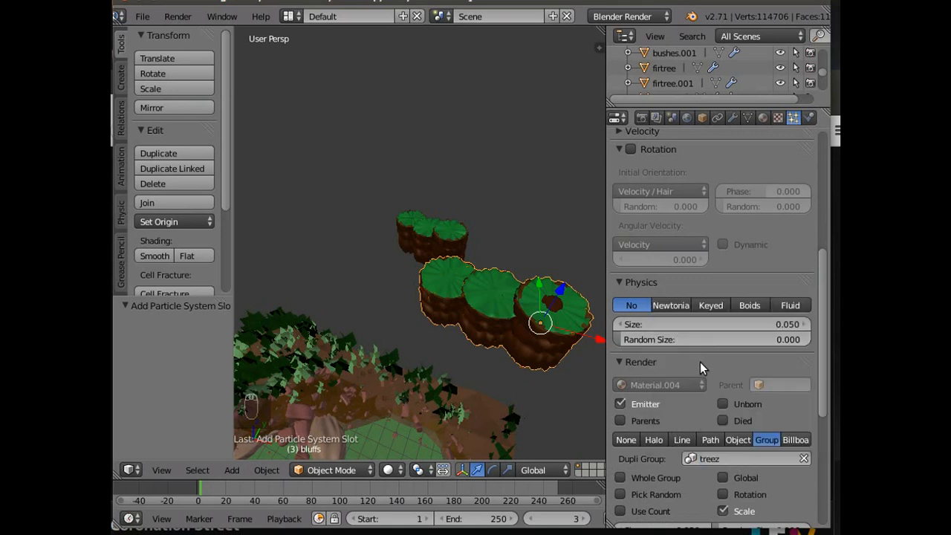
# Set the particle size to 0.500 with random size 0.845, and enable Rotation and Pick Random for the treez group.
pyautogui.moveTo(647, 322); pyautogui.dragTo(717, 323)
pyautogui.moveTo(651, 343); pyautogui.dragTo(780, 337)
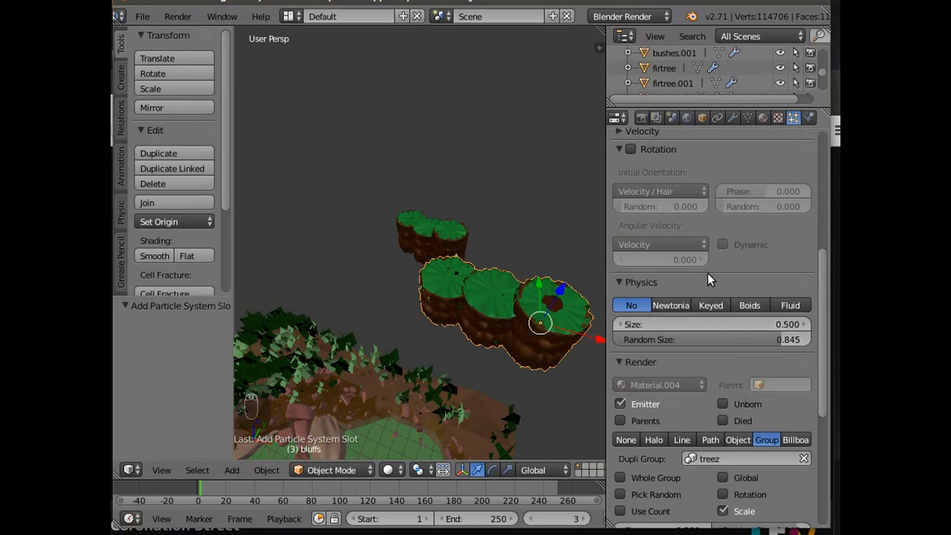
pyautogui.scroll(-2, 728, 357)
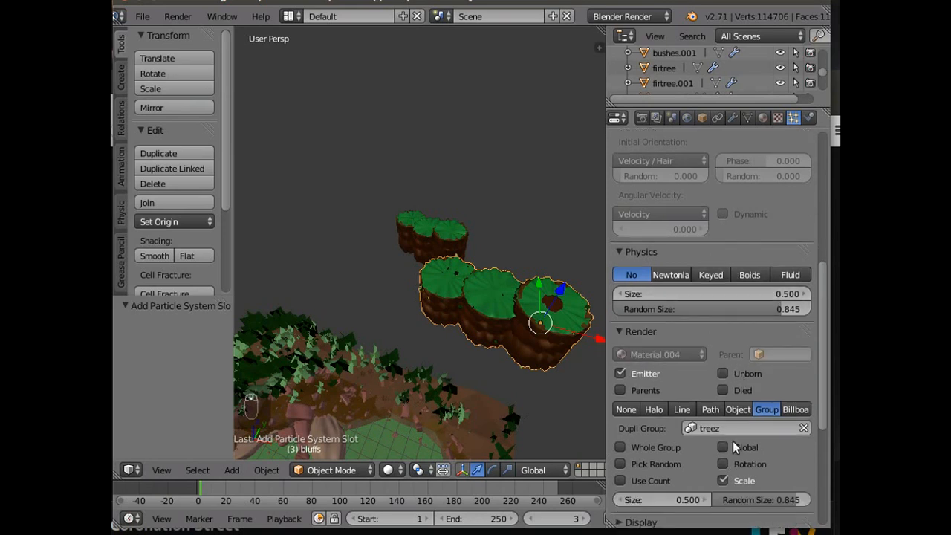
pyautogui.click(723, 463)
pyautogui.scroll(-2, 747, 457)
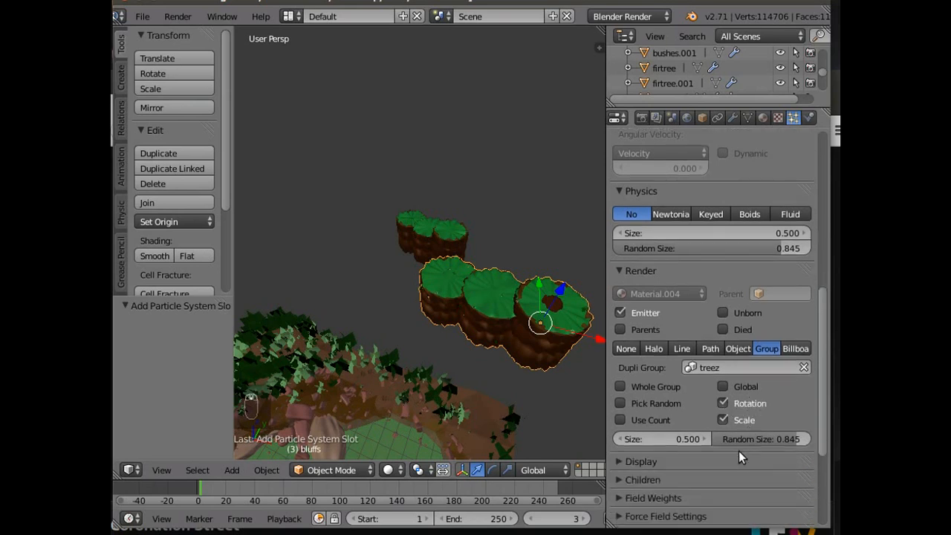
pyautogui.click(620, 403)
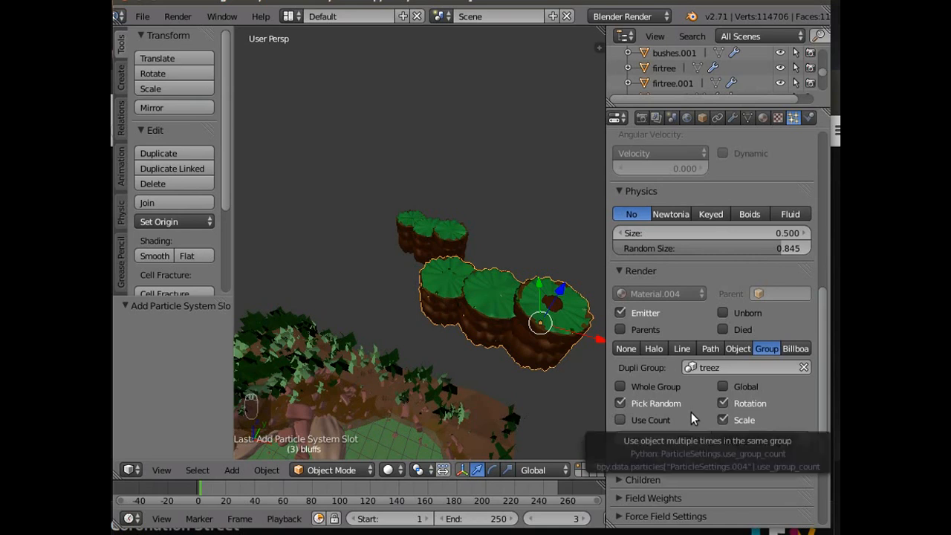
# Try enabling the particles' initial rotation settings and turn them off again.
pyautogui.scroll(-1, 692, 413)
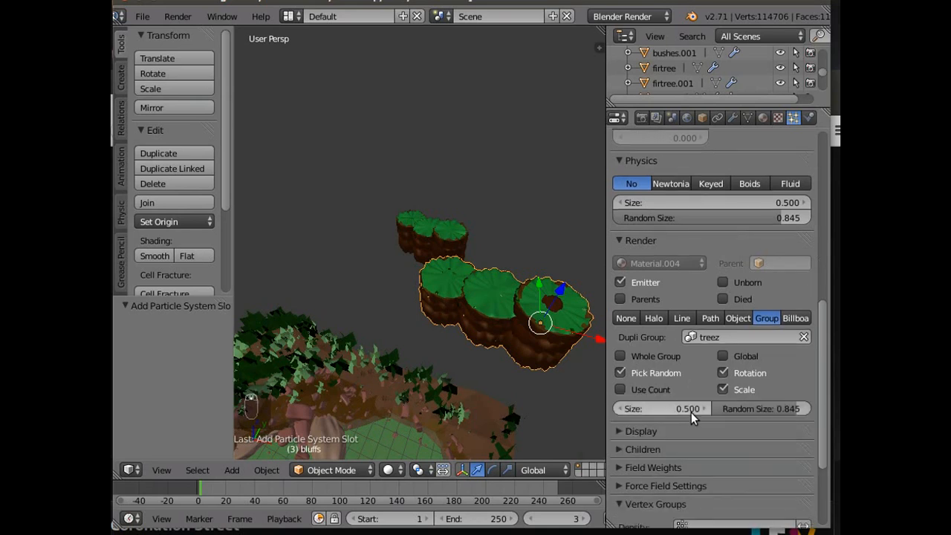
pyautogui.scroll(2, 691, 413)
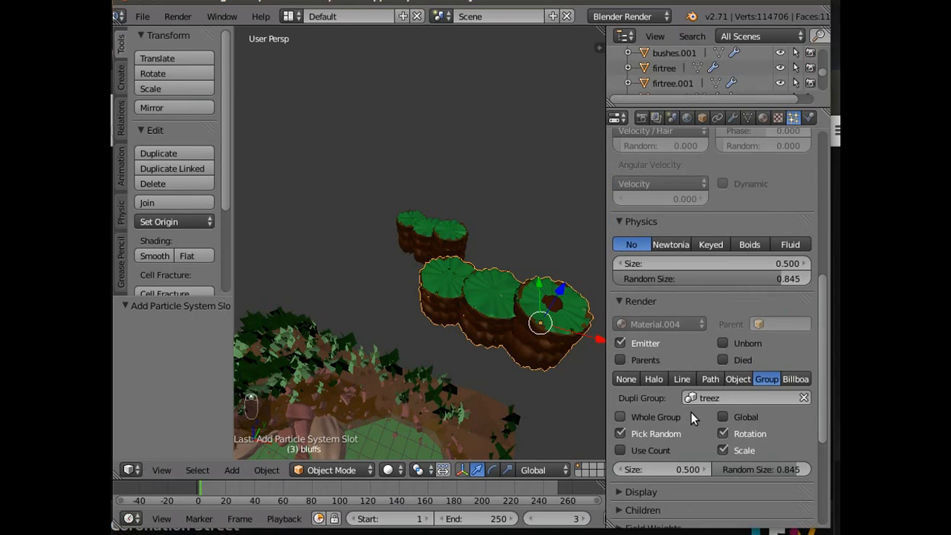
pyautogui.scroll(1, 691, 412)
pyautogui.scroll(3, 727, 338)
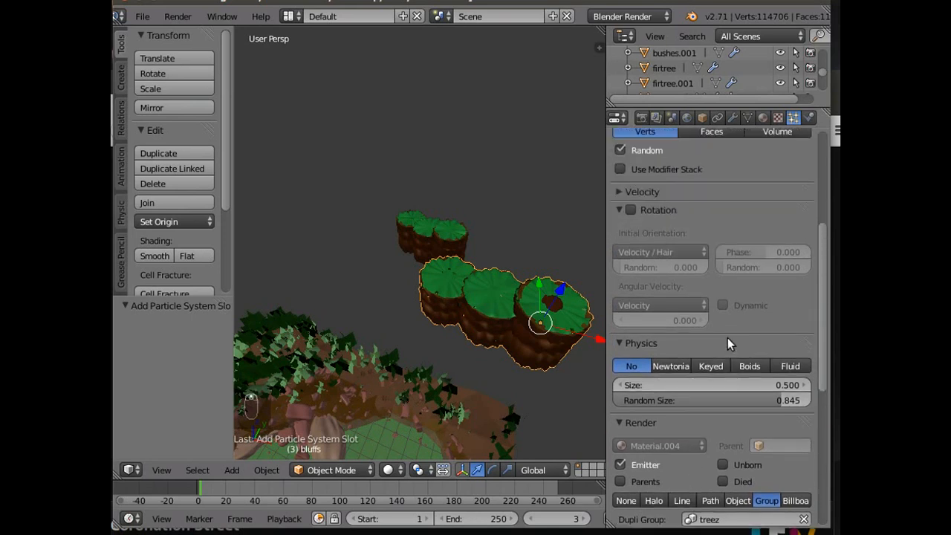
pyautogui.scroll(2, 727, 343)
pyautogui.scroll(-1, 728, 343)
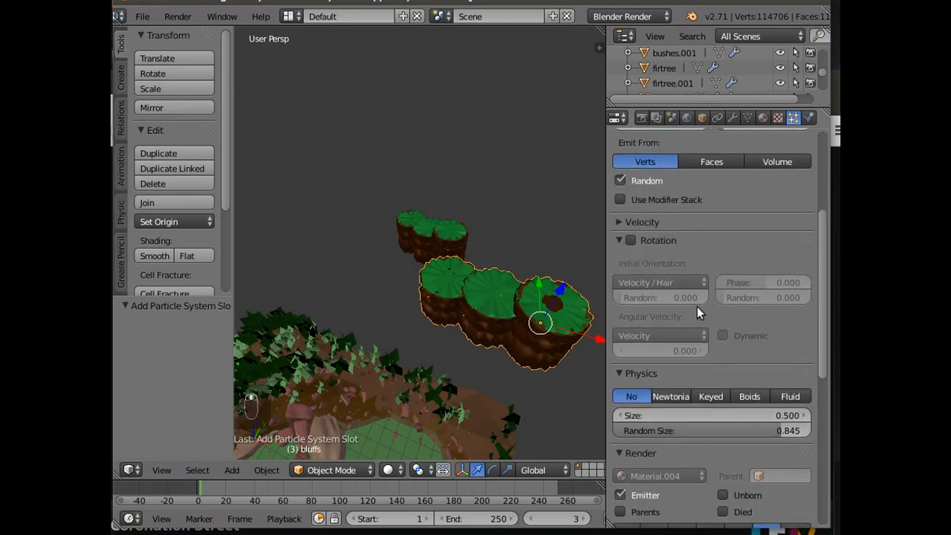
pyautogui.click(629, 241)
pyautogui.click(630, 241)
pyautogui.scroll(1, 694, 260)
pyautogui.scroll(-2, 707, 296)
pyautogui.scroll(-3, 707, 296)
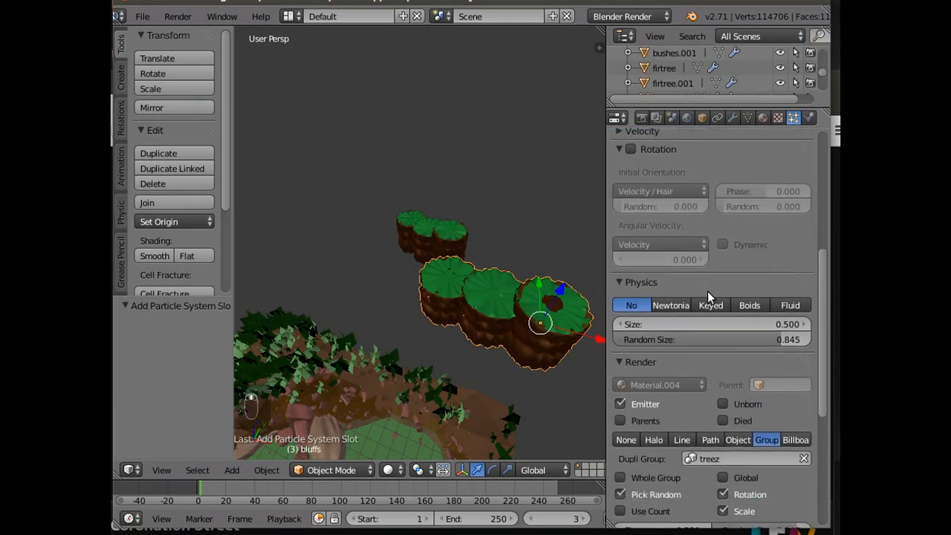
# Assign the treez vertex group as the density group of the bluffs' particle system.
pyautogui.scroll(-1, 704, 335)
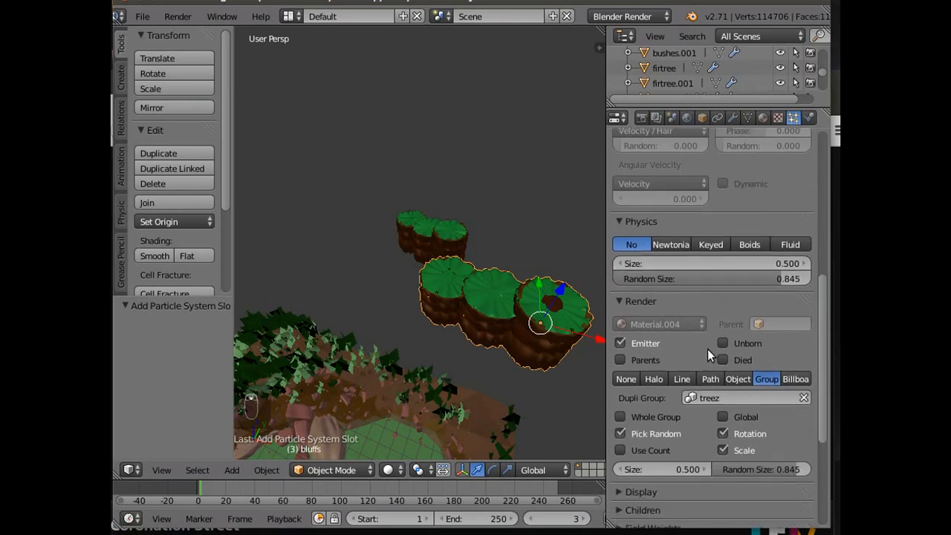
pyautogui.scroll(-1, 676, 359)
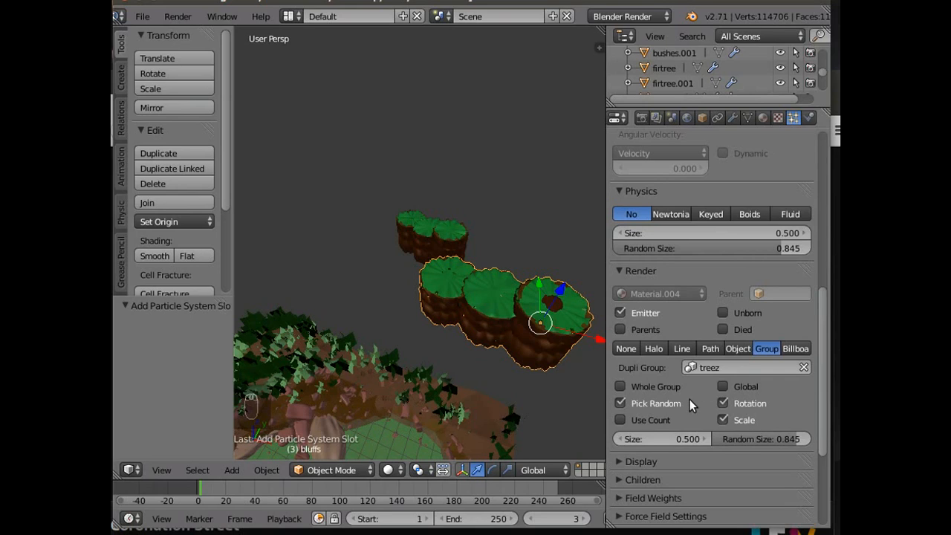
pyautogui.scroll(-2, 689, 400)
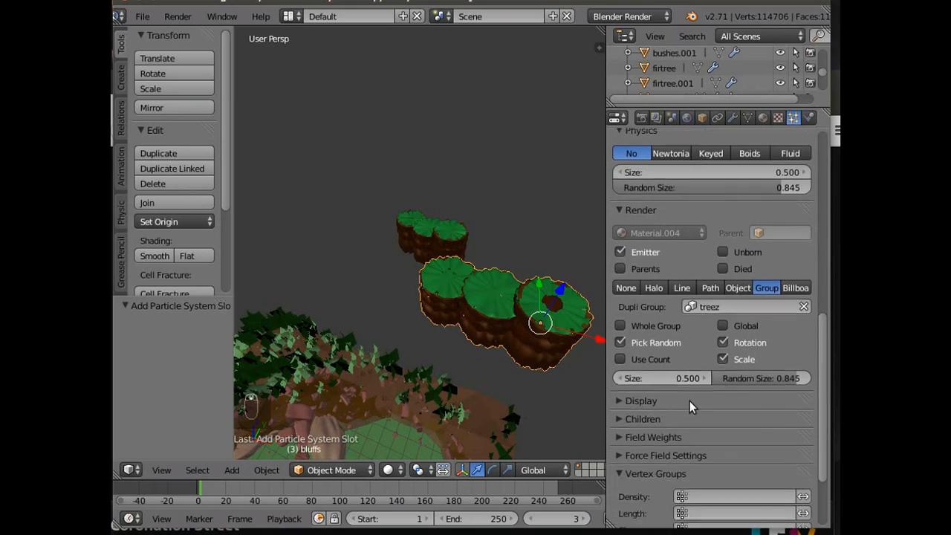
pyautogui.scroll(-1, 690, 401)
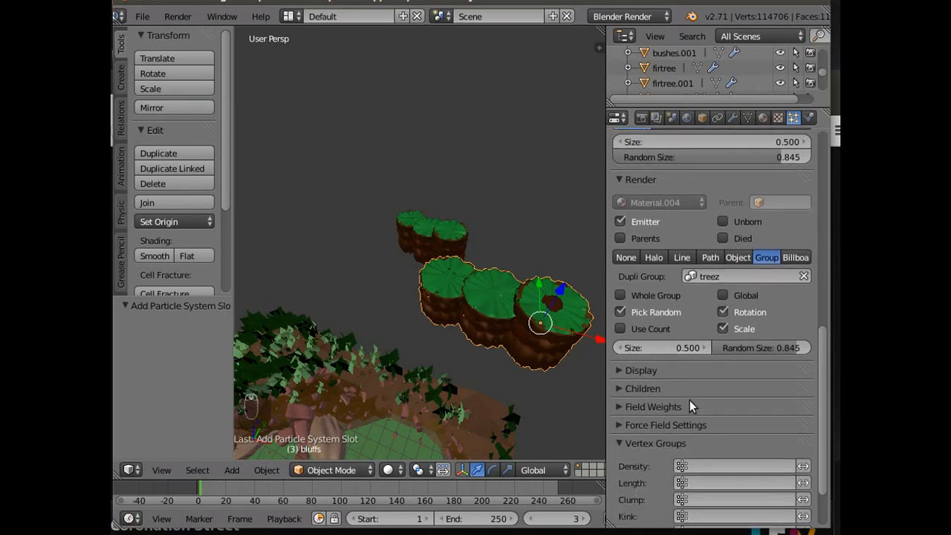
pyautogui.scroll(2, 690, 399)
pyautogui.scroll(-5, 691, 362)
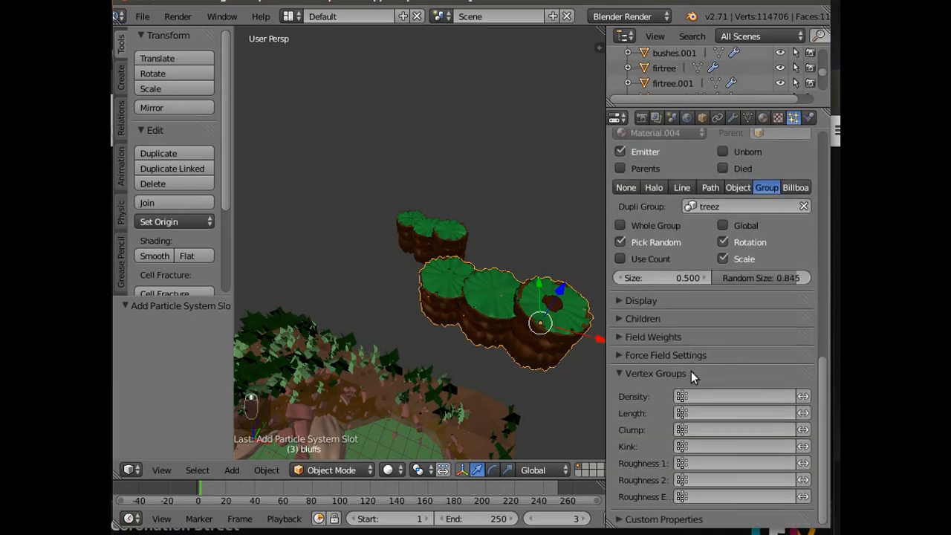
pyautogui.click(756, 400)
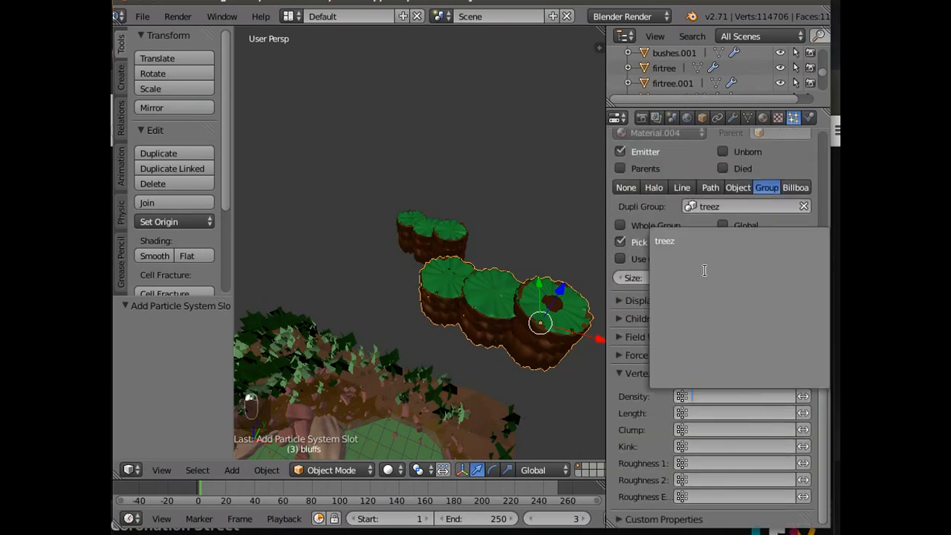
pyautogui.click(664, 239)
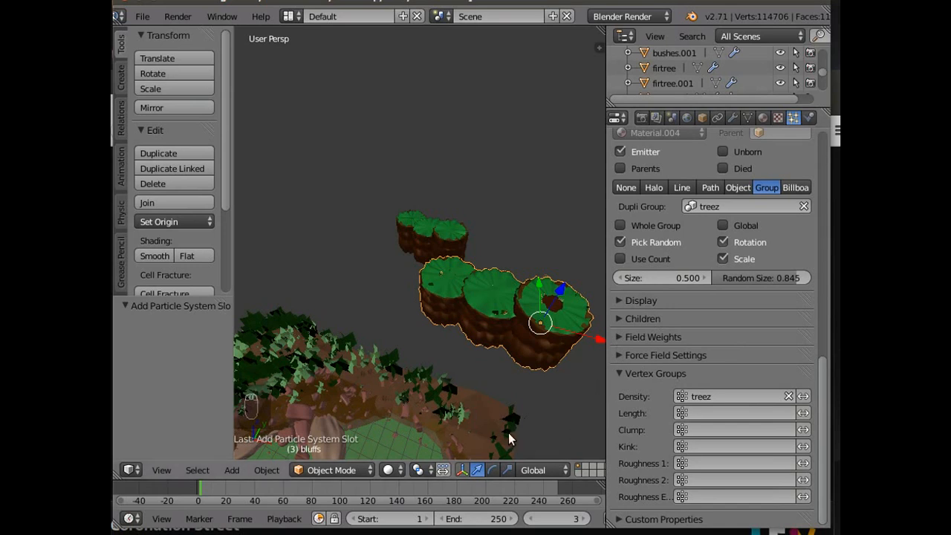
# Set the size of the bluffs' tree particles to 1.620.
pyautogui.moveTo(654, 278); pyautogui.dragTo(736, 279)
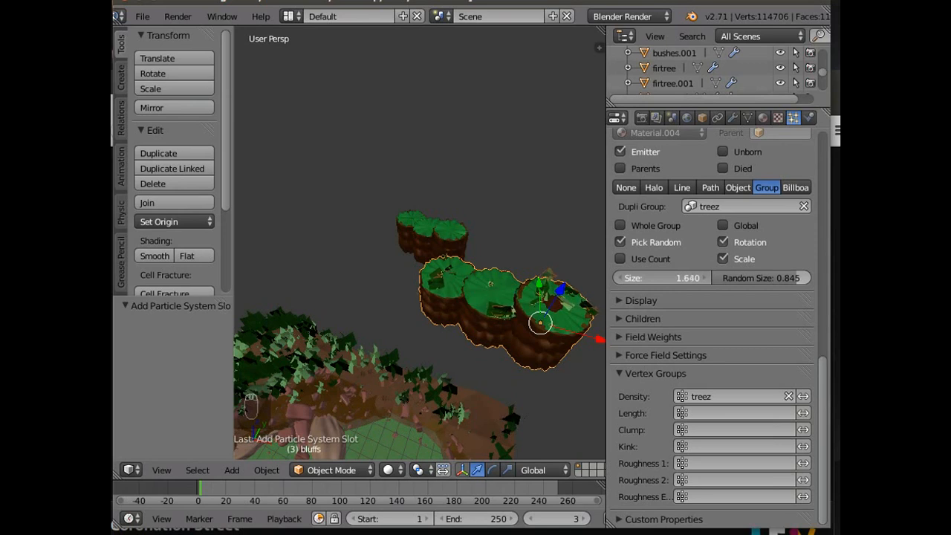
pyautogui.moveTo(732, 278); pyautogui.dragTo(732, 279)
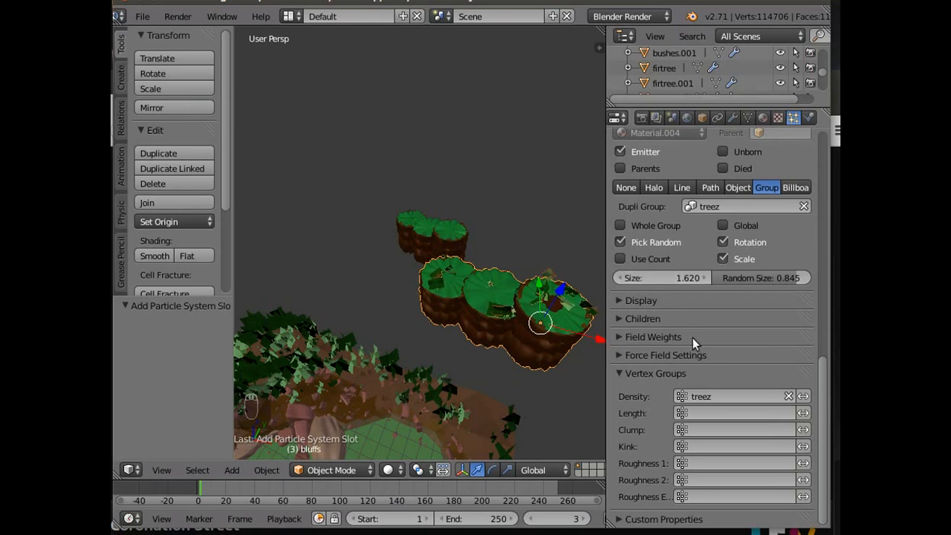
# Examine the trees' orientation on the bluffs up close and review the particle emission, rotation and physics settings.
pyautogui.moveTo(527, 427); pyautogui.dragTo(556, 417, button='middle')
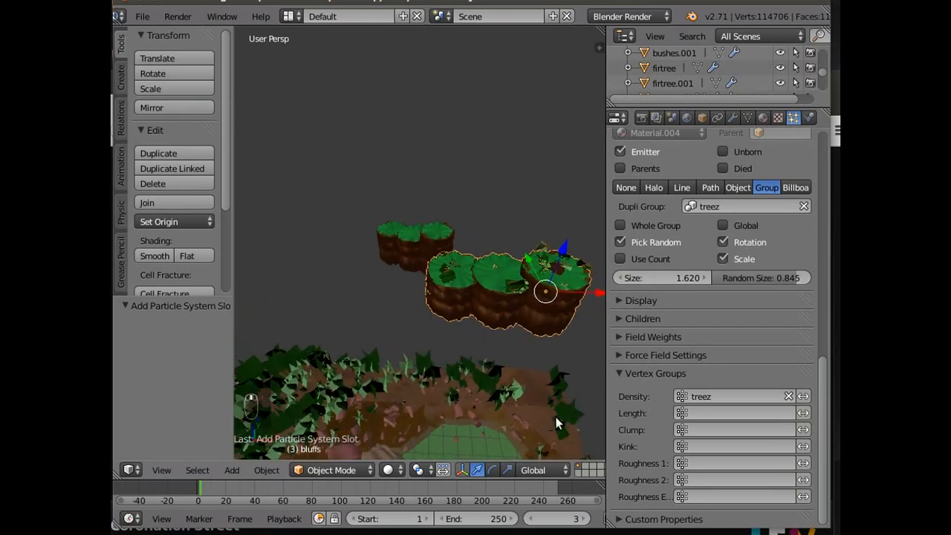
pyautogui.scroll(3, 511, 386)
pyautogui.moveTo(511, 384); pyautogui.dragTo(506, 420, button='middle')
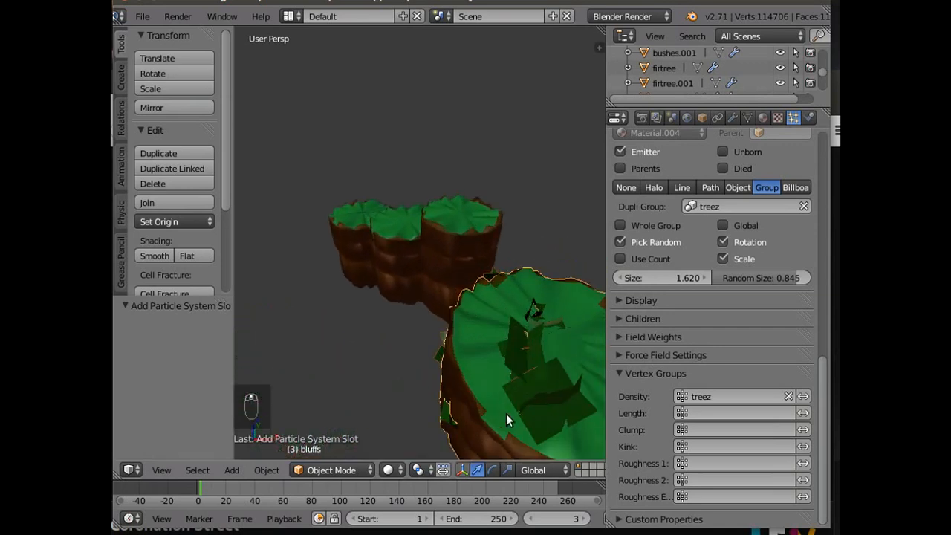
pyautogui.press('KP_8')
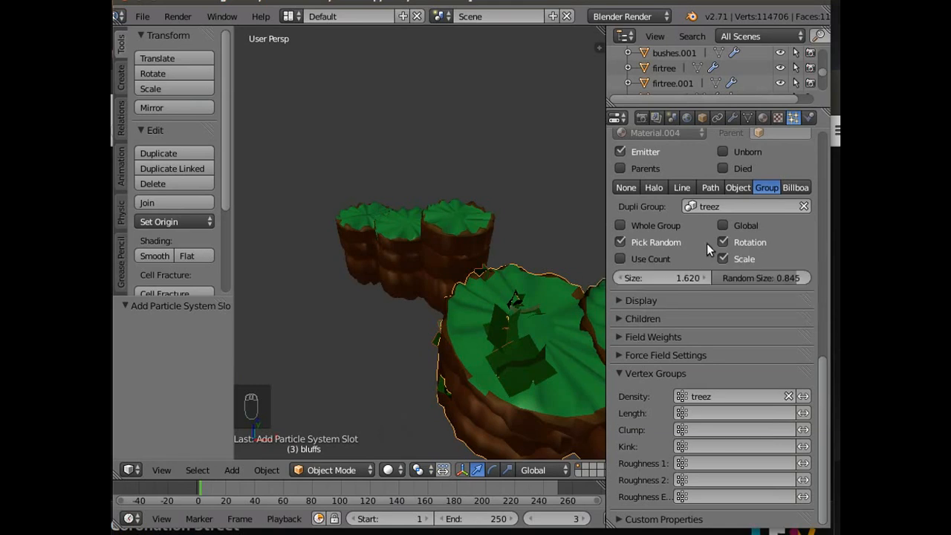
pyautogui.scroll(10, 711, 245)
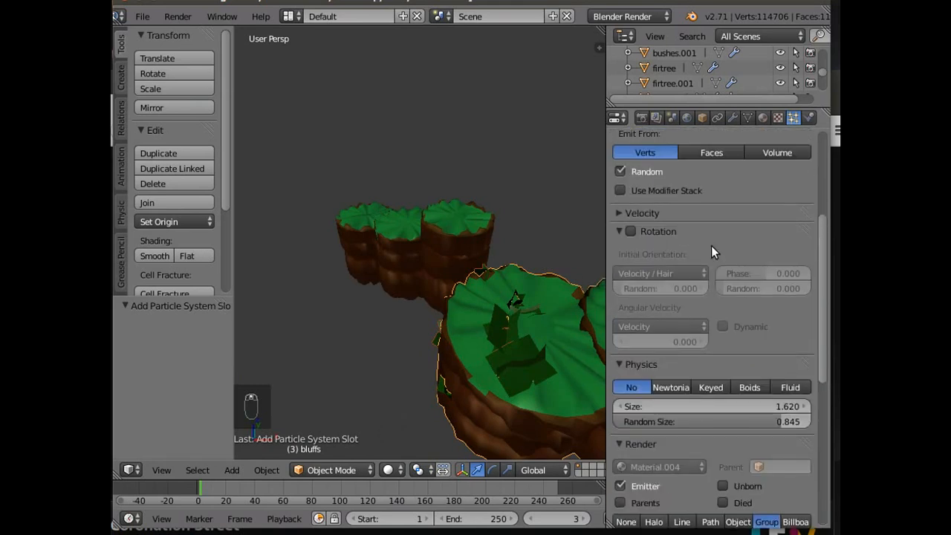
pyautogui.scroll(3, 711, 246)
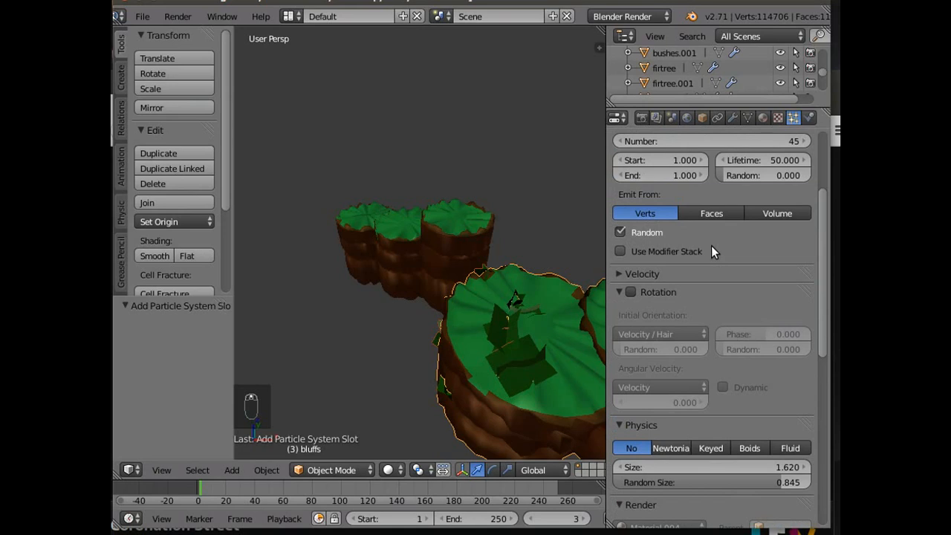
pyautogui.scroll(5, 711, 245)
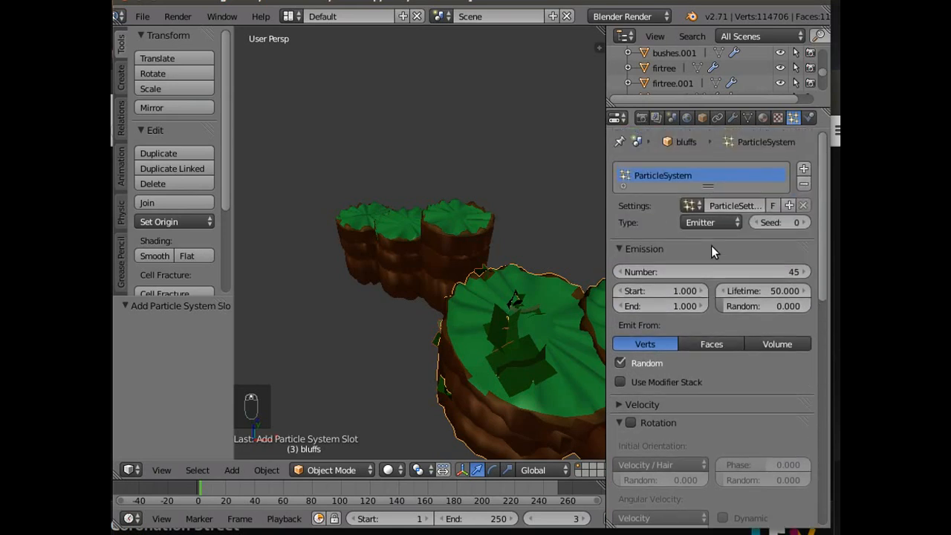
pyautogui.scroll(-5, 711, 245)
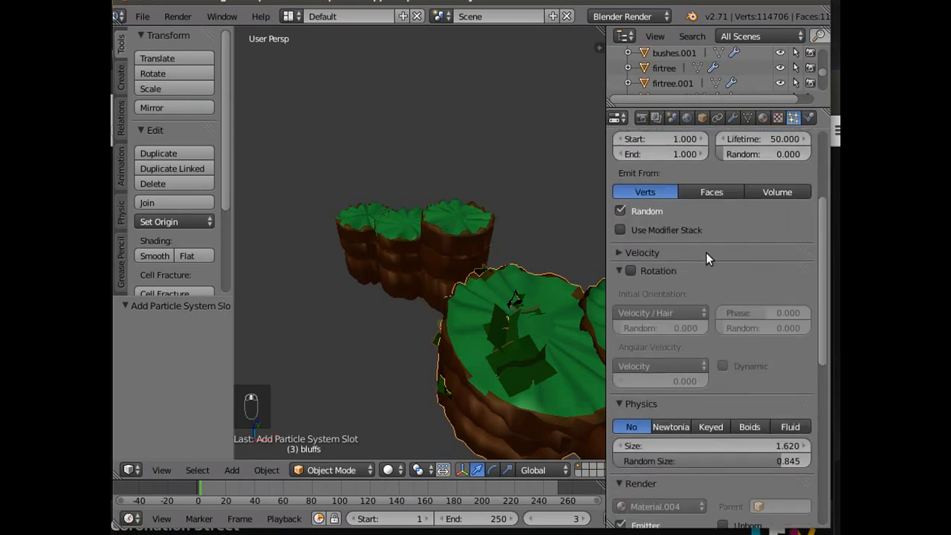
pyautogui.scroll(-1, 706, 258)
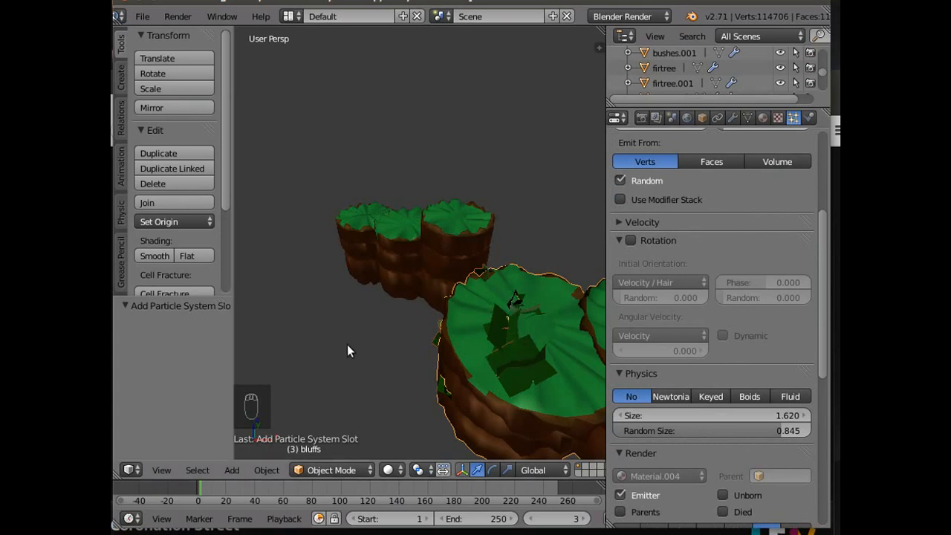
# Recalculate the normals of the whole bluffs mesh in Edit Mode and return to Object Mode.
pyautogui.click(341, 464)
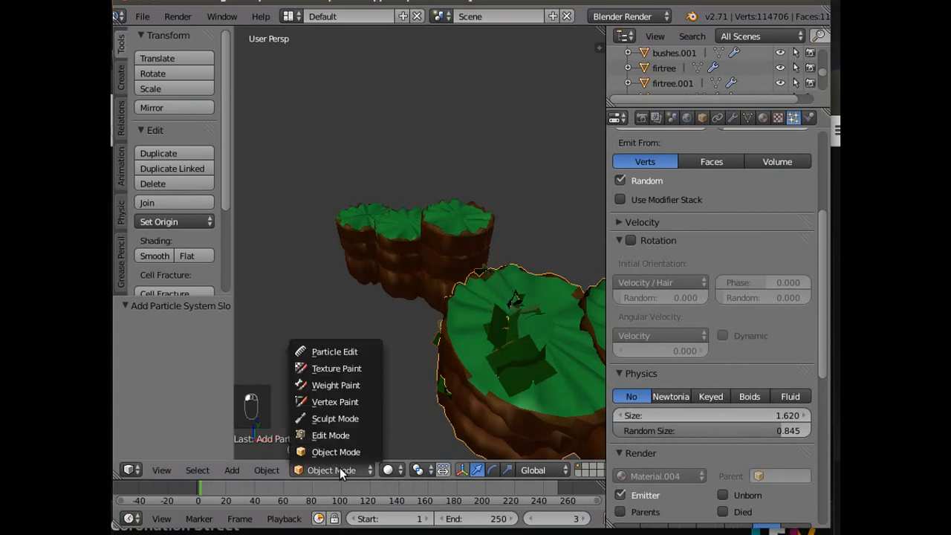
pyautogui.click(336, 435)
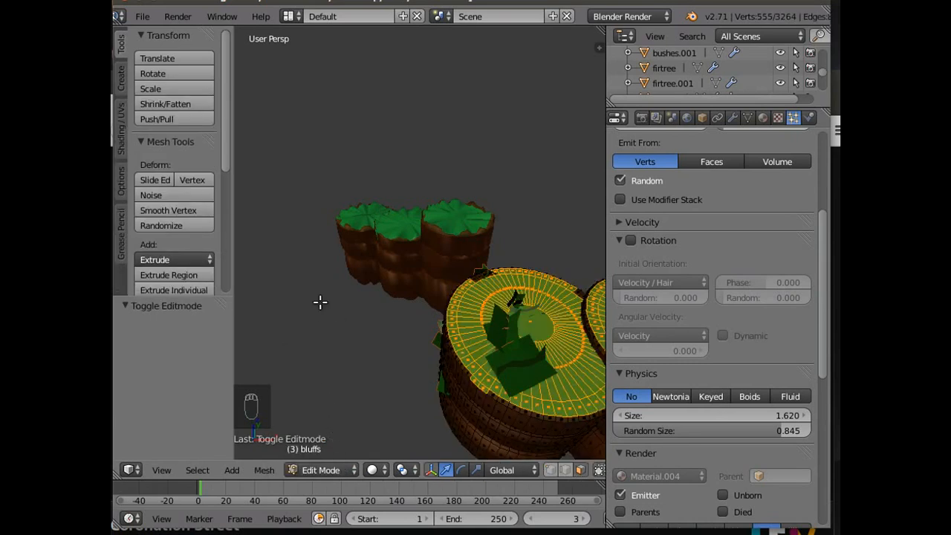
pyautogui.moveTo(227, 158); pyautogui.dragTo(226, 243)
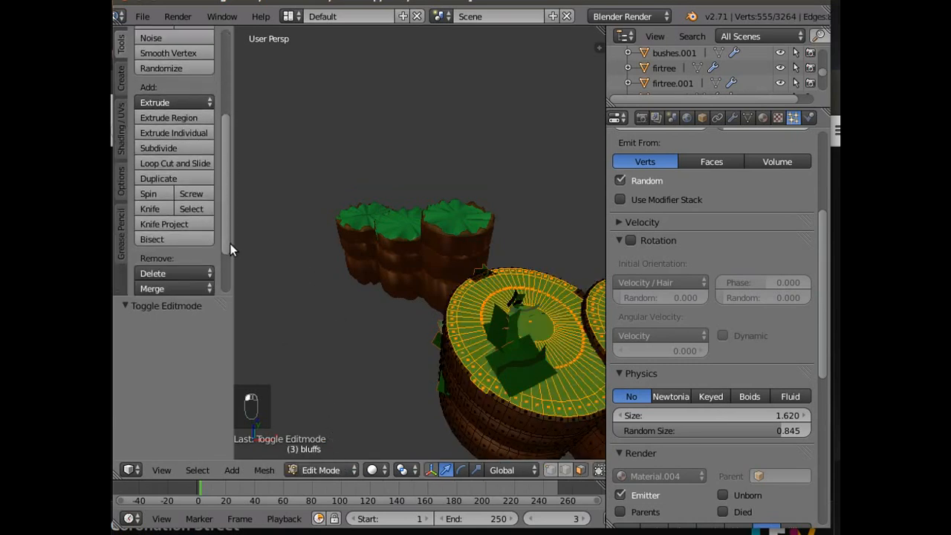
pyautogui.press('a')
pyautogui.press('a')
pyautogui.press('a')
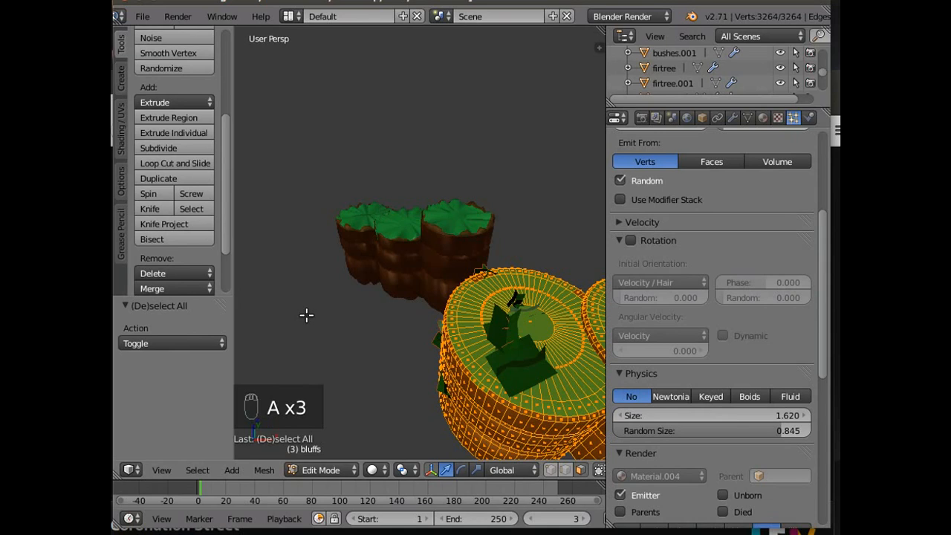
pyautogui.moveTo(227, 233); pyautogui.dragTo(228, 279)
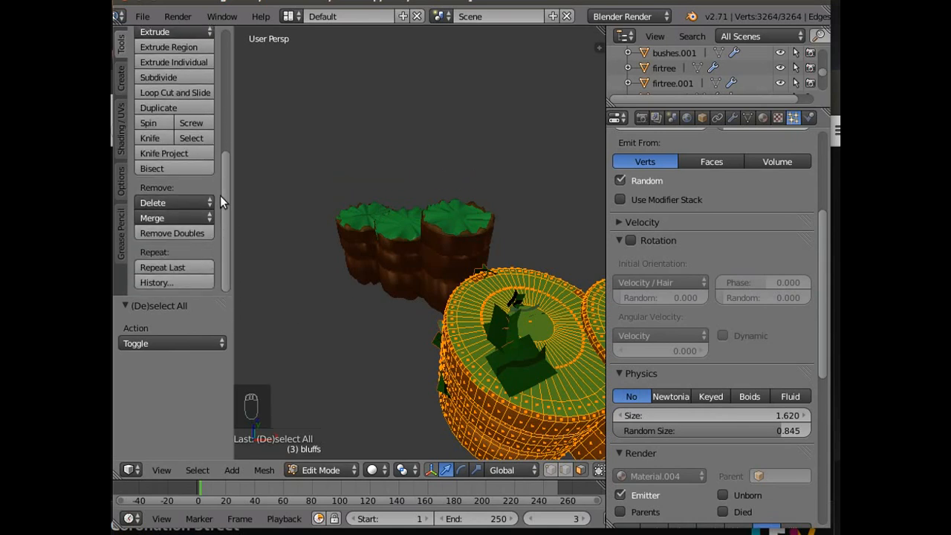
pyautogui.moveTo(220, 193); pyautogui.dragTo(220, 185)
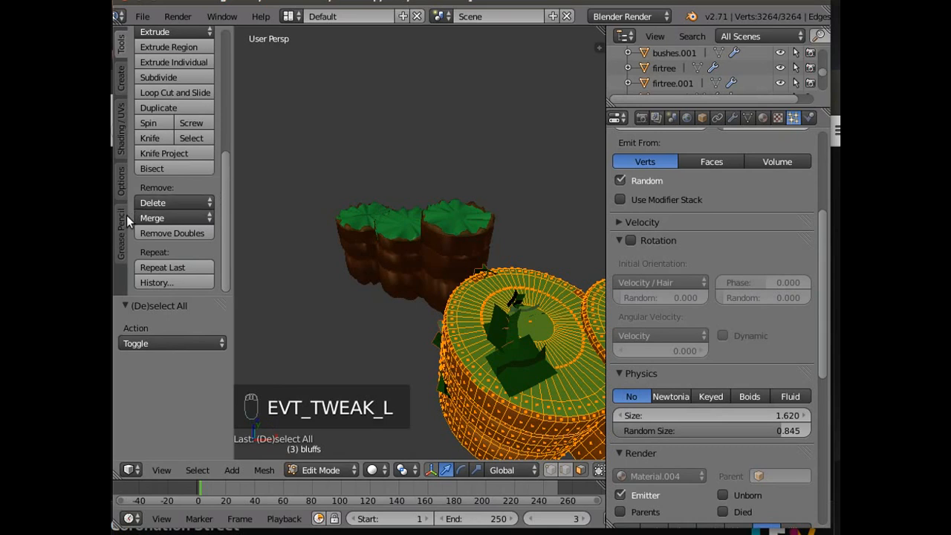
pyautogui.click(122, 139)
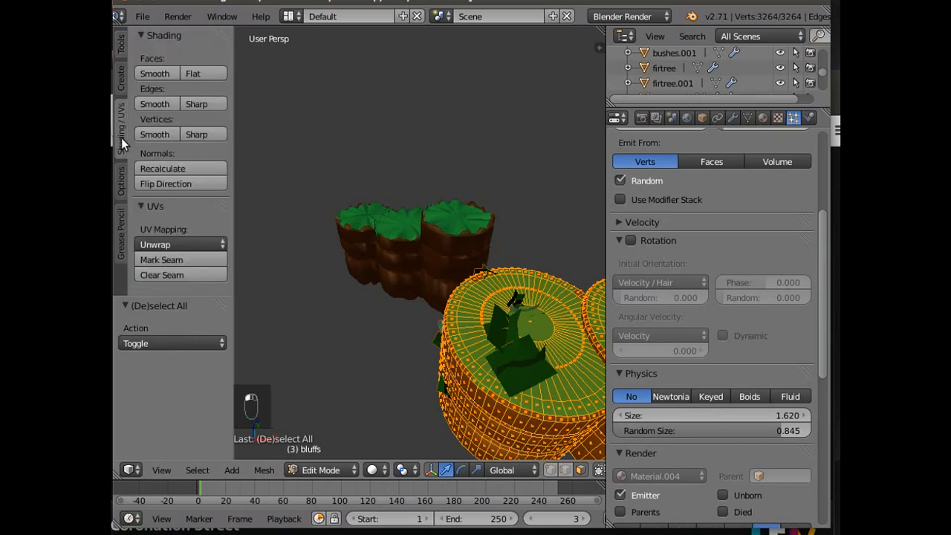
pyautogui.click(167, 170)
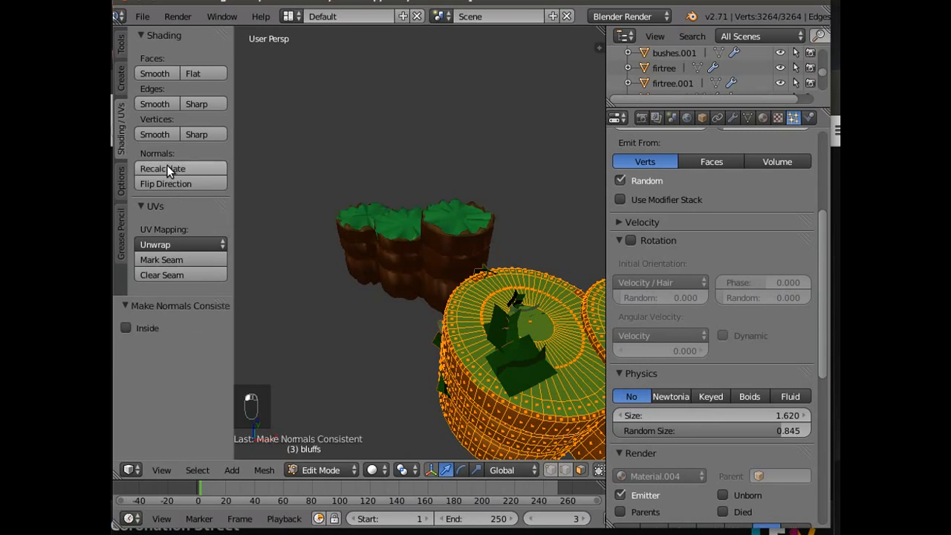
pyautogui.click(556, 473)
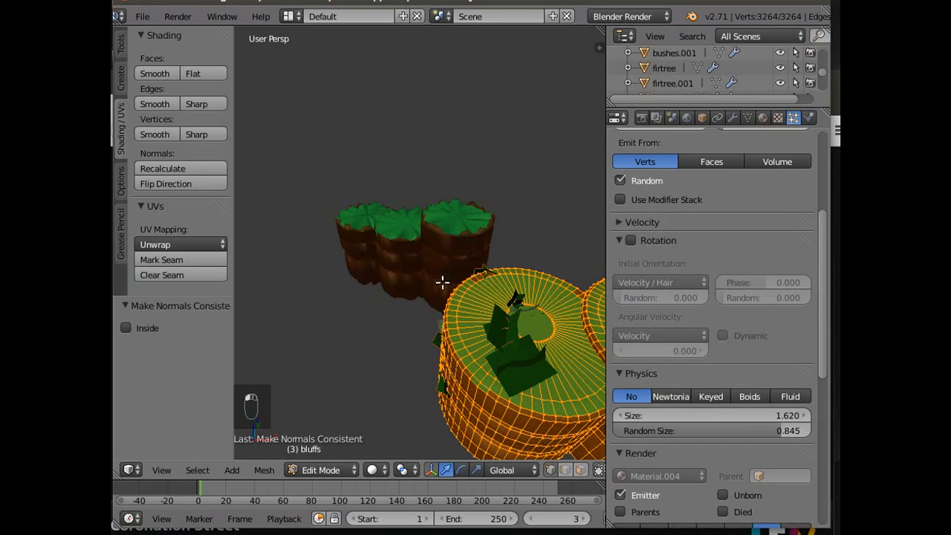
pyautogui.click(340, 471)
pyautogui.click(331, 453)
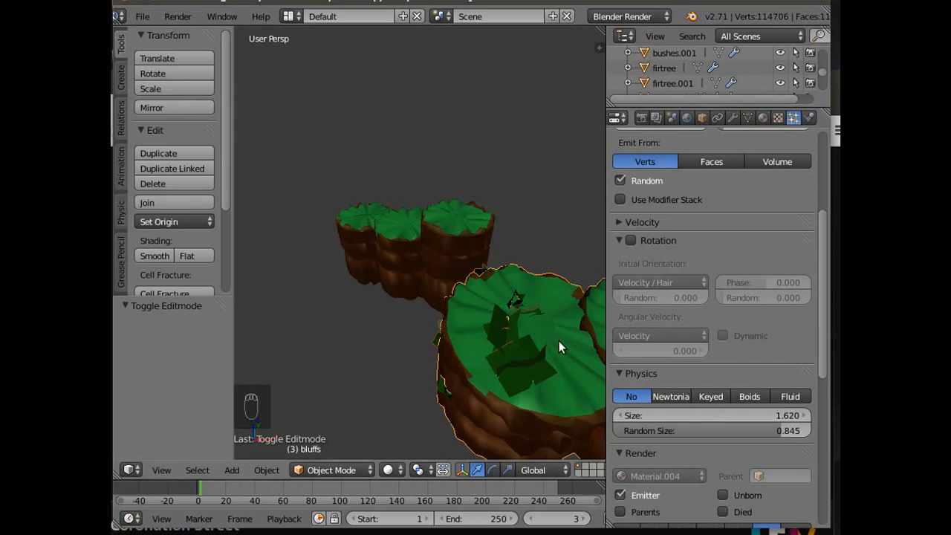
# Disable Rotation for the treez dupli group in the particle render settings.
pyautogui.moveTo(545, 350); pyautogui.dragTo(545, 338, button='middle')
pyautogui.scroll(-6, 727, 243)
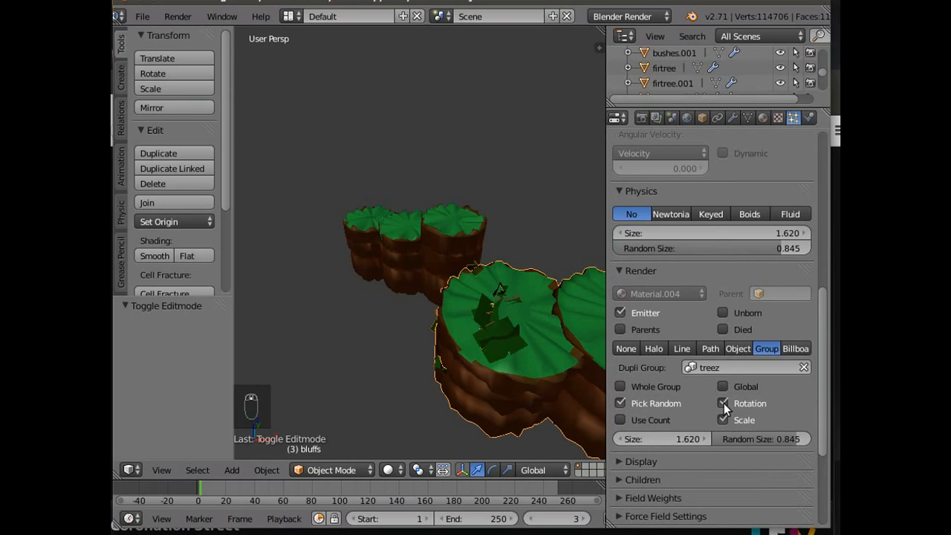
pyautogui.click(724, 403)
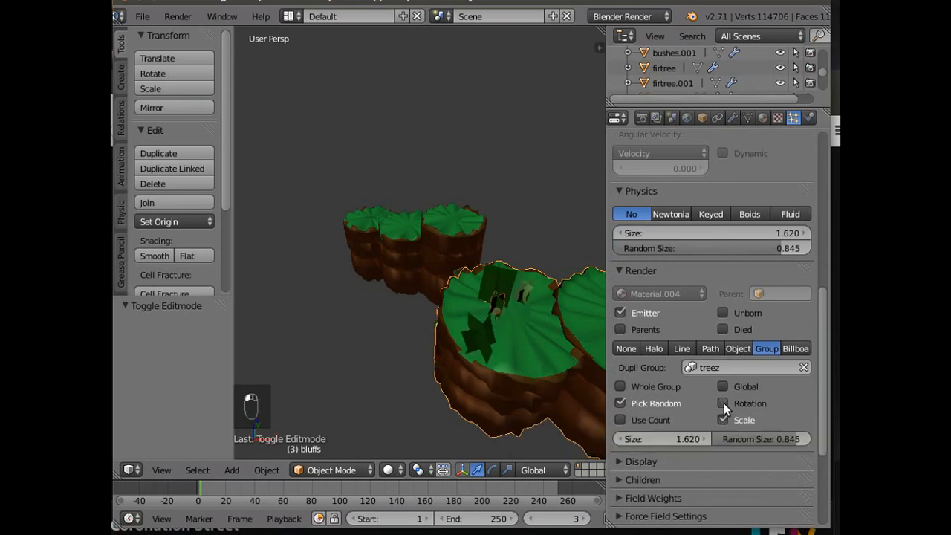
# Switch the bluffs to Weight Paint mode and inspect the painted weights and tree placement from several sides.
pyautogui.moveTo(537, 366); pyautogui.dragTo(344, 45, button='middle')
pyautogui.moveTo(266, 70); pyautogui.dragTo(177, 379, button='middle')
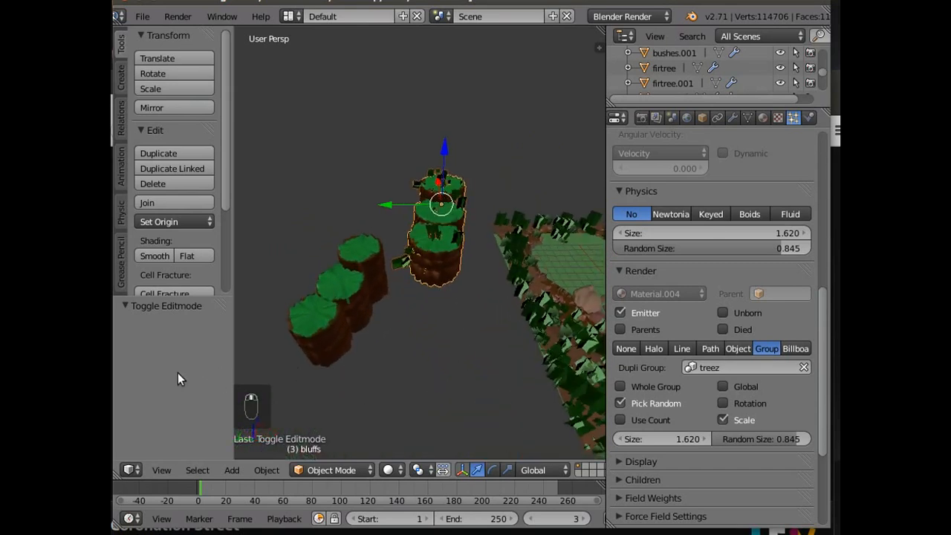
pyautogui.moveTo(337, 361); pyautogui.dragTo(419, 336, button='middle')
pyautogui.click(336, 469)
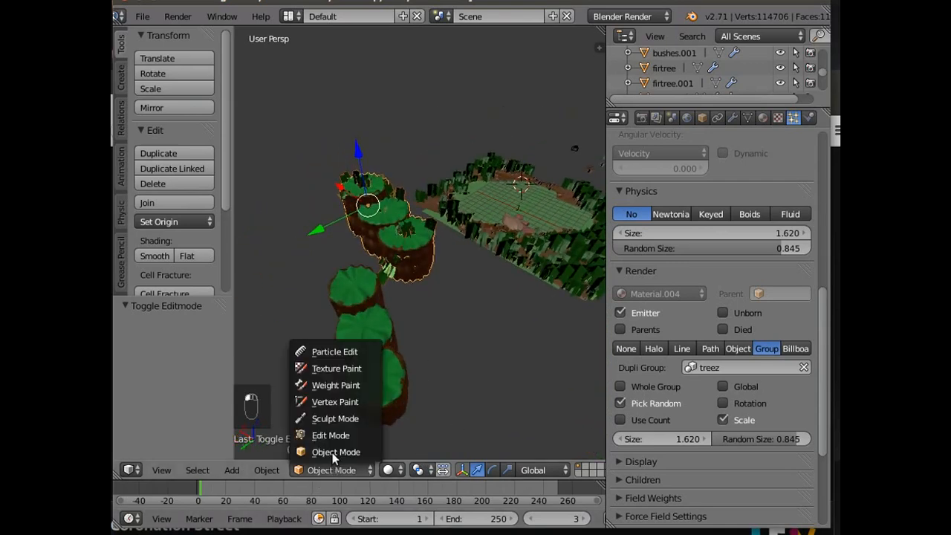
pyautogui.click(342, 385)
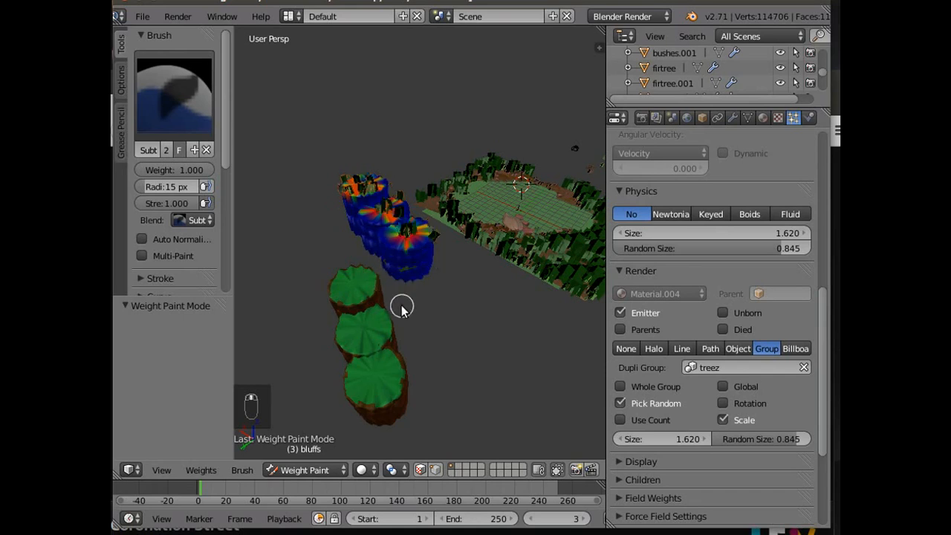
pyautogui.moveTo(402, 304); pyautogui.dragTo(401, 281, button='middle')
pyautogui.moveTo(413, 274)
pyautogui.mouseDown()
pyautogui.moveTo(414, 263)
pyautogui.moveTo(384, 261)
pyautogui.moveTo(417, 270)
pyautogui.moveTo(414, 290)
pyautogui.mouseUp()
pyautogui.moveTo(442, 300); pyautogui.dragTo(573, 314, button='middle')
pyautogui.scroll(2, 594, 306)
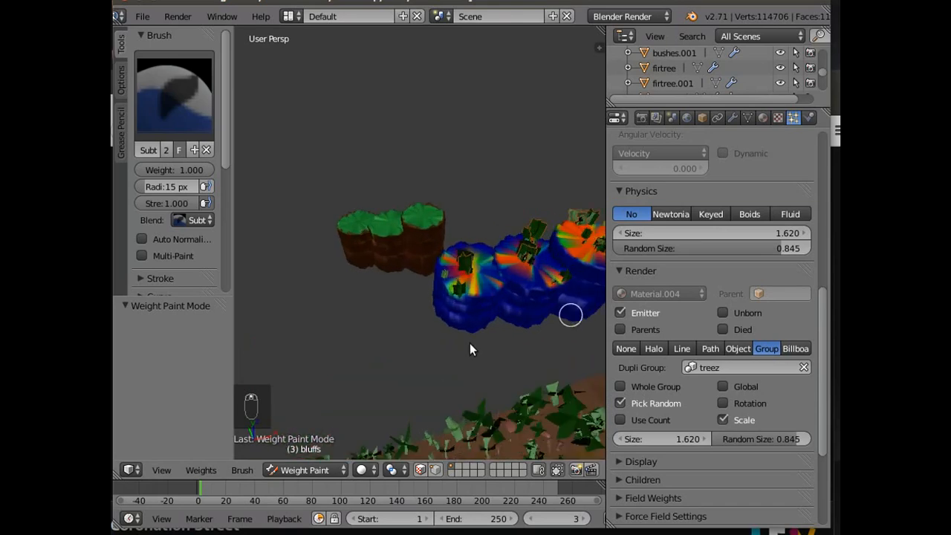
# Check the bluffs' trees through the camera view and return to the particle system list and emission settings.
pyautogui.click(162, 471)
pyautogui.click(184, 409)
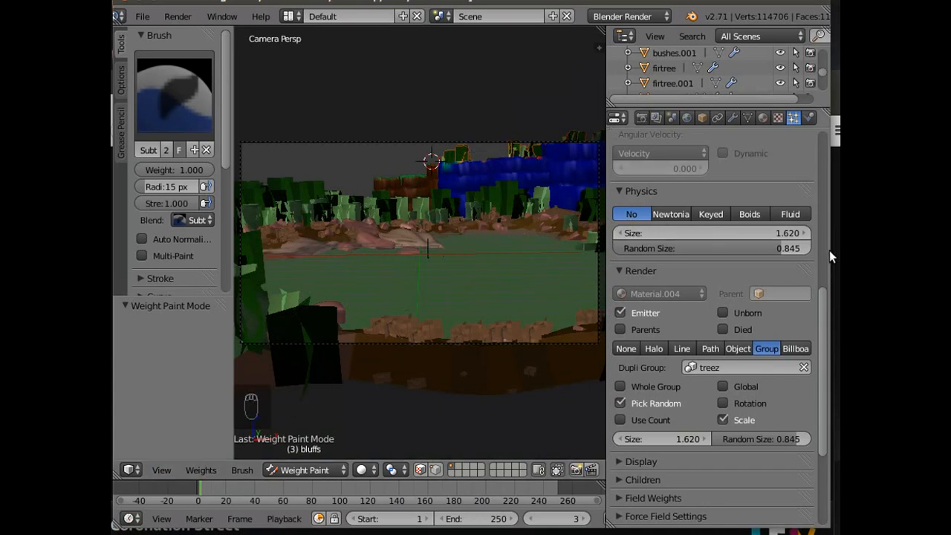
pyautogui.moveTo(825, 304); pyautogui.dragTo(825, 126)
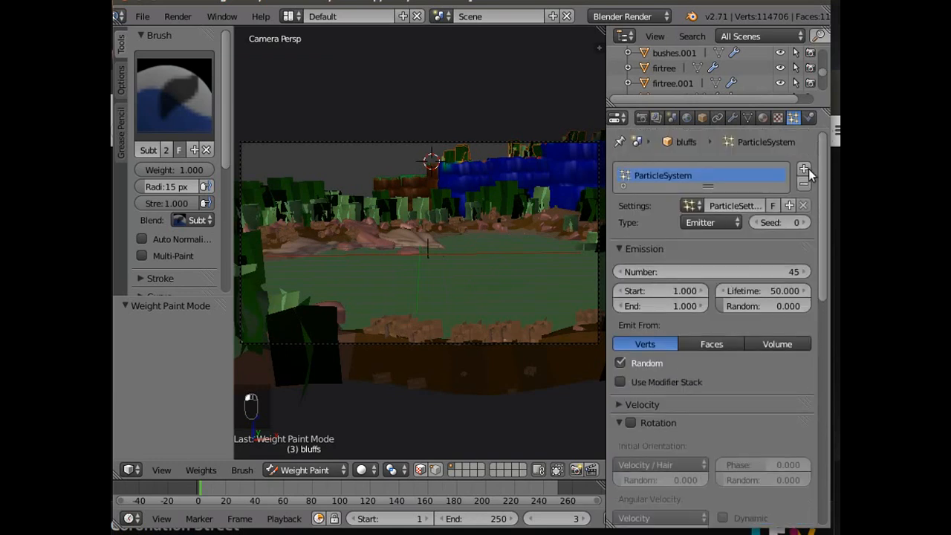
# Set the bluffs' particle emission number to 64 and paint more weight onto the bluff tops with the Add brush.
pyautogui.moveTo(806, 272)
pyautogui.mouseDown()
pyautogui.moveTo(824, 272)
pyautogui.moveTo(804, 272)
pyautogui.moveTo(815, 273)
pyautogui.mouseUp()
pyautogui.click(807, 272)
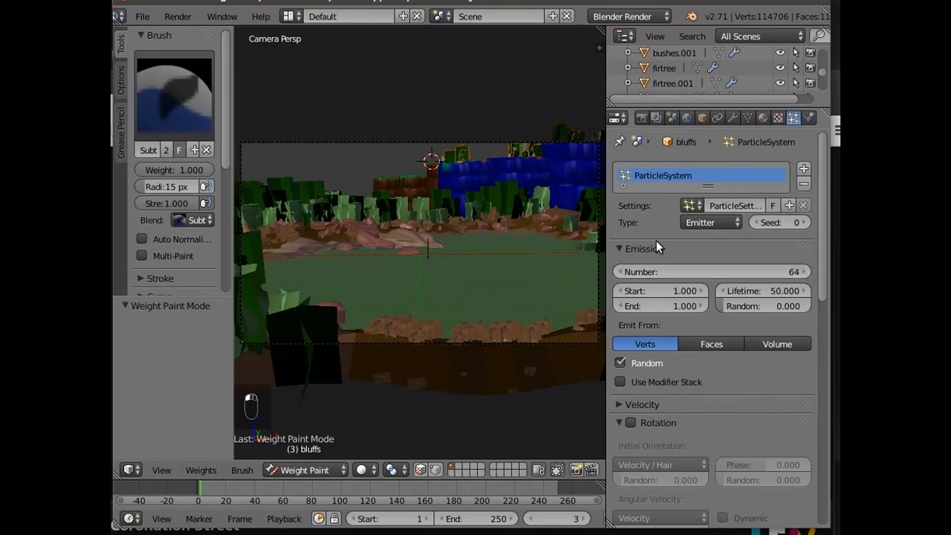
pyautogui.moveTo(580, 272); pyautogui.dragTo(562, 367, button='middle')
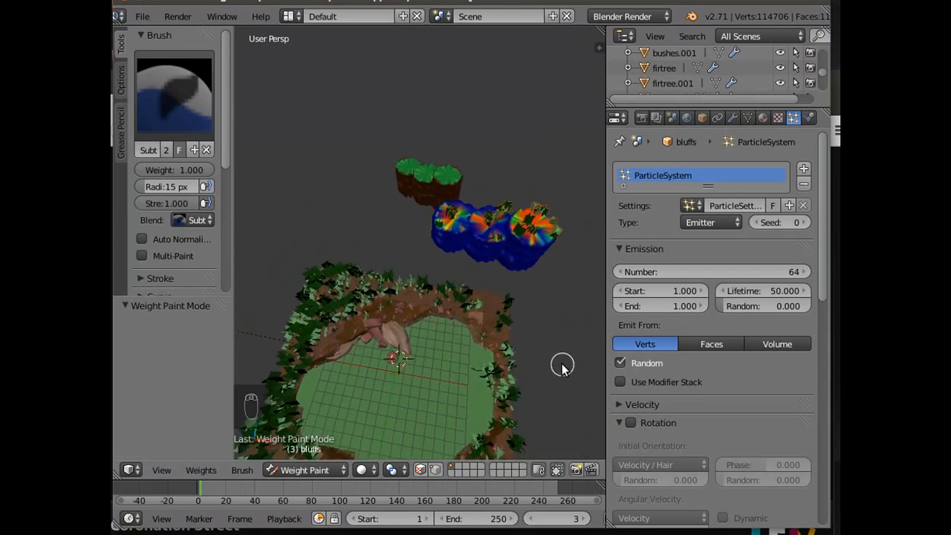
pyautogui.click(164, 100)
pyautogui.click(168, 182)
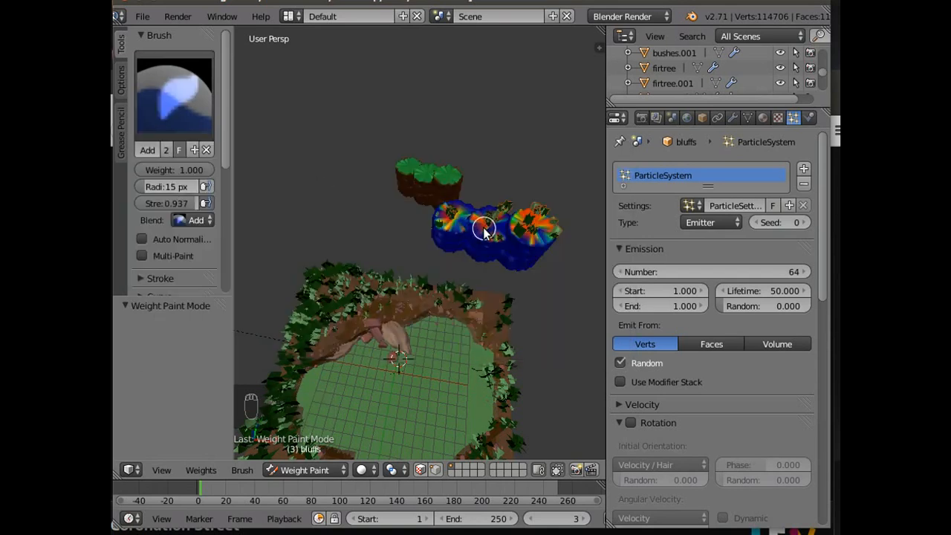
pyautogui.moveTo(476, 221)
pyautogui.mouseDown()
pyautogui.moveTo(501, 226)
pyautogui.moveTo(444, 270)
pyautogui.moveTo(452, 217)
pyautogui.moveTo(452, 308)
pyautogui.moveTo(463, 313)
pyautogui.mouseUp()
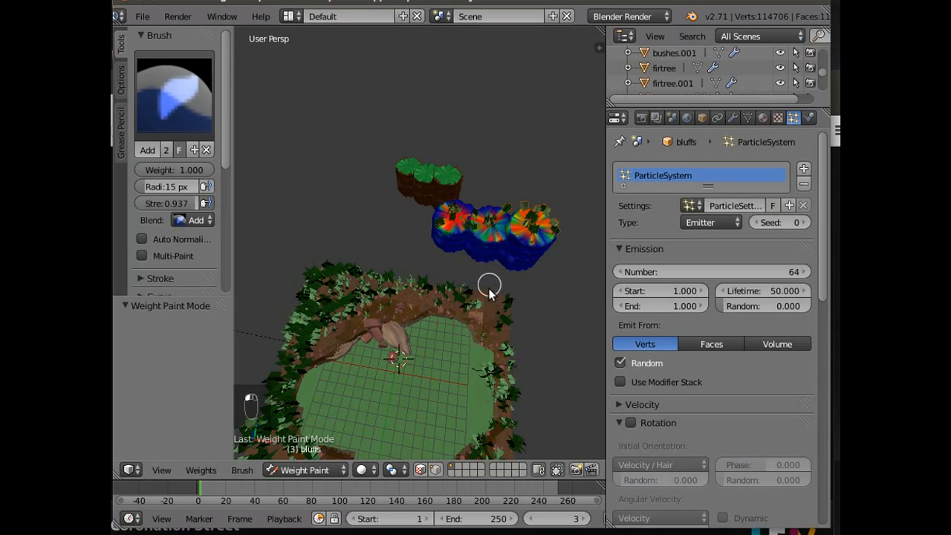
pyautogui.click(158, 470)
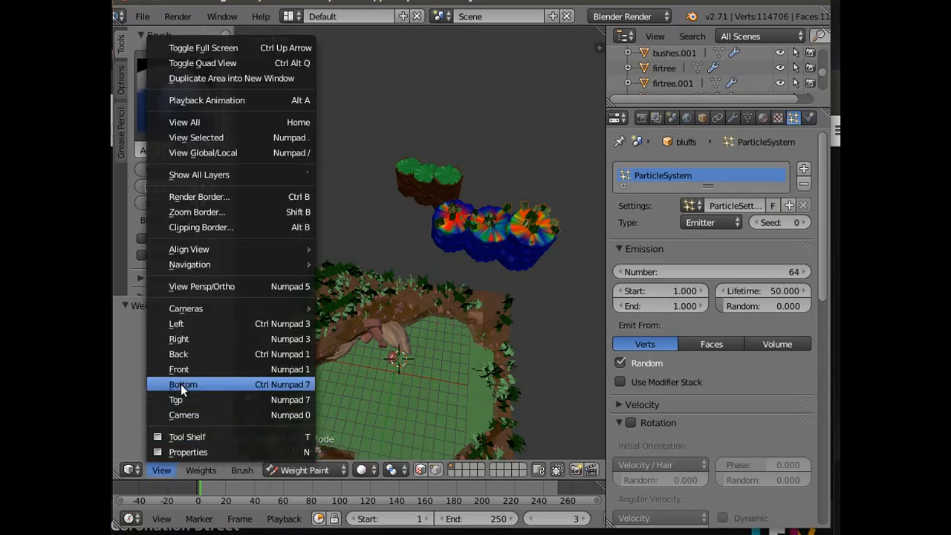
pyautogui.click(181, 416)
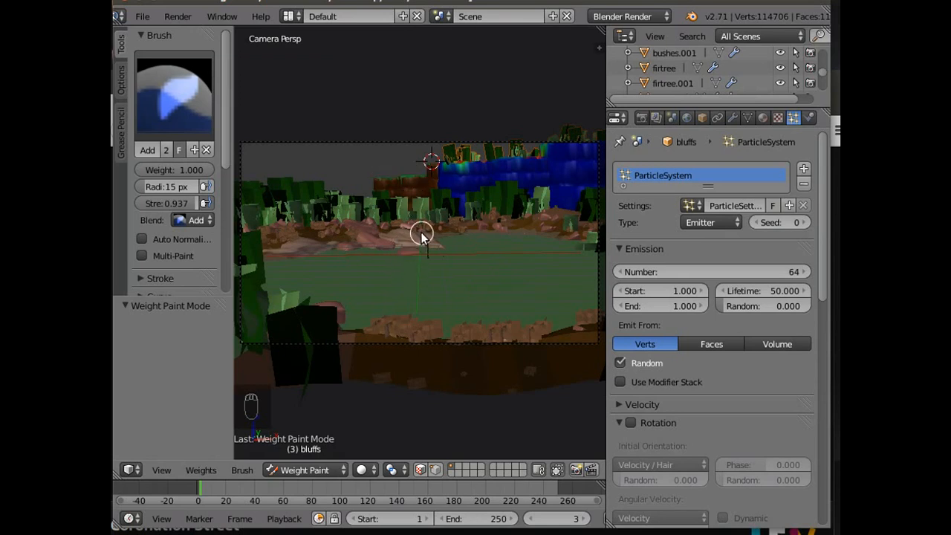
# Return to Object Mode, select the smaller distant bluffs.001 object, and switch it to Weight Paint mode.
pyautogui.click(310, 470)
pyautogui.click(316, 451)
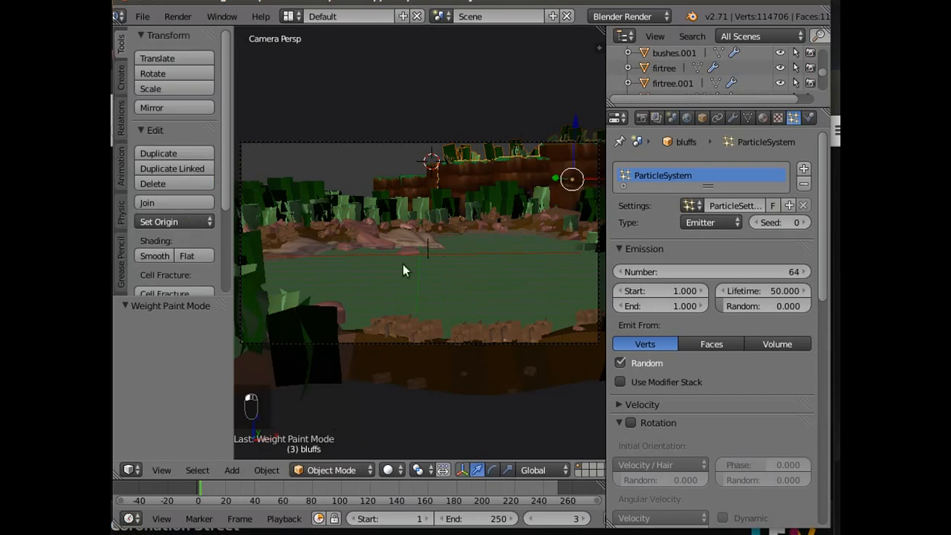
pyautogui.rightClick(402, 181)
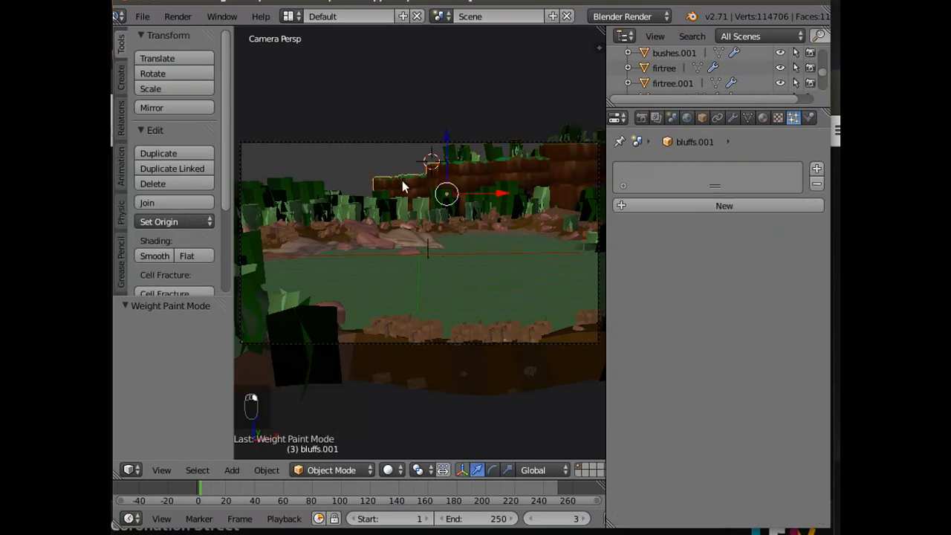
pyautogui.click(322, 471)
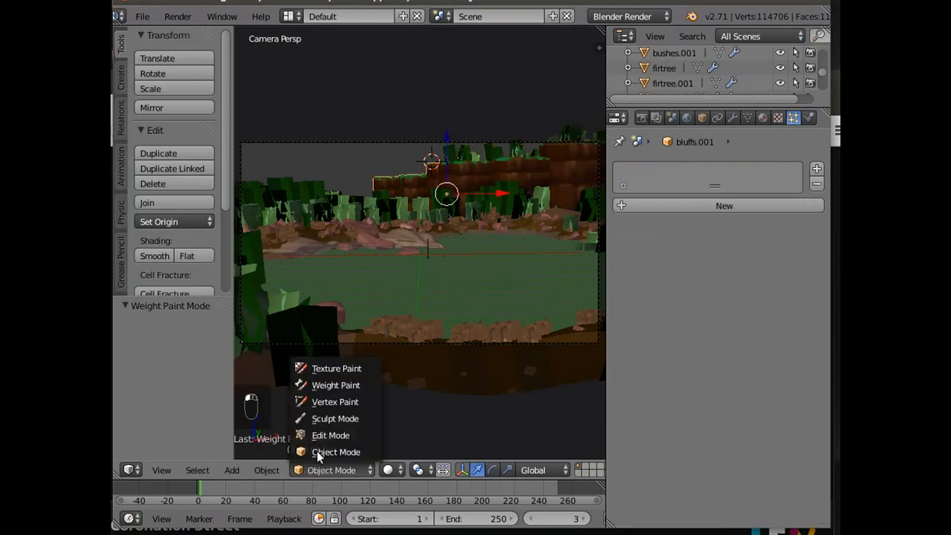
pyautogui.click(327, 385)
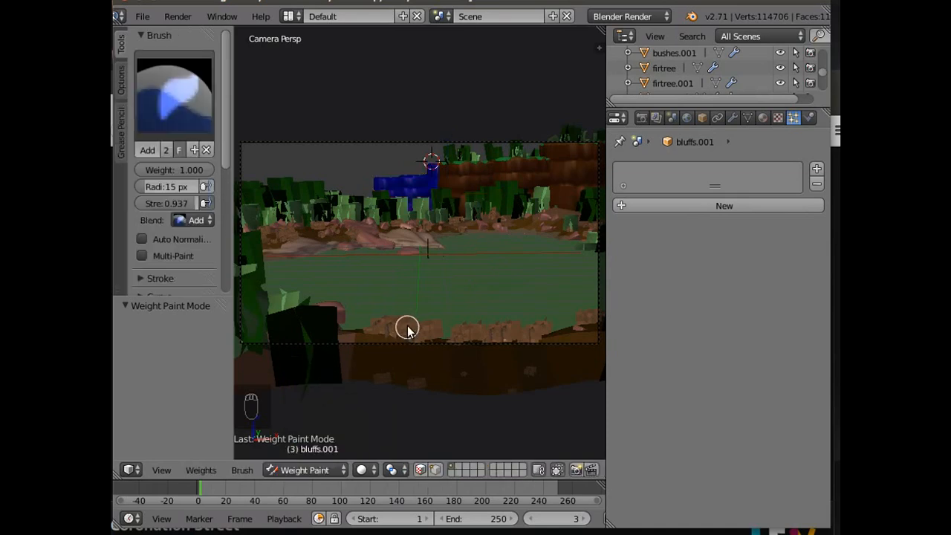
# Paint weight over the three tops of bluffs.001 with the Add brush, leaving its sides unpainted.
pyautogui.moveTo(409, 329); pyautogui.dragTo(462, 457, button='middle')
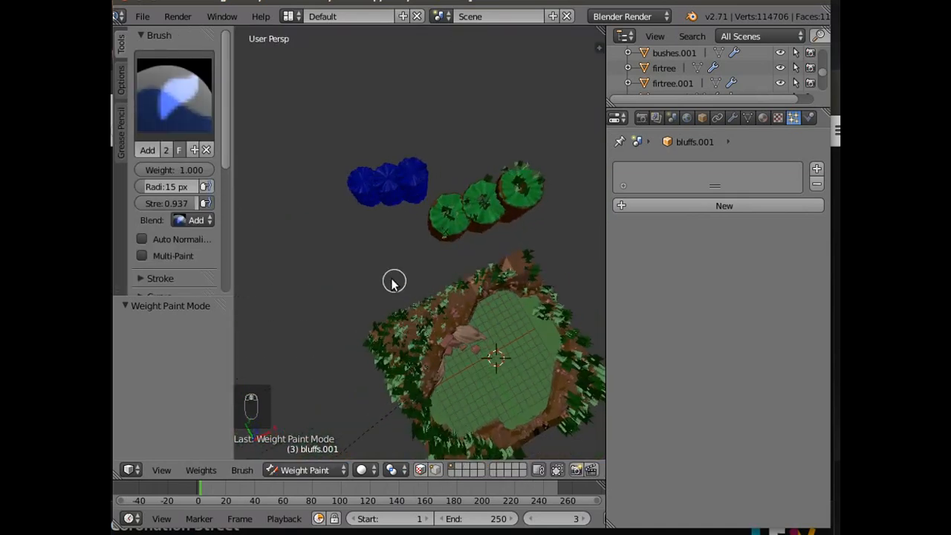
pyautogui.scroll(4, 392, 278)
pyautogui.moveTo(384, 57)
pyautogui.mouseDown()
pyautogui.moveTo(402, 70)
pyautogui.moveTo(421, 65)
pyautogui.moveTo(408, 43)
pyautogui.moveTo(427, 47)
pyautogui.moveTo(416, 74)
pyautogui.moveTo(374, 72)
pyautogui.moveTo(395, 81)
pyautogui.moveTo(422, 67)
pyautogui.moveTo(400, 75)
pyautogui.moveTo(405, 45)
pyautogui.moveTo(391, 67)
pyautogui.moveTo(325, 89)
pyautogui.moveTo(353, 74)
pyautogui.moveTo(348, 97)
pyautogui.moveTo(336, 80)
pyautogui.moveTo(319, 99)
pyautogui.moveTo(334, 97)
pyautogui.moveTo(278, 90)
pyautogui.moveTo(272, 97)
pyautogui.moveTo(283, 109)
pyautogui.moveTo(257, 99)
pyautogui.moveTo(276, 75)
pyautogui.moveTo(277, 104)
pyautogui.mouseUp()
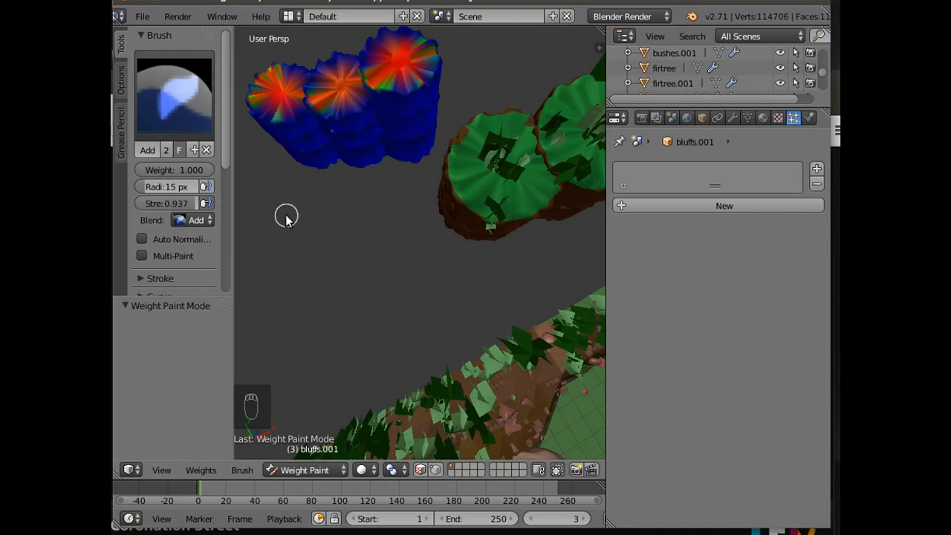
pyautogui.press('Escape')
pyautogui.moveTo(283, 204)
pyautogui.mouseDown(button='middle')
pyautogui.moveTo(406, 203)
pyautogui.moveTo(521, 119)
pyautogui.moveTo(563, 58)
pyautogui.moveTo(438, 127)
pyautogui.moveTo(295, 124)
pyautogui.moveTo(486, 187)
pyautogui.mouseUp(button='middle')
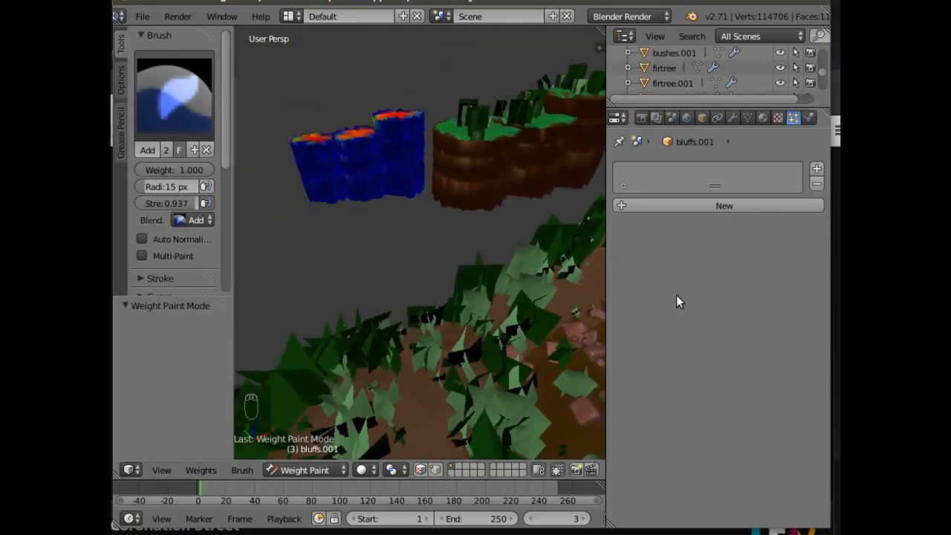
# Rename the painted vertex group of bluffs.001 as treez.
pyautogui.click(748, 118)
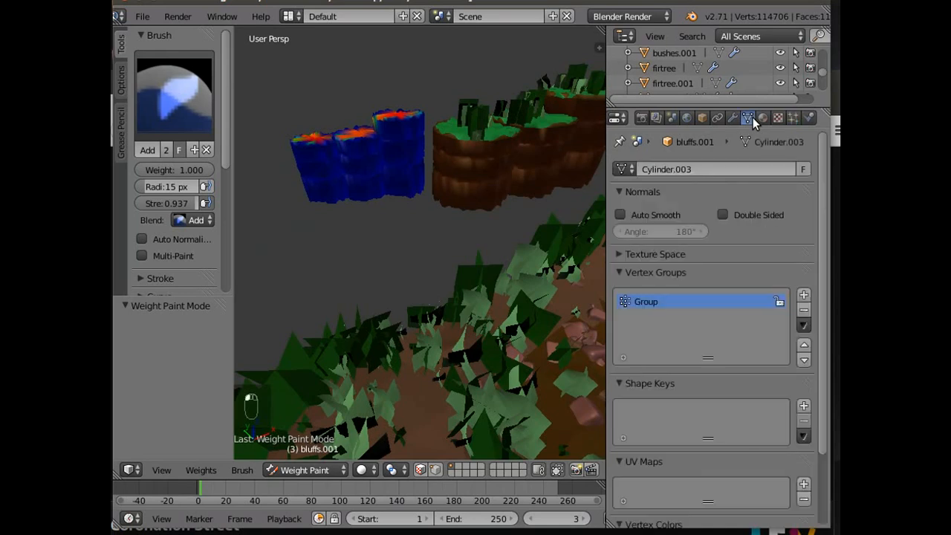
pyautogui.doubleClick(645, 302)
pyautogui.write('treez')
# Add a particle system to bluffs.001 with physics set to No and a particle size of 0.420.
pyautogui.click(794, 117)
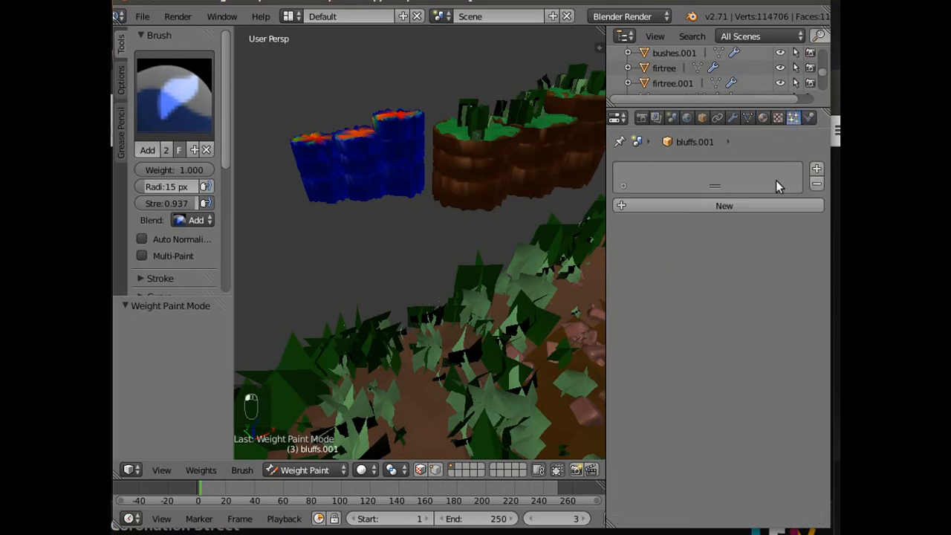
pyautogui.click(735, 205)
pyautogui.moveTo(822, 223); pyautogui.dragTo(822, 397)
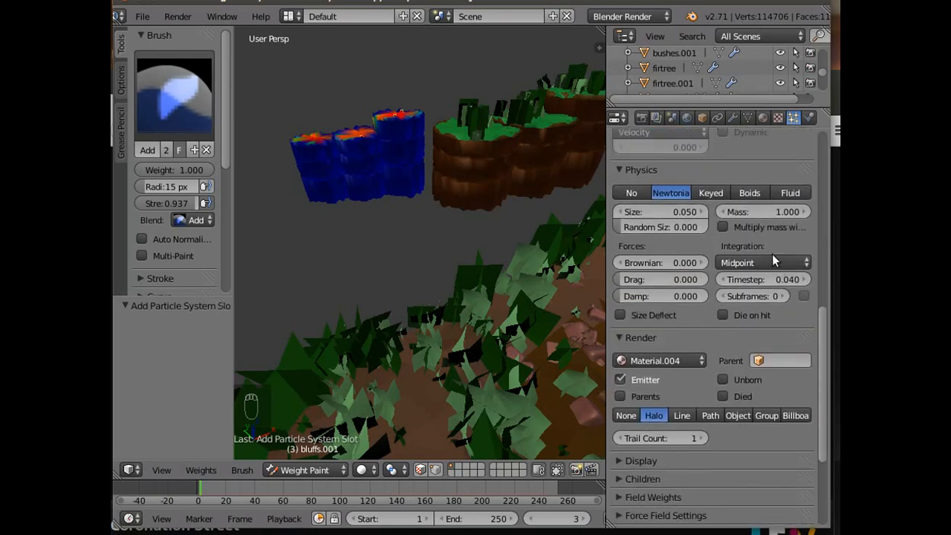
pyautogui.click(640, 192)
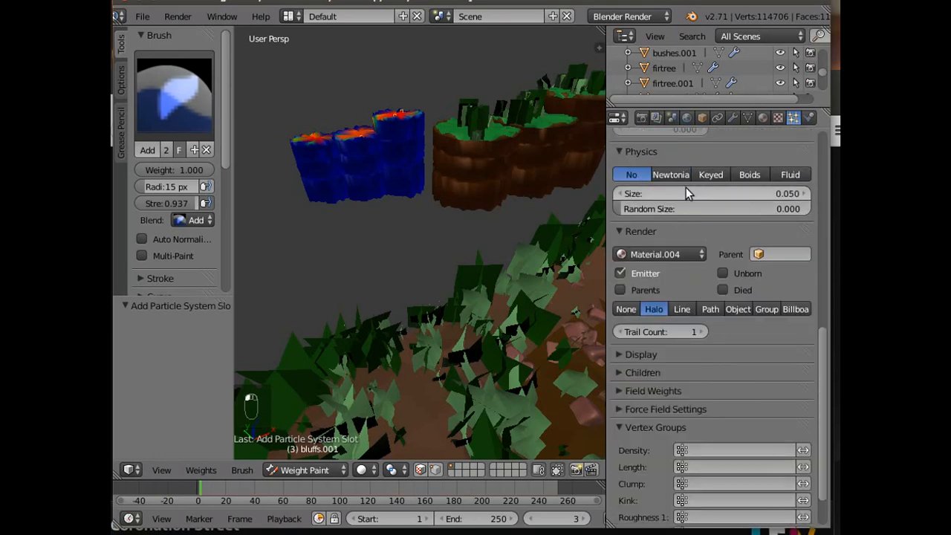
pyautogui.moveTo(712, 193); pyautogui.dragTo(679, 193)
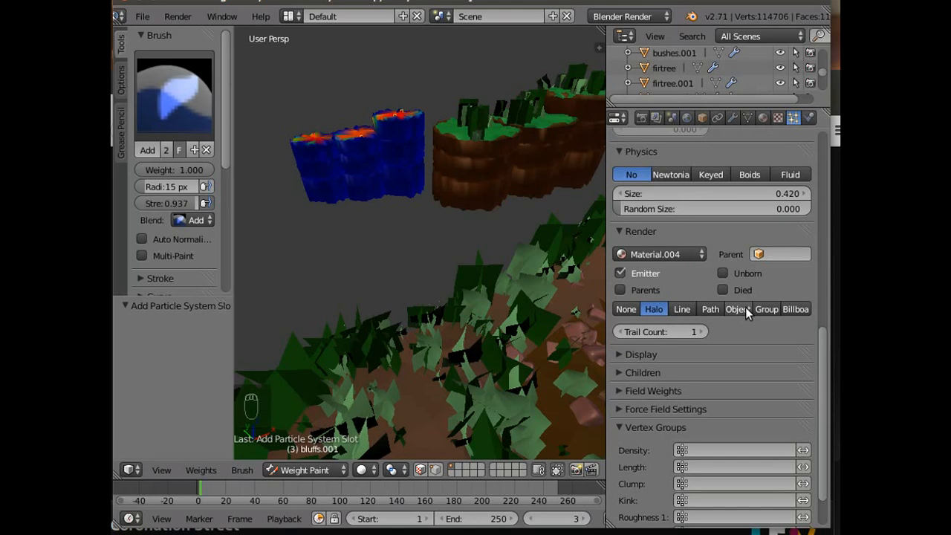
# Render the bluffs.001 particles as a Group using treez as the dupli group.
pyautogui.click(766, 309)
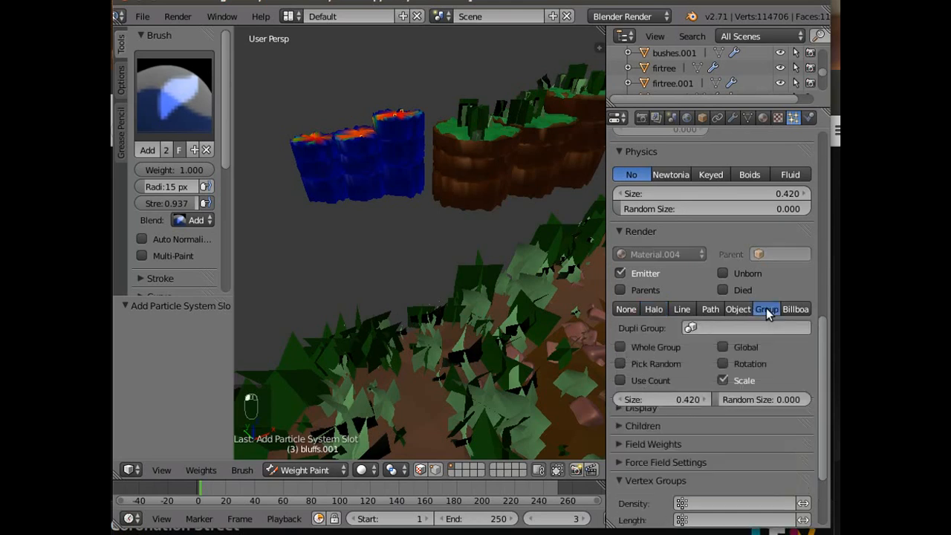
pyautogui.click(700, 331)
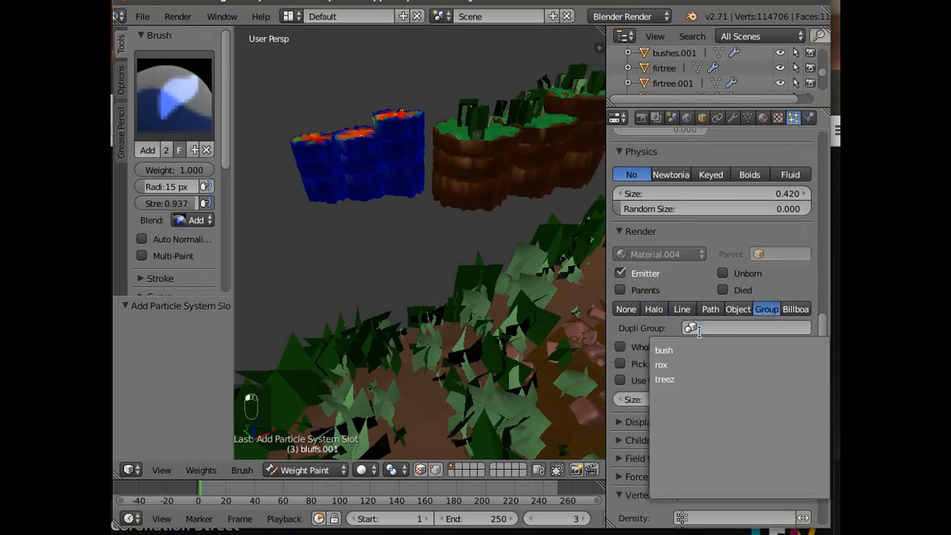
pyautogui.click(679, 379)
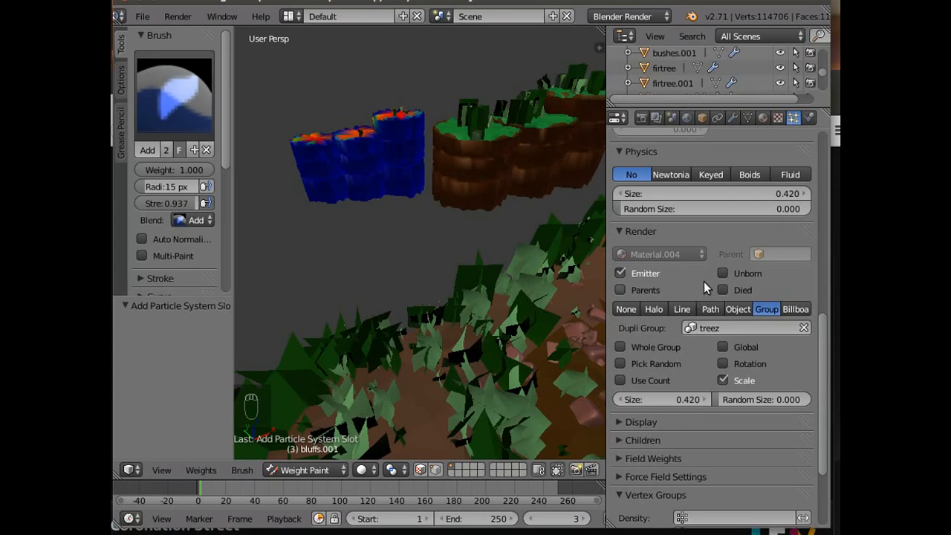
# Set the bluffs.001 emission to end at frame 1 and reduce its particle number to 116.
pyautogui.scroll(2, 826, 279)
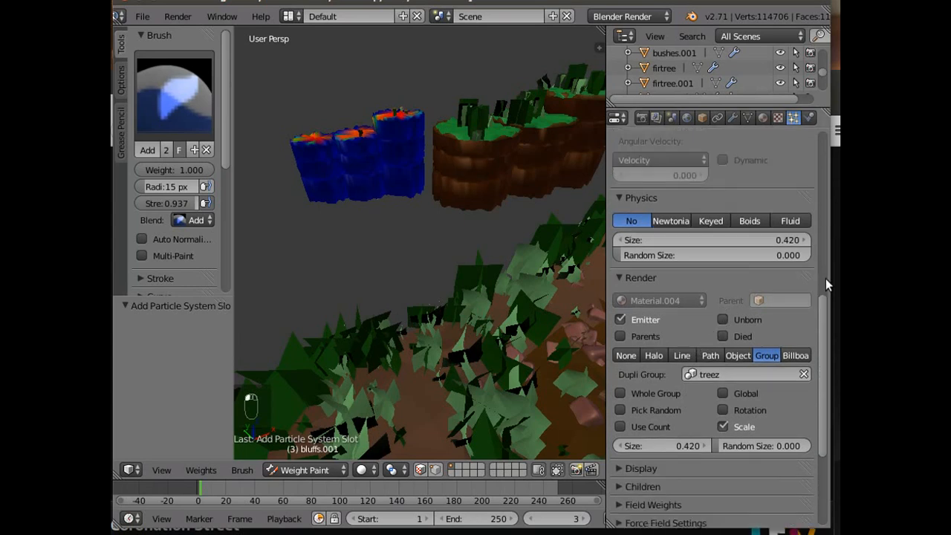
pyautogui.moveTo(826, 278); pyautogui.dragTo(812, 113)
pyautogui.click(637, 307)
pyautogui.write('1')
pyautogui.press('Return')
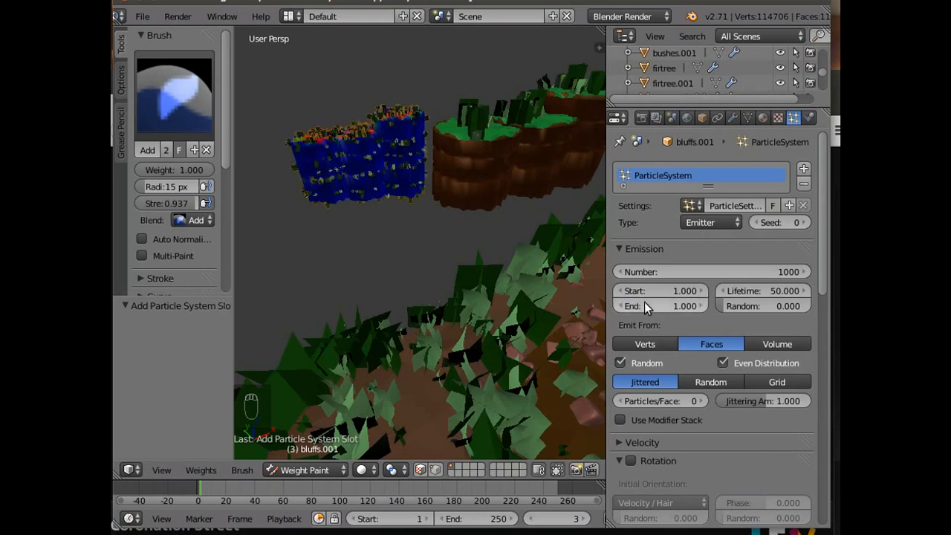
pyautogui.moveTo(693, 272); pyautogui.dragTo(598, 272)
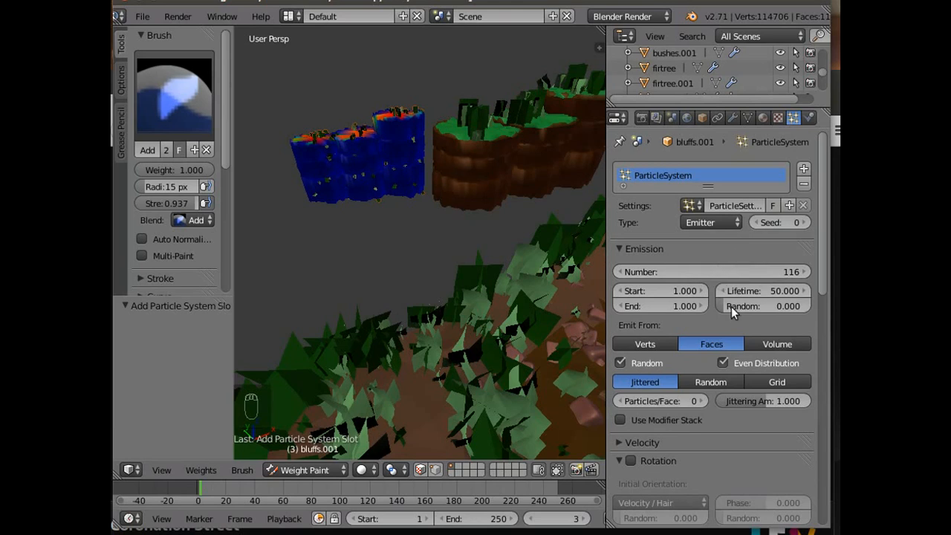
# Assign the treez vertex group to the particle Density of bluffs.001.
pyautogui.scroll(-8, 721, 341)
pyautogui.scroll(-10, 714, 370)
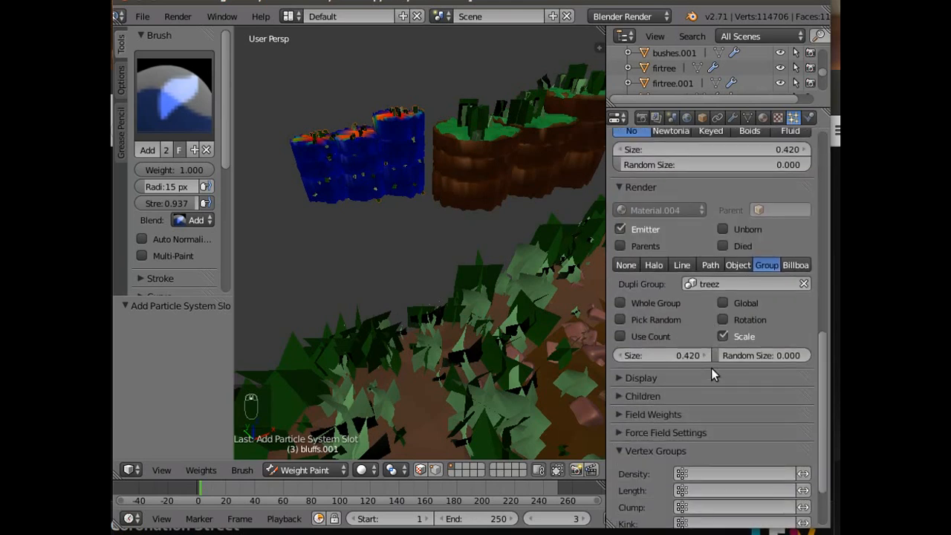
pyautogui.click(751, 398)
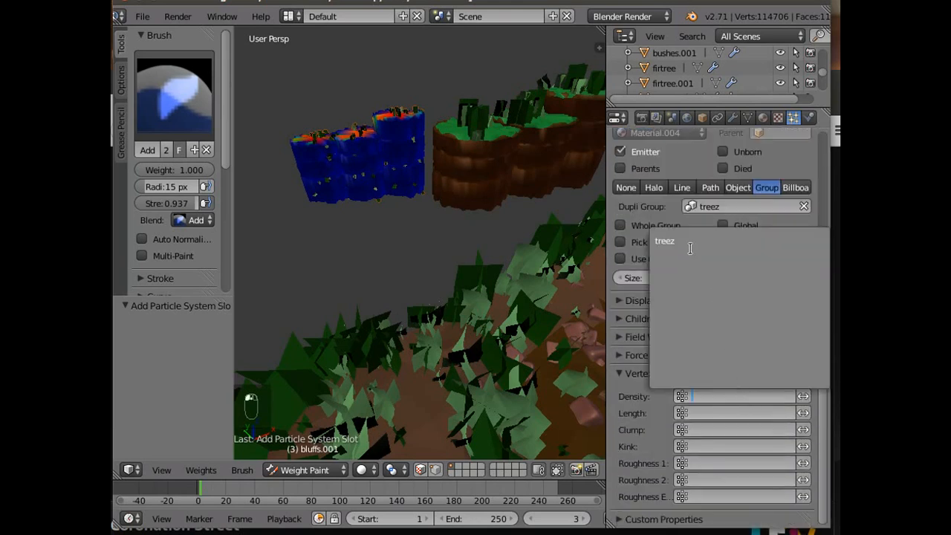
pyautogui.click(691, 244)
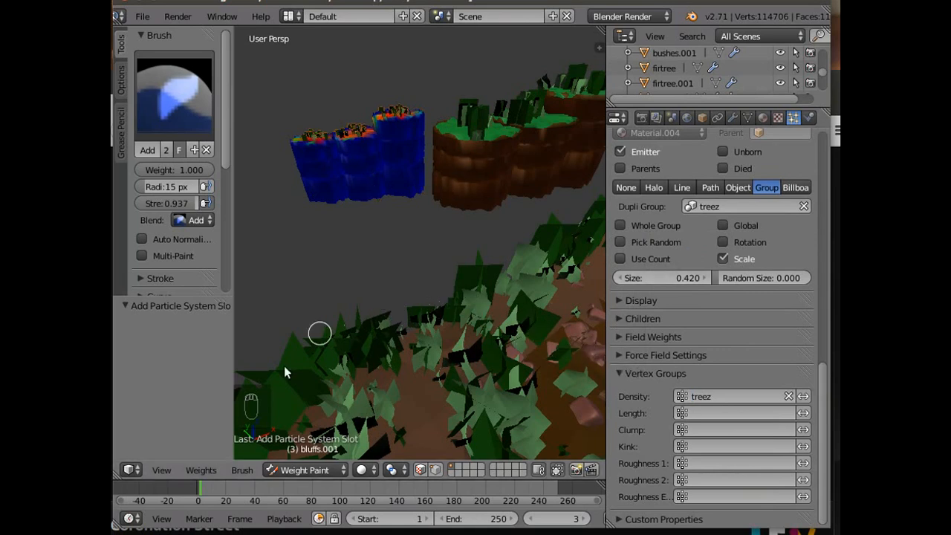
# Check bluffs.001 through the camera and set its tree size to 0.850 with a random size of 1.000.
pyautogui.click(159, 473)
pyautogui.click(184, 409)
pyautogui.scroll(2, 405, 340)
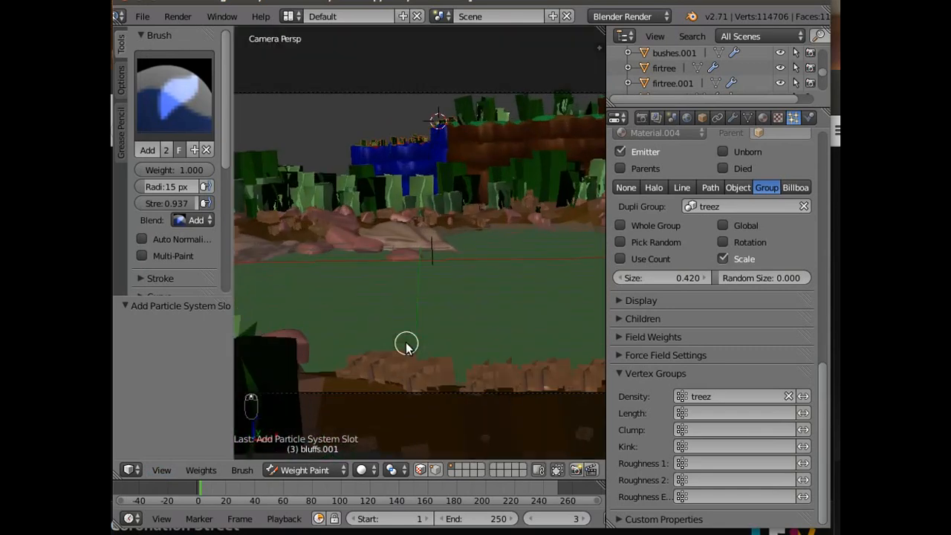
pyautogui.click(645, 278)
pyautogui.moveTo(646, 278); pyautogui.dragTo(811, 278)
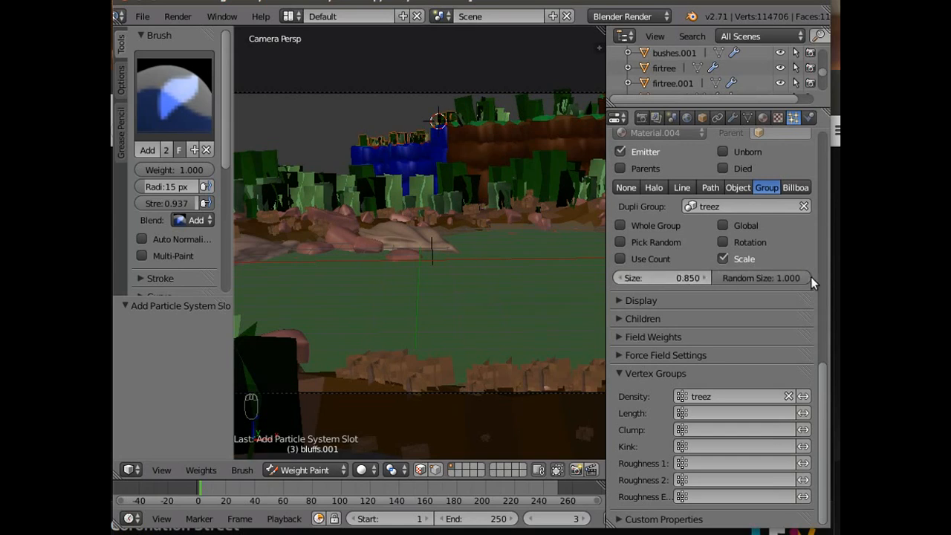
# Render the current frame of the lake scene as an image.
pyautogui.click(175, 17)
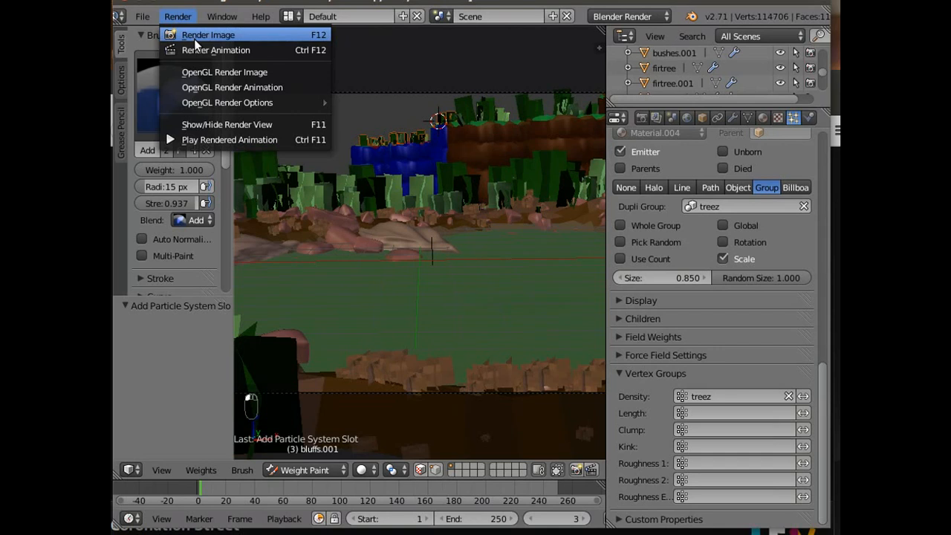
pyautogui.click(190, 35)
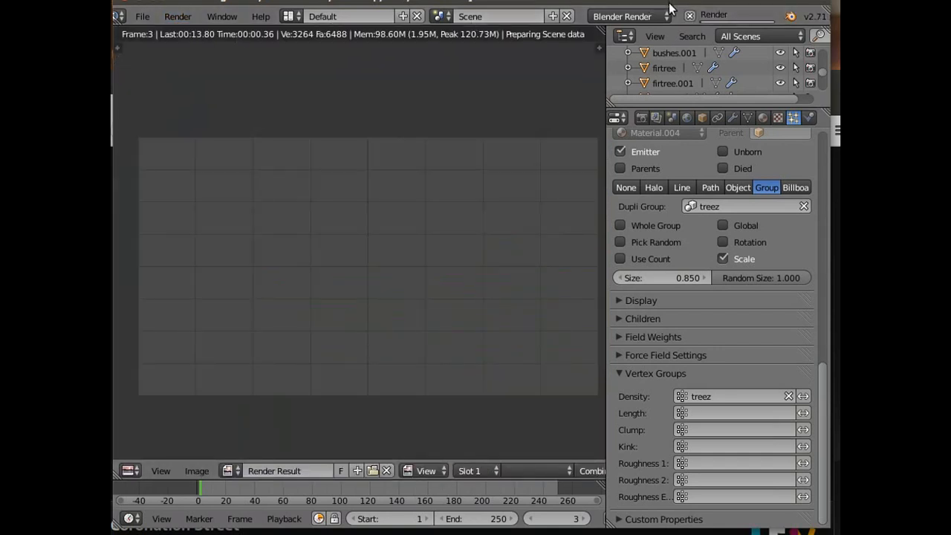